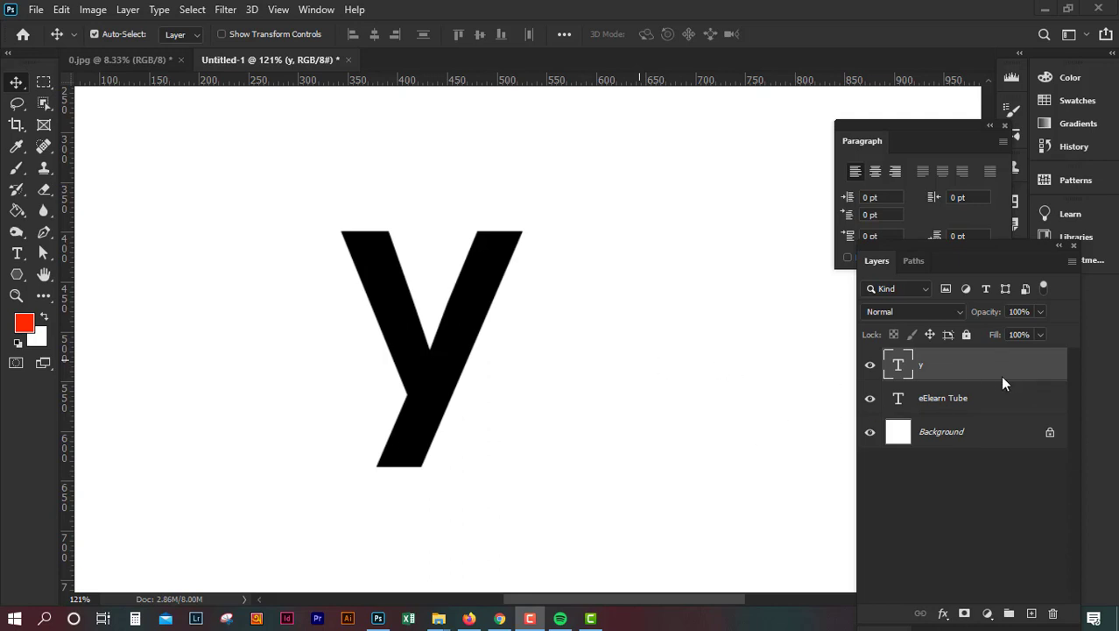
# View the Layer Style blending options of the y text layer and close them without changes
pyautogui.moveTo(998, 361); pyautogui.dragTo(999, 366)
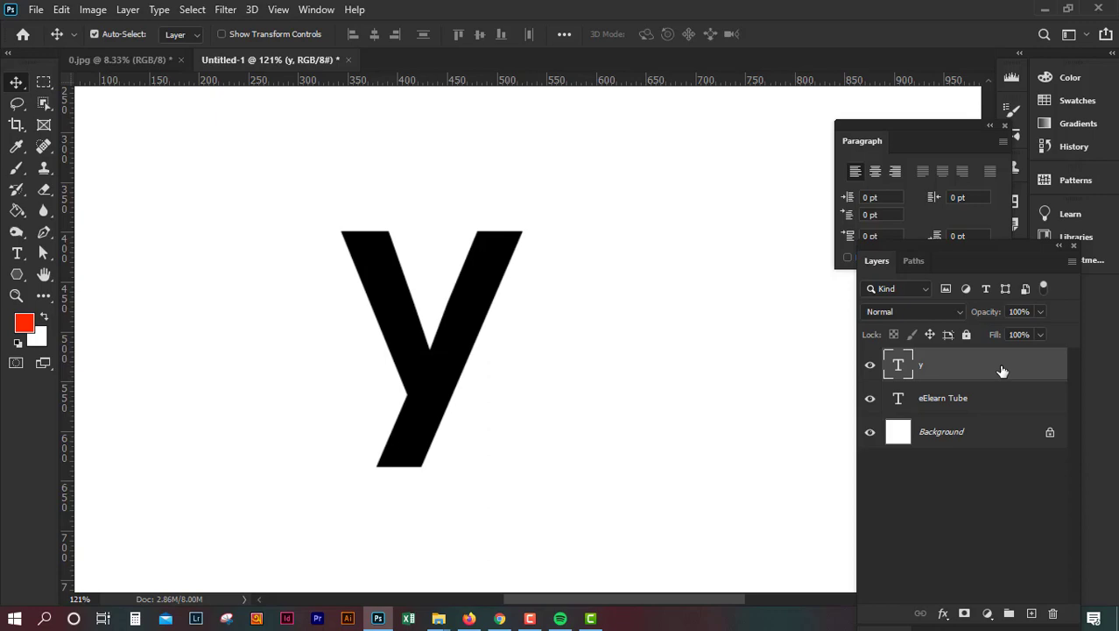
pyautogui.doubleClick(1002, 370)
pyautogui.moveTo(490, 175); pyautogui.dragTo(414, 185)
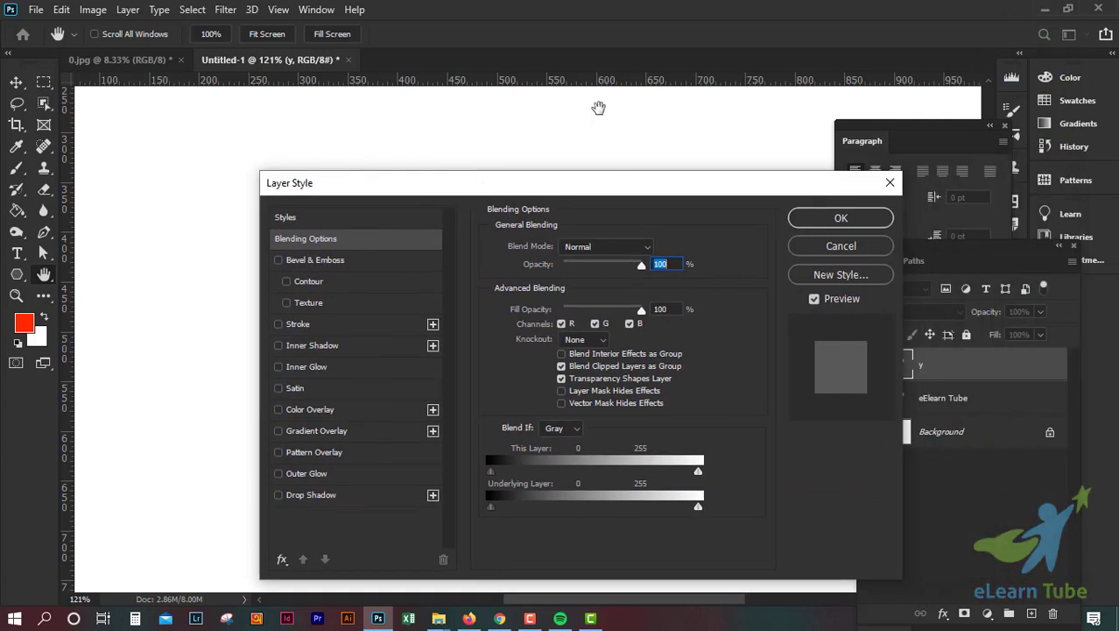
pyautogui.moveTo(653, 175); pyautogui.dragTo(564, 150)
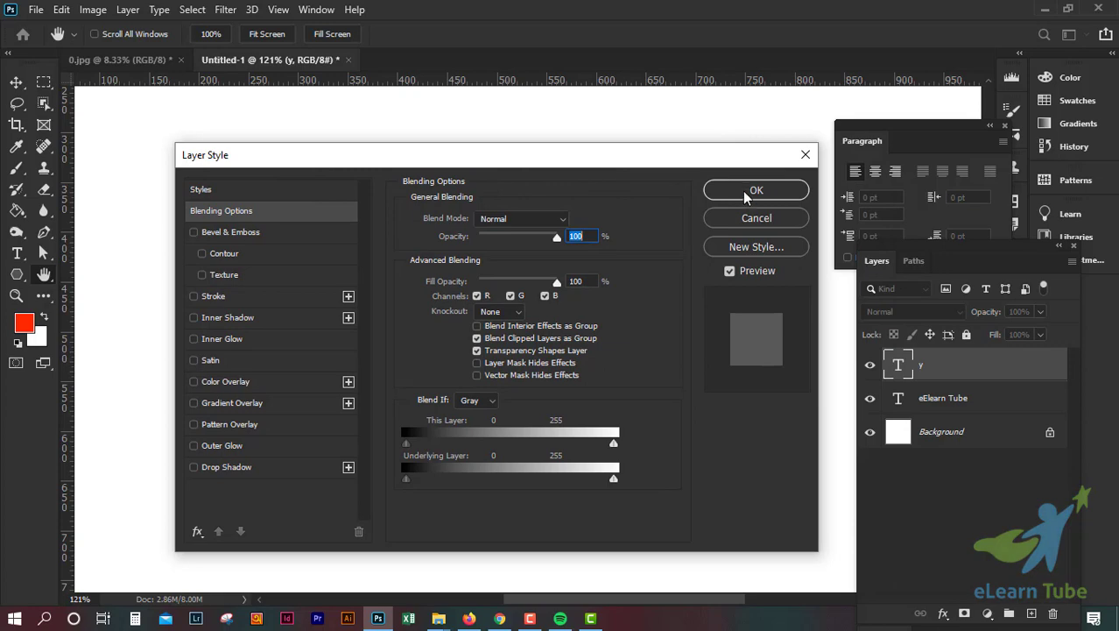
pyautogui.click(779, 221)
pyautogui.rightClick(1002, 372)
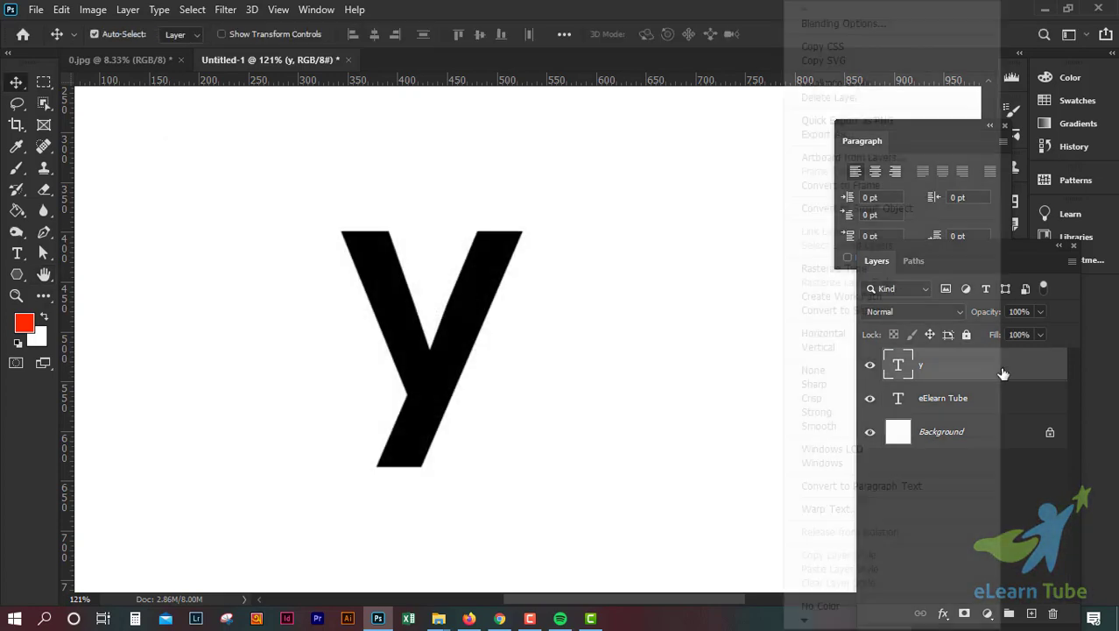
pyautogui.click(895, 24)
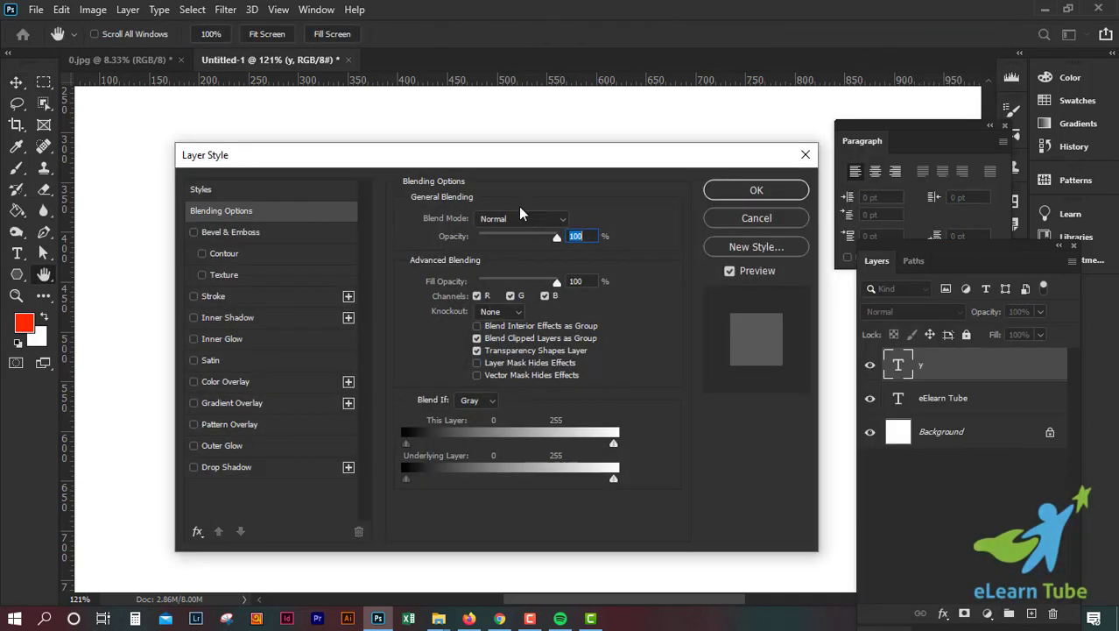
pyautogui.moveTo(521, 155); pyautogui.dragTo(541, 132)
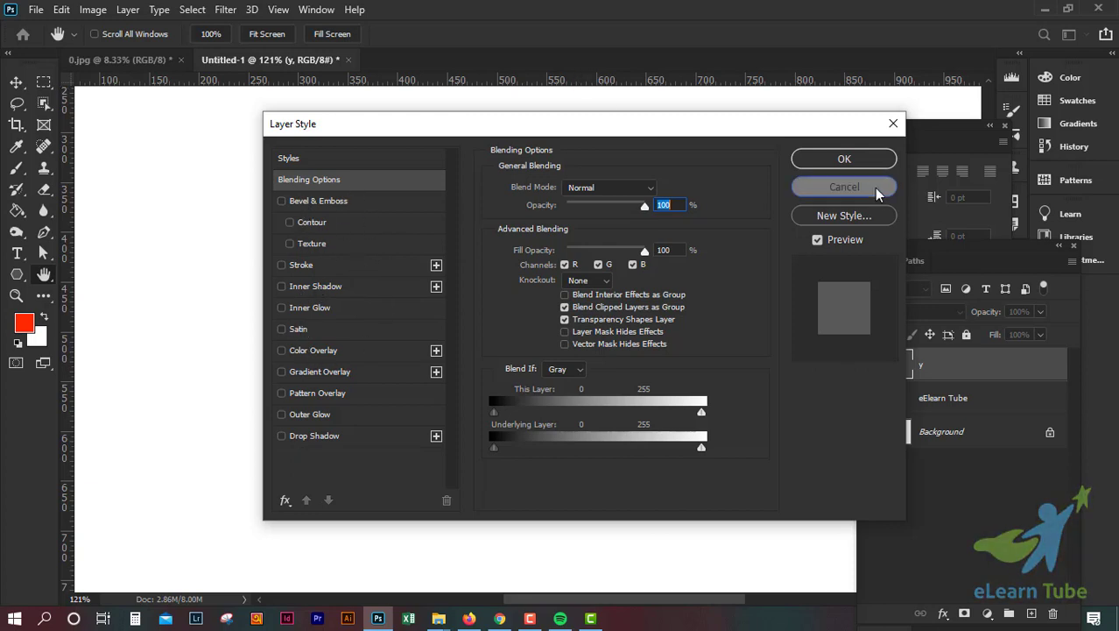
pyautogui.click(844, 186)
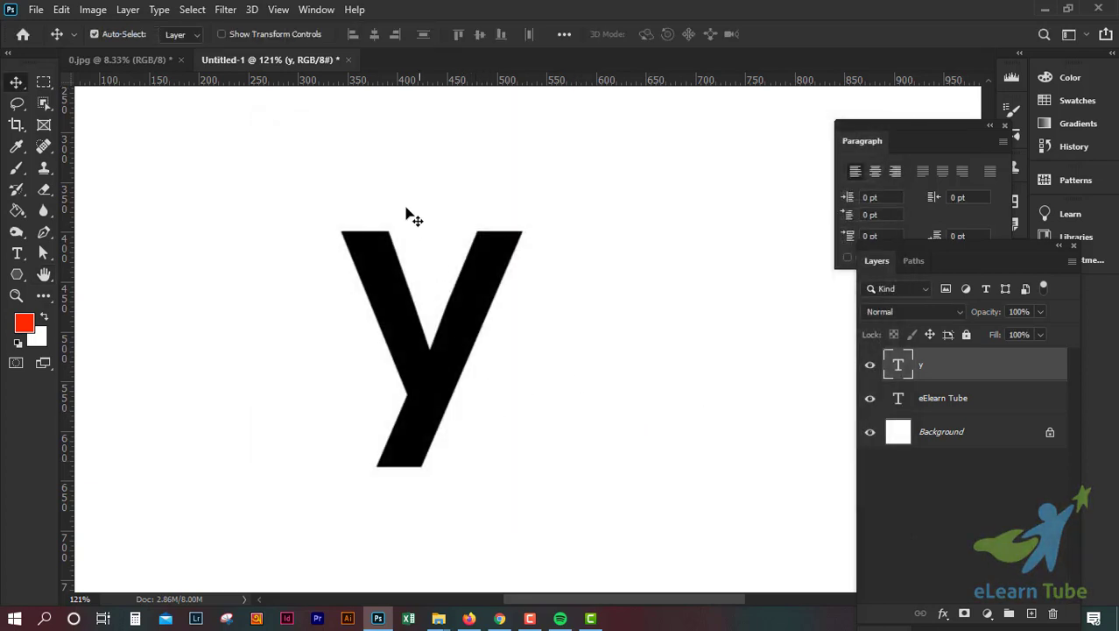
# Show the Styles presets and apply the first Natural style, the dark reddish-brown texture, to the y layer
pyautogui.click(316, 10)
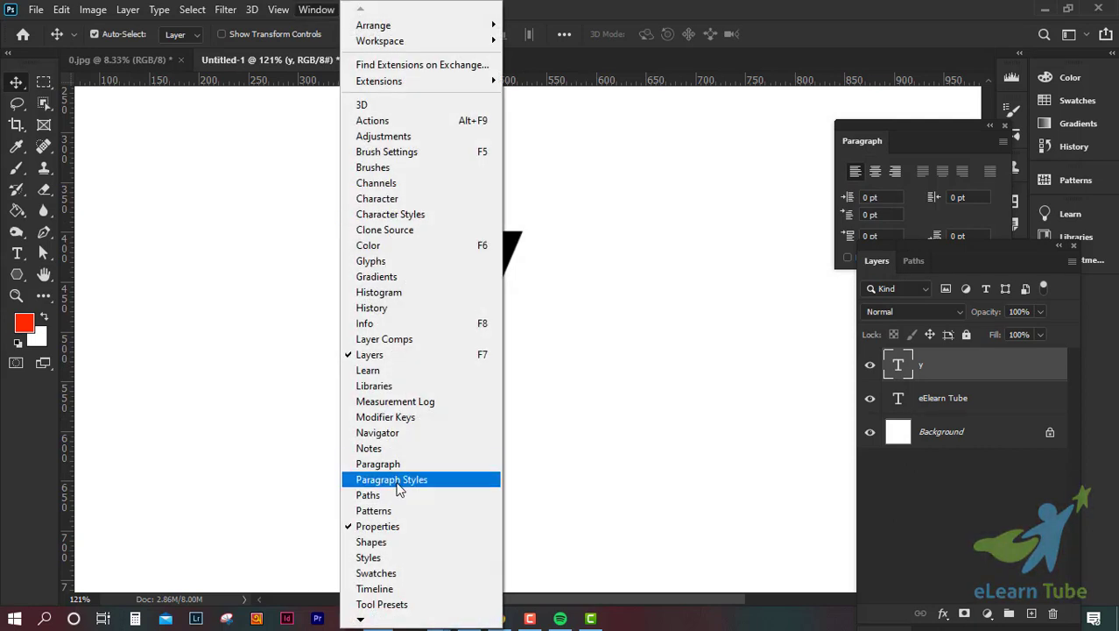
pyautogui.click(395, 561)
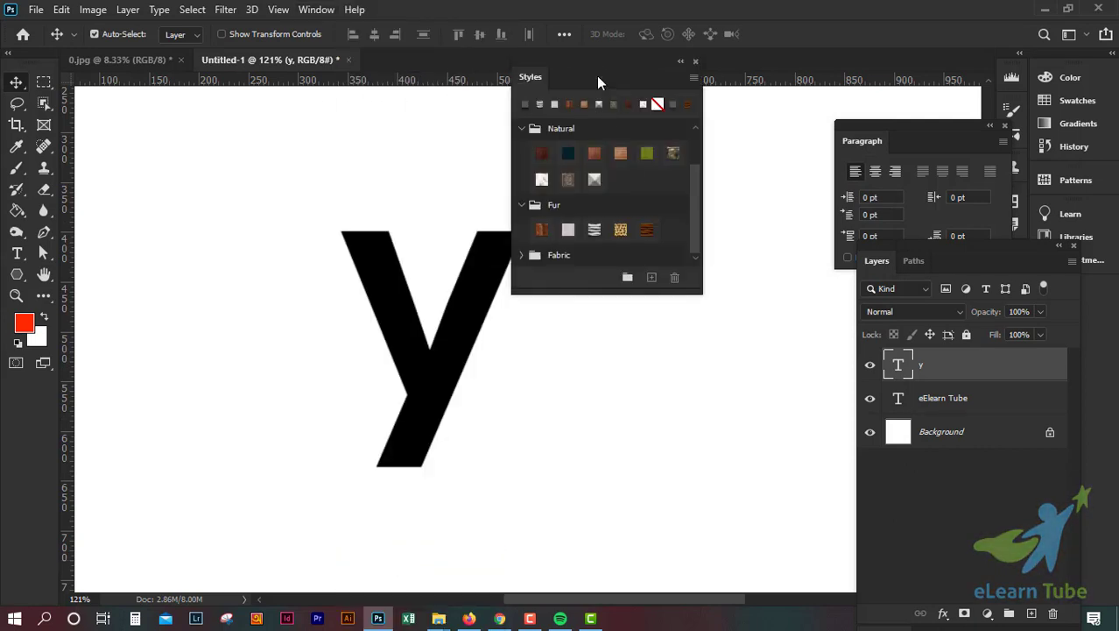
pyautogui.moveTo(611, 74); pyautogui.dragTo(712, 103)
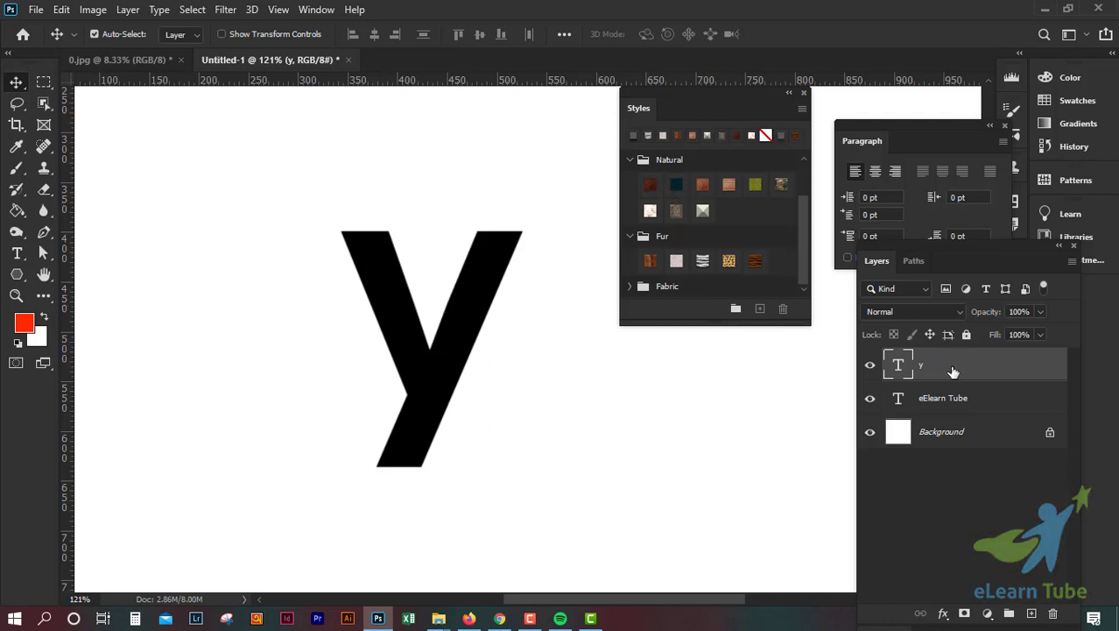
pyautogui.click(648, 190)
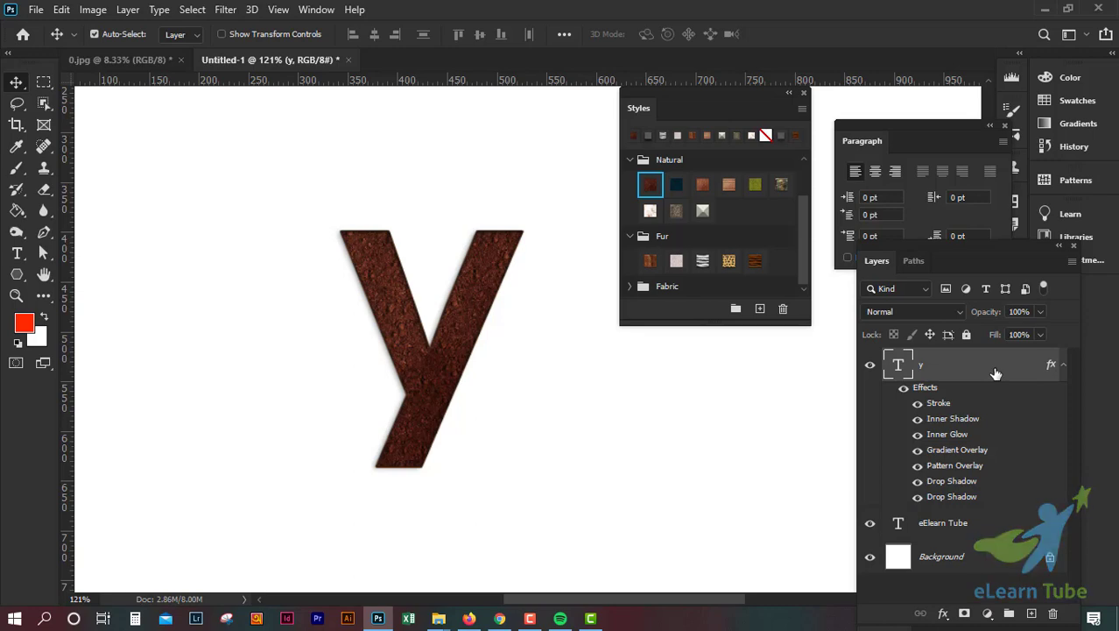
# Review the preset's effects in the y layer's Layer Style settings and close them without changes
pyautogui.doubleClick(996, 374)
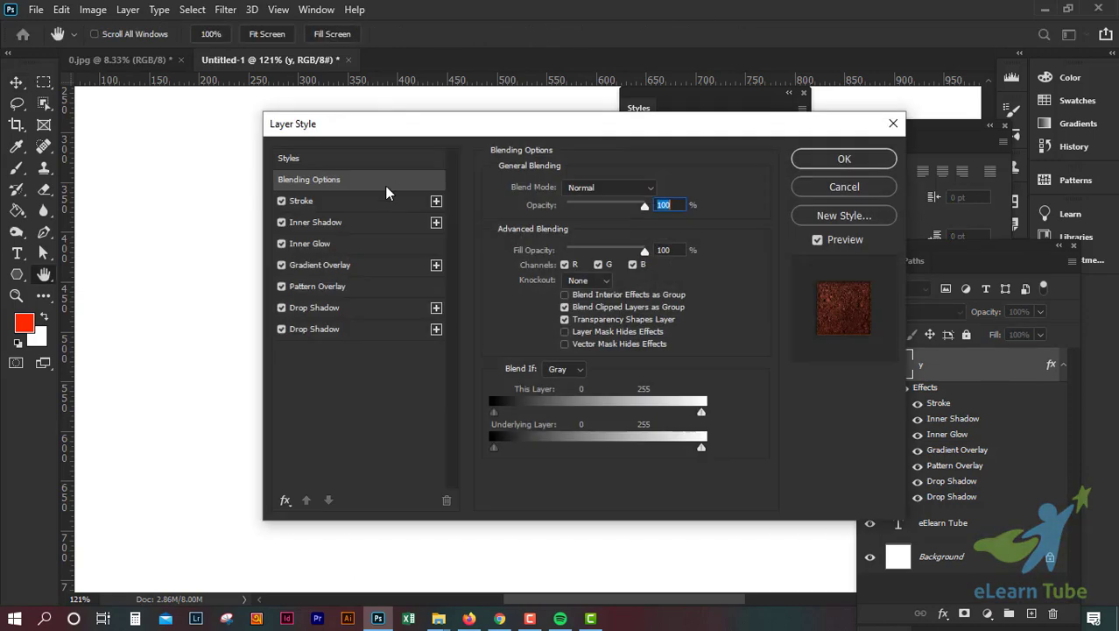
pyautogui.moveTo(437, 125); pyautogui.dragTo(635, 125)
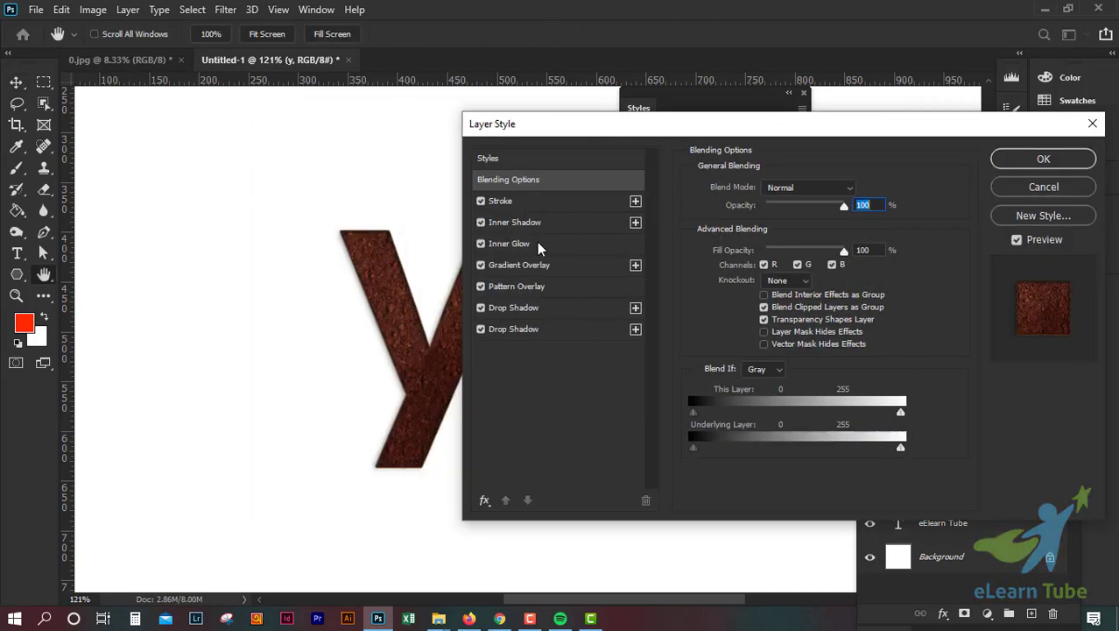
pyautogui.moveTo(756, 129); pyautogui.dragTo(582, 128)
pyautogui.click(879, 188)
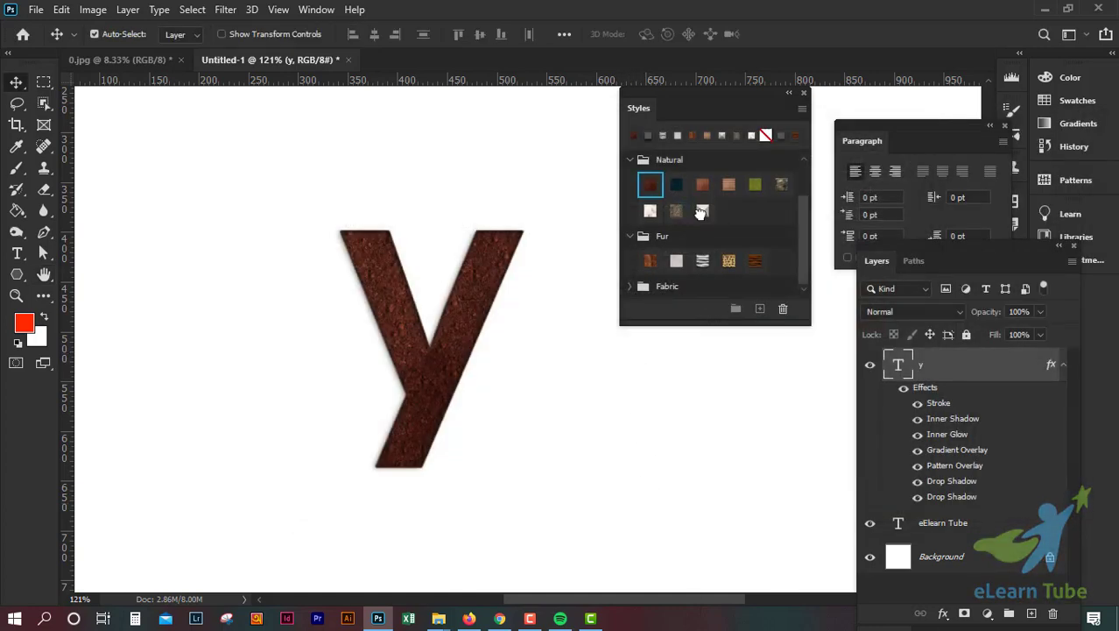
# Try the last Natural style and each of the five Fur styles on the y layer
pyautogui.click(700, 213)
pyautogui.click(649, 262)
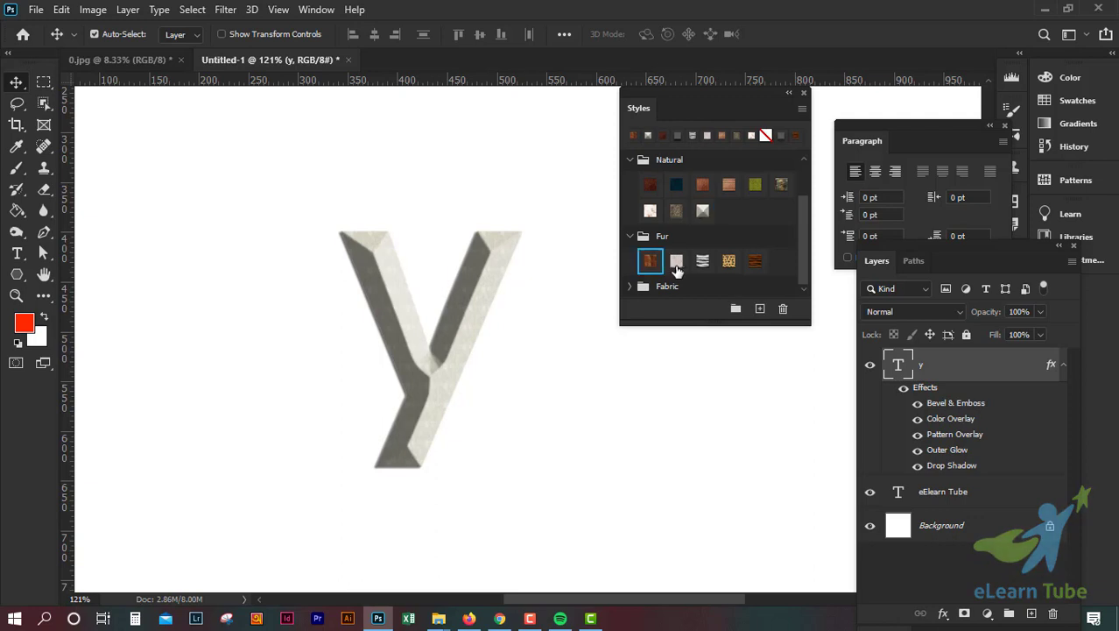
pyautogui.click(676, 262)
pyautogui.click(703, 261)
pyautogui.click(729, 261)
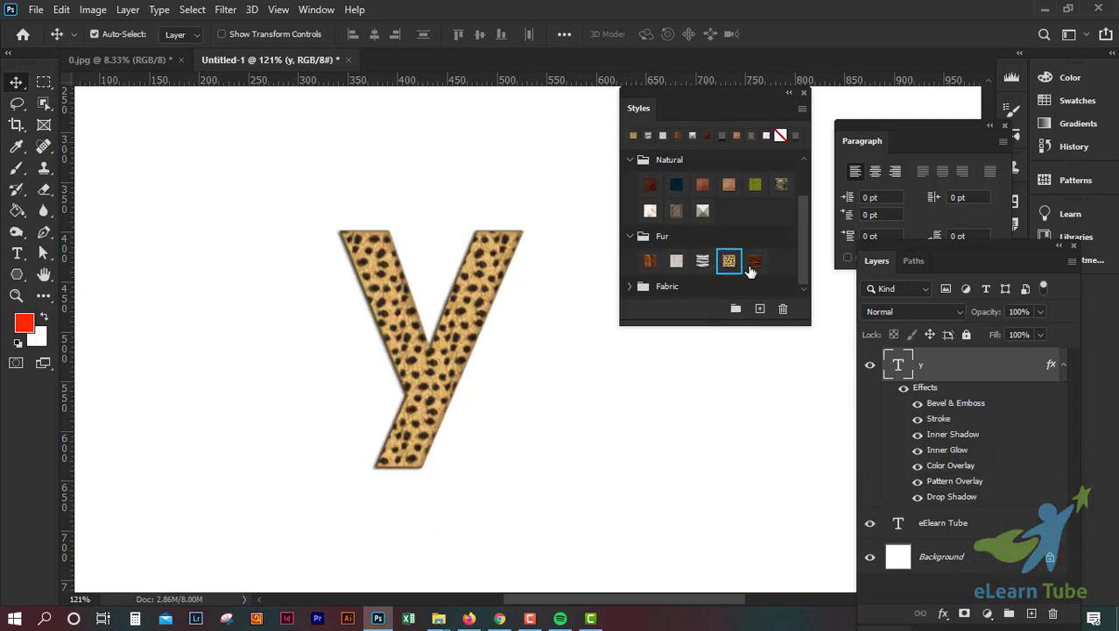
pyautogui.click(755, 261)
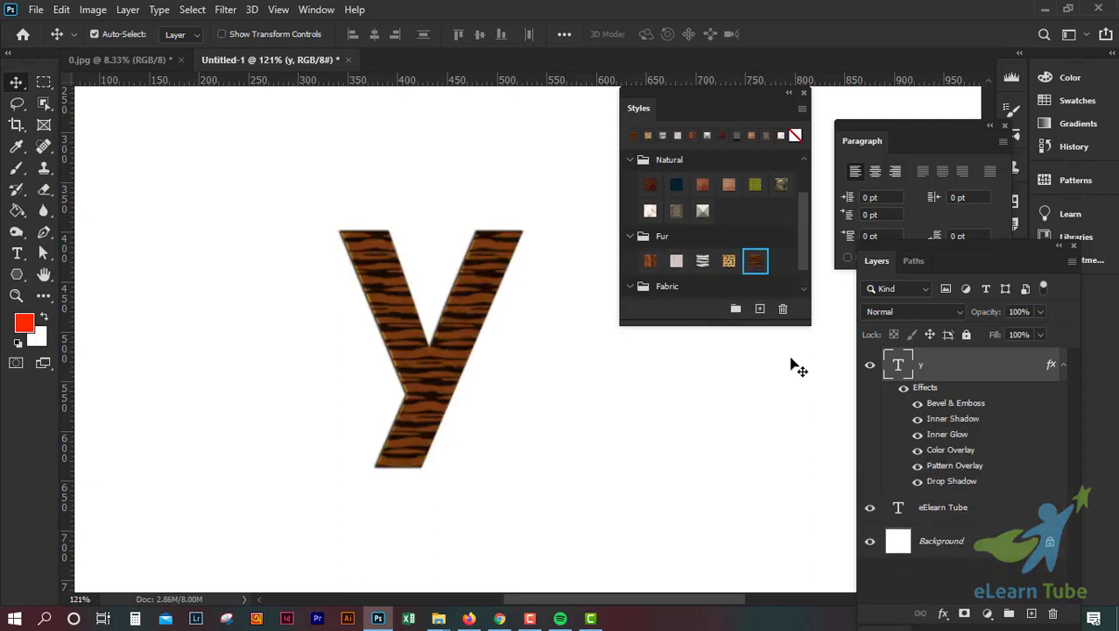
# Expand the Fabric style group and try each of its five presets on the y layer
pyautogui.click(631, 288)
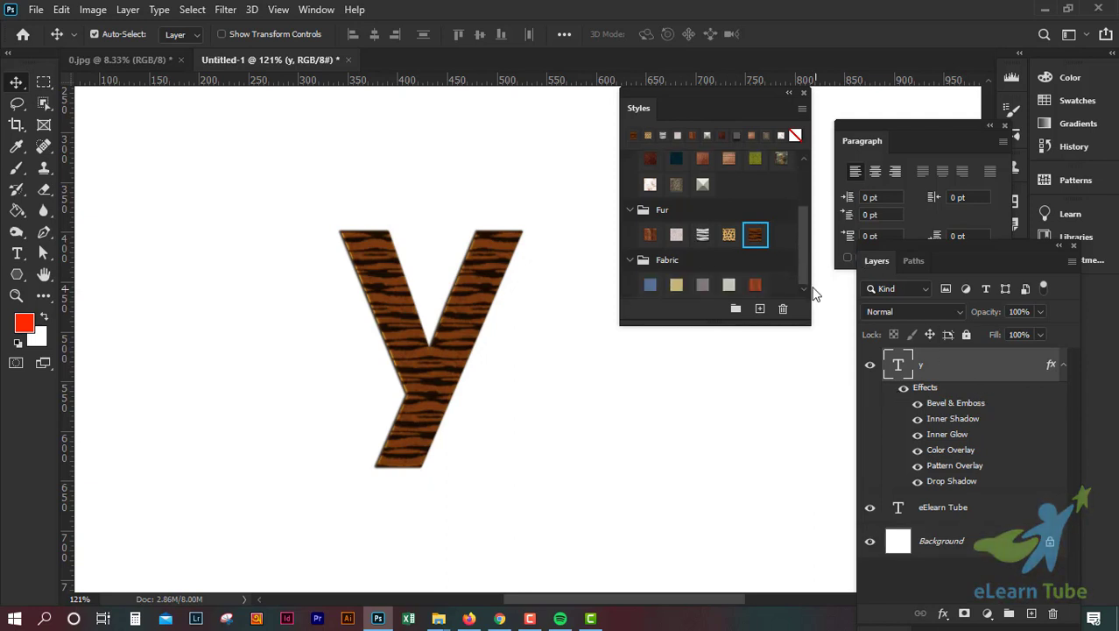
pyautogui.click(651, 287)
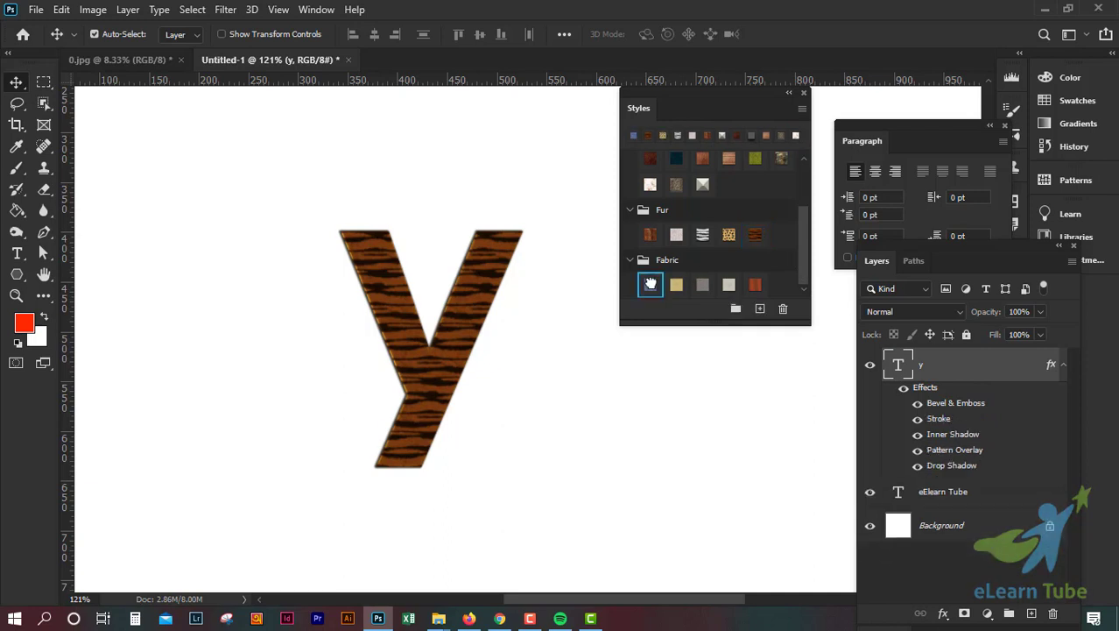
pyautogui.click(676, 284)
pyautogui.click(702, 285)
pyautogui.click(729, 285)
pyautogui.click(755, 284)
# Apply the wood plank style from the Natural group to the y layer and close the Styles presets
pyautogui.moveTo(801, 288); pyautogui.dragTo(799, 212)
pyautogui.scroll(-1, 784, 232)
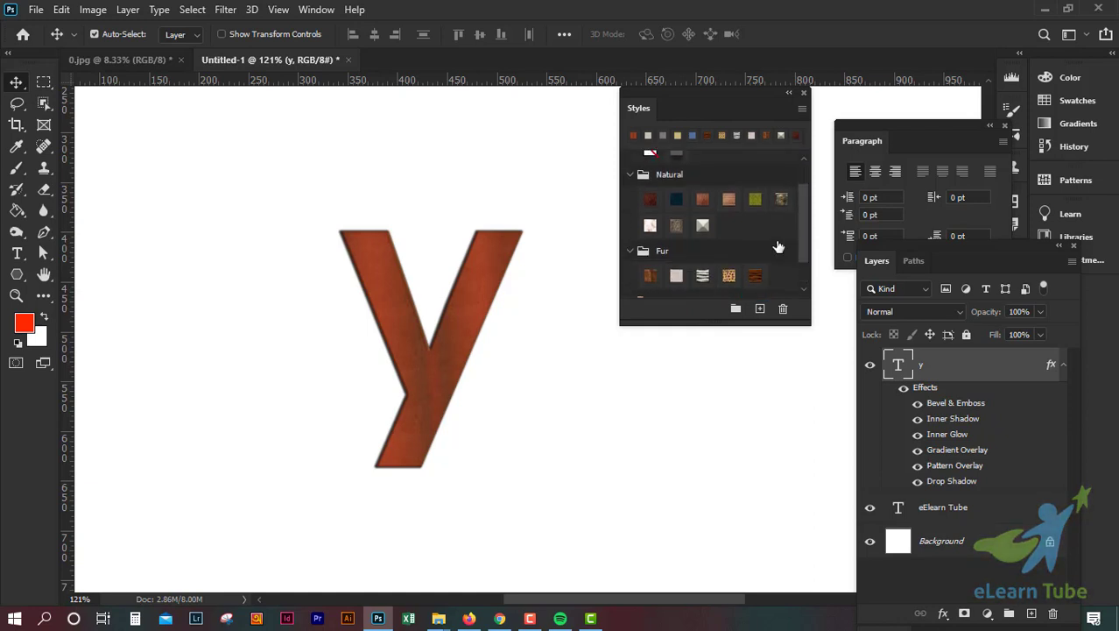
pyautogui.click(702, 225)
pyautogui.click(728, 199)
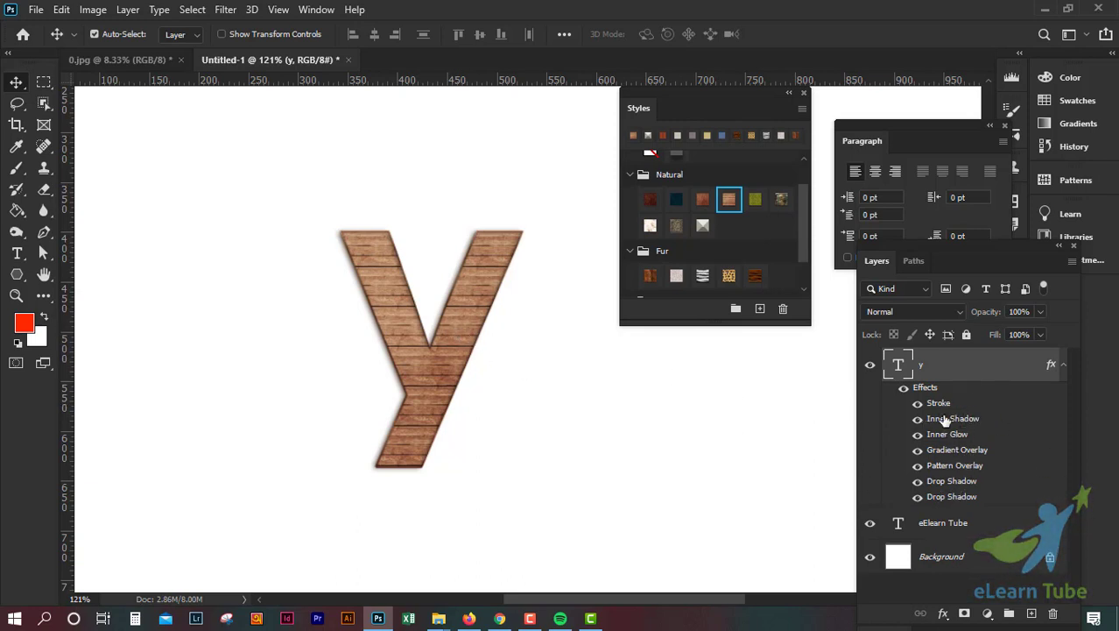
pyautogui.click(803, 93)
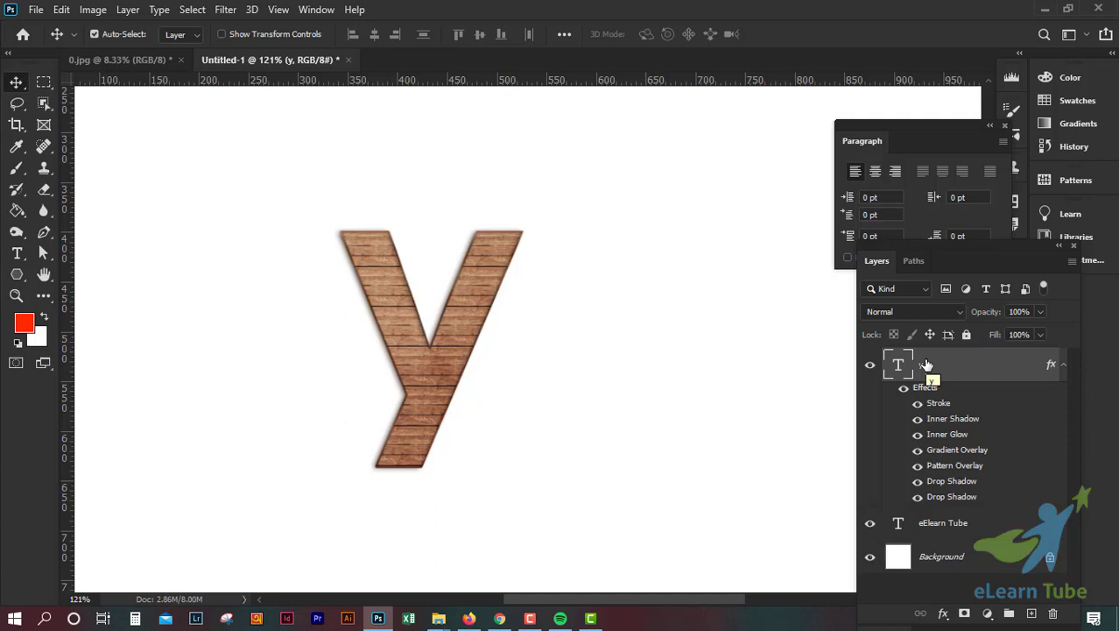
# Clear the layer style from the y layer and move the letter slightly to the right on the canvas
pyautogui.rightClick(979, 374)
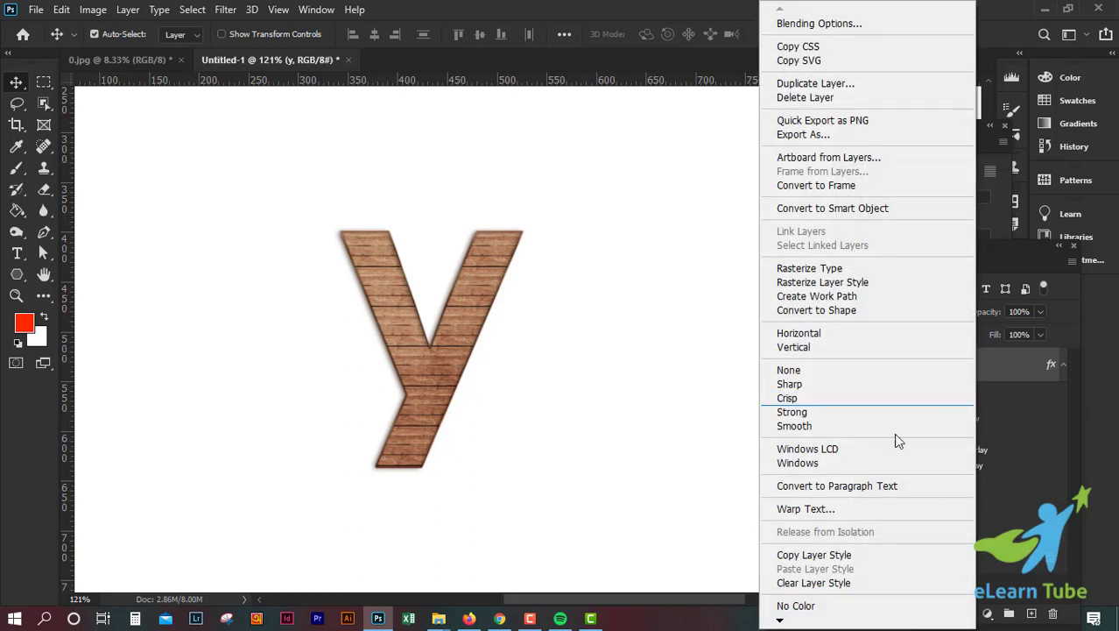
pyautogui.click(827, 583)
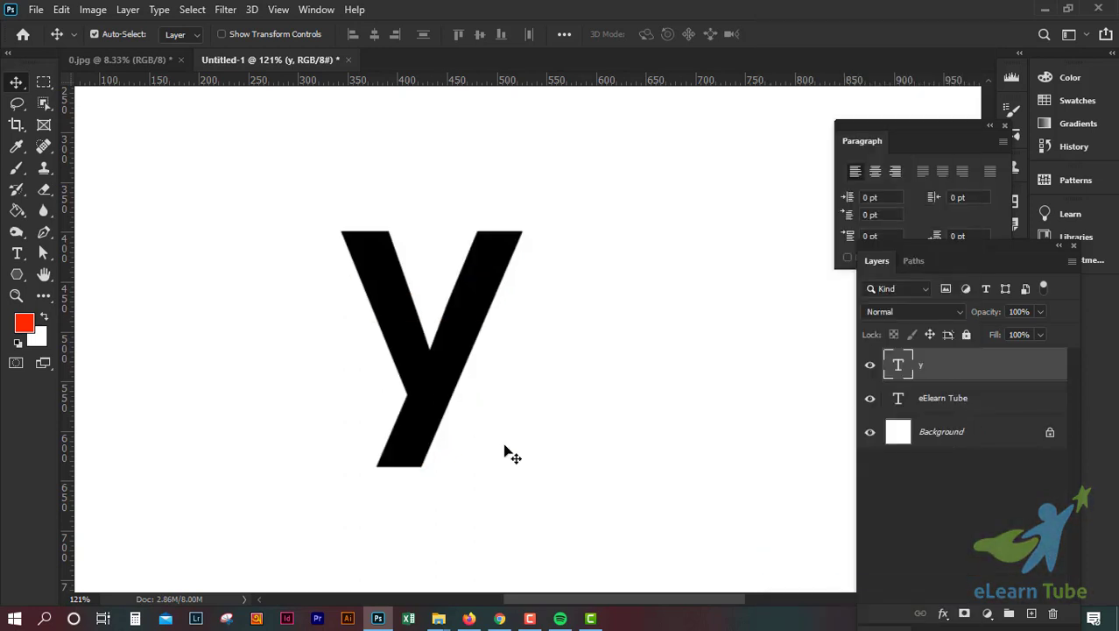
pyautogui.moveTo(487, 345); pyautogui.dragTo(506, 332)
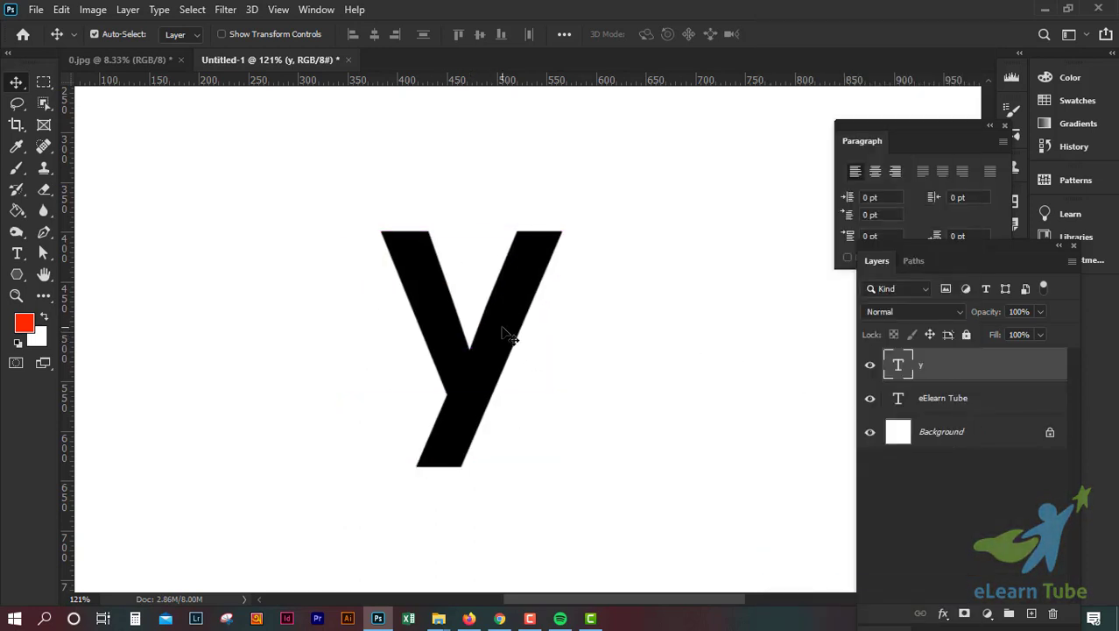
# Open the Layer Style settings for the y layer and place the dialog beside the letter
pyautogui.doubleClick(994, 374)
pyautogui.moveTo(598, 127); pyautogui.dragTo(919, 106)
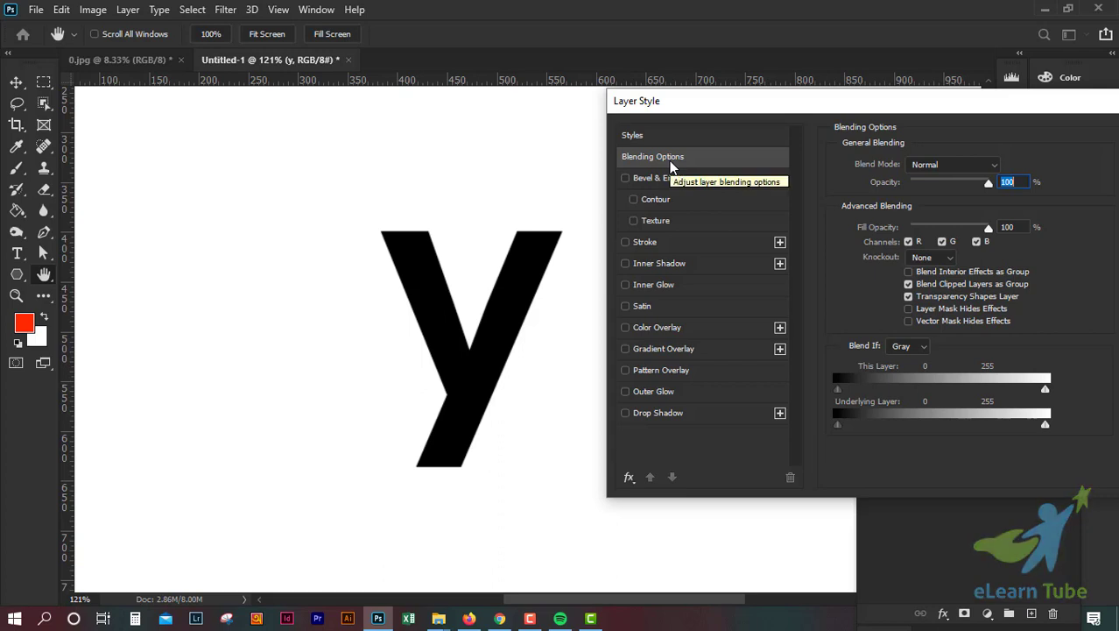
pyautogui.click(315, 9)
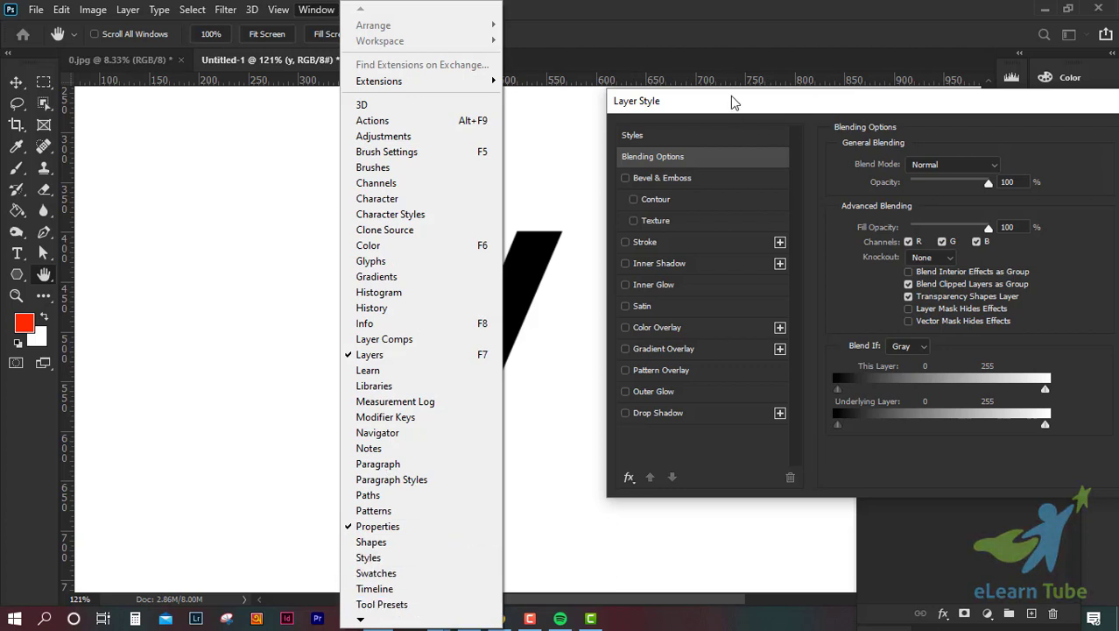
pyautogui.click(454, 557)
# Browse the Basics and Natural preset style folders in Layer Style and return to the Blending Options
pyautogui.click(643, 140)
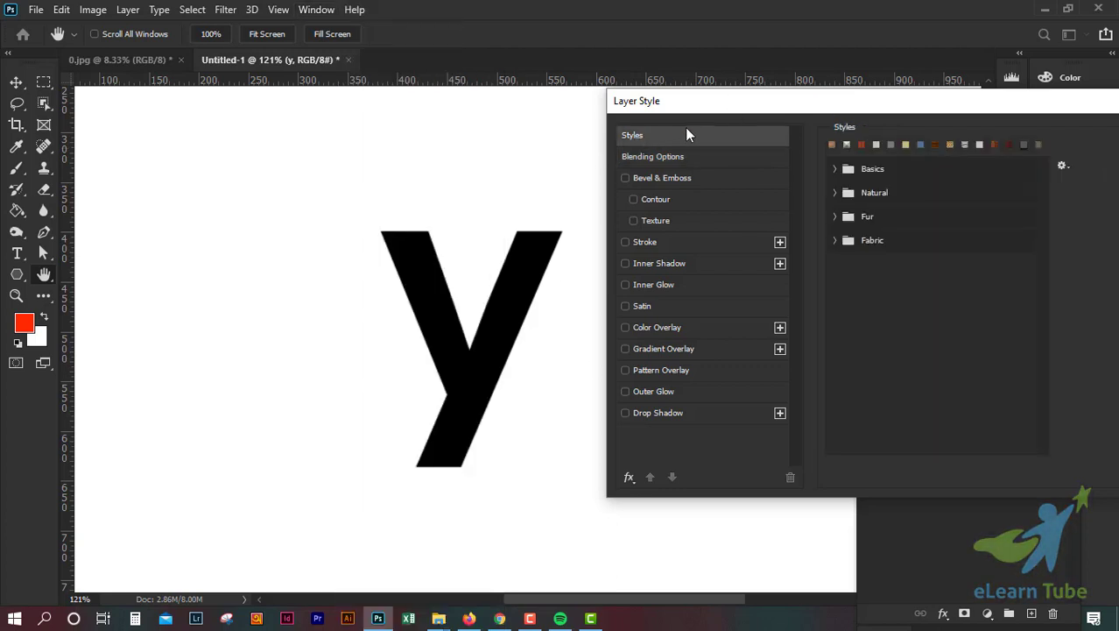
pyautogui.click(837, 169)
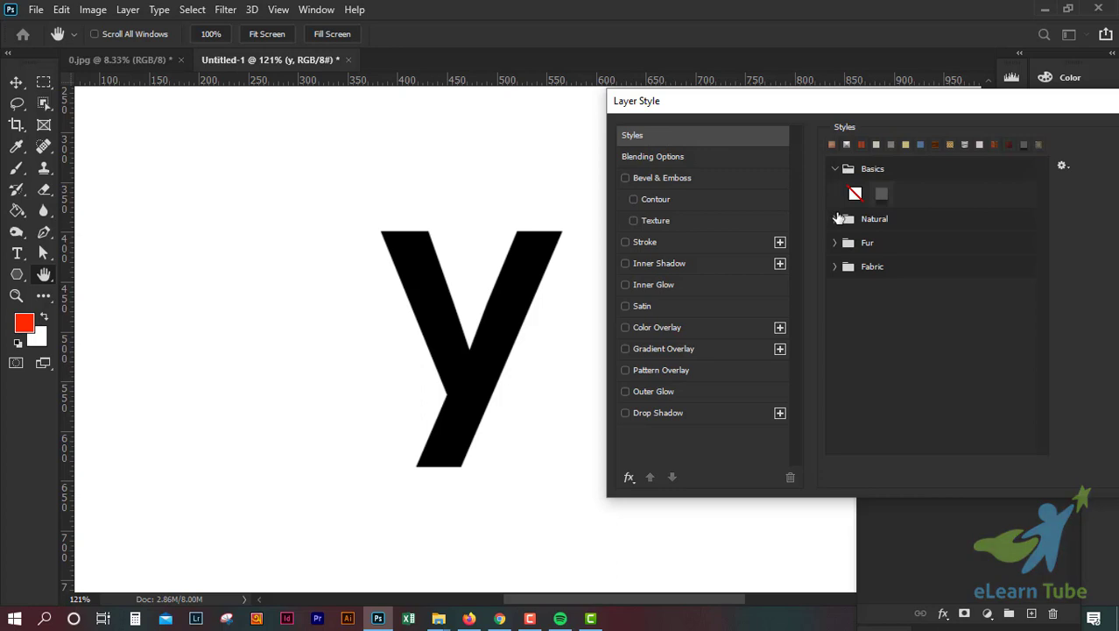
pyautogui.click(835, 219)
pyautogui.click(835, 219)
pyautogui.click(836, 169)
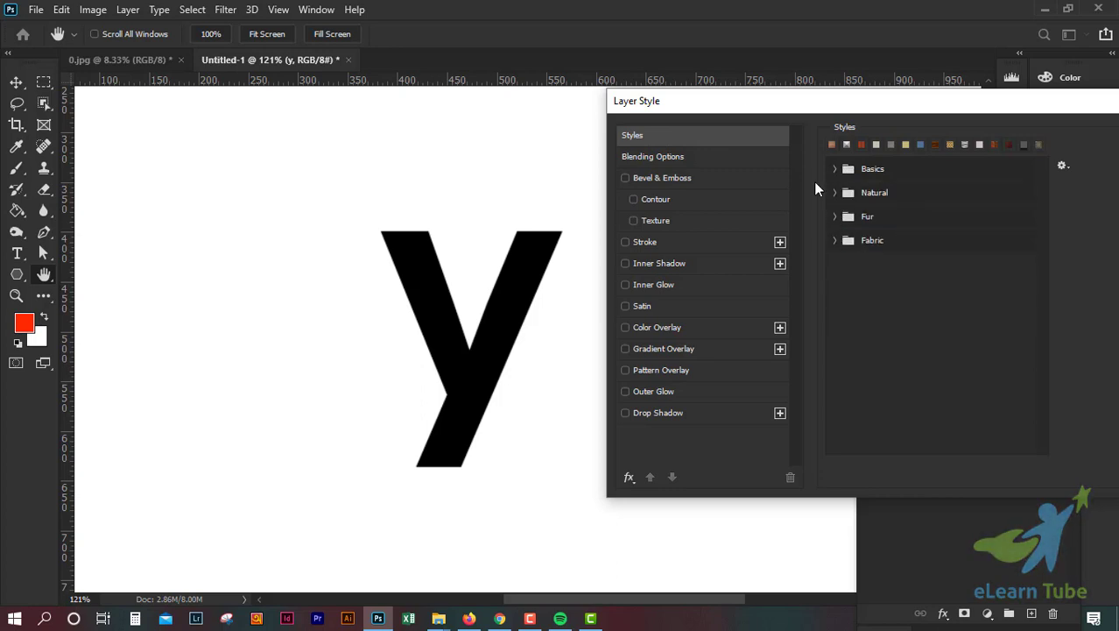
pyautogui.click(688, 156)
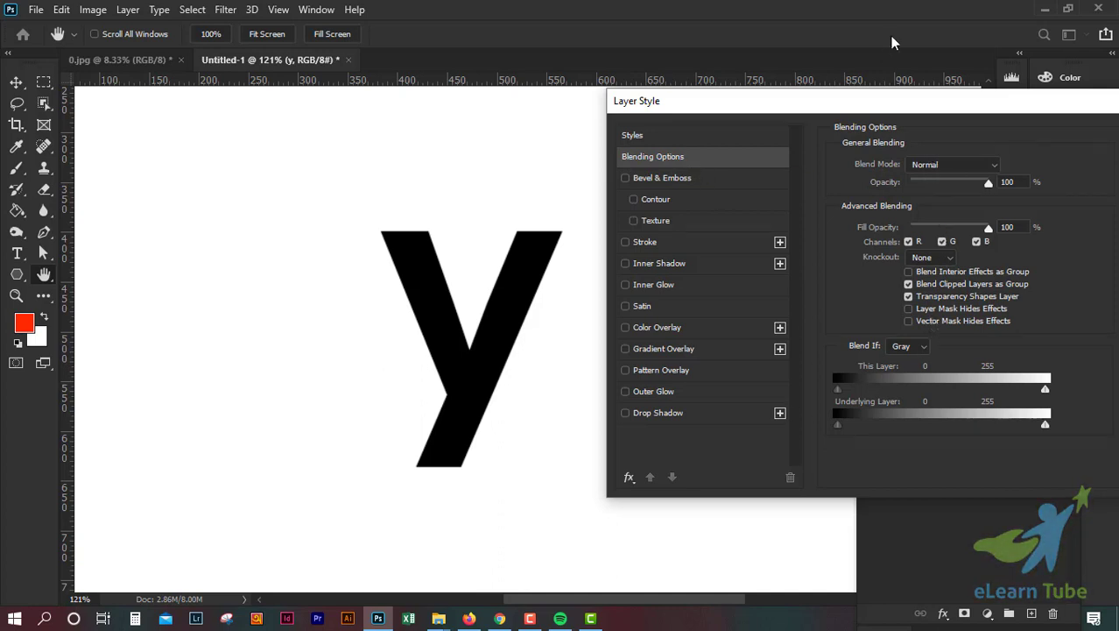
# Enable the Drop Shadow effect on the y layer, keeping the dialog clear of the letter
pyautogui.moveTo(872, 101); pyautogui.dragTo(846, 81)
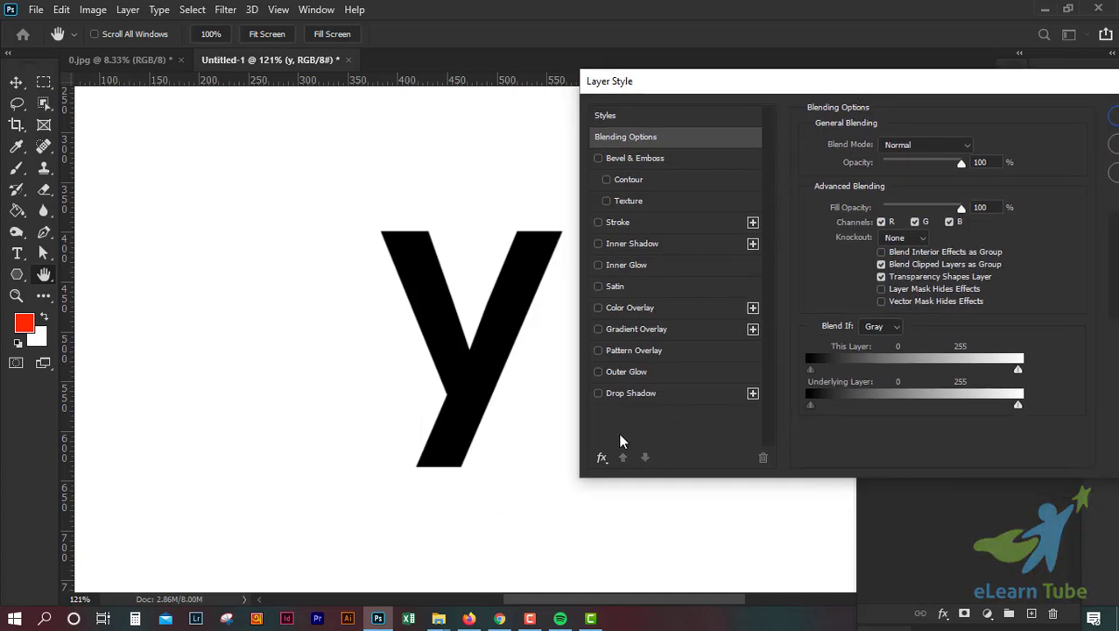
pyautogui.moveTo(986, 81); pyautogui.dragTo(978, 82)
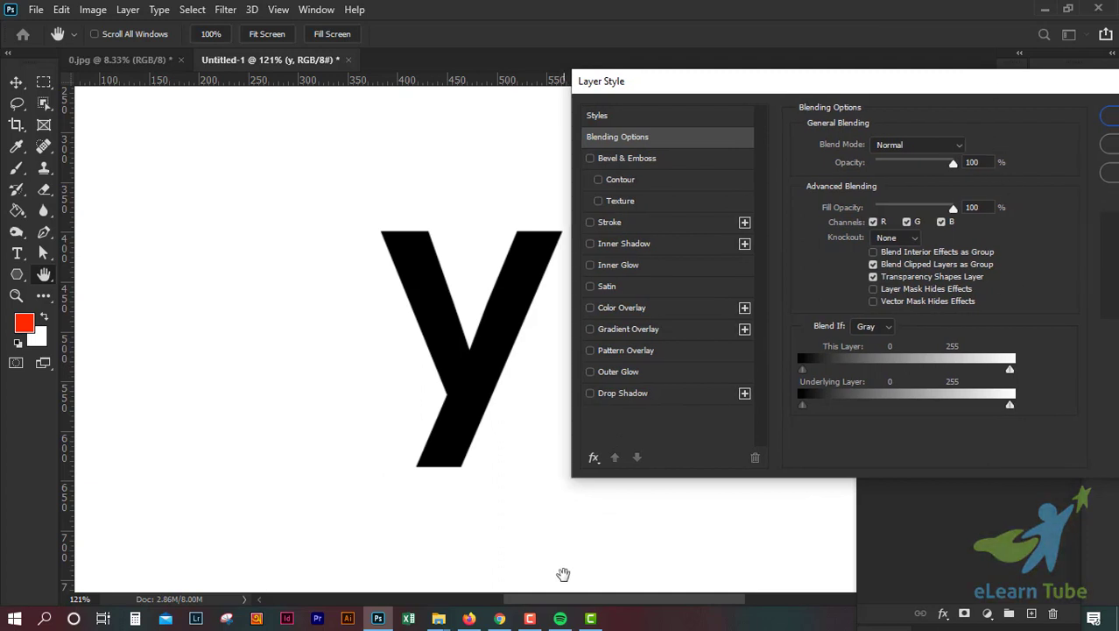
pyautogui.click(616, 397)
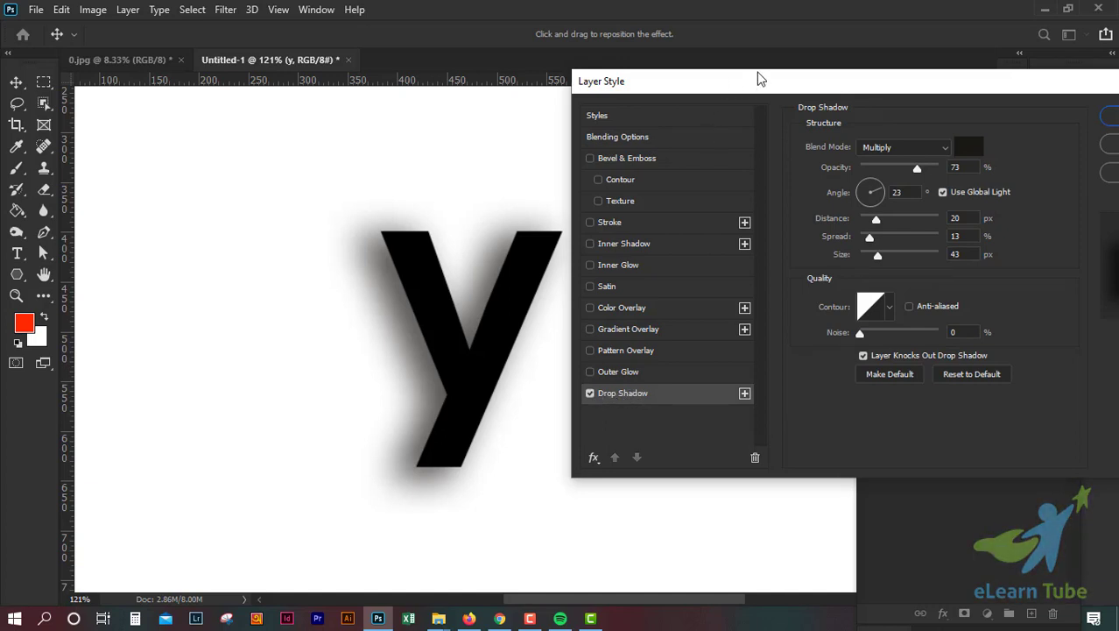
pyautogui.moveTo(721, 81); pyautogui.dragTo(770, 60)
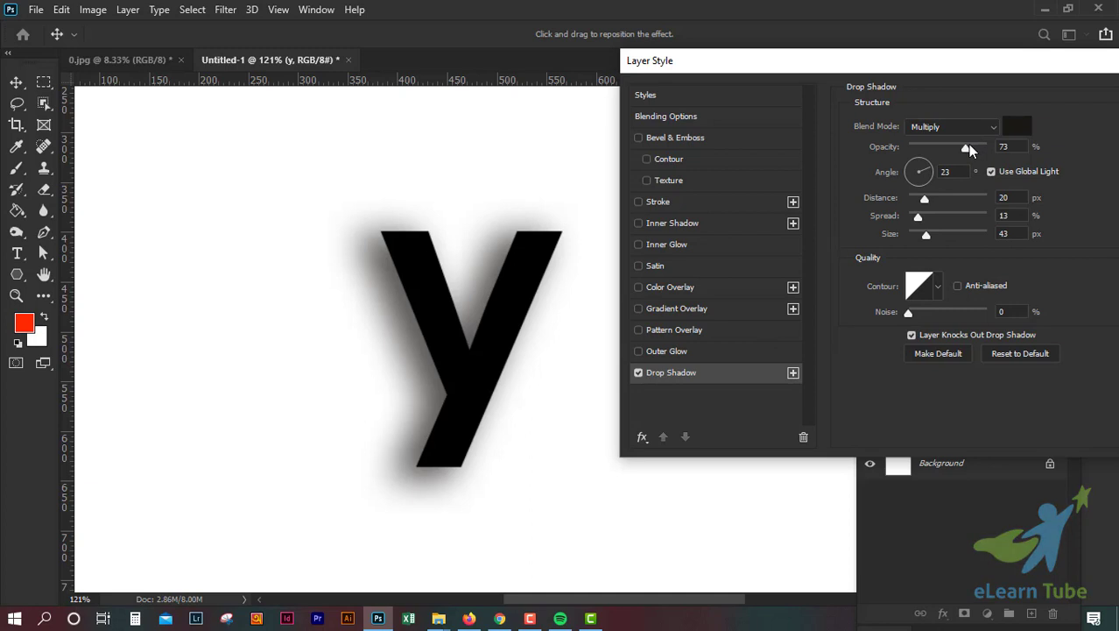
# Try the letter y's drop shadow at 100% opacity and at 25% opacity
pyautogui.moveTo(965, 145); pyautogui.dragTo(992, 145)
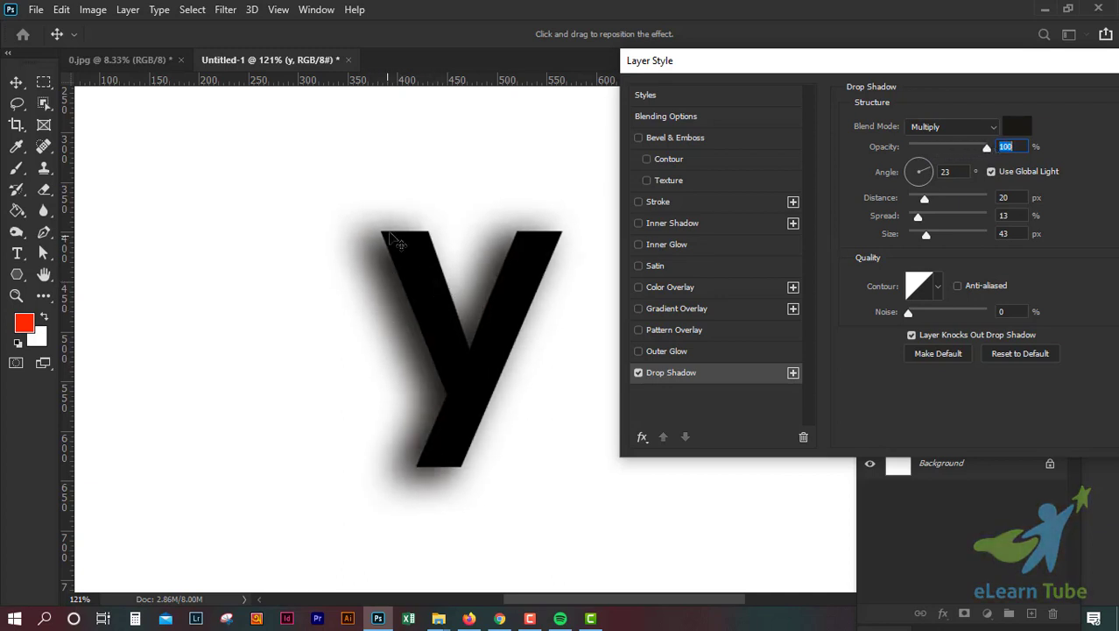
pyautogui.moveTo(986, 146); pyautogui.dragTo(926, 145)
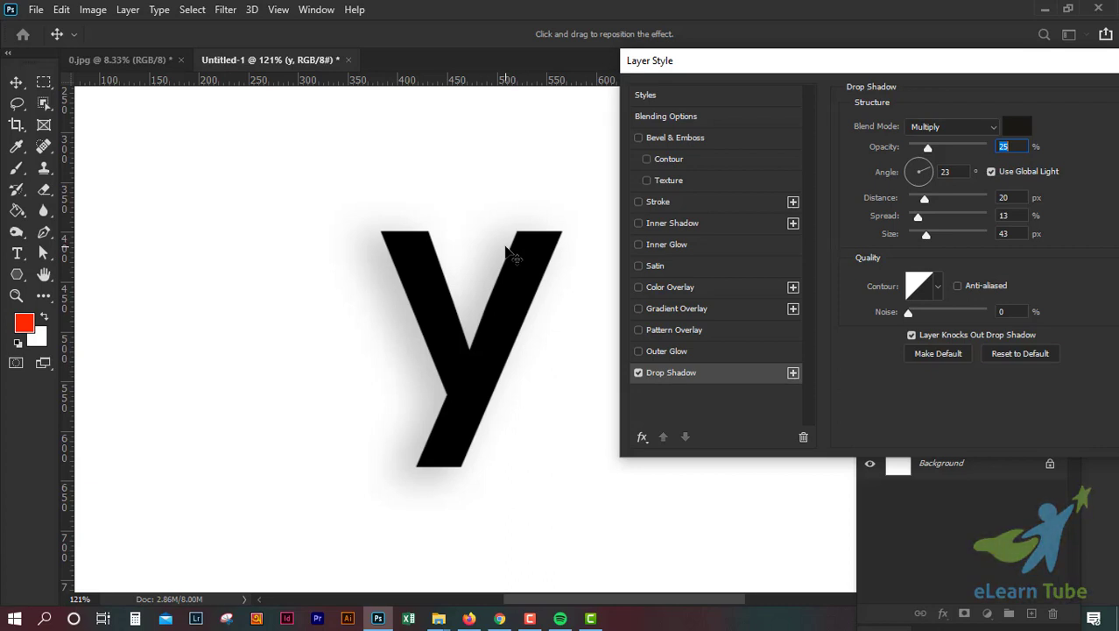
# Set the drop shadow of the y layer to Normal blend mode, red colour ff1800 and 72% opacity
pyautogui.click(982, 127)
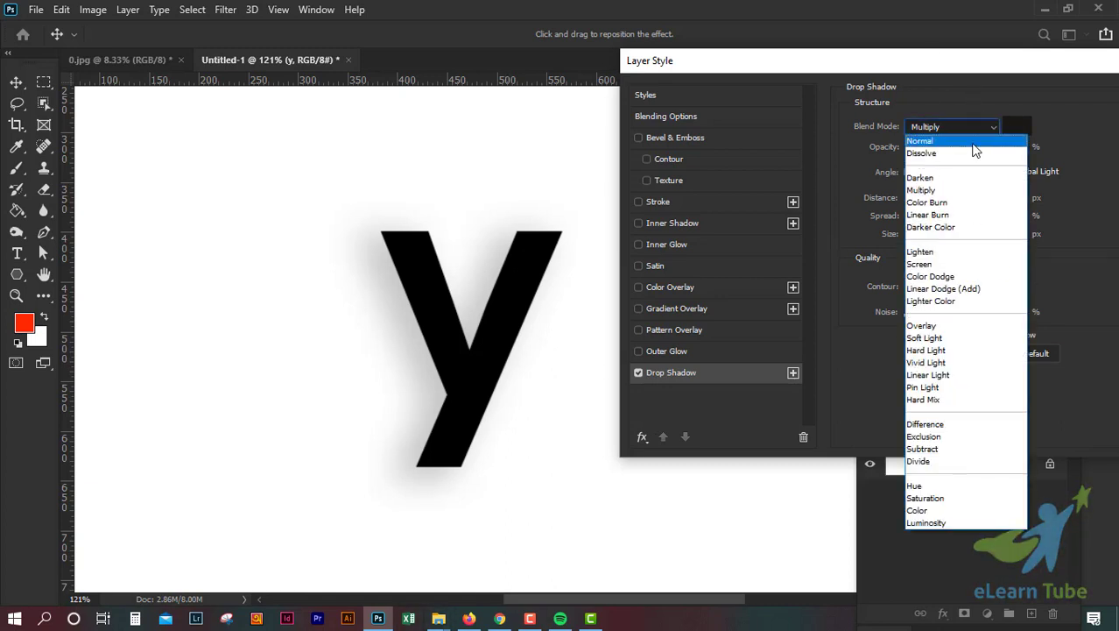
pyautogui.click(974, 145)
pyautogui.click(1016, 129)
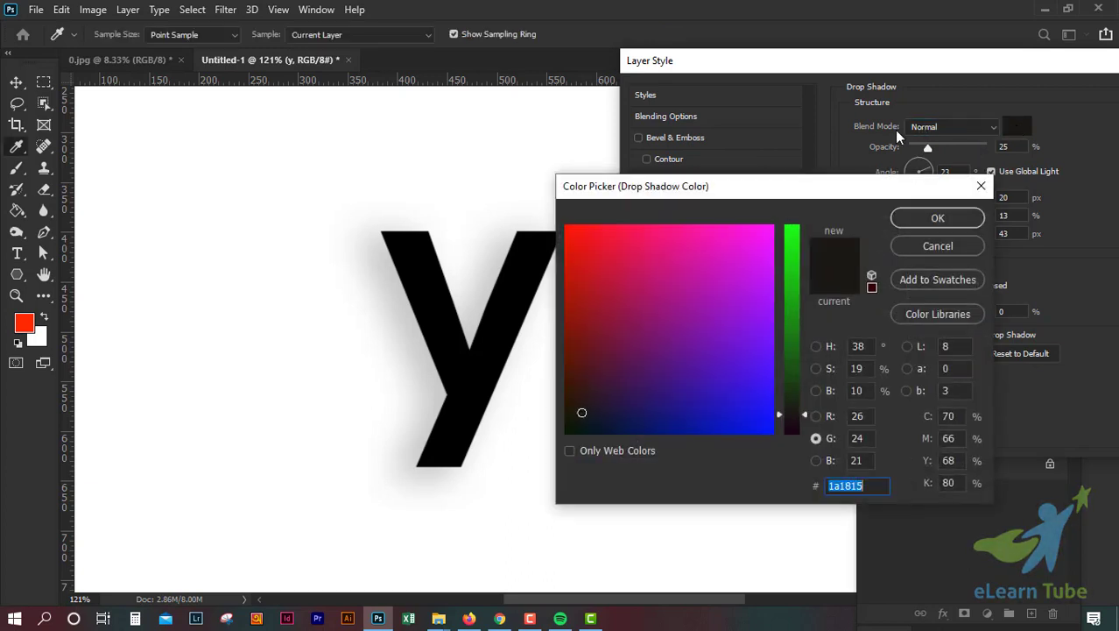
pyautogui.moveTo(819, 188); pyautogui.dragTo(946, 217)
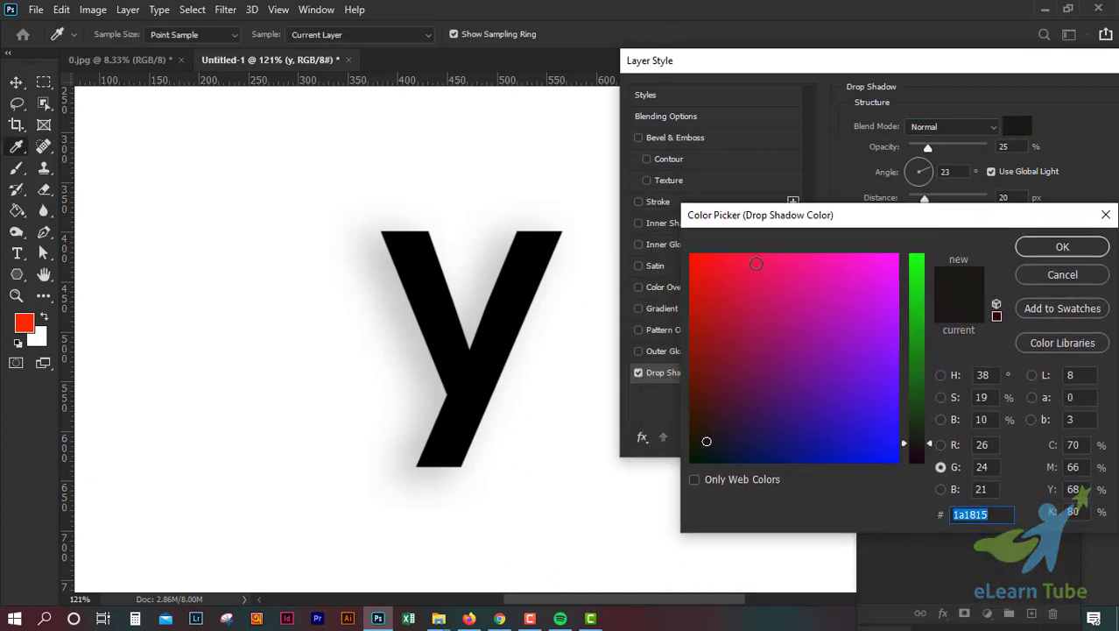
pyautogui.moveTo(714, 283); pyautogui.dragTo(690, 254)
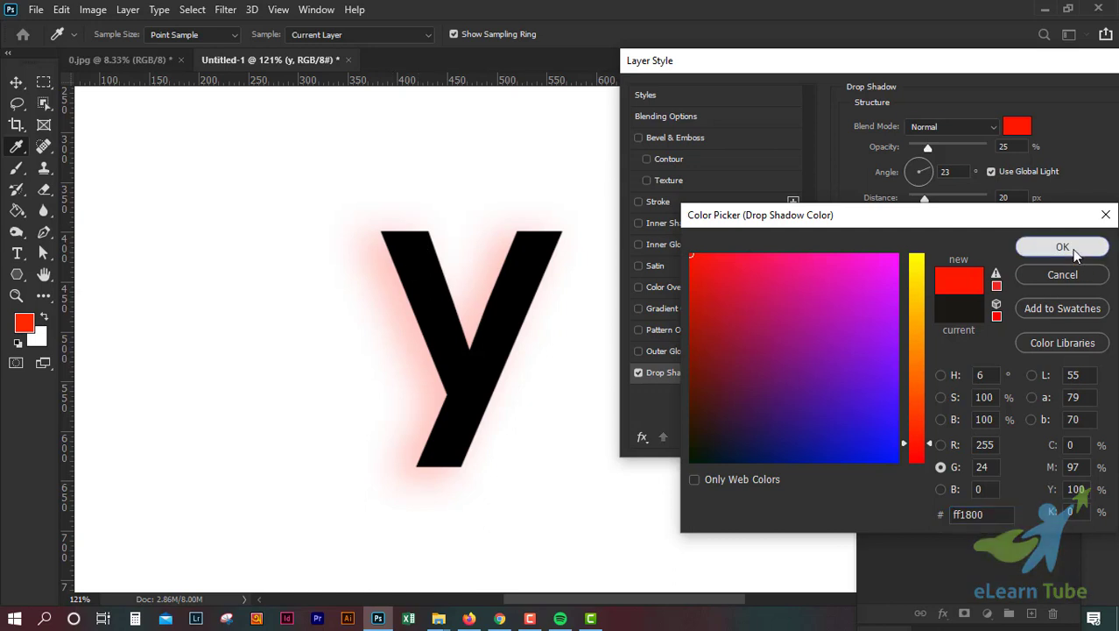
pyautogui.click(1024, 249)
pyautogui.moveTo(931, 151); pyautogui.dragTo(978, 149)
# Try the Screen, Linear Burn, Overlay, Vivid Light, Exclusion and Divide blend modes on the drop shadow, and return it to Normal
pyautogui.click(952, 126)
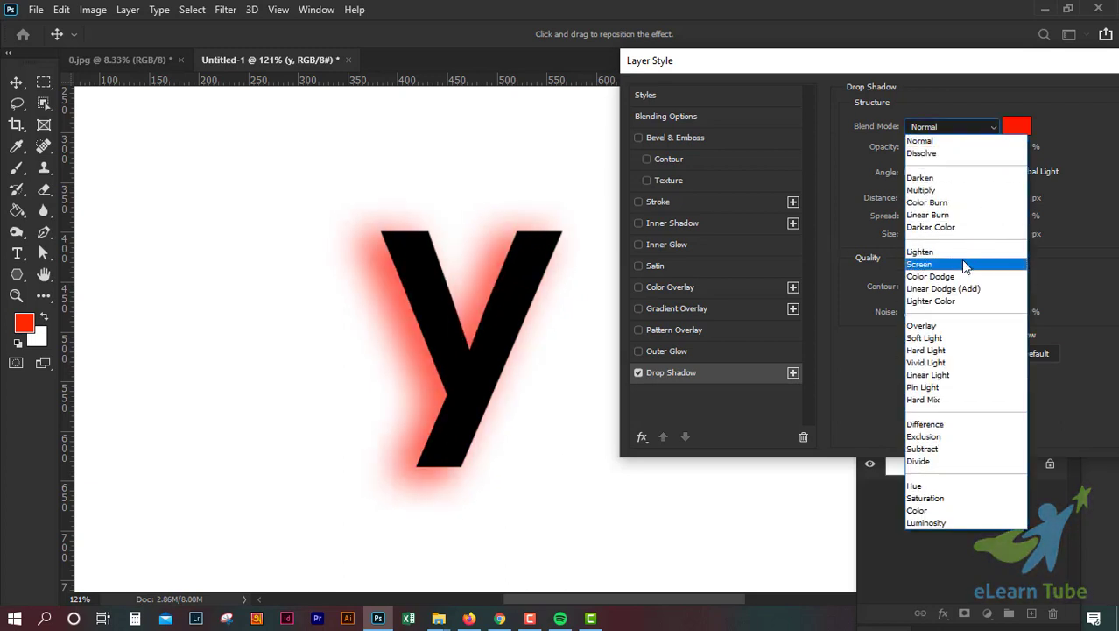
pyautogui.click(961, 259)
pyautogui.click(955, 127)
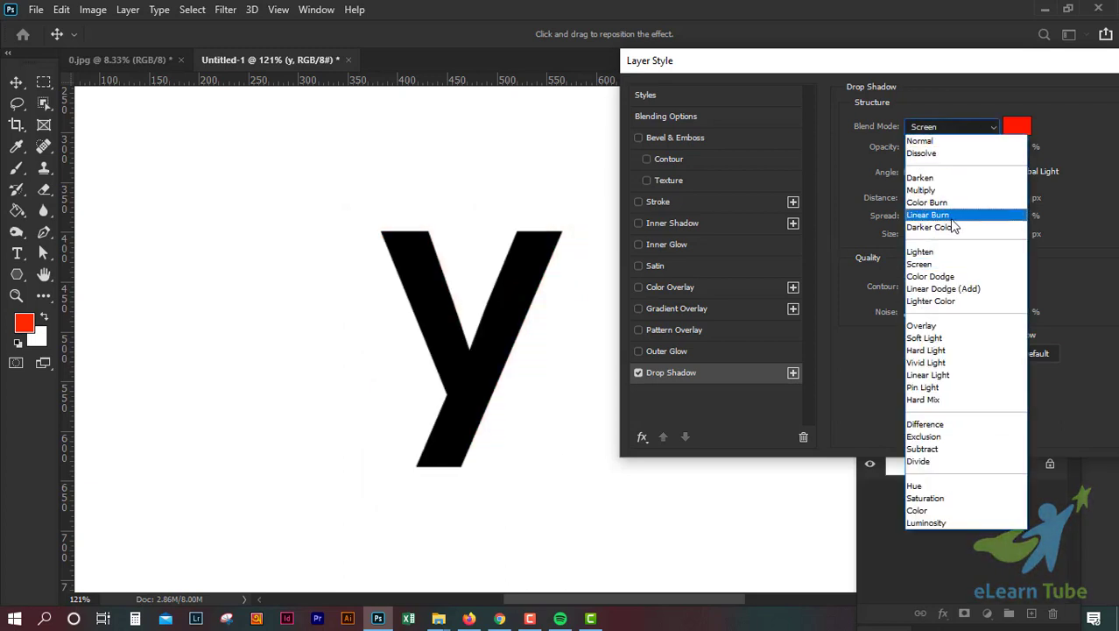
pyautogui.click(951, 217)
pyautogui.click(974, 125)
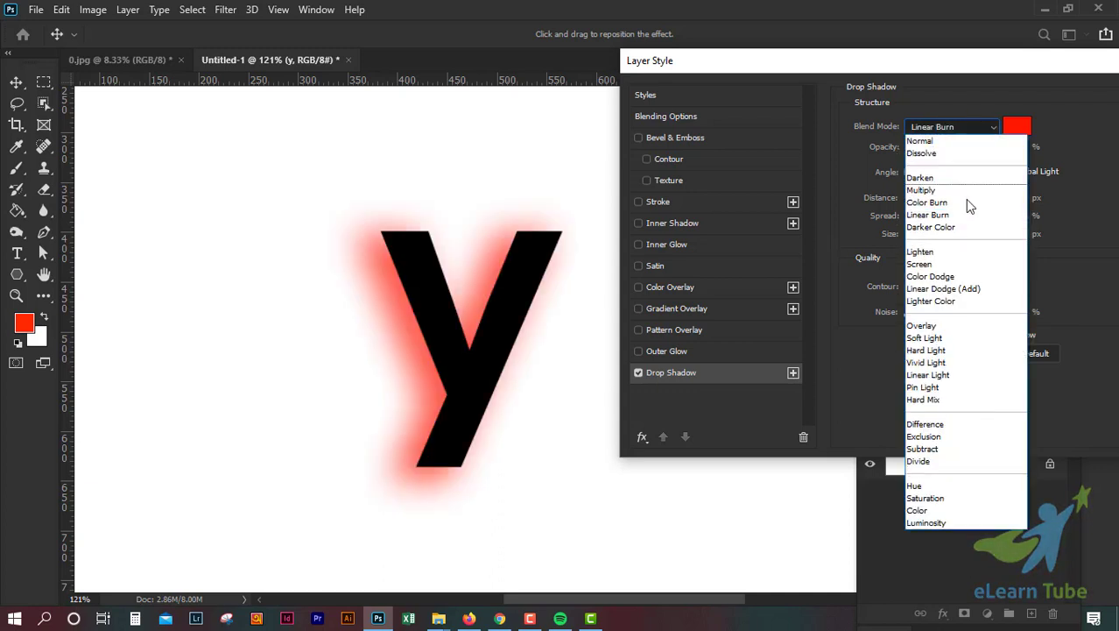
pyautogui.click(929, 326)
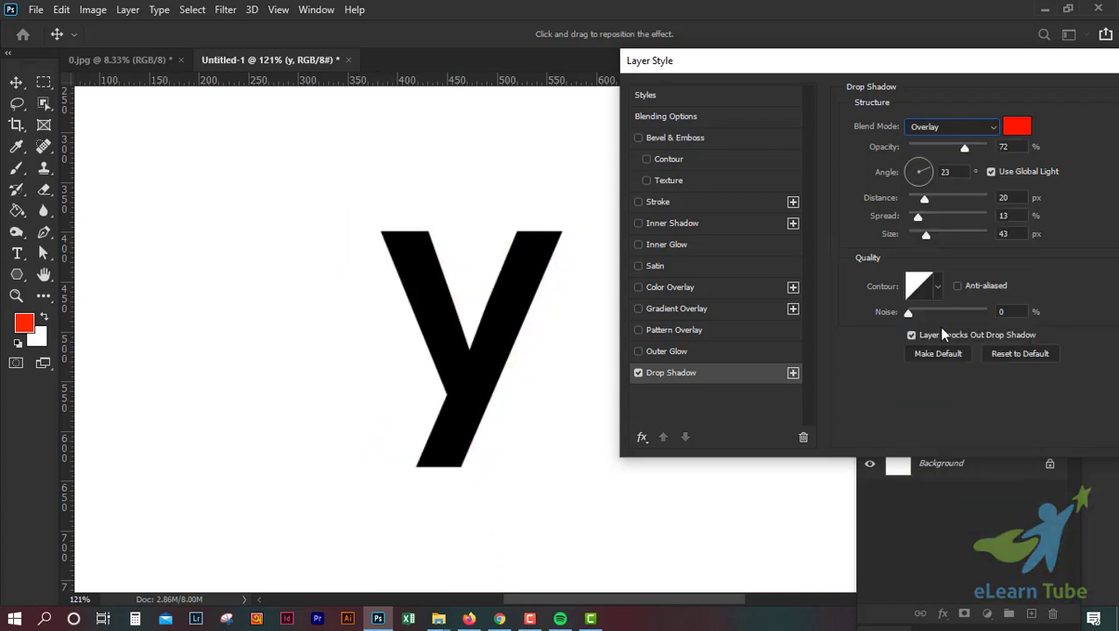
pyautogui.click(967, 132)
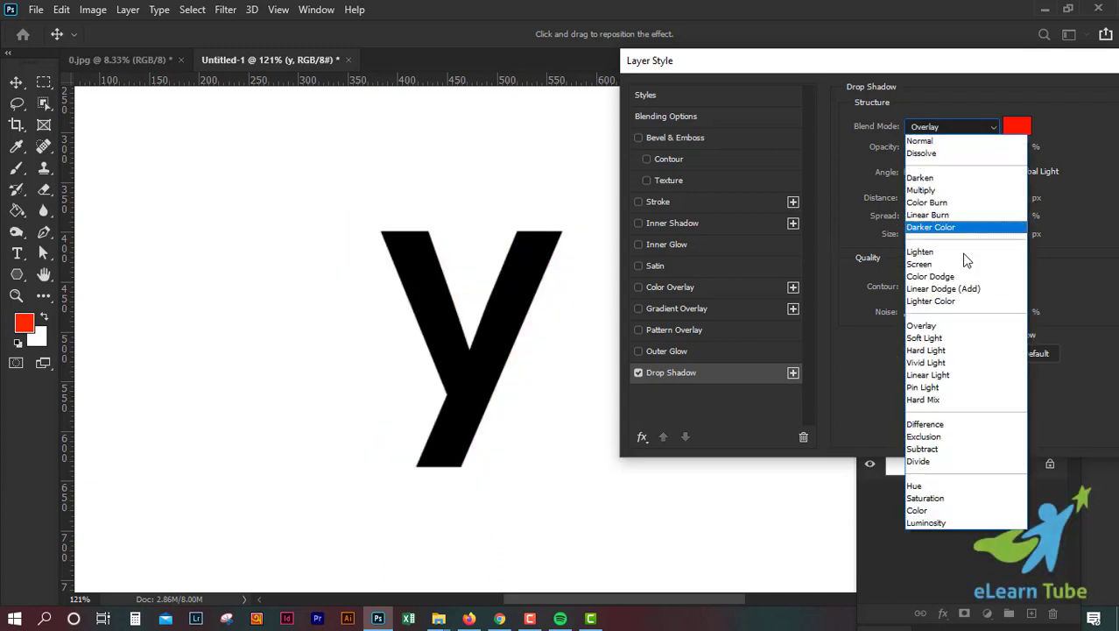
pyautogui.click(944, 362)
pyautogui.click(977, 132)
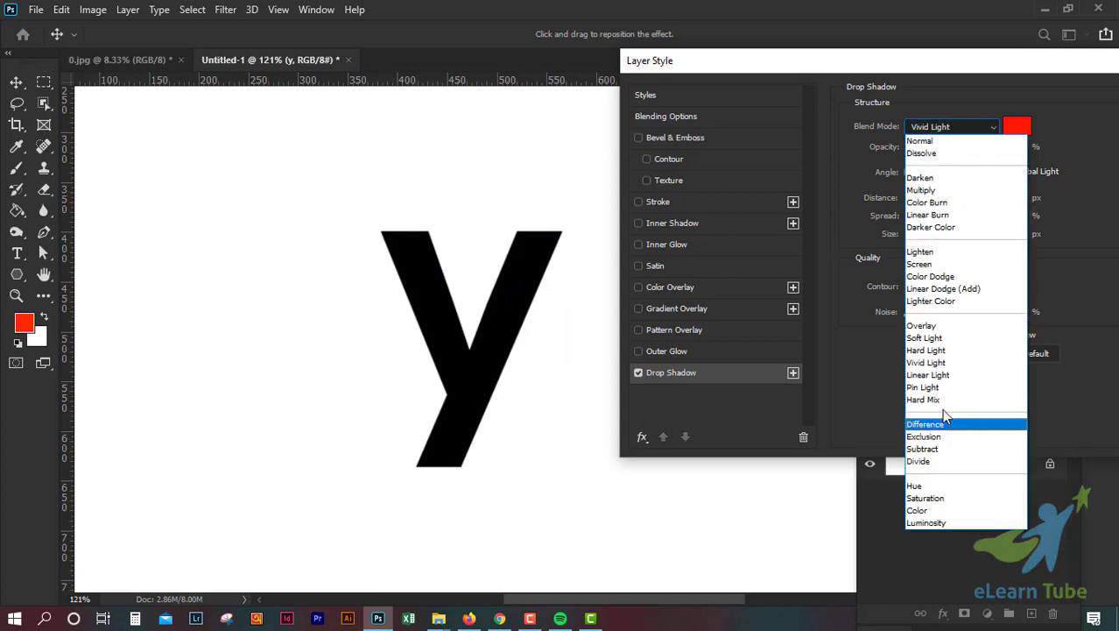
pyautogui.click(945, 436)
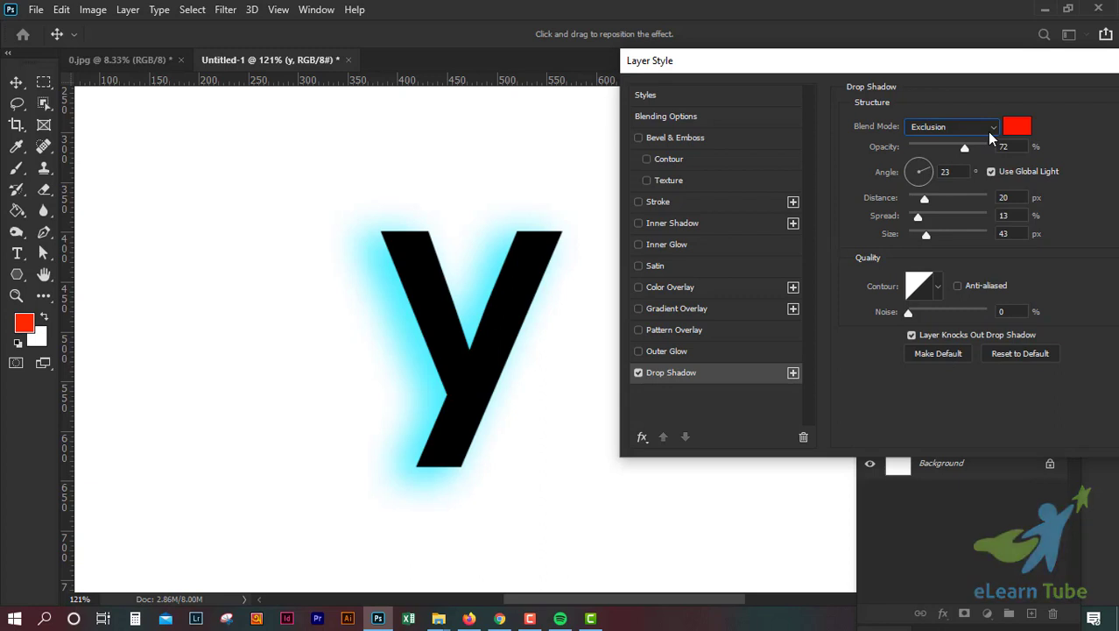
pyautogui.click(991, 133)
pyautogui.click(968, 463)
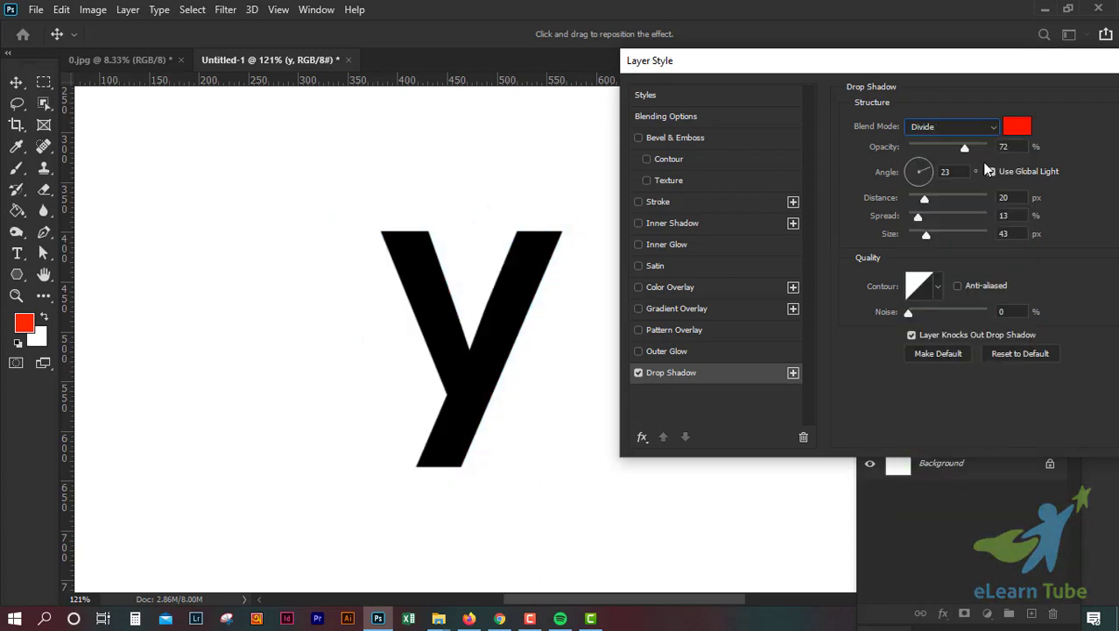
pyautogui.click(986, 132)
pyautogui.click(942, 138)
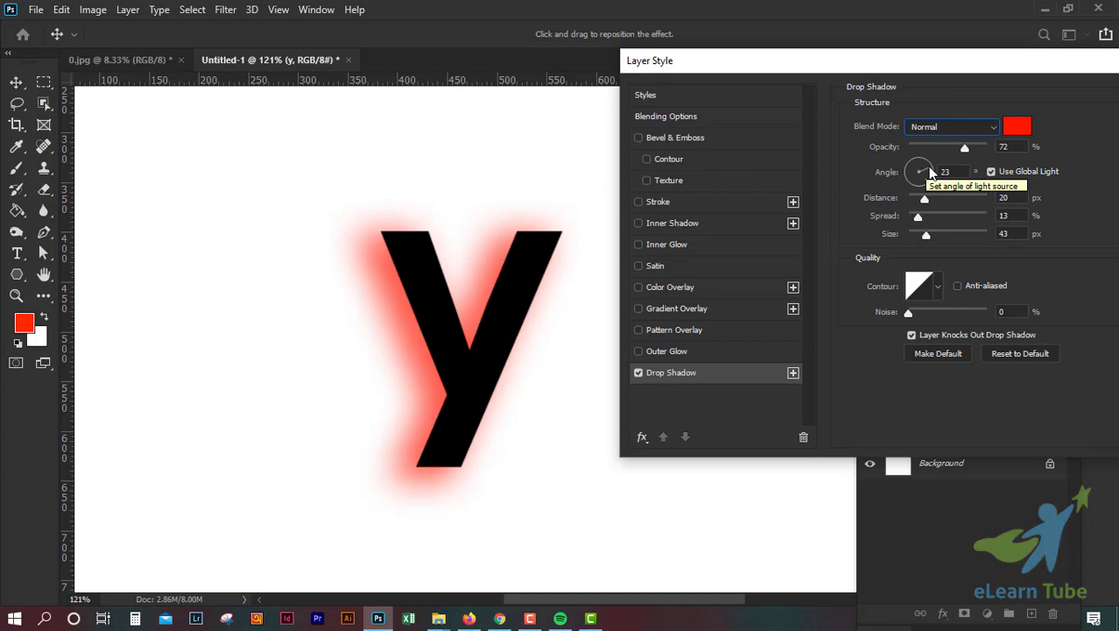
# Set the drop shadow's light angle to 161° and apply the layer style to the y layer
pyautogui.moveTo(932, 174)
pyautogui.mouseDown()
pyautogui.moveTo(925, 186)
pyautogui.moveTo(909, 177)
pyautogui.moveTo(916, 166)
pyautogui.moveTo(911, 186)
pyautogui.moveTo(889, 193)
pyautogui.moveTo(916, 174)
pyautogui.mouseUp()
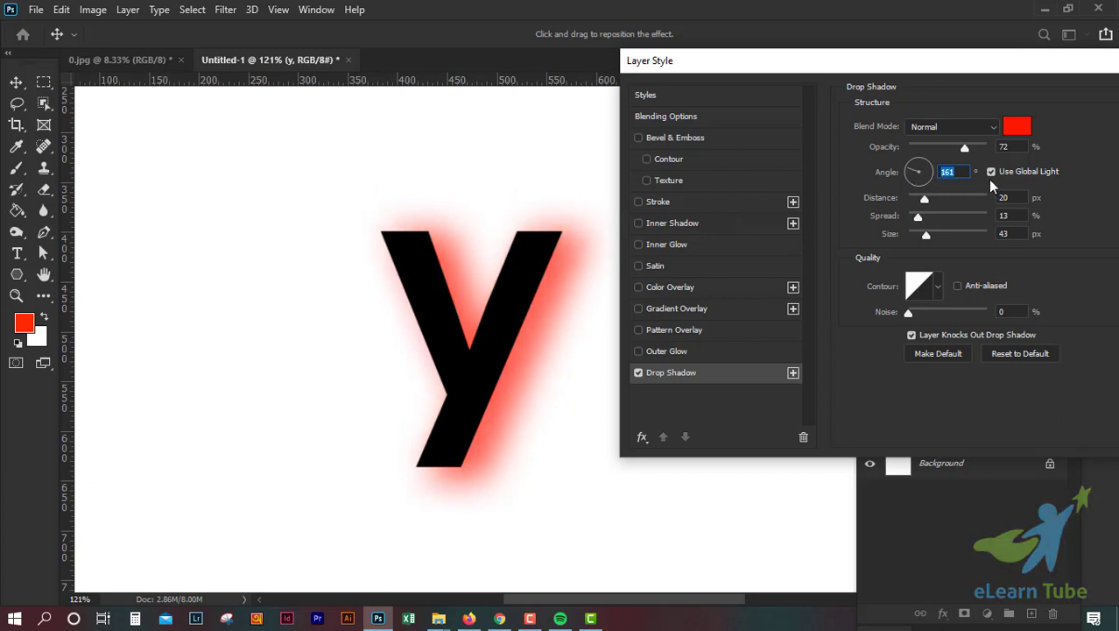
pyautogui.moveTo(1001, 70); pyautogui.dragTo(698, 165)
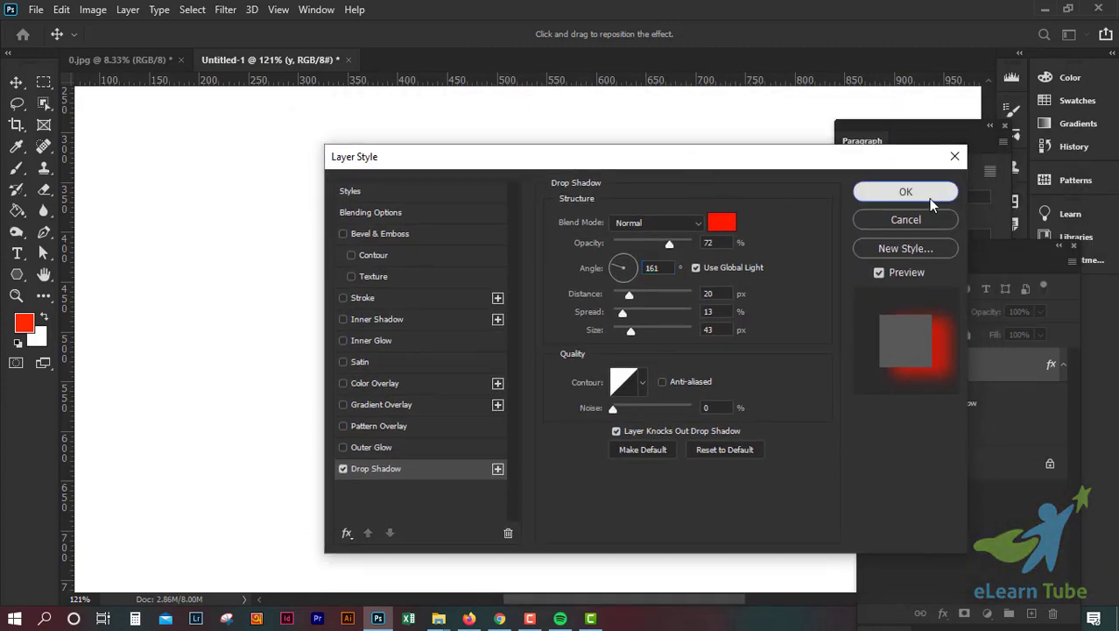
pyautogui.click(929, 198)
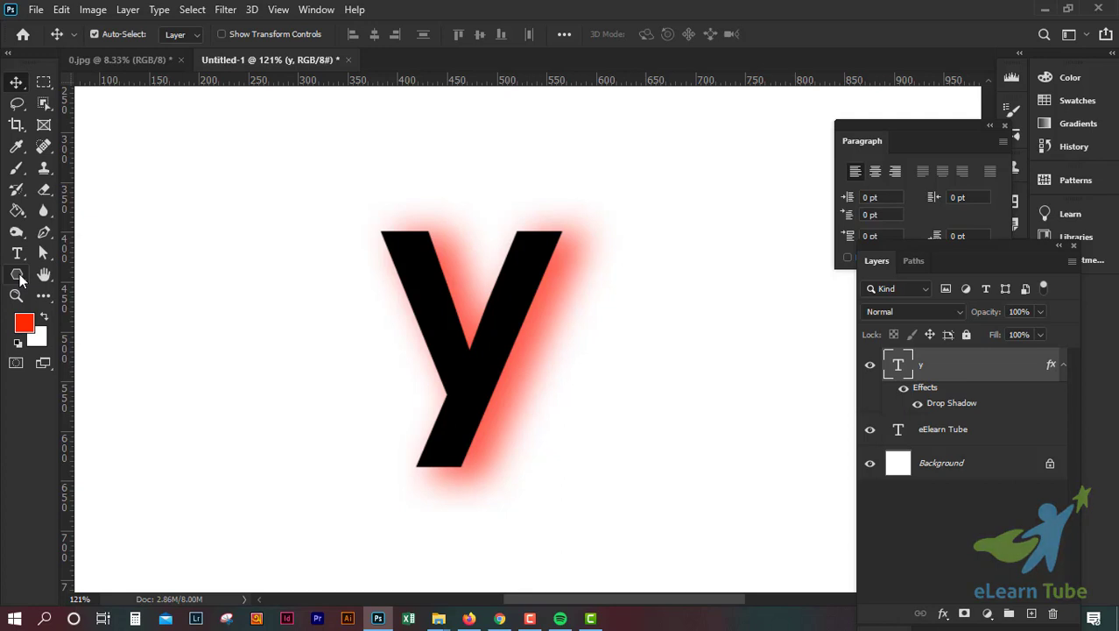
# Draw a triangle with the Polygon tool to the right of the letter y and move it slightly lower
pyautogui.click(17, 276)
pyautogui.click(68, 319)
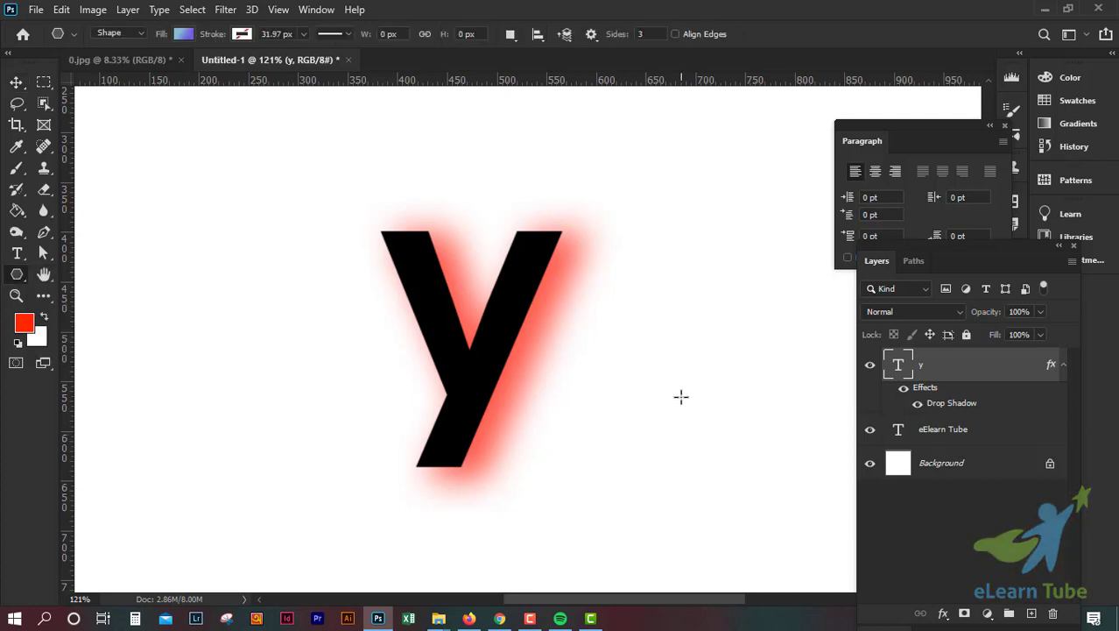
pyautogui.click(697, 382)
pyautogui.click(692, 354)
pyautogui.moveTo(683, 337); pyautogui.dragTo(774, 388)
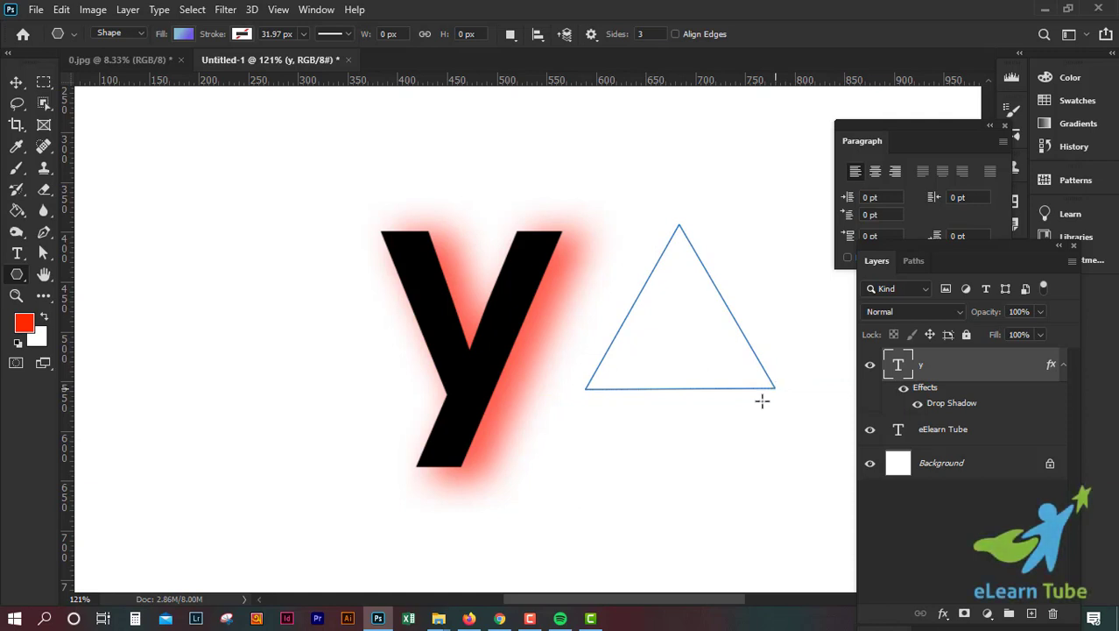
pyautogui.click(16, 81)
pyautogui.moveTo(671, 325); pyautogui.dragTo(689, 395)
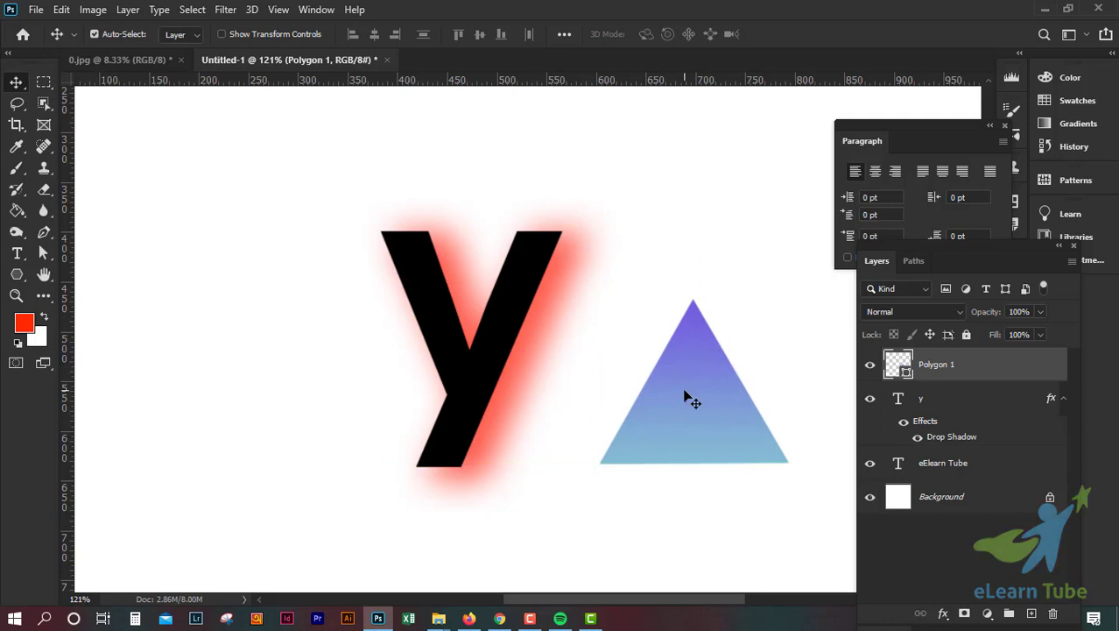
# Add a drop shadow to the Polygon 1 layer, keeping the Layer Style dialog clear of the triangle
pyautogui.doubleClick(985, 365)
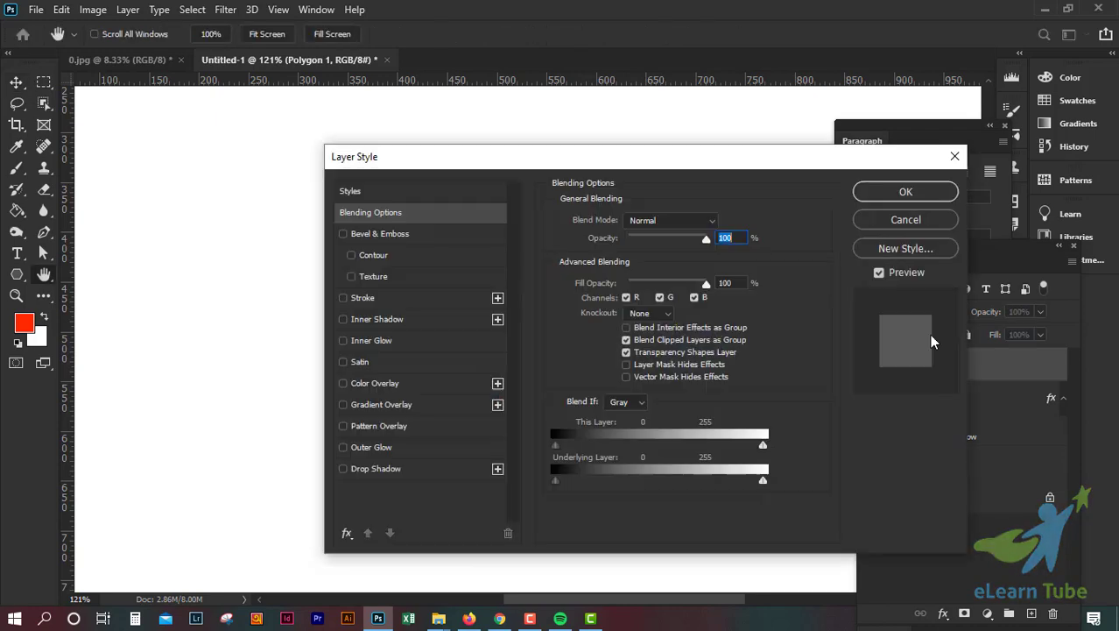
pyautogui.moveTo(654, 164); pyautogui.dragTo(1038, 127)
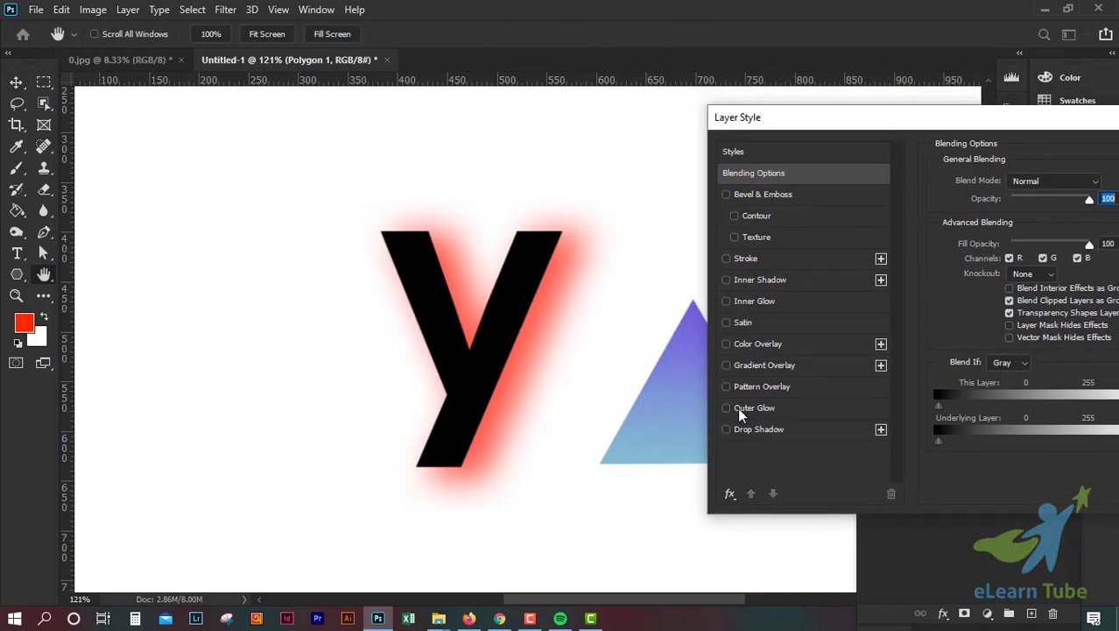
pyautogui.click(743, 433)
pyautogui.moveTo(910, 124); pyautogui.dragTo(873, 230)
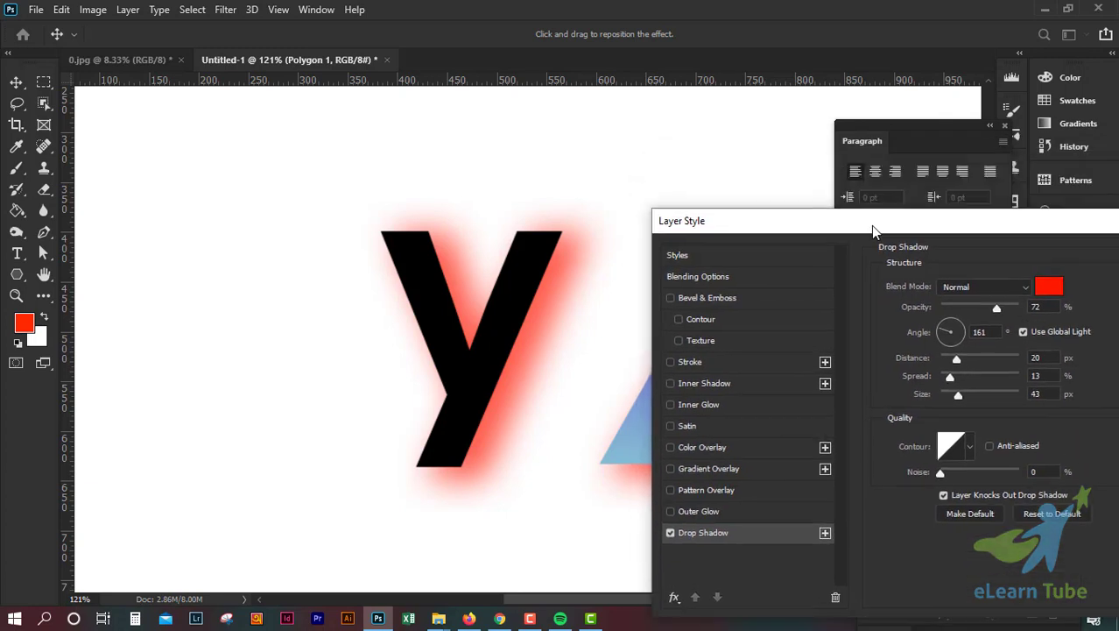
pyautogui.moveTo(953, 223); pyautogui.dragTo(31, 126)
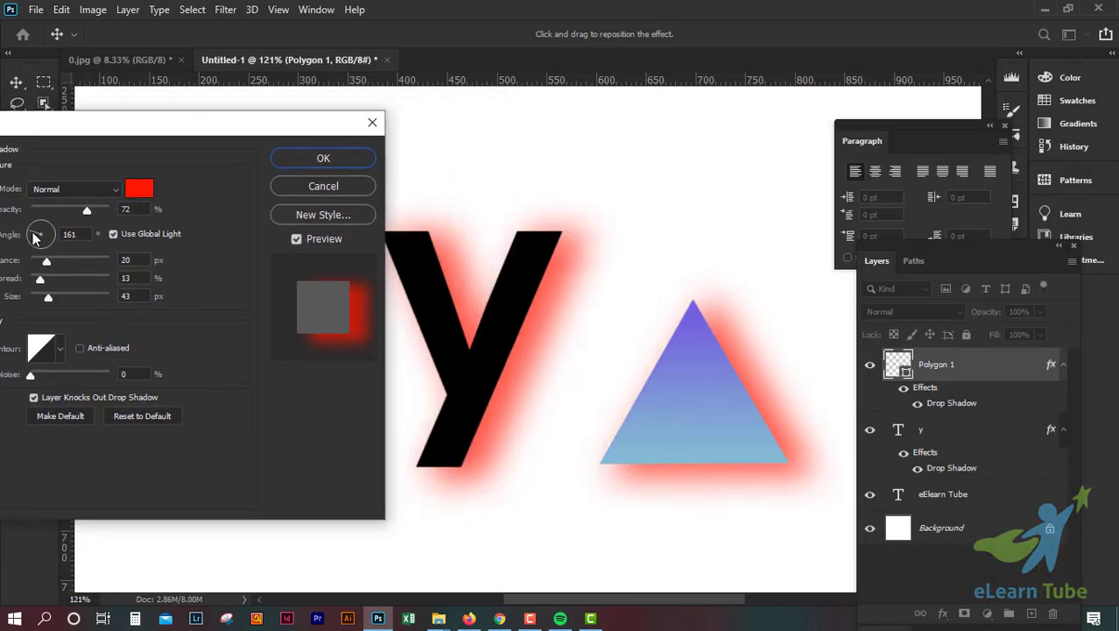
# Try shadow angles of 28°, 92° and 135° on the triangle with Use Global Light enabled
pyautogui.moveTo(35, 234); pyautogui.dragTo(53, 226)
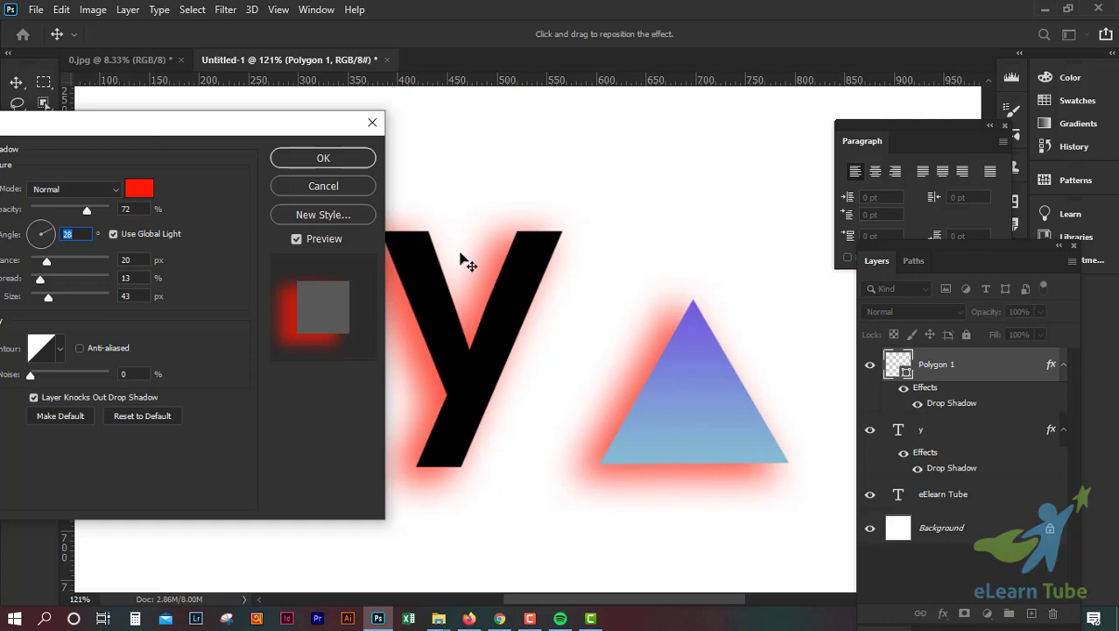
pyautogui.moveTo(50, 234)
pyautogui.mouseDown()
pyautogui.moveTo(37, 241)
pyautogui.moveTo(41, 221)
pyautogui.mouseUp()
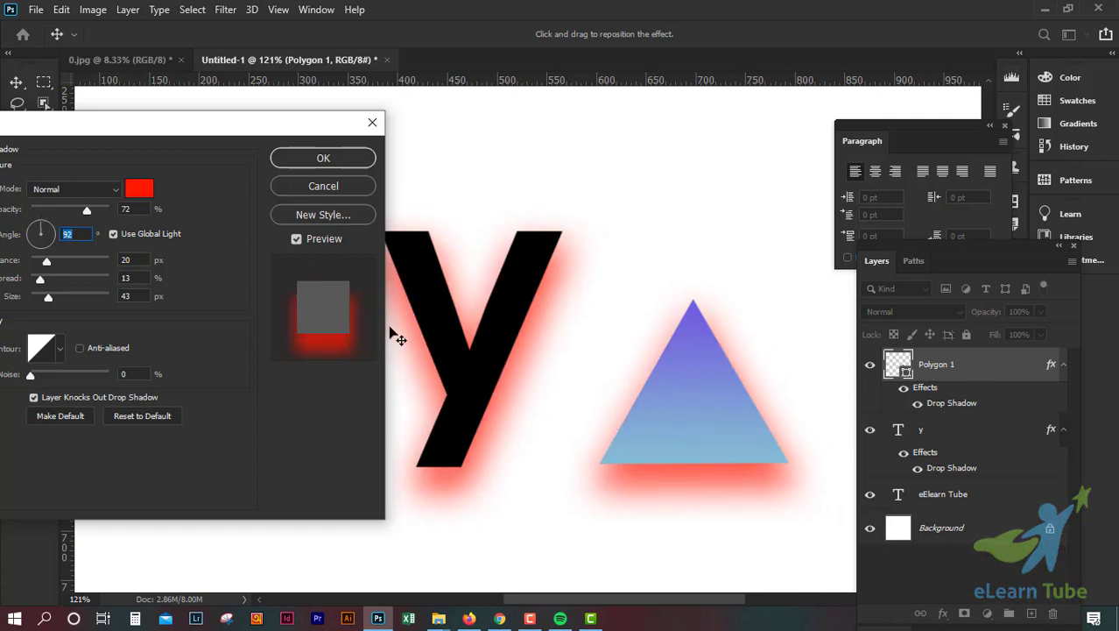
pyautogui.moveTo(42, 234); pyautogui.dragTo(33, 232)
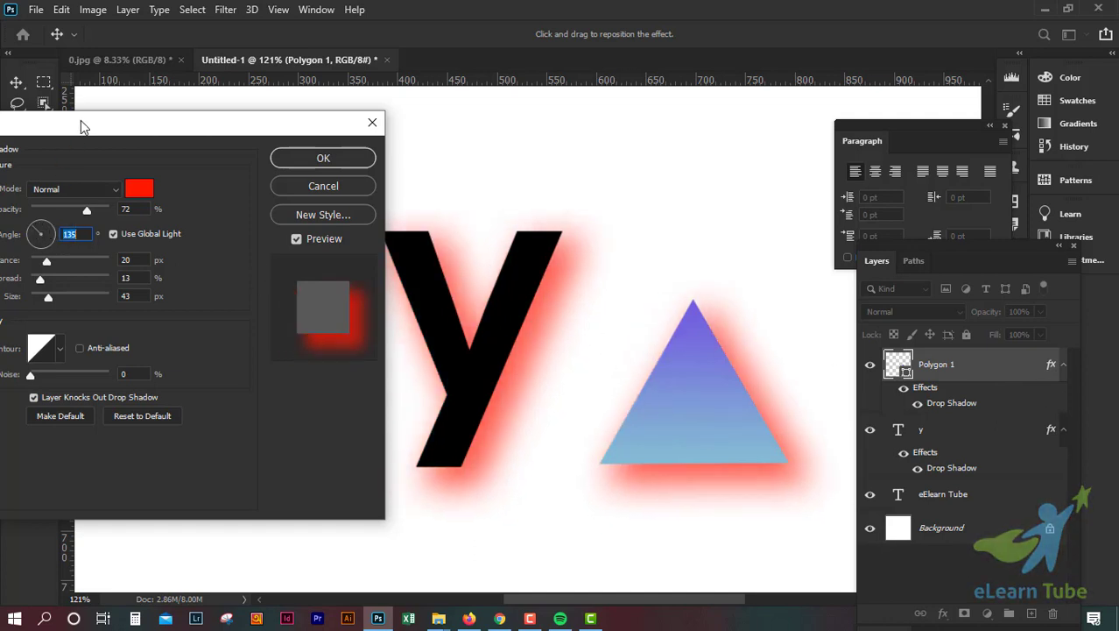
pyautogui.moveTo(81, 127); pyautogui.dragTo(95, 129)
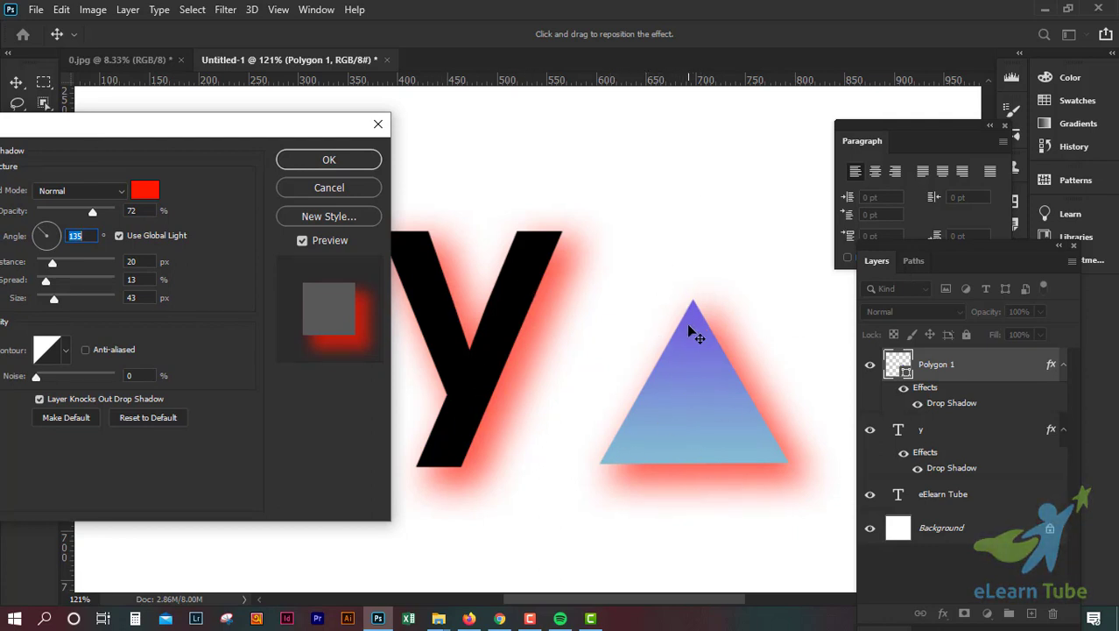
# Try a 17° global light angle on the triangle's shadow and discard its layer style changes
pyautogui.moveTo(187, 125); pyautogui.dragTo(538, 143)
pyautogui.moveTo(462, 153); pyautogui.dragTo(189, 145)
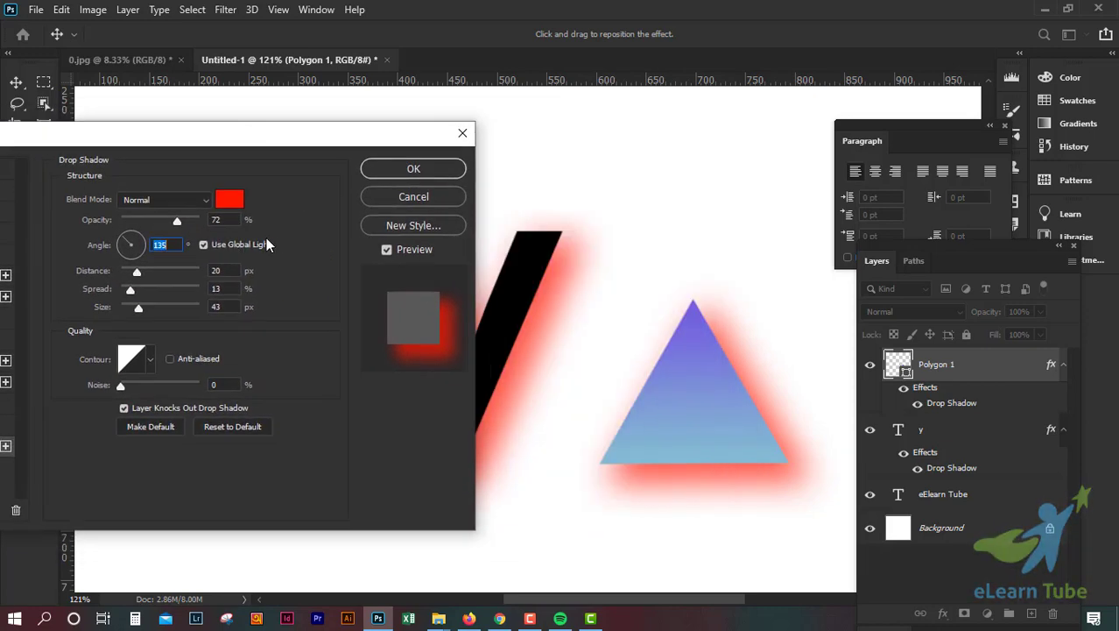
pyautogui.moveTo(128, 246)
pyautogui.mouseDown()
pyautogui.moveTo(124, 254)
pyautogui.moveTo(145, 243)
pyautogui.mouseUp()
pyautogui.moveTo(247, 141); pyautogui.dragTo(183, 131)
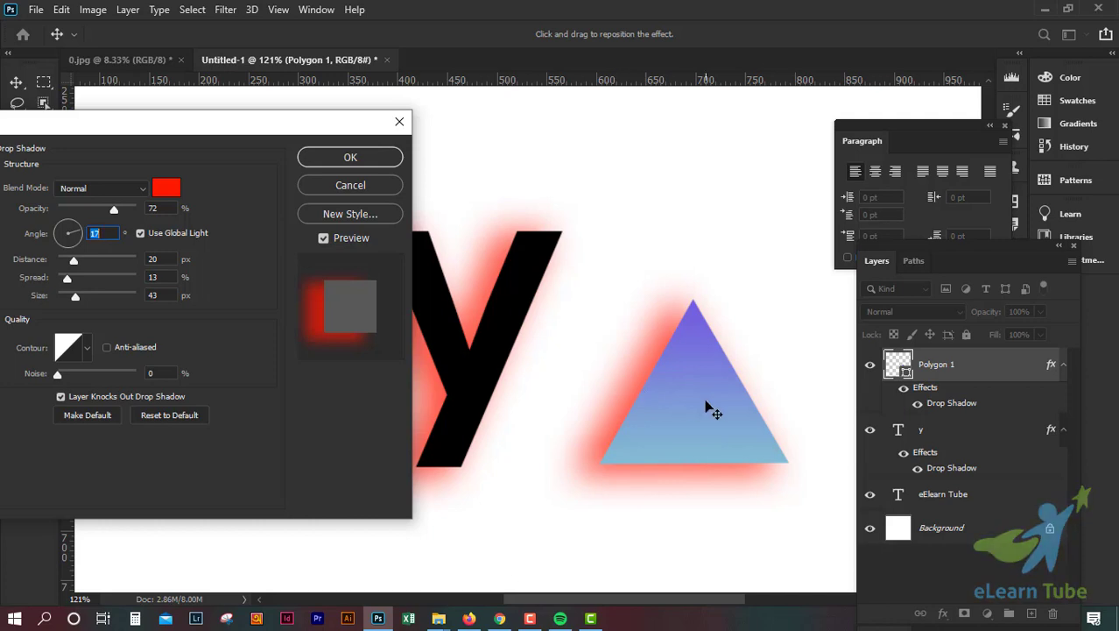
pyautogui.moveTo(239, 141); pyautogui.dragTo(487, 148)
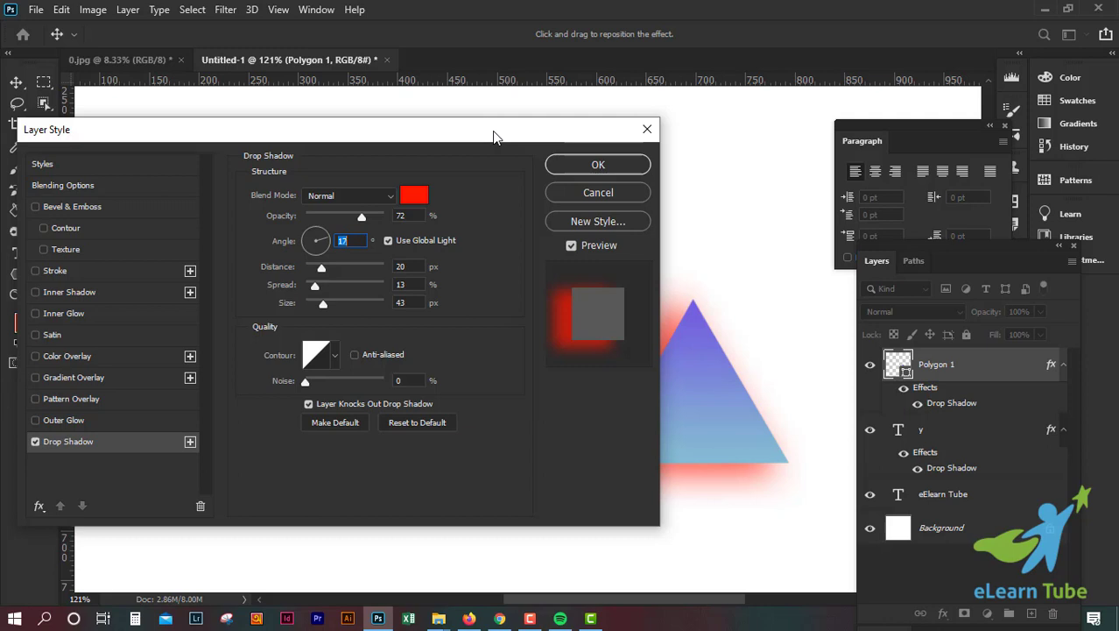
pyautogui.click(598, 192)
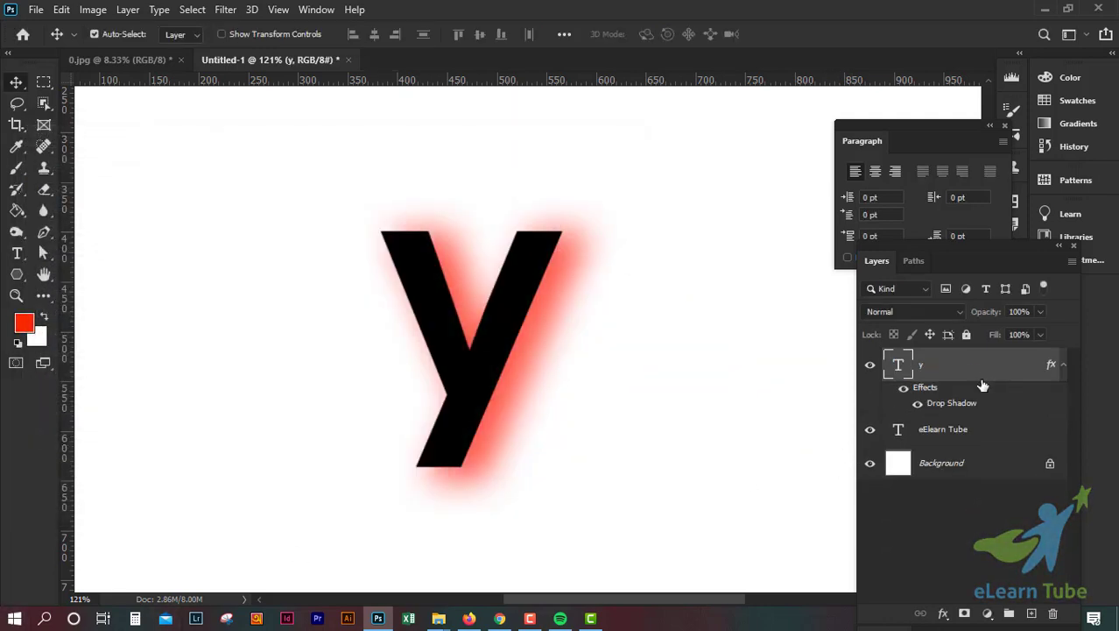
# Open the y layer's drop shadow settings in Layer Style, keeping the dialog clear of the letter
pyautogui.rightClick(984, 379)
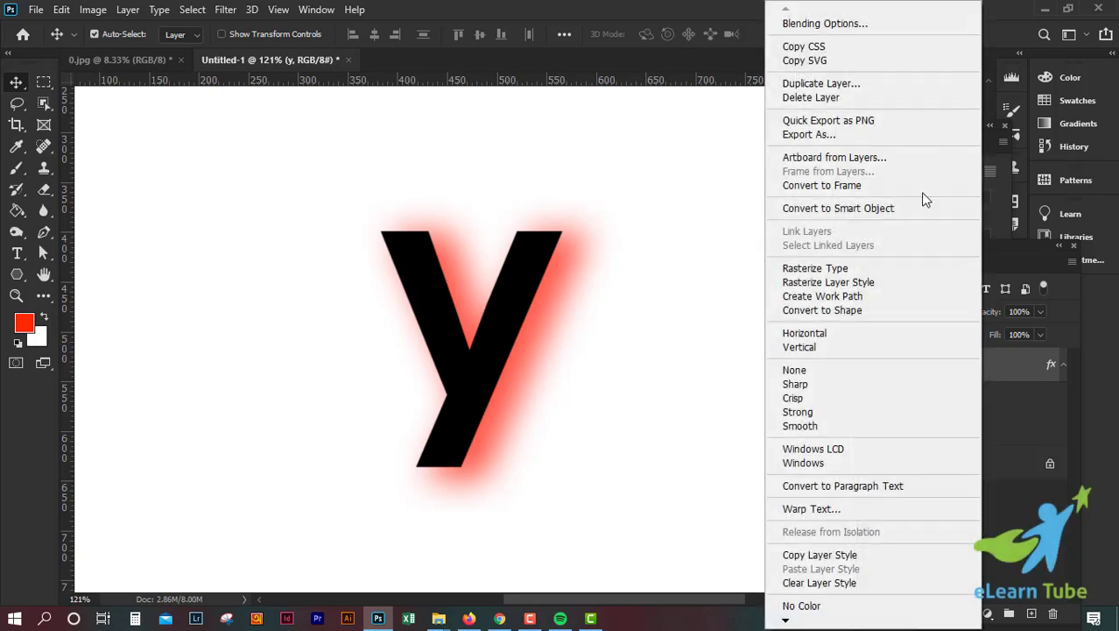
pyautogui.click(905, 31)
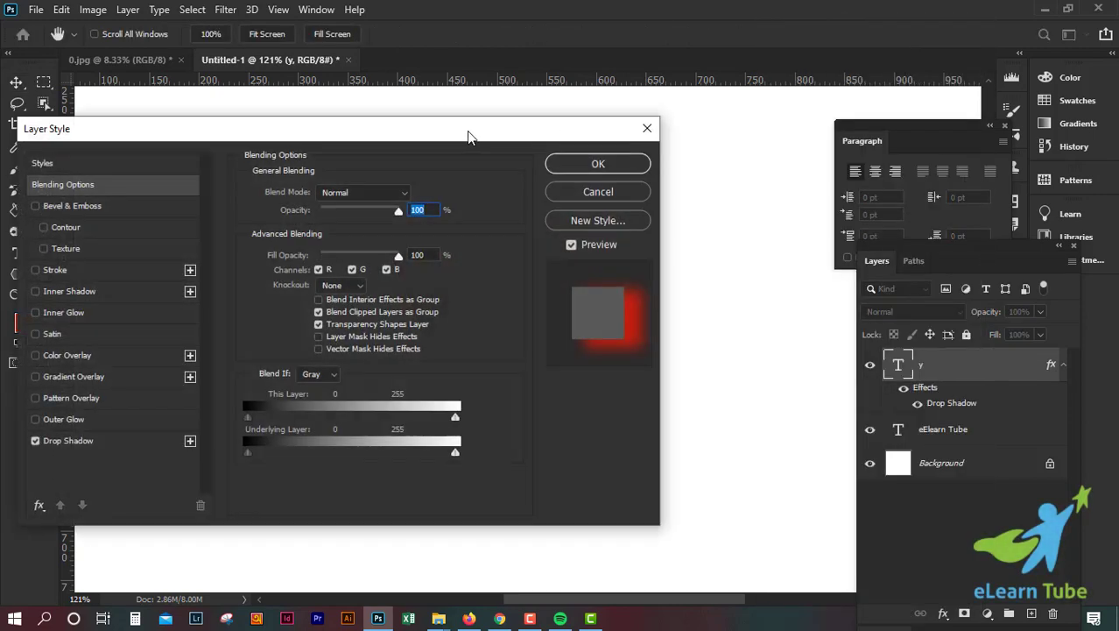
pyautogui.moveTo(466, 131); pyautogui.dragTo(1044, 125)
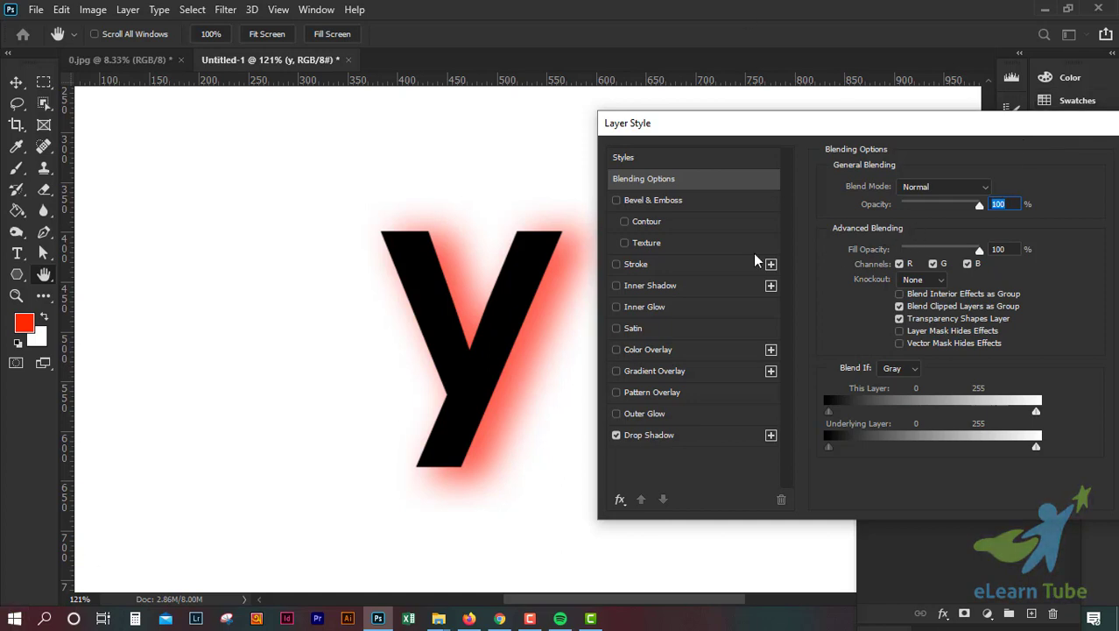
pyautogui.click(667, 435)
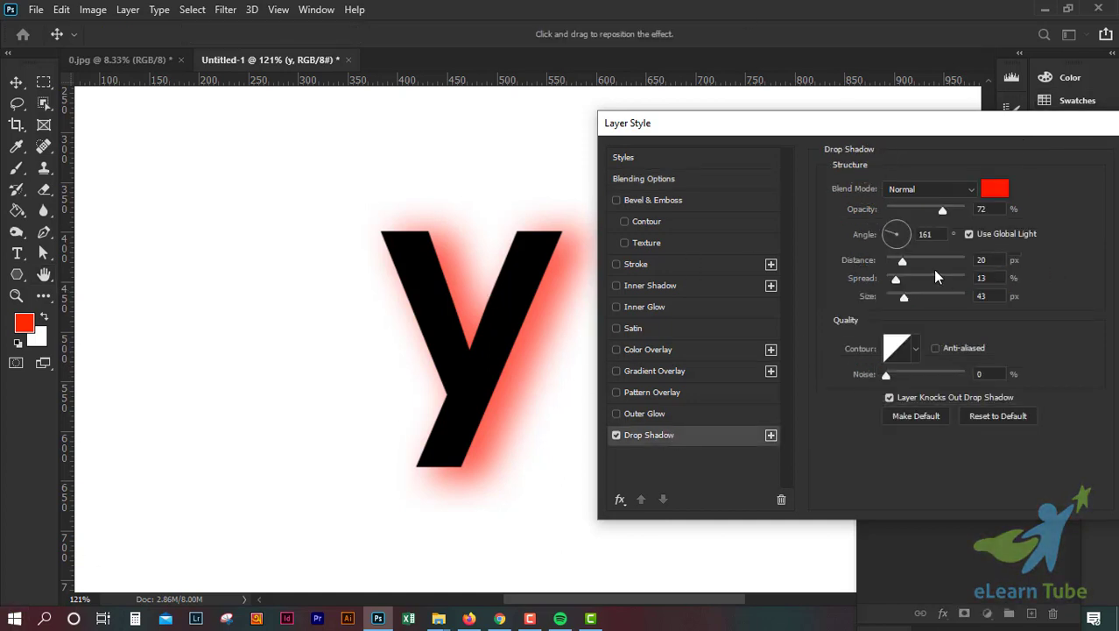
# Try a distance of 29 px, spread of 1% and size of 35 px on the y's drop shadow
pyautogui.moveTo(905, 259); pyautogui.dragTo(922, 260)
pyautogui.moveTo(879, 125); pyautogui.dragTo(931, 120)
pyautogui.moveTo(969, 254); pyautogui.dragTo(952, 293)
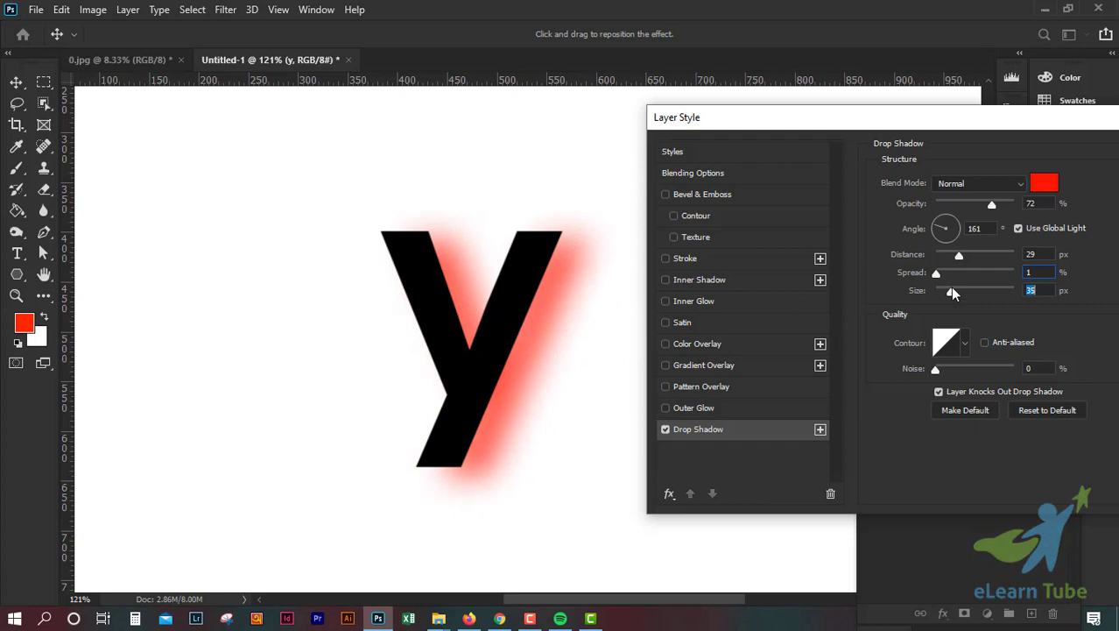
pyautogui.moveTo(937, 127); pyautogui.dragTo(922, 67)
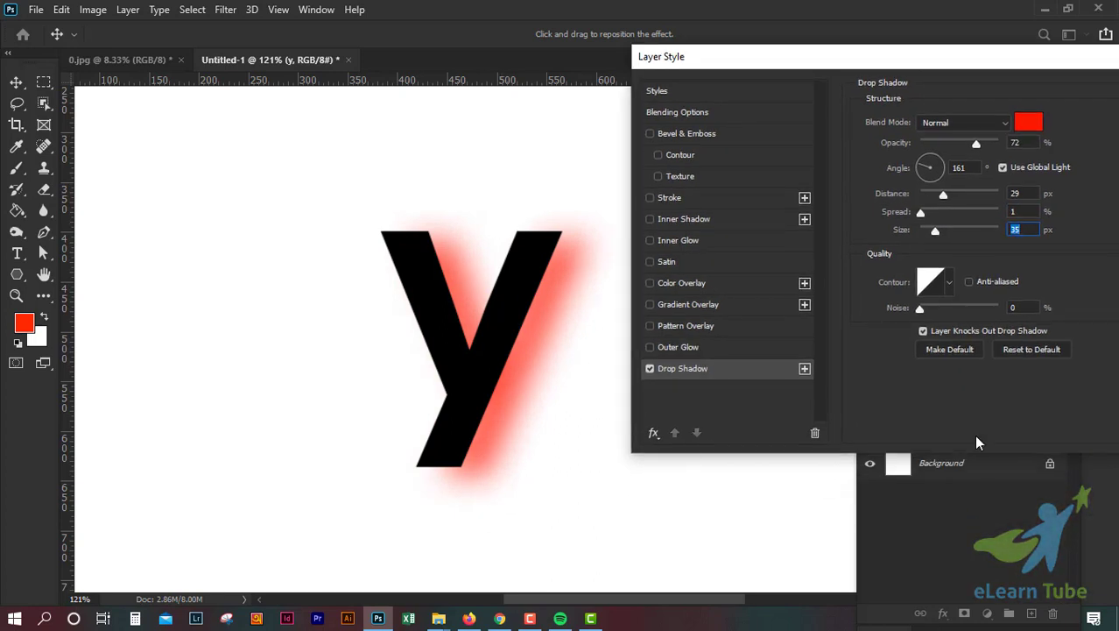
pyautogui.click(940, 291)
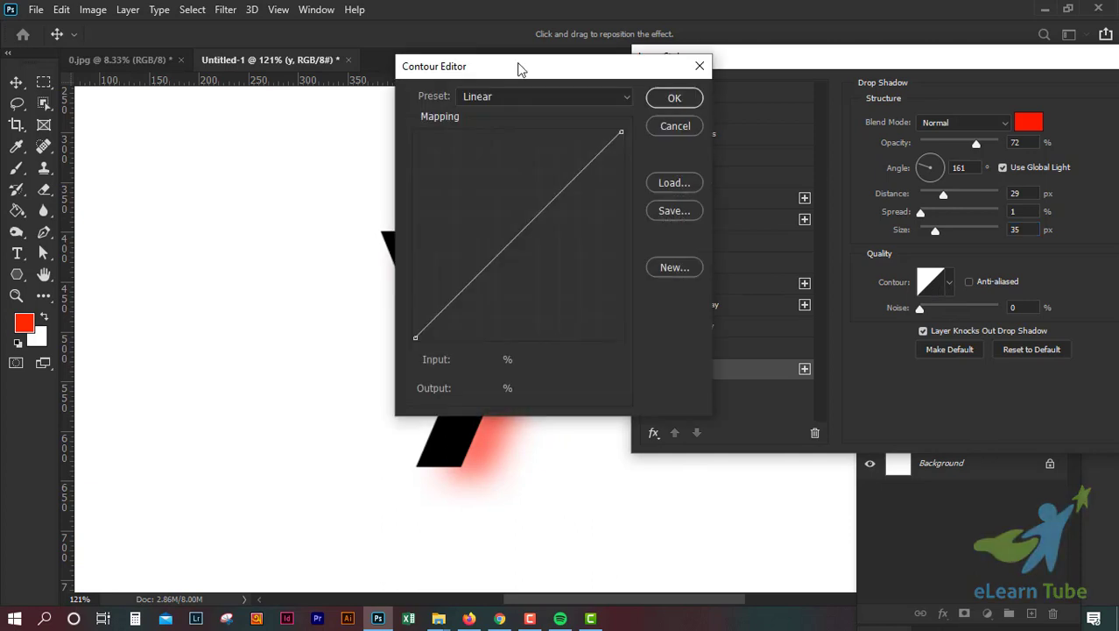
pyautogui.moveTo(517, 70); pyautogui.dragTo(555, 85)
pyautogui.click(730, 83)
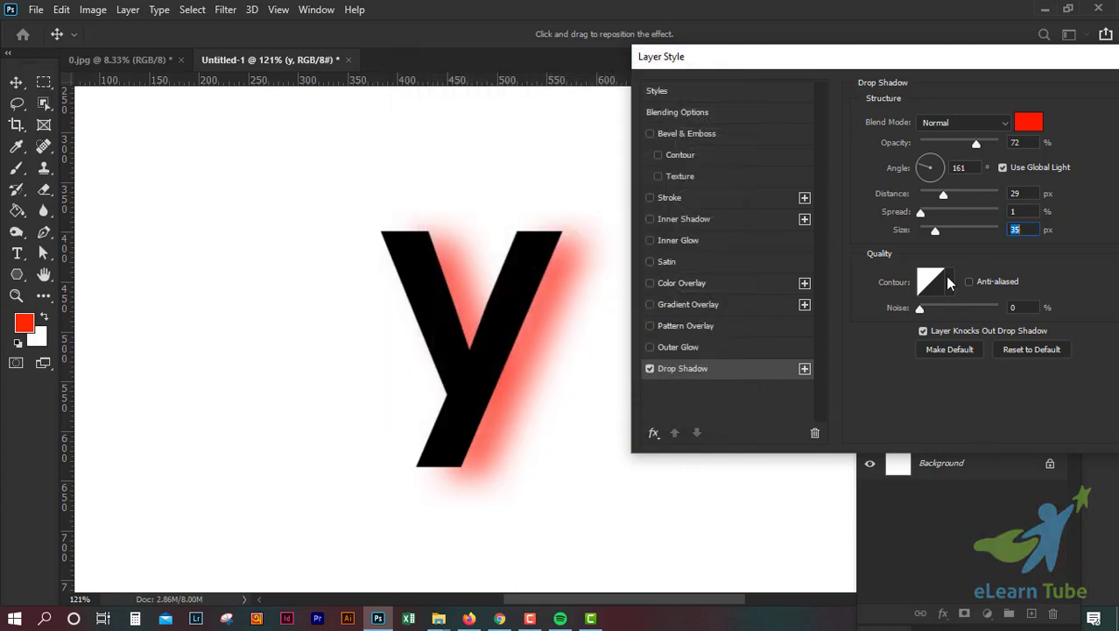
# Try several preset contours on the y's drop shadow, ending with the jagged zigzag preset
pyautogui.click(949, 282)
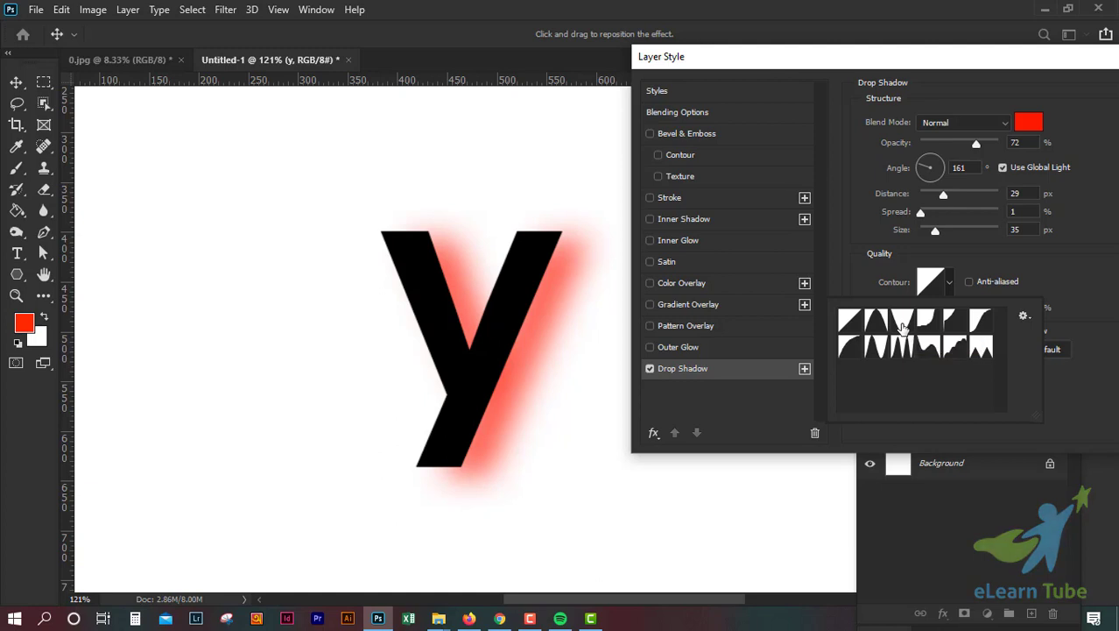
pyautogui.click(902, 322)
pyautogui.click(928, 321)
pyautogui.click(852, 321)
pyautogui.click(877, 322)
pyautogui.click(852, 348)
pyautogui.click(877, 348)
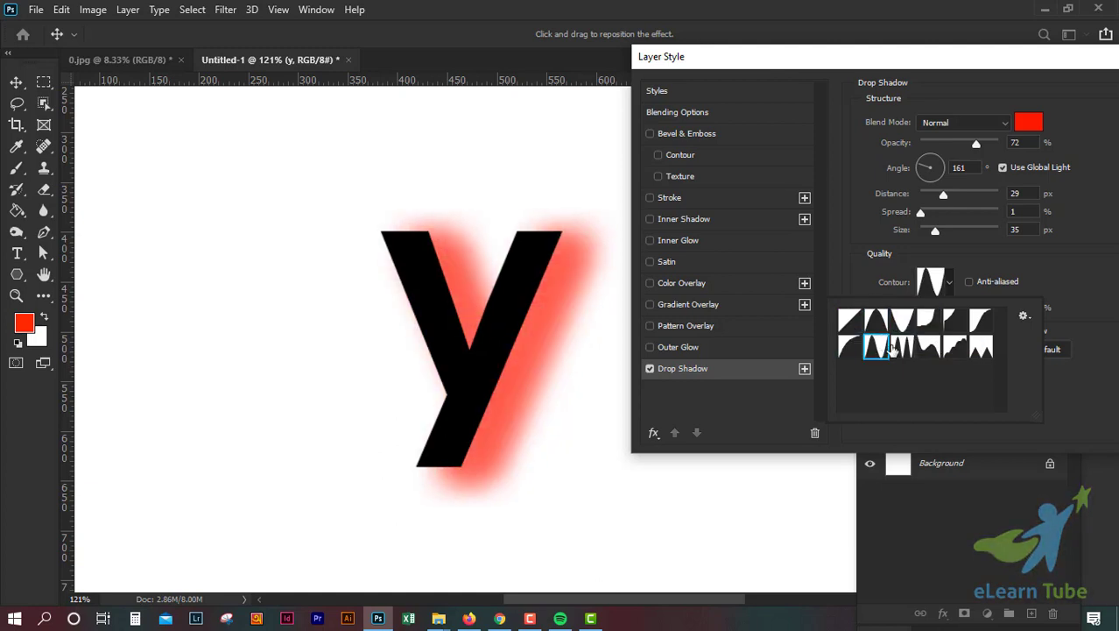
pyautogui.click(902, 347)
pyautogui.click(954, 348)
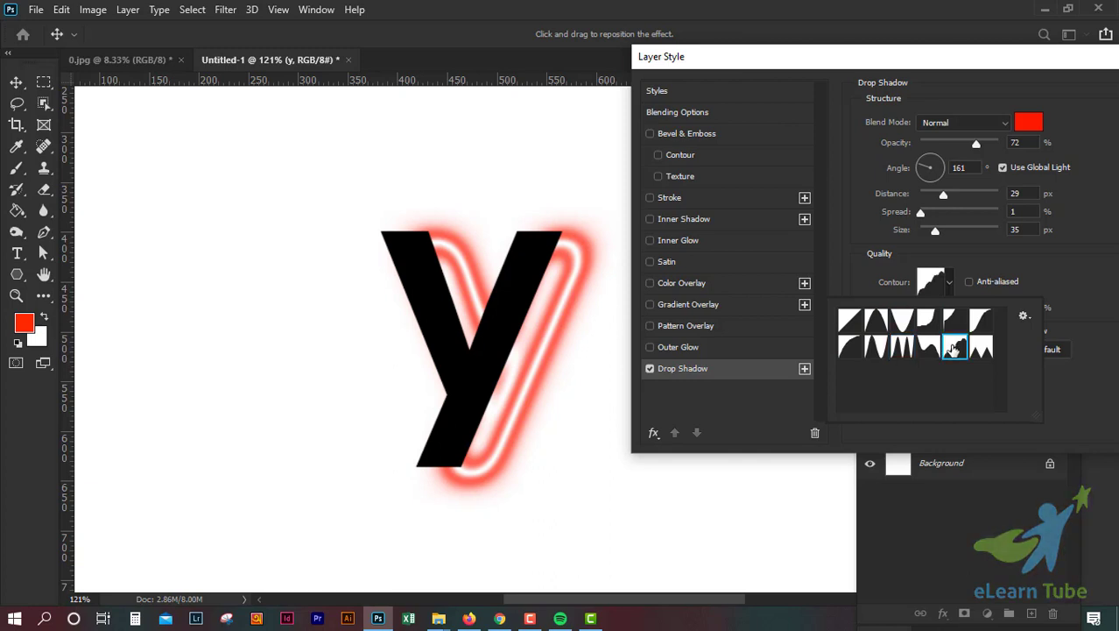
pyautogui.click(981, 349)
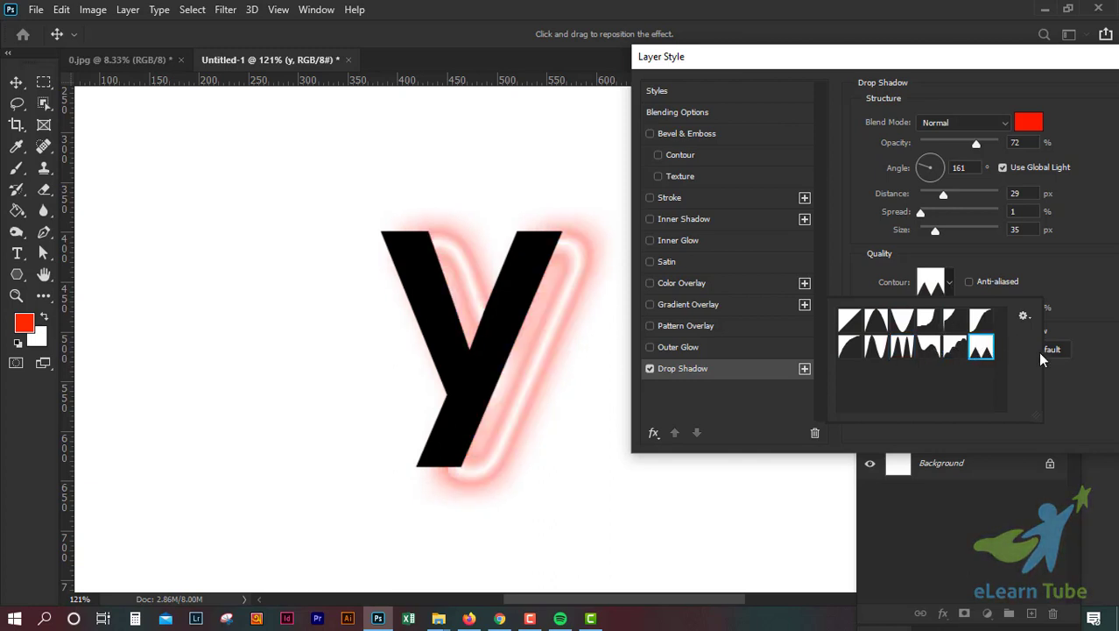
pyautogui.click(1020, 264)
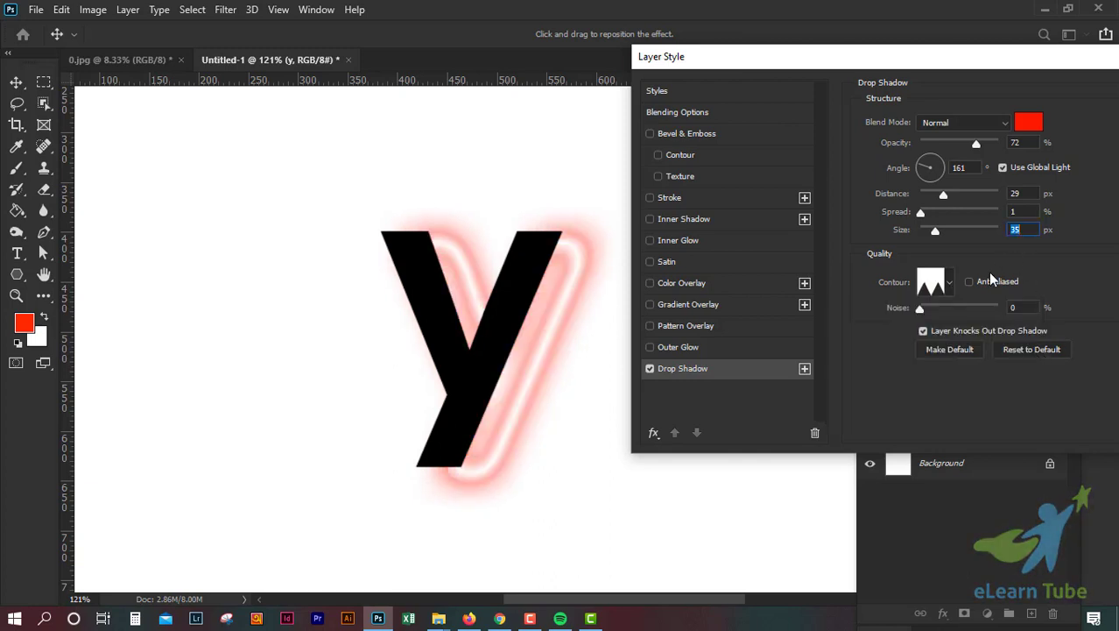
# Try reshaping the shadow's contour curve with a corner point at 75% input and 51% output, and discard the edits
pyautogui.click(930, 282)
pyautogui.moveTo(600, 88); pyautogui.dragTo(848, 142)
pyautogui.click(740, 300)
pyautogui.moveTo(740, 300); pyautogui.dragTo(740, 341)
pyautogui.click(799, 439)
pyautogui.moveTo(842, 305); pyautogui.dragTo(802, 218)
pyautogui.press('Delete')
pyautogui.moveTo(790, 398); pyautogui.dragTo(709, 286)
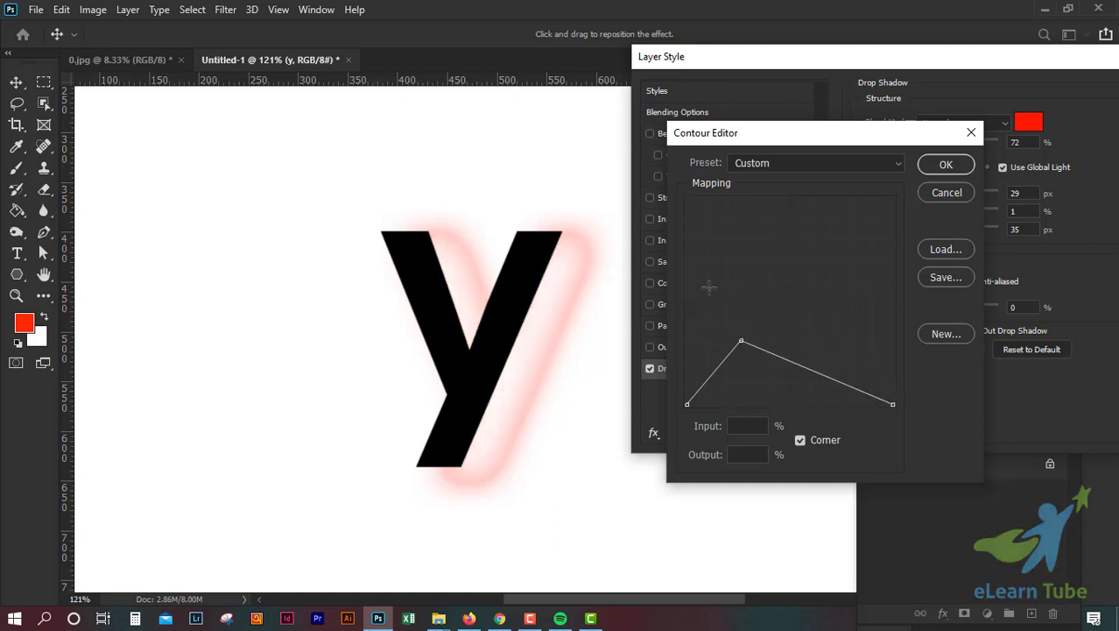
pyautogui.click(840, 299)
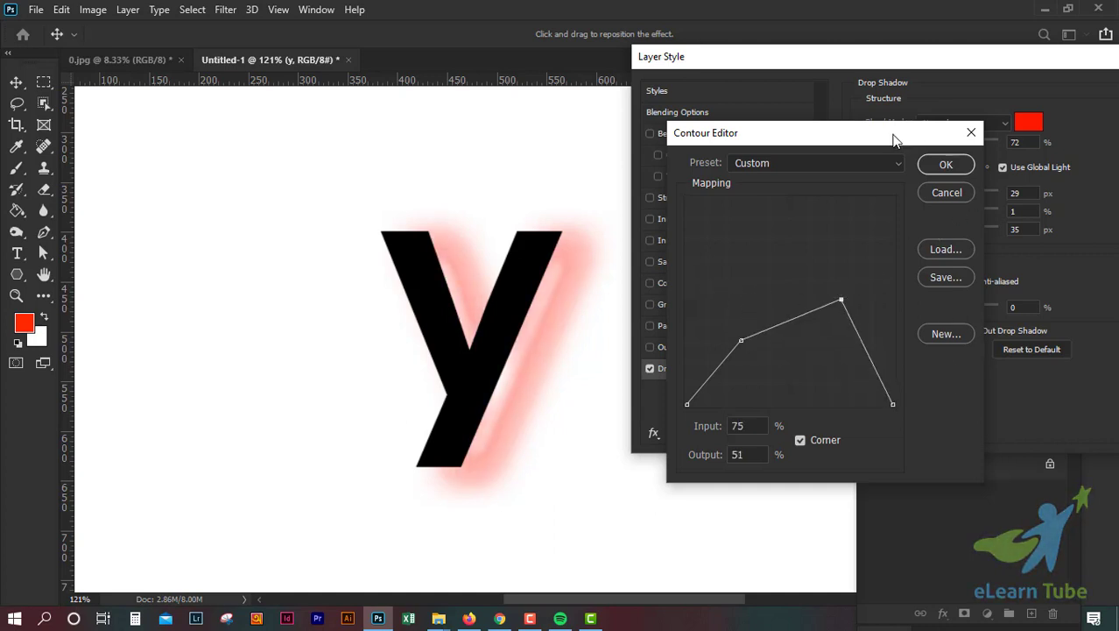
pyautogui.moveTo(894, 137); pyautogui.dragTo(820, 140)
pyautogui.click(870, 168)
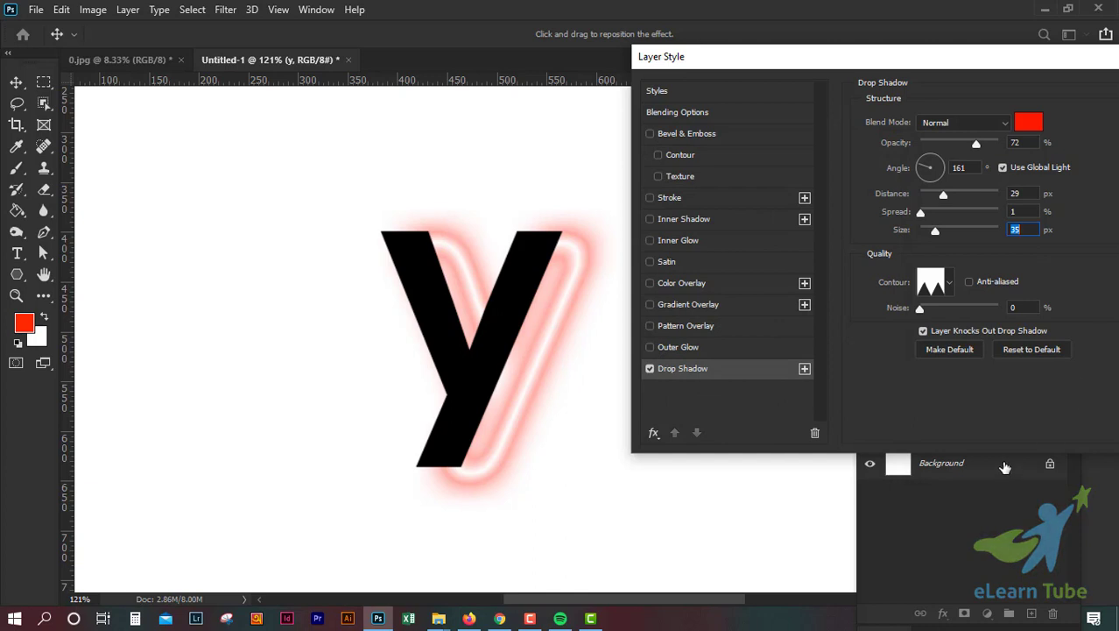
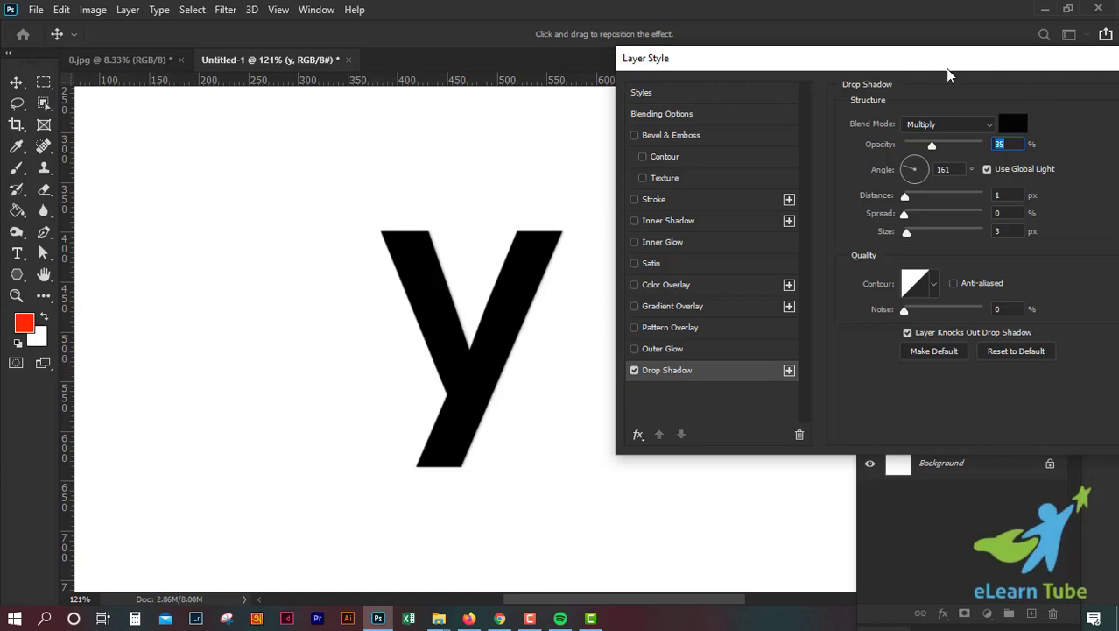
# Set the drop shadow to 6% opacity, 36° global light angle, 17 px distance, 21% spread and 9% noise
pyautogui.moveTo(952, 59); pyautogui.dragTo(994, 52)
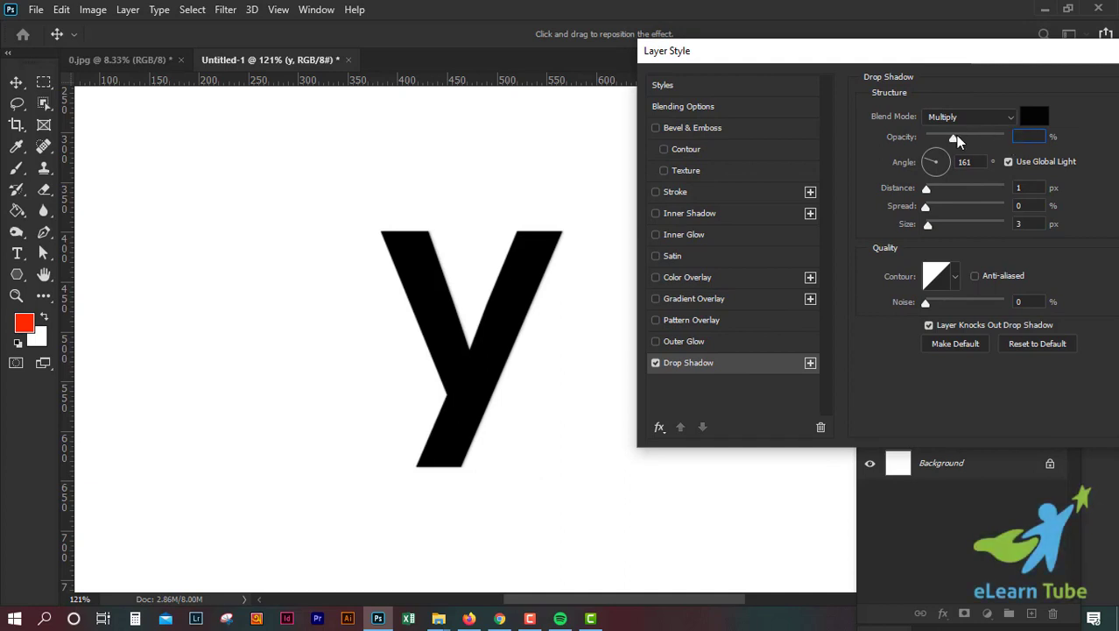
pyautogui.moveTo(955, 139); pyautogui.dragTo(952, 138)
pyautogui.click(747, 368)
pyautogui.moveTo(926, 190)
pyautogui.mouseDown()
pyautogui.moveTo(949, 191)
pyautogui.moveTo(939, 188)
pyautogui.mouseUp()
pyautogui.moveTo(957, 129); pyautogui.dragTo(953, 160)
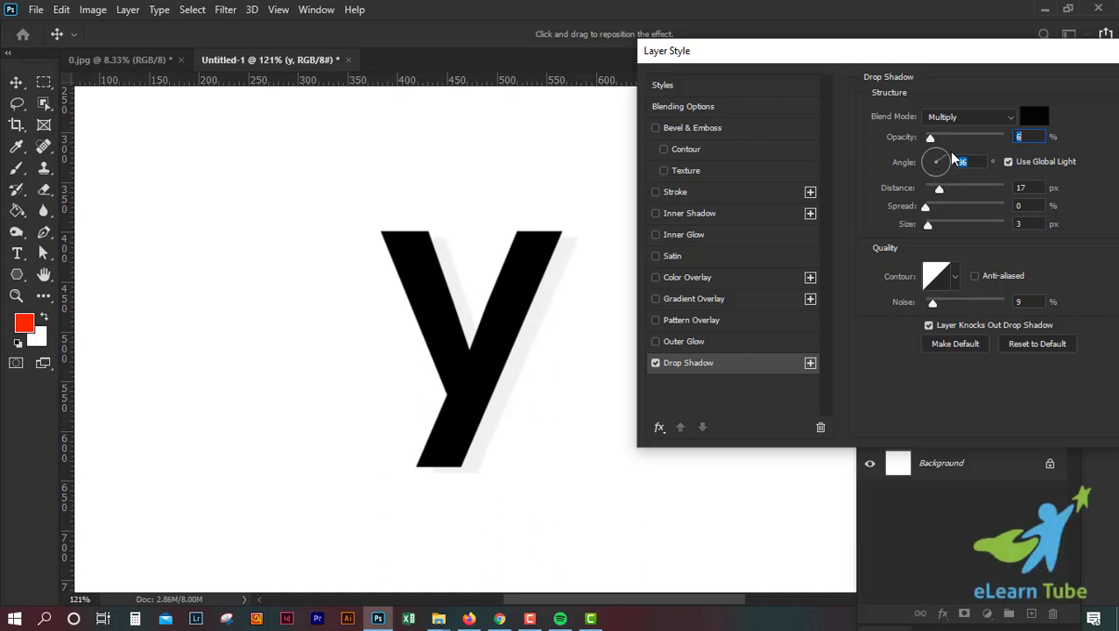
pyautogui.moveTo(926, 208)
pyautogui.mouseDown()
pyautogui.moveTo(958, 205)
pyautogui.moveTo(945, 208)
pyautogui.moveTo(954, 224)
pyautogui.moveTo(919, 225)
pyautogui.moveTo(935, 228)
pyautogui.mouseUp()
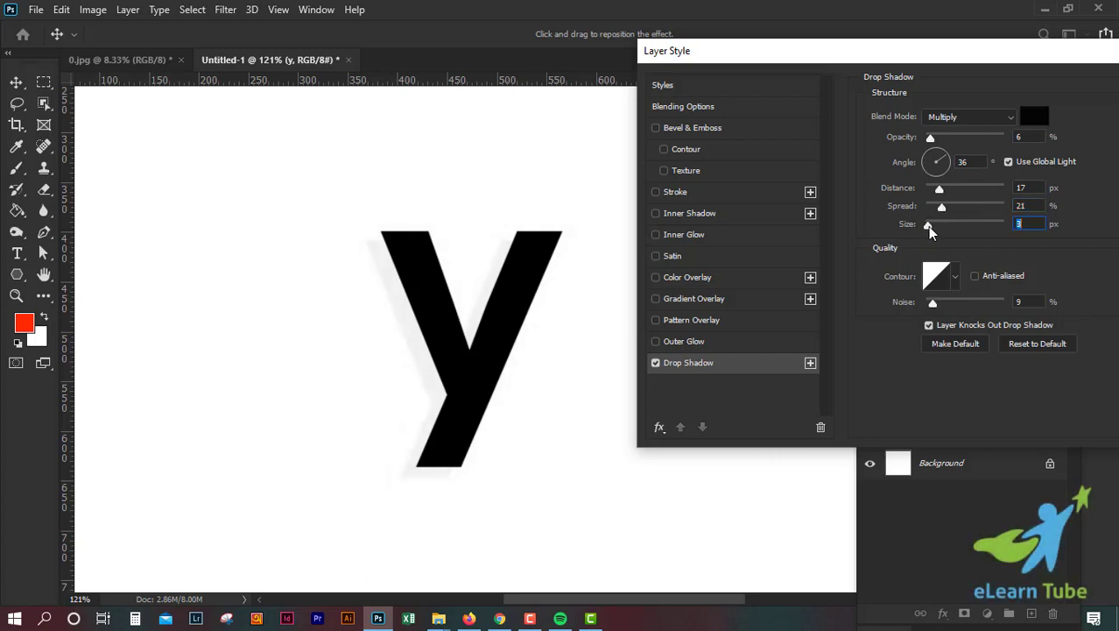
# Set the drop shadow's blend mode to Normal and its opacity to 10%
pyautogui.click(965, 117)
pyautogui.click(951, 125)
pyautogui.moveTo(933, 137)
pyautogui.mouseDown()
pyautogui.moveTo(945, 135)
pyautogui.moveTo(935, 140)
pyautogui.mouseUp()
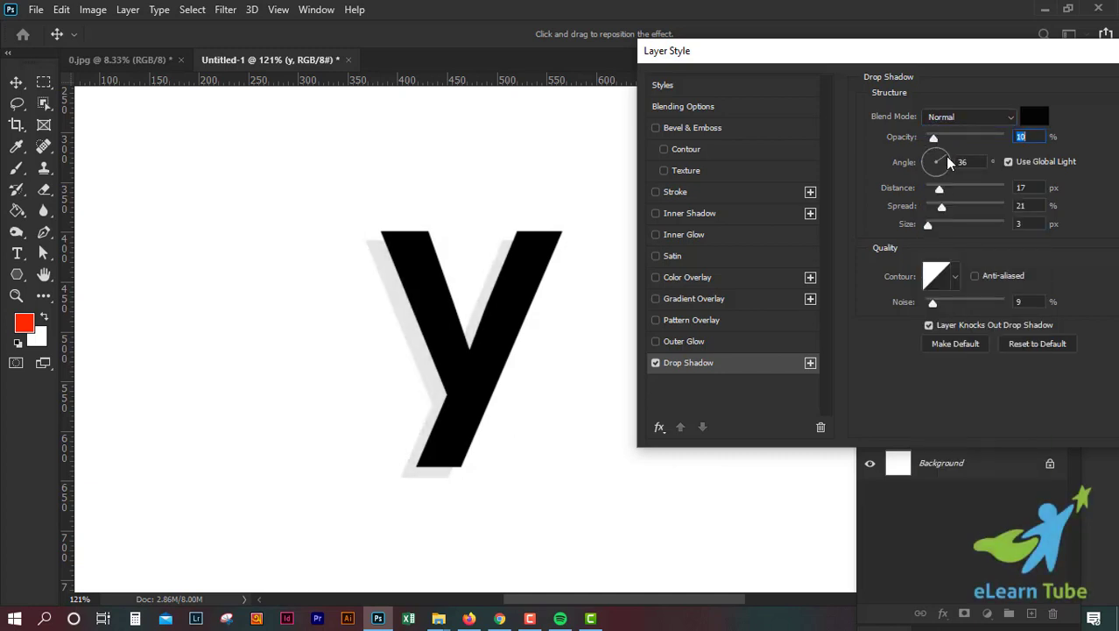
# Try the single-peak contour preset on the shadow and restore the straight diagonal contour
pyautogui.click(954, 276)
pyautogui.click(883, 317)
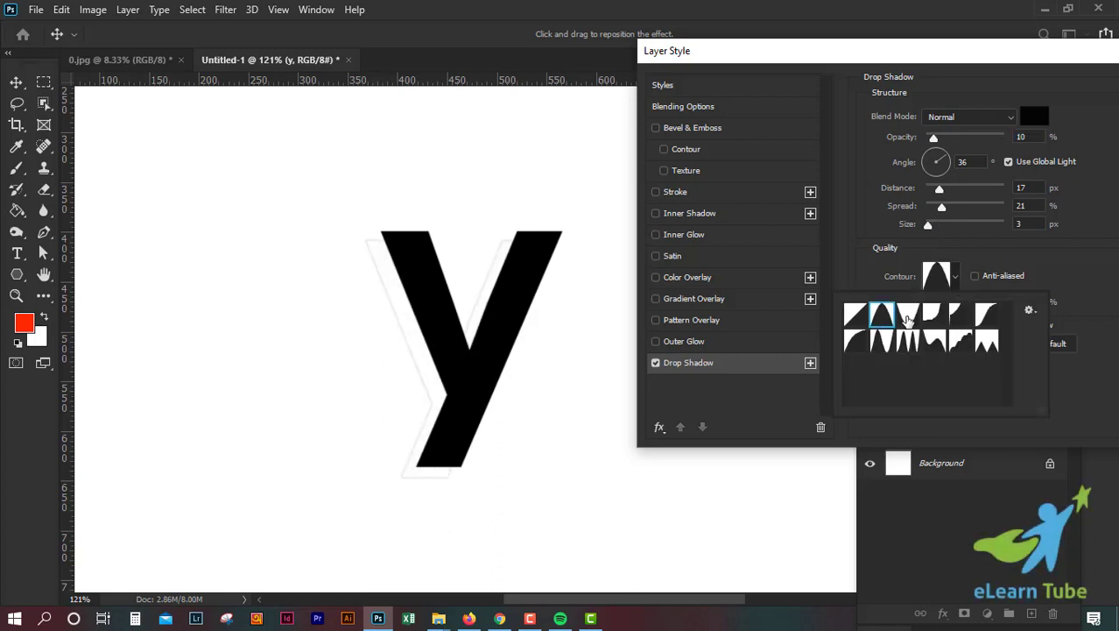
pyautogui.click(855, 314)
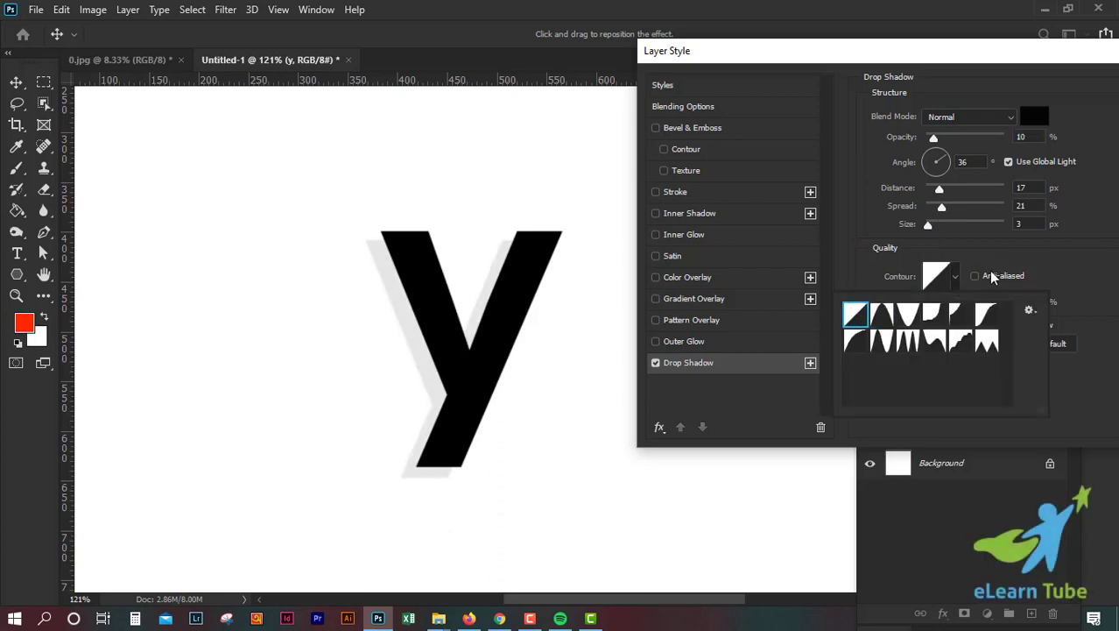
pyautogui.click(979, 245)
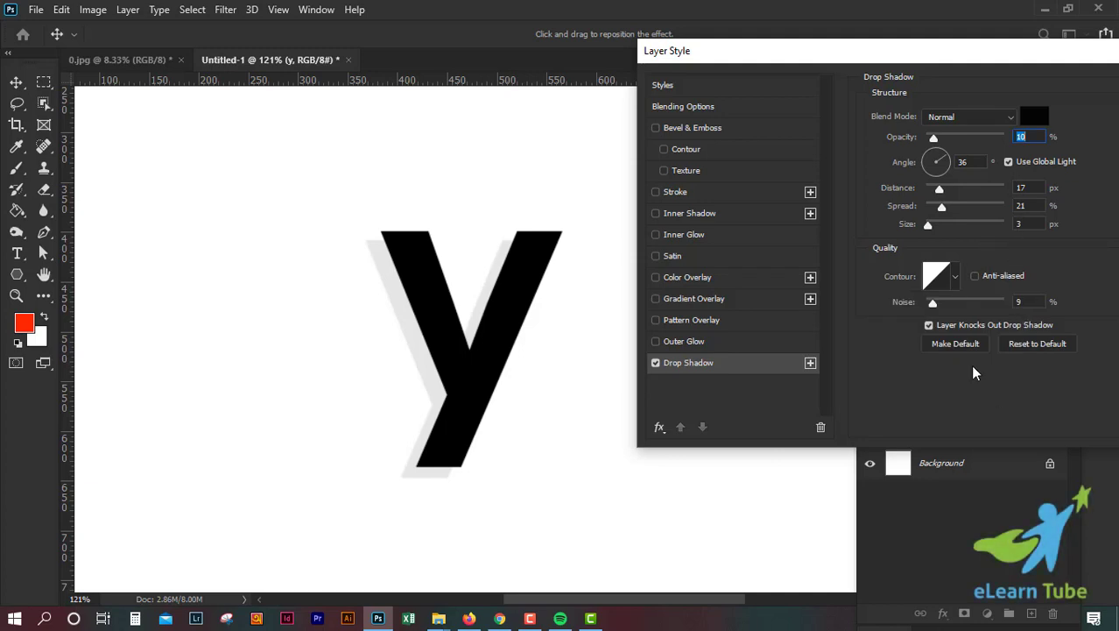
# Raise the drop shadow's noise to 45%, repositioning the Layer Style dialog beside the letter
pyautogui.moveTo(970, 55); pyautogui.dragTo(888, 63)
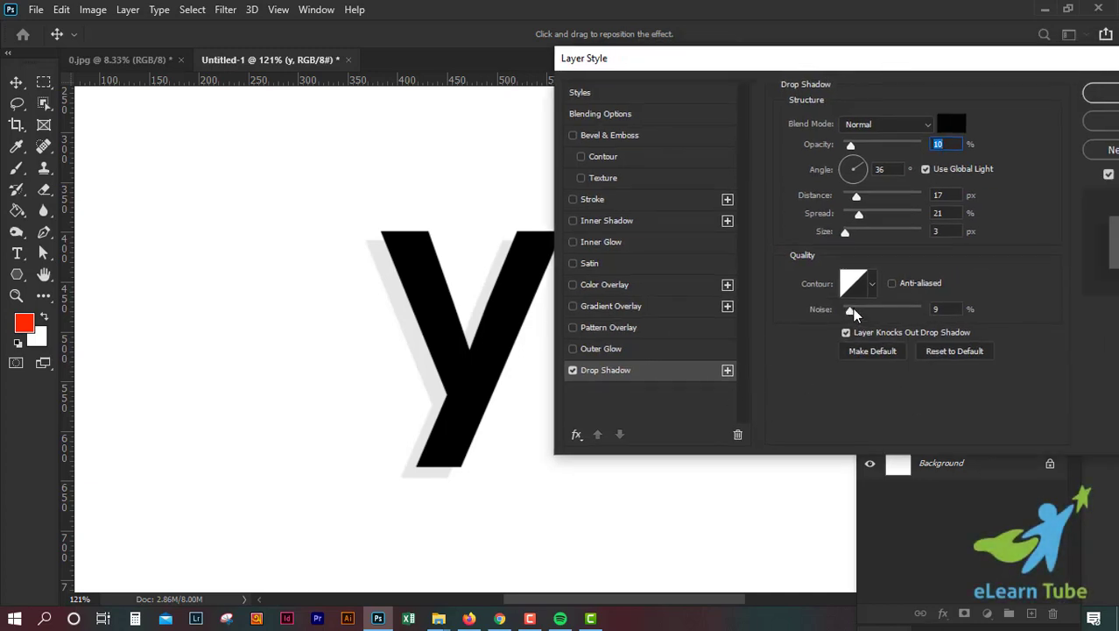
pyautogui.moveTo(850, 313); pyautogui.dragTo(879, 313)
pyautogui.moveTo(970, 65); pyautogui.dragTo(999, 88)
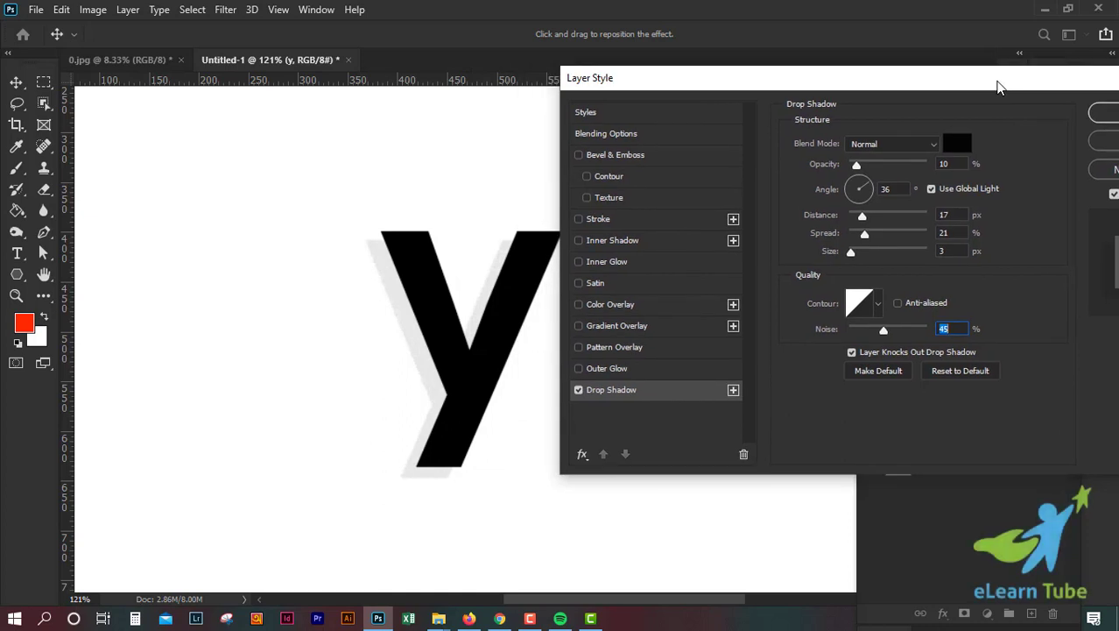
# Recolour the drop shadow to dark red 8d0414 and set its size to 10 px
pyautogui.click(956, 147)
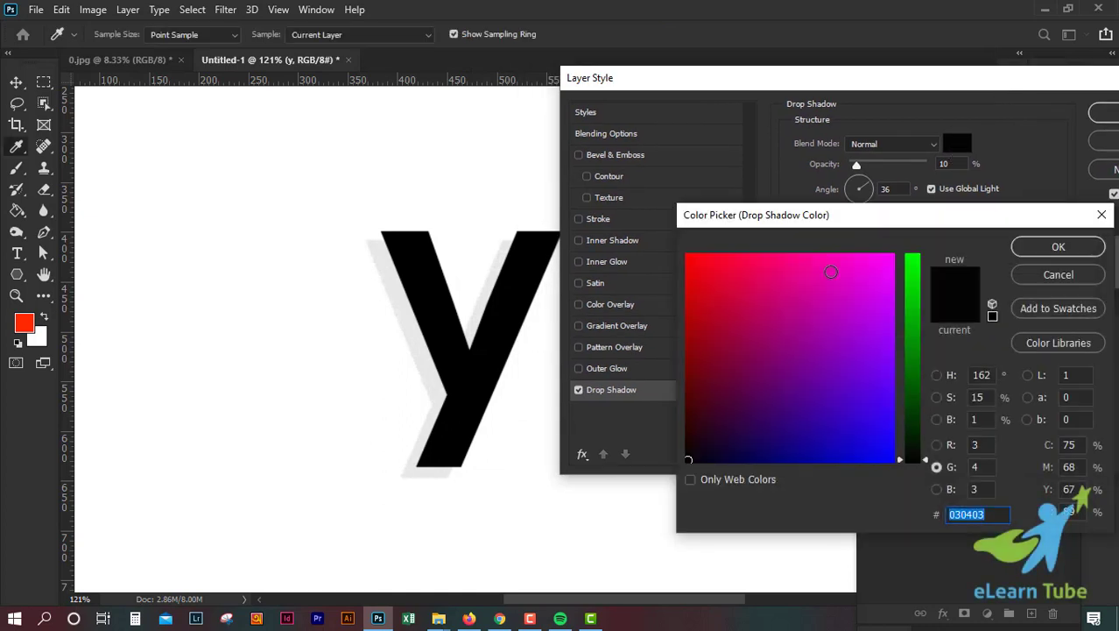
pyautogui.click(783, 298)
pyautogui.click(703, 339)
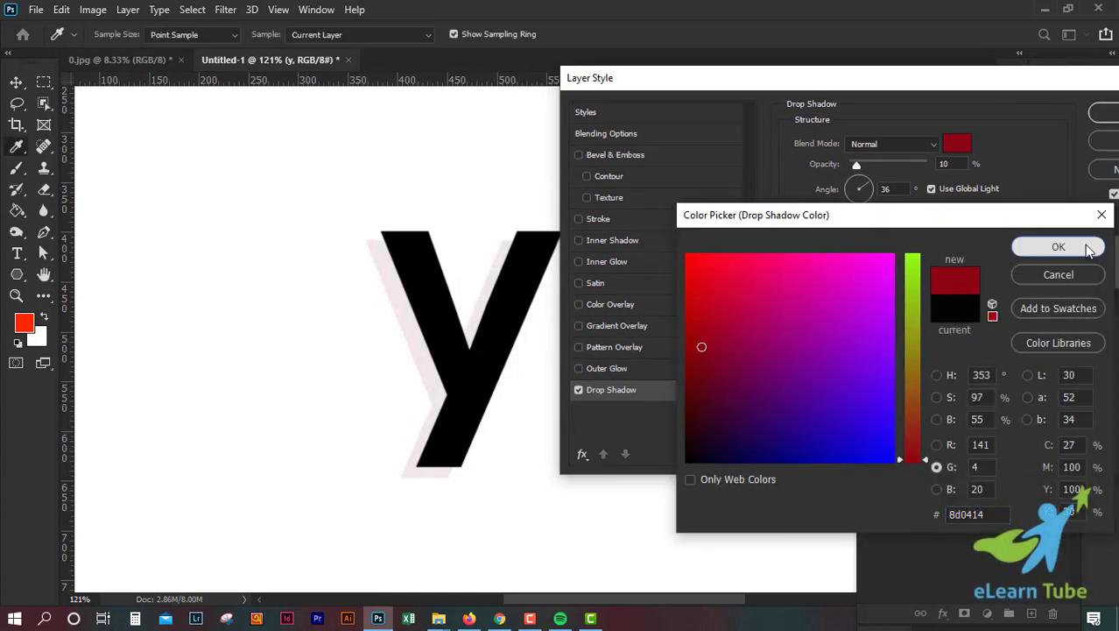
pyautogui.click(1084, 253)
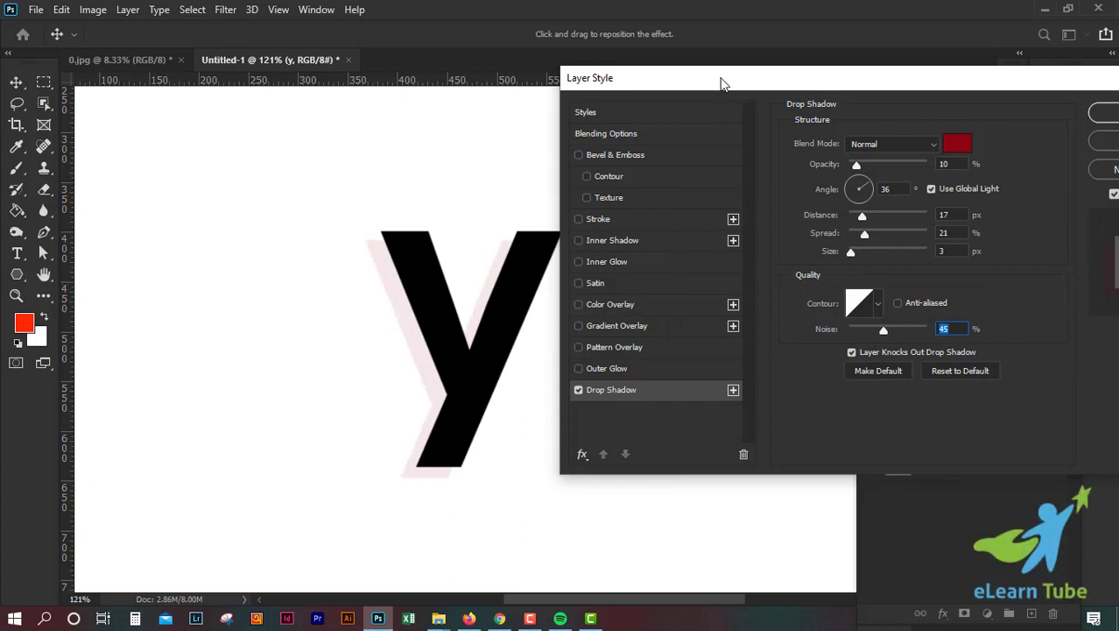
pyautogui.moveTo(851, 253); pyautogui.dragTo(856, 254)
# Add a second drop shadow to the y layer and set the lower one's colour to 000400
pyautogui.click(732, 391)
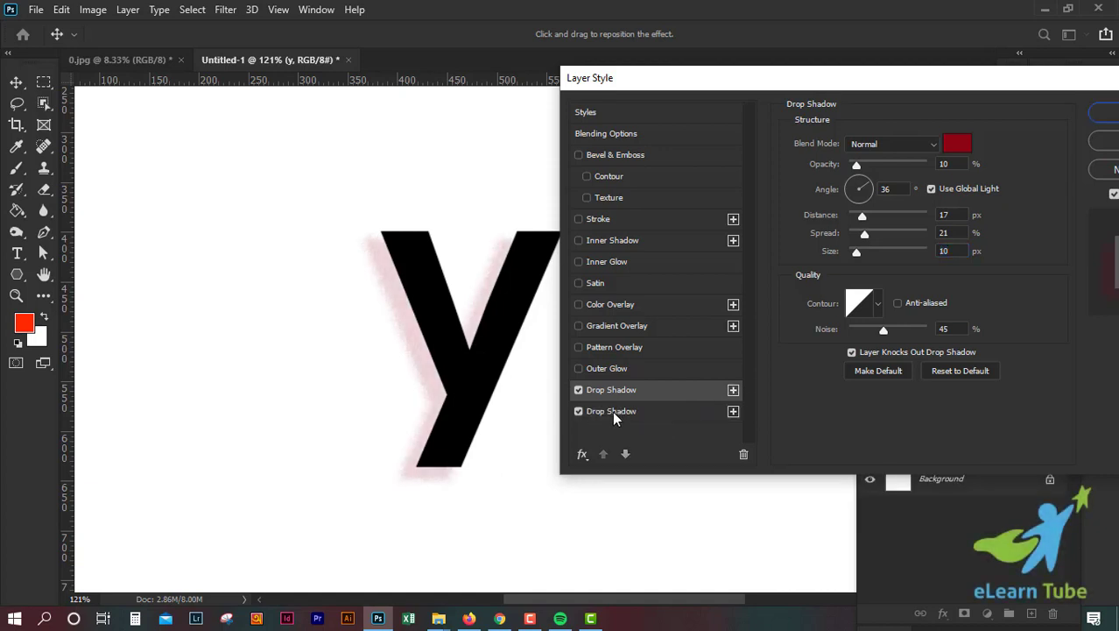
pyautogui.click(639, 412)
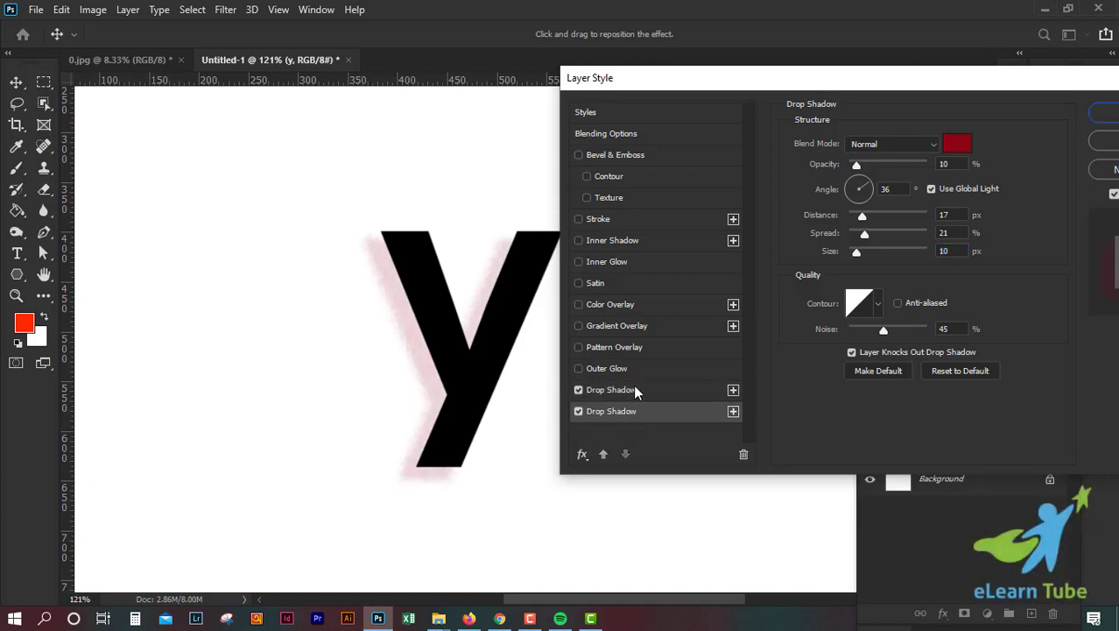
pyautogui.click(957, 143)
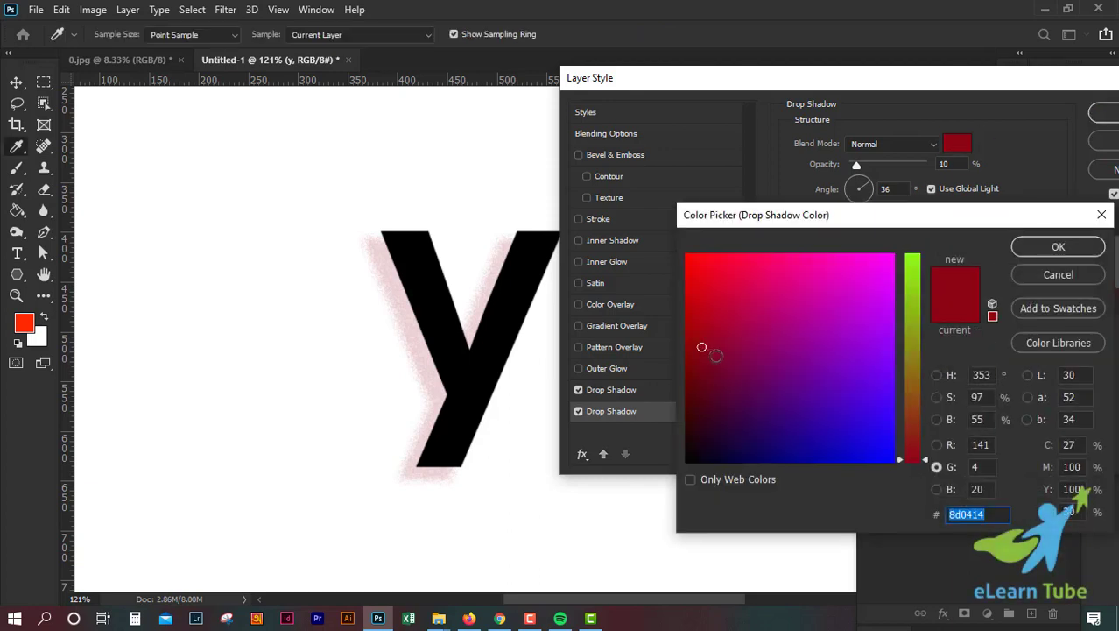
pyautogui.write('000400')
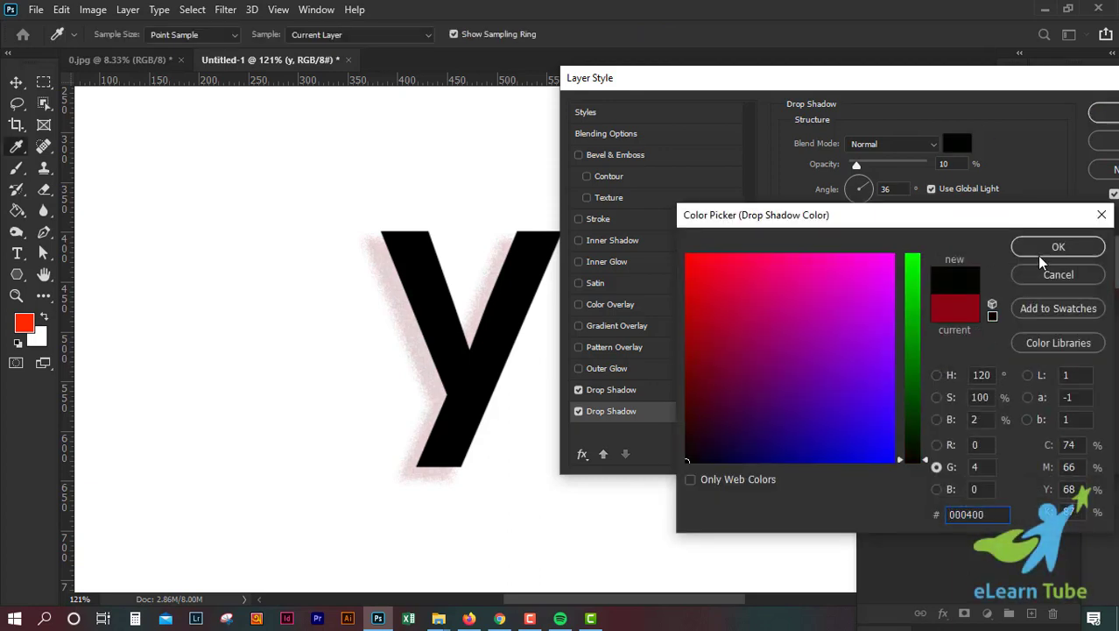
pyautogui.click(1041, 251)
# Raise the upper, dark red drop shadow's opacity to about 24%
pyautogui.click(660, 395)
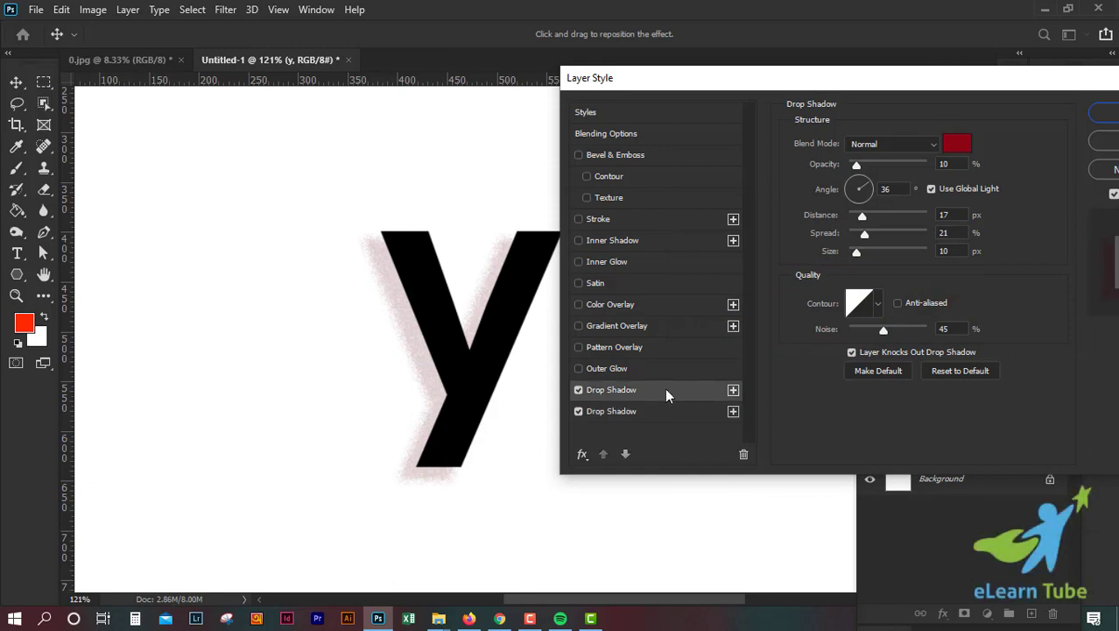
pyautogui.moveTo(863, 166); pyautogui.dragTo(873, 168)
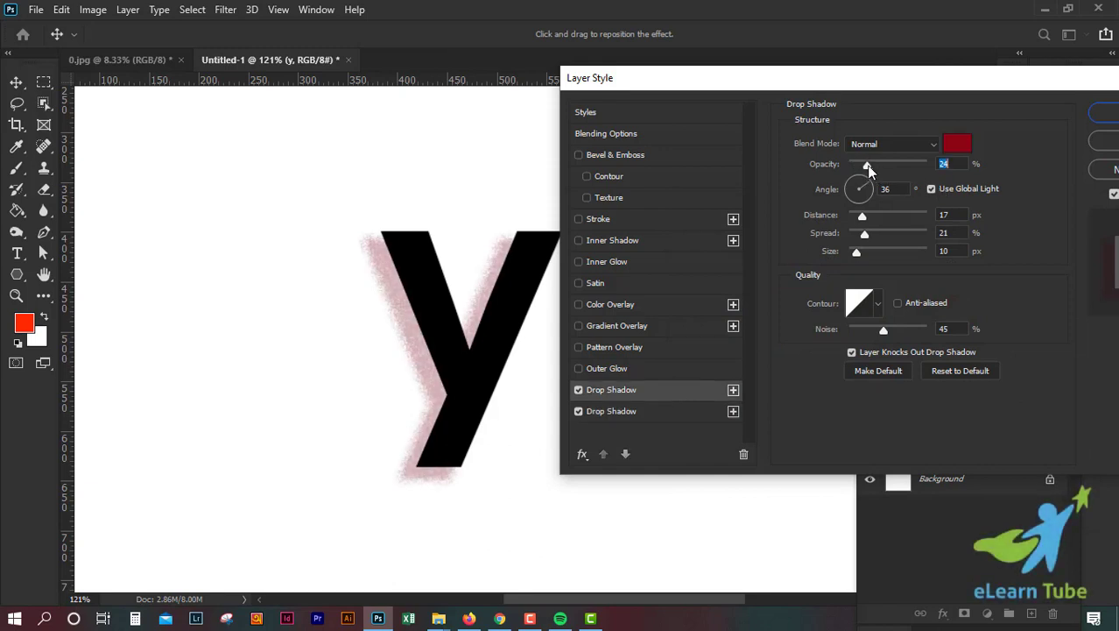
# Set the lower black drop shadow's opacity to 29%, angle to 85°, spread to 15% and noise to 0%
pyautogui.click(631, 412)
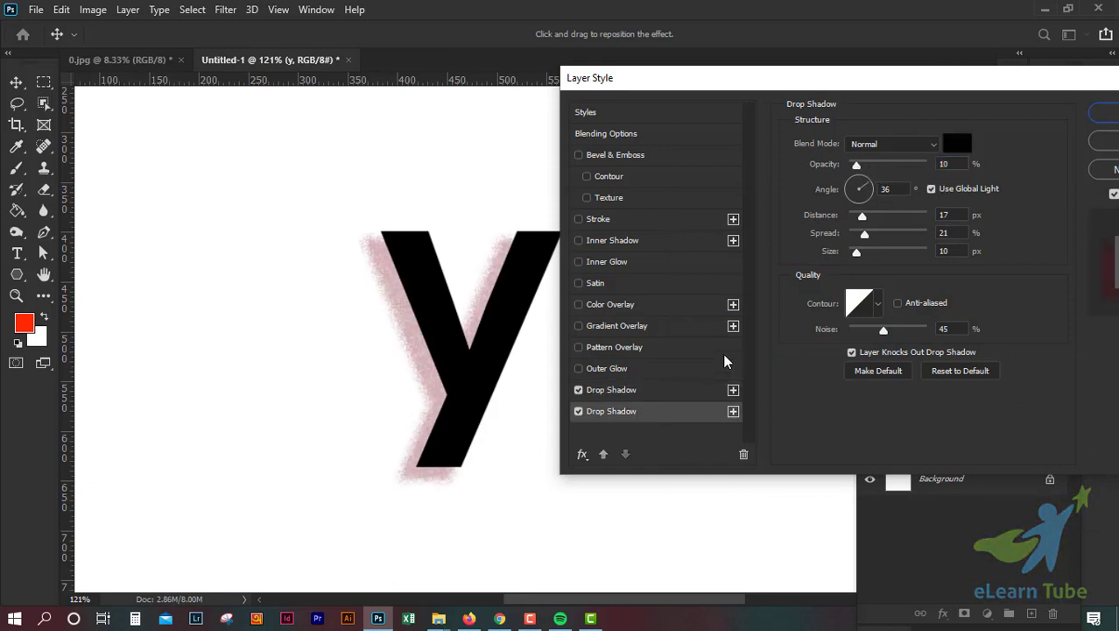
pyautogui.moveTo(857, 166)
pyautogui.mouseDown()
pyautogui.moveTo(889, 167)
pyautogui.moveTo(870, 166)
pyautogui.mouseUp()
pyautogui.click(860, 182)
pyautogui.moveTo(864, 217); pyautogui.dragTo(863, 234)
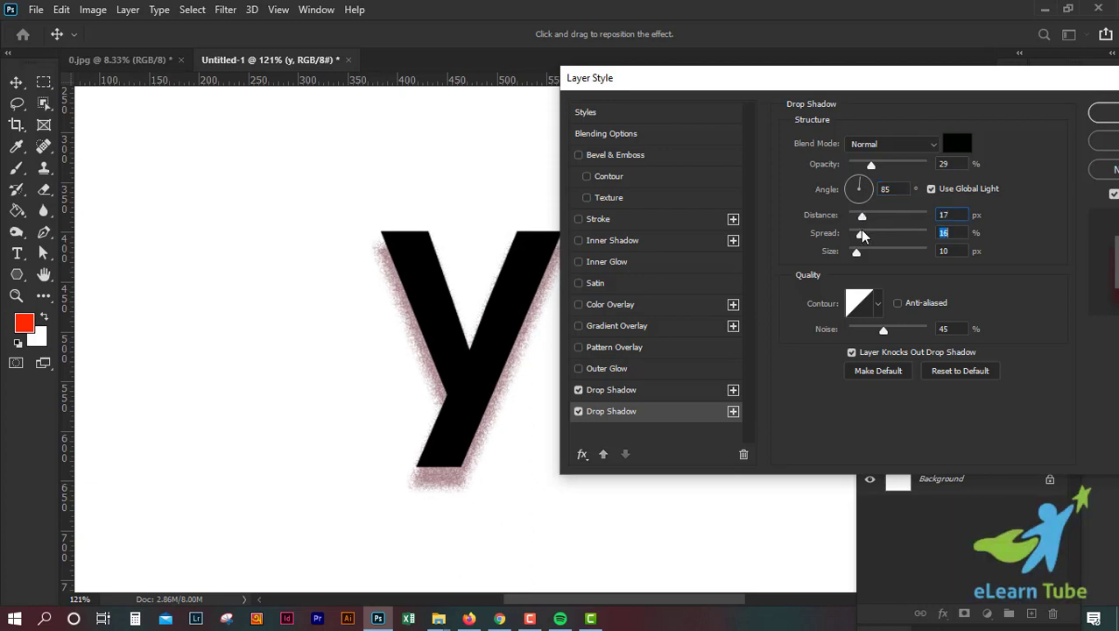
pyautogui.moveTo(885, 335); pyautogui.dragTo(867, 331)
# Reduce the upper dark red drop shadow's opacity to 14% and recolour it to bright red ff0407
pyautogui.click(657, 391)
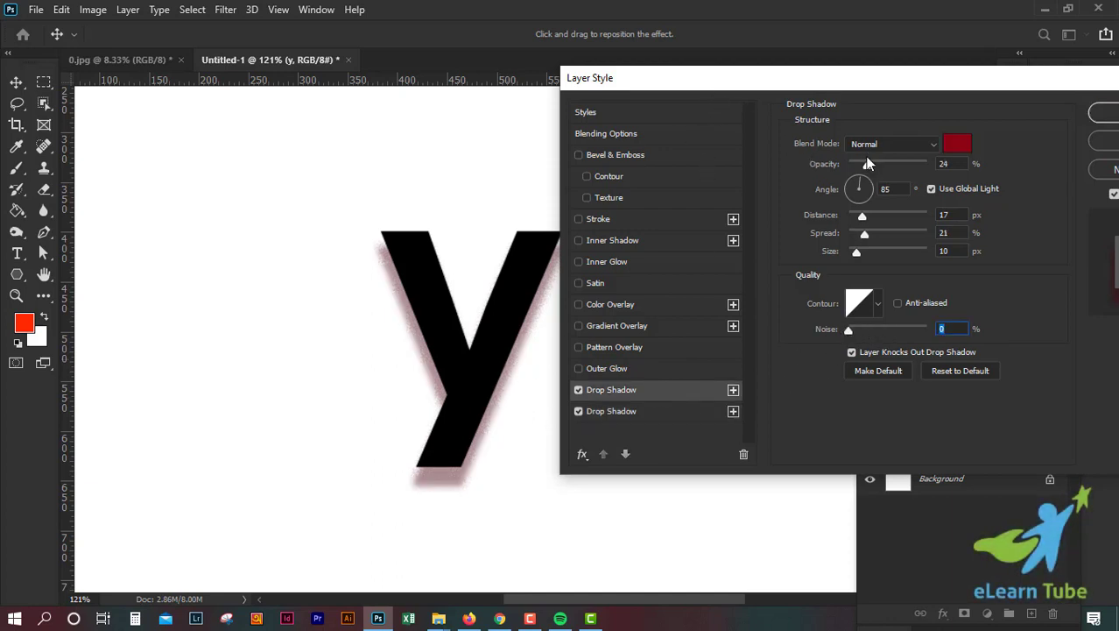
pyautogui.moveTo(866, 165); pyautogui.dragTo(861, 168)
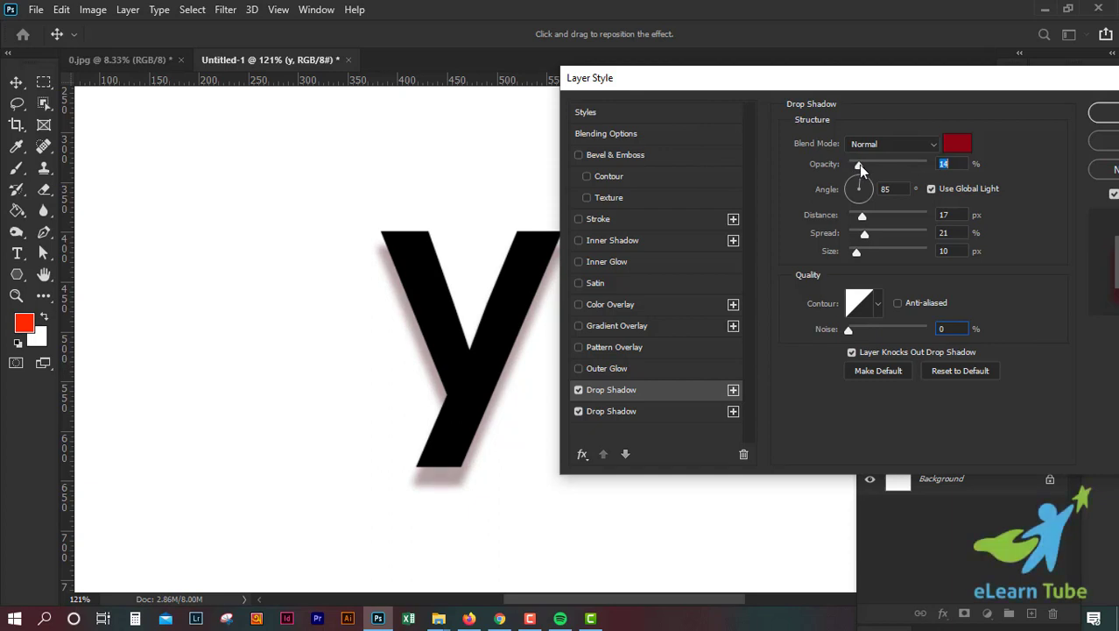
pyautogui.click(956, 145)
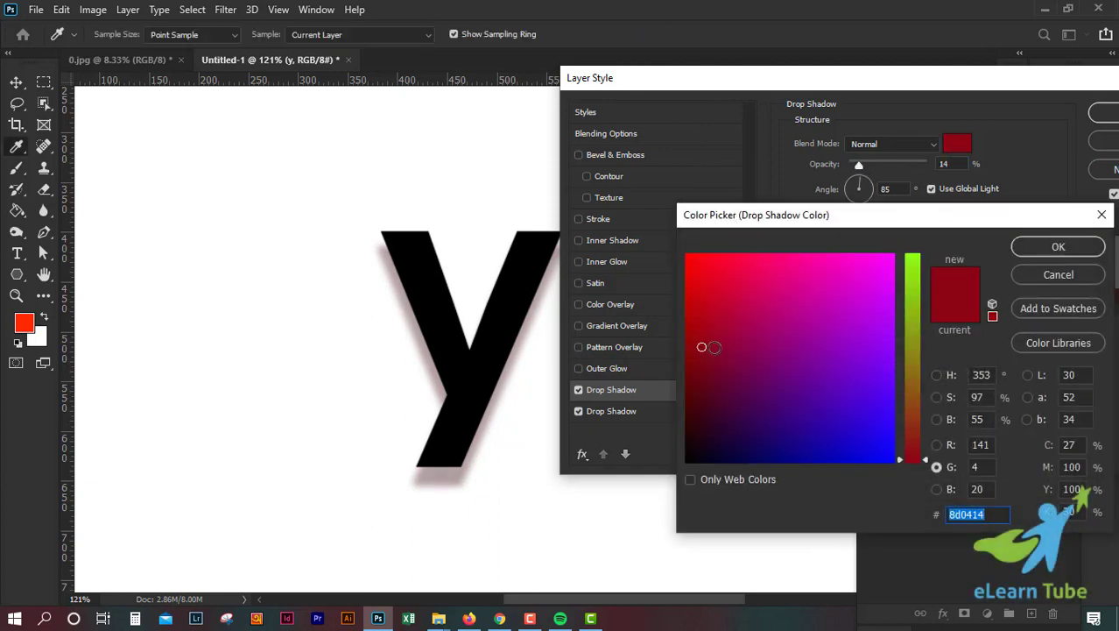
pyautogui.write('ff0407')
pyautogui.click(1067, 251)
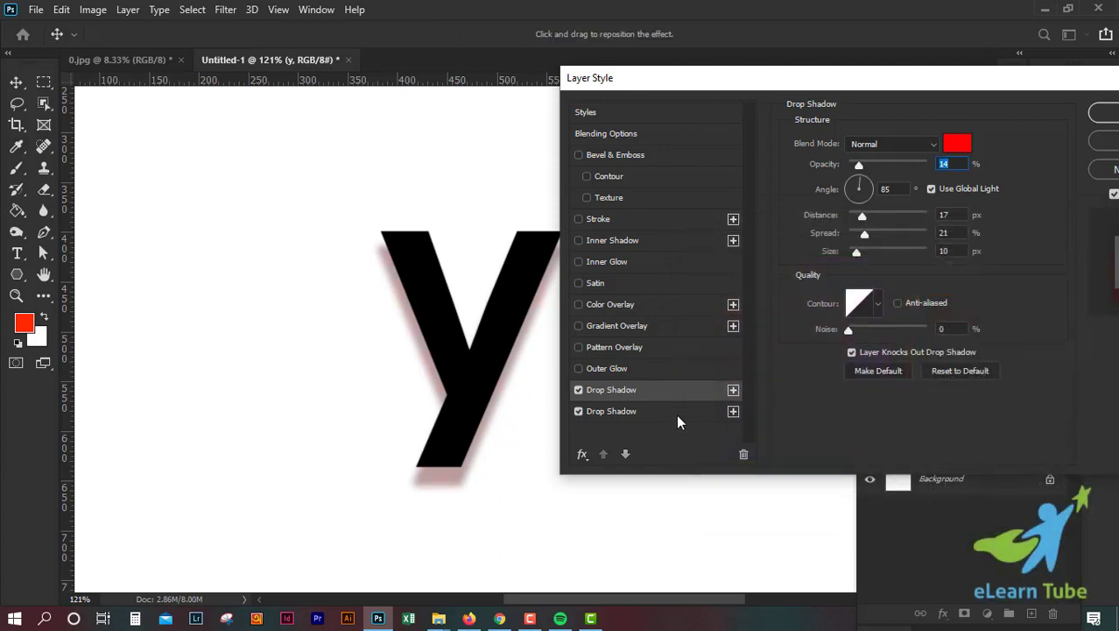
# Set the lower black drop shadow's opacity to 7%, choose the fourth contour preset and set its distance to 23 px
pyautogui.click(648, 414)
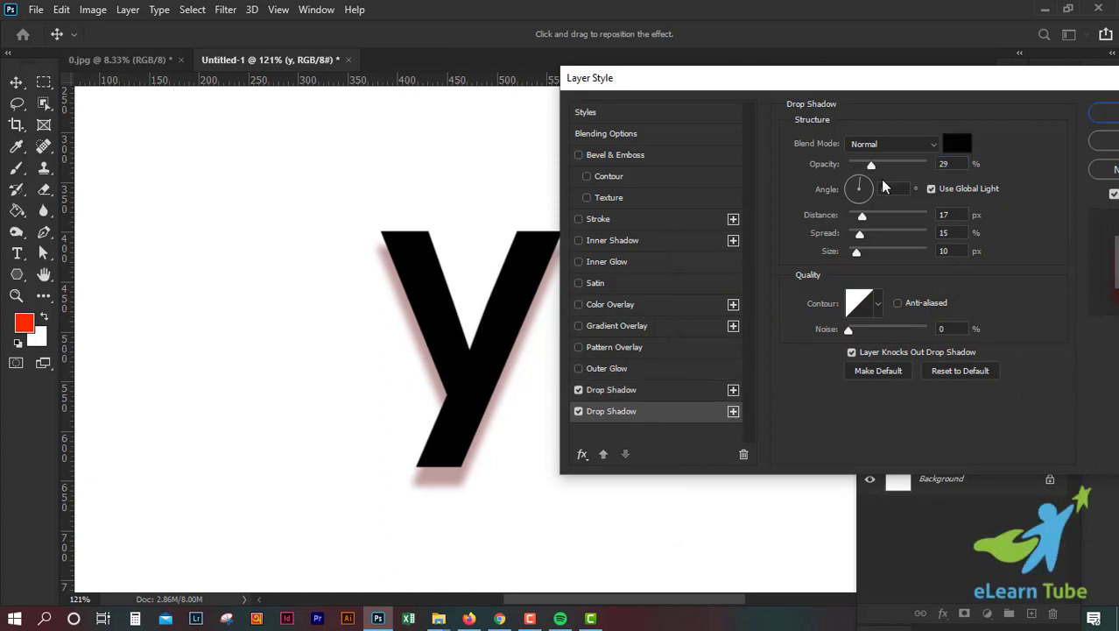
pyautogui.moveTo(871, 164); pyautogui.dragTo(854, 167)
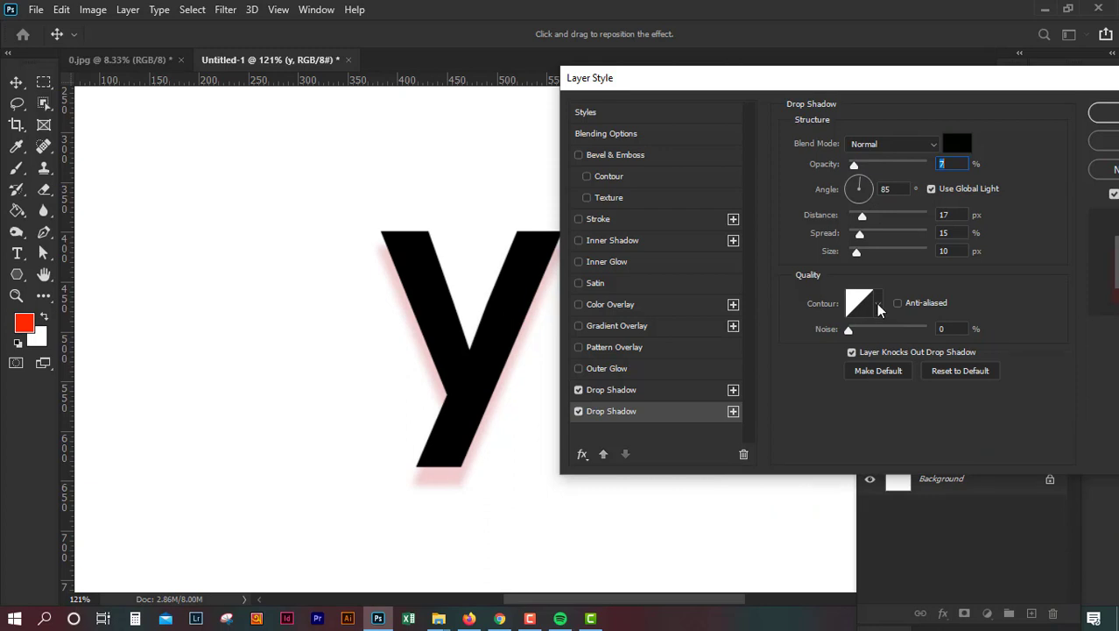
pyautogui.click(878, 307)
pyautogui.click(857, 341)
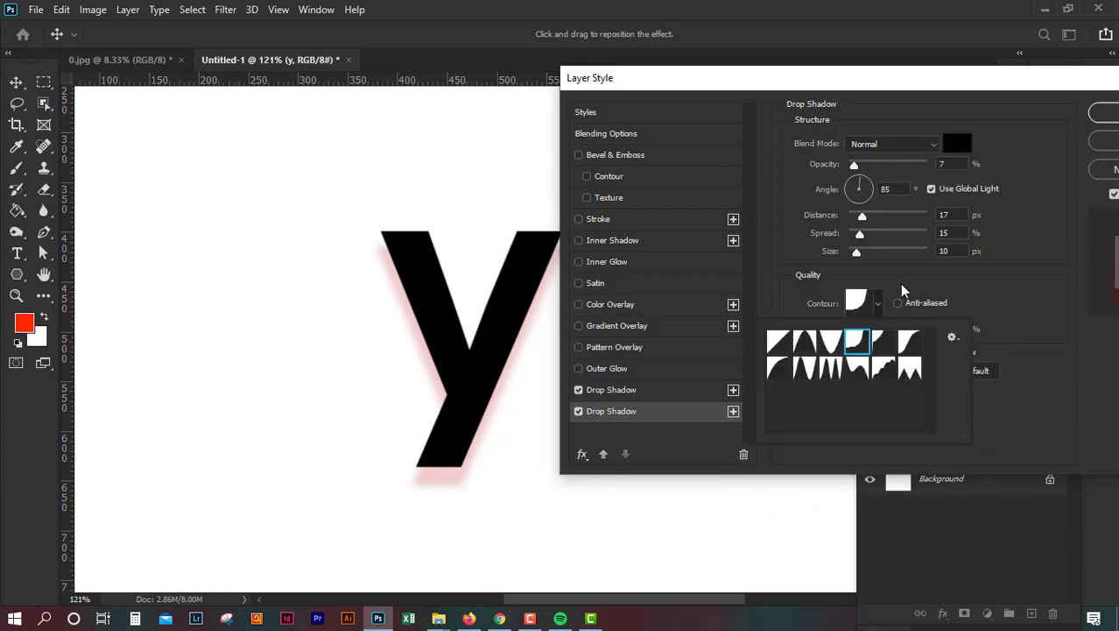
pyautogui.click(996, 303)
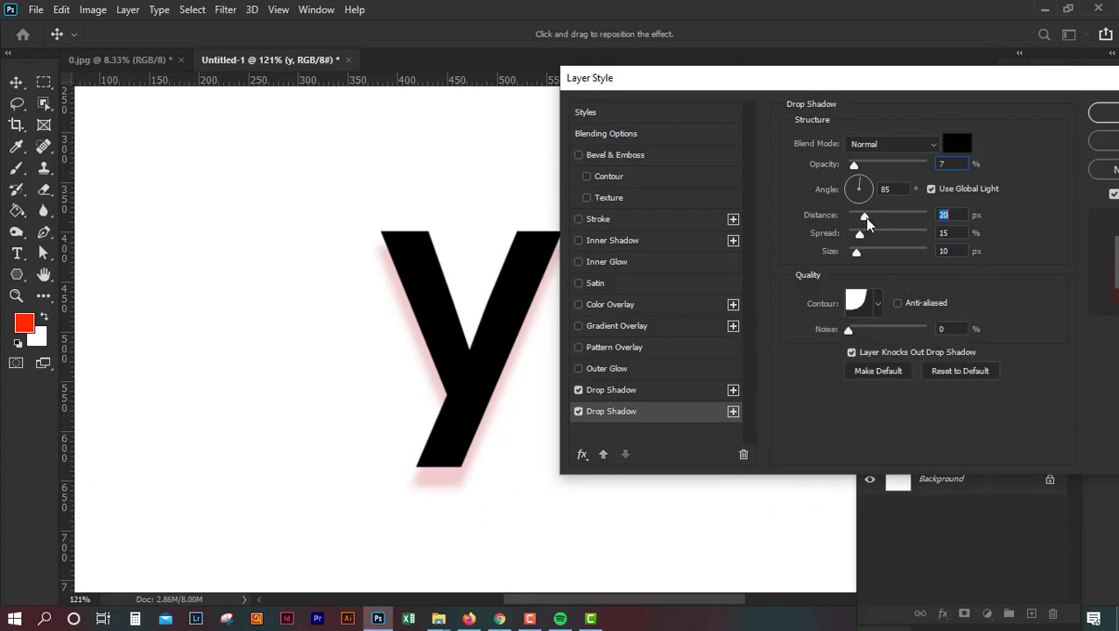
pyautogui.moveTo(868, 217); pyautogui.dragTo(866, 226)
pyautogui.moveTo(899, 87); pyautogui.dragTo(867, 124)
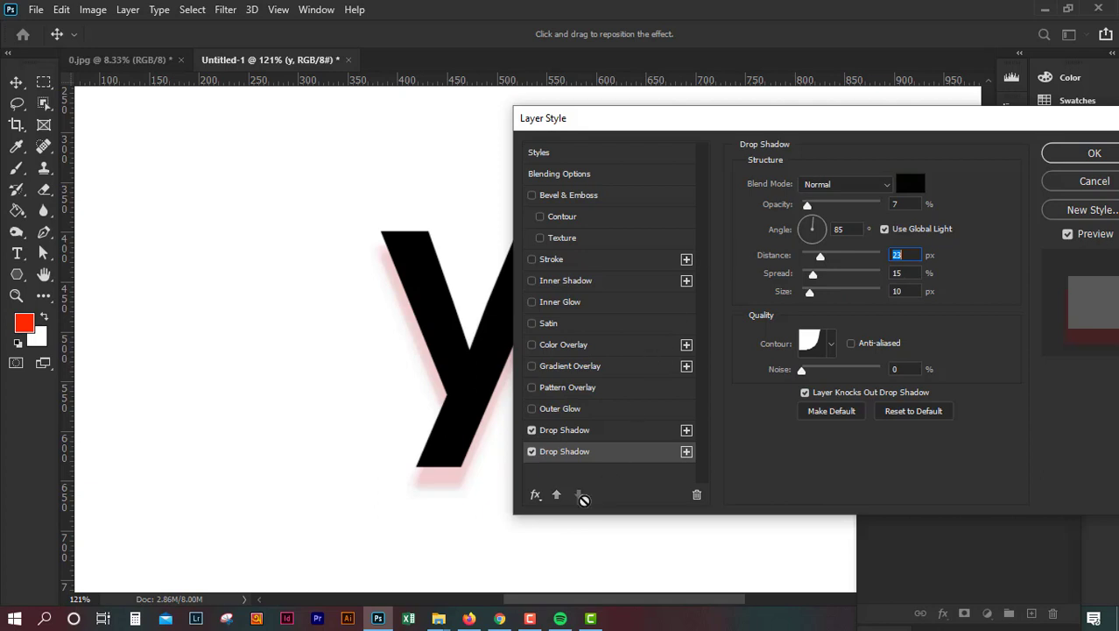
# Review the available layer effect commands and add a third drop shadow to the y layer
pyautogui.click(536, 496)
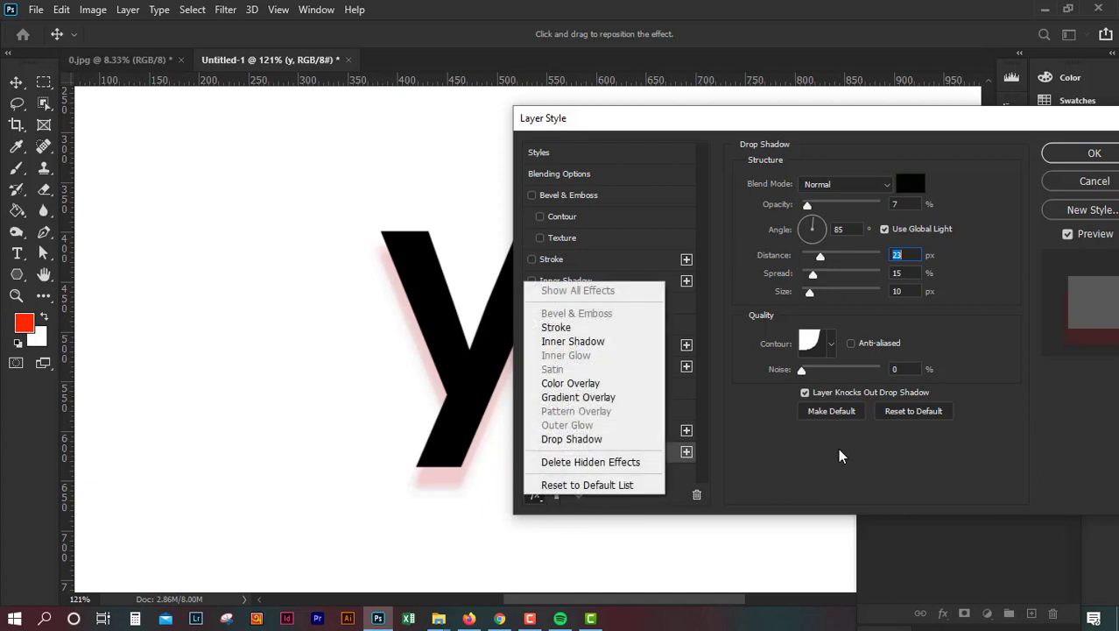
pyautogui.click(776, 467)
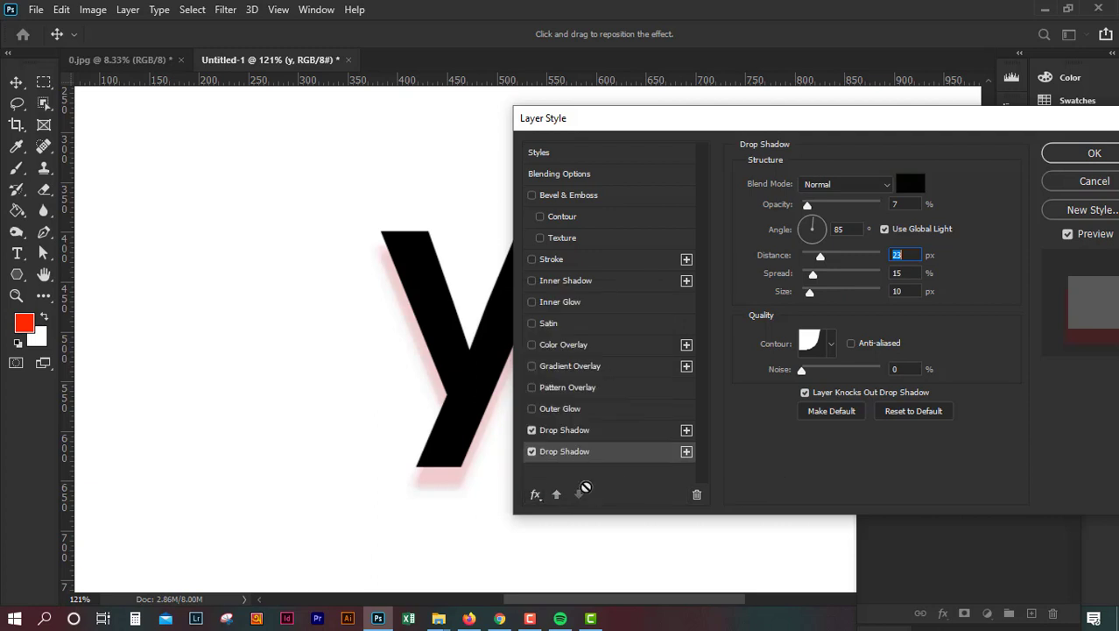
pyautogui.click(536, 496)
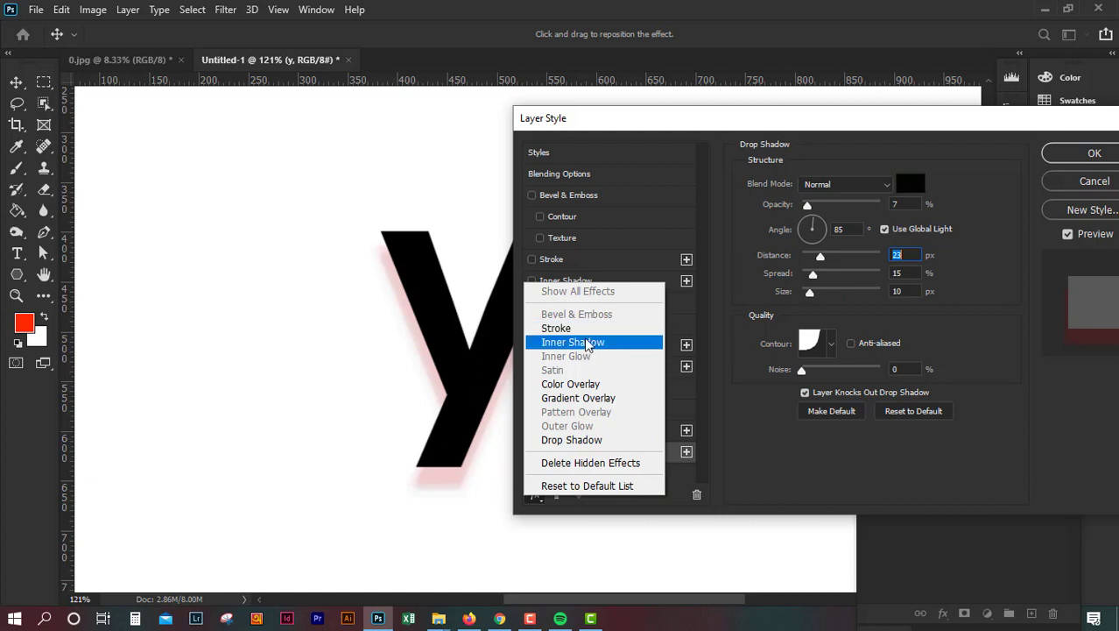
pyautogui.click(734, 464)
pyautogui.click(537, 496)
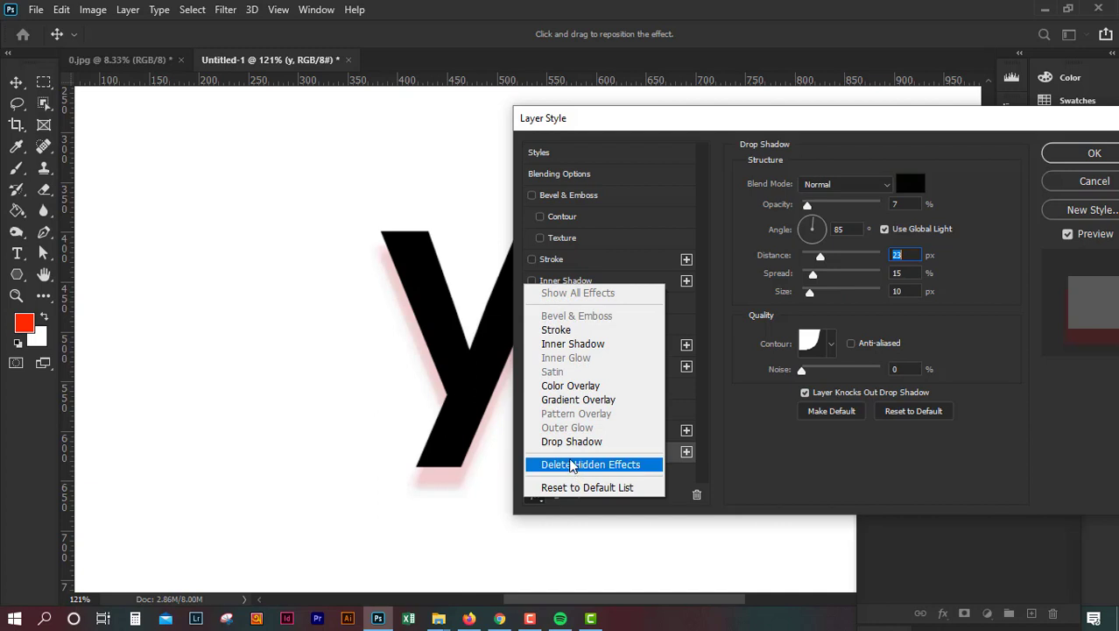
pyautogui.click(572, 441)
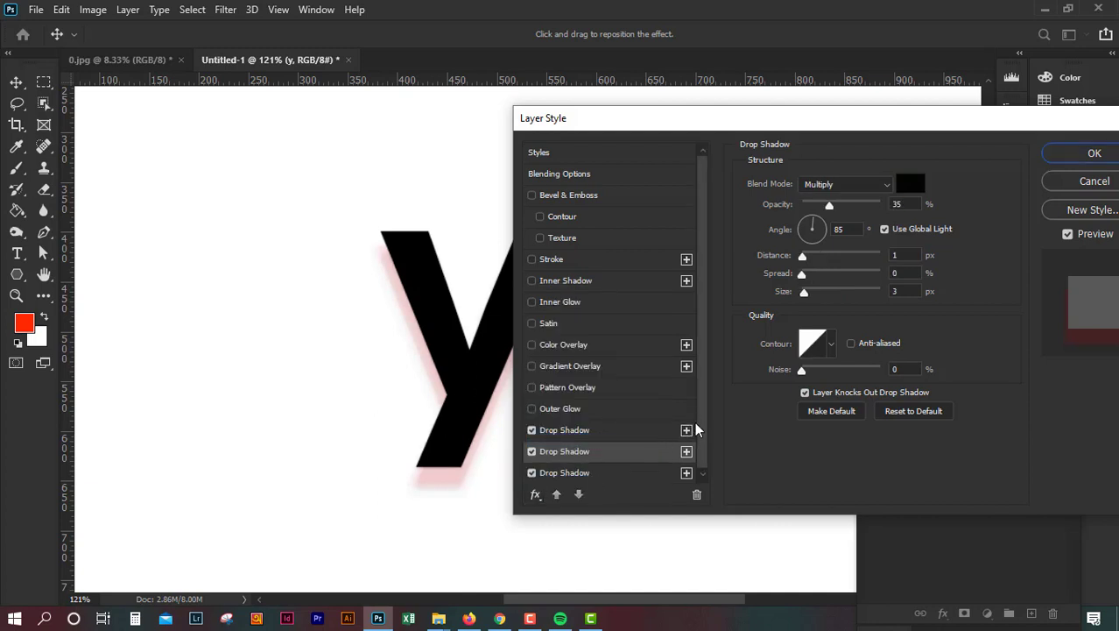
# Delete the hidden effects from the y layer's effects list and reset it to the default list
pyautogui.click(535, 495)
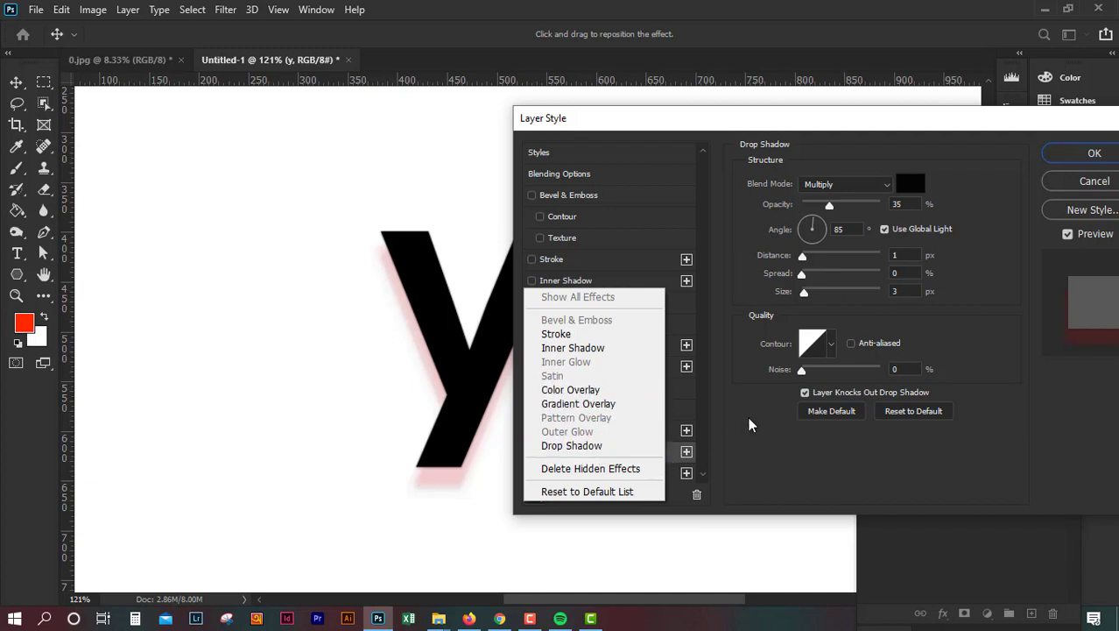
pyautogui.click(593, 366)
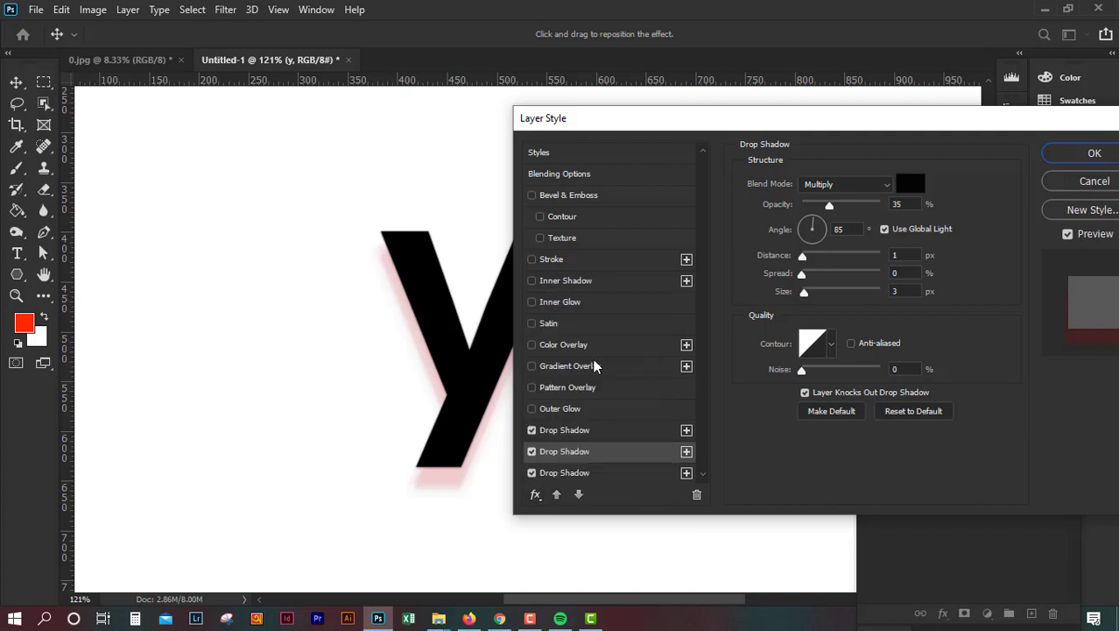
pyautogui.click(537, 494)
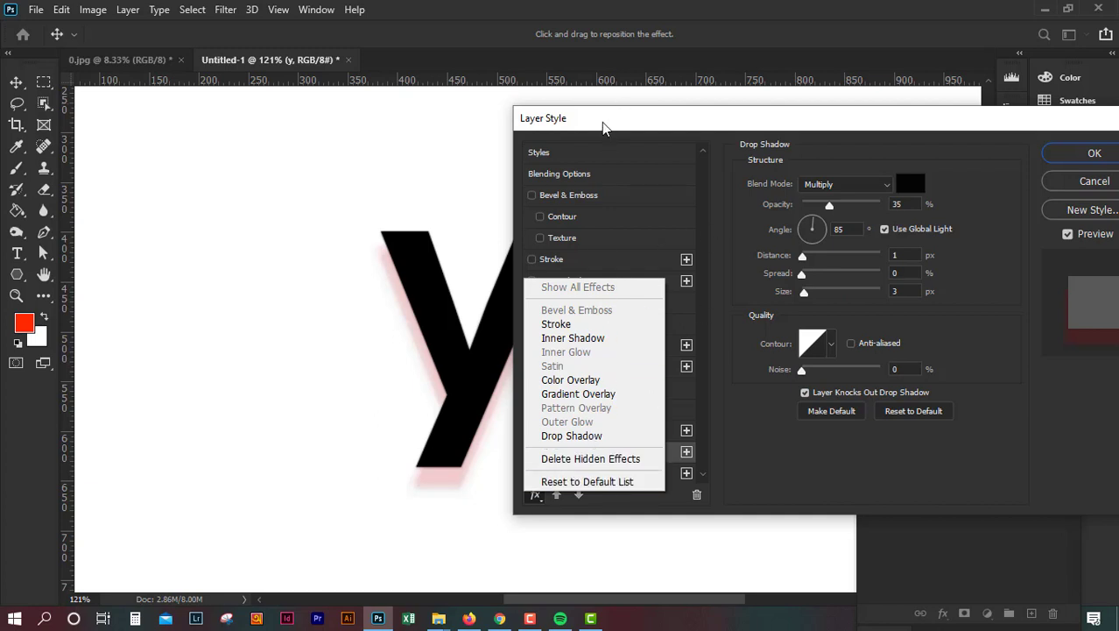
pyautogui.click(612, 462)
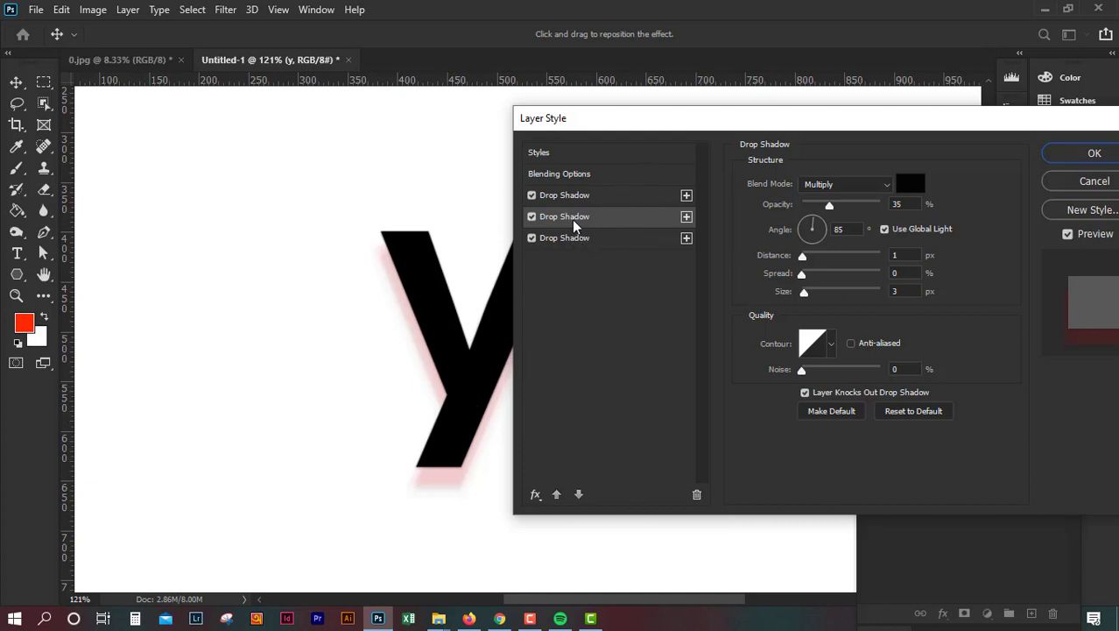
pyautogui.click(533, 496)
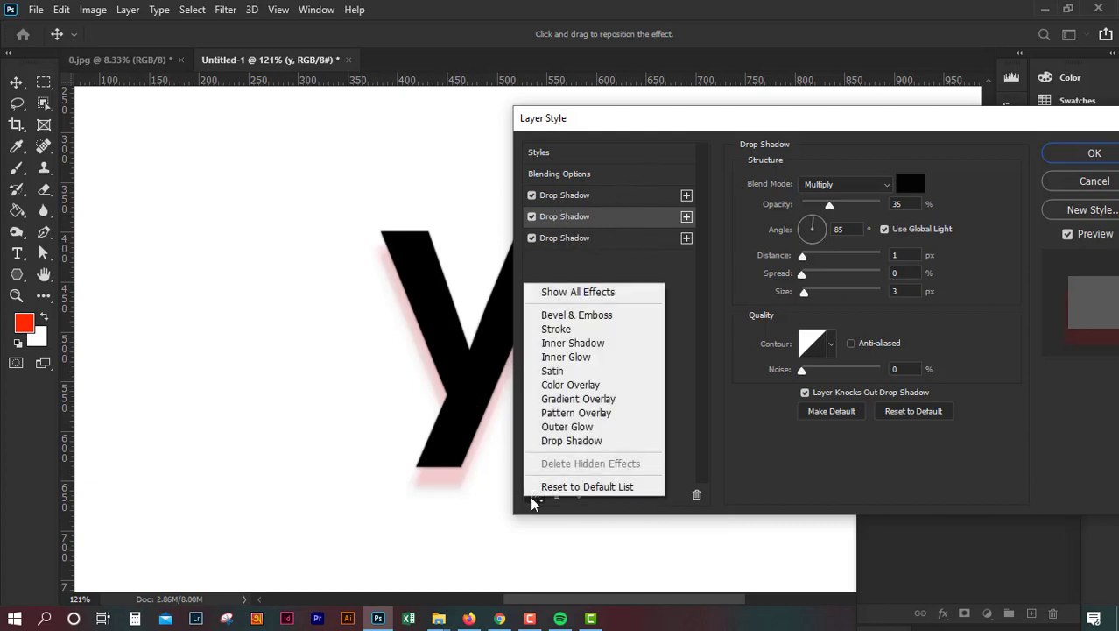
pyautogui.click(562, 487)
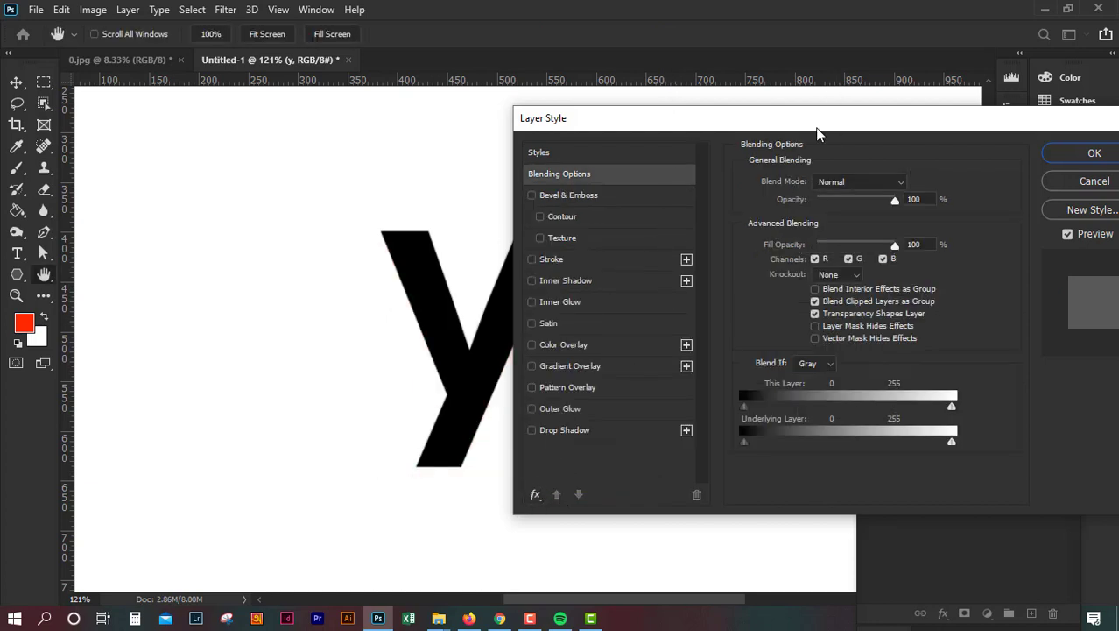
# Review the effects list commands again and cancel the Layer Style changes on the y layer
pyautogui.moveTo(791, 121); pyautogui.dragTo(743, 114)
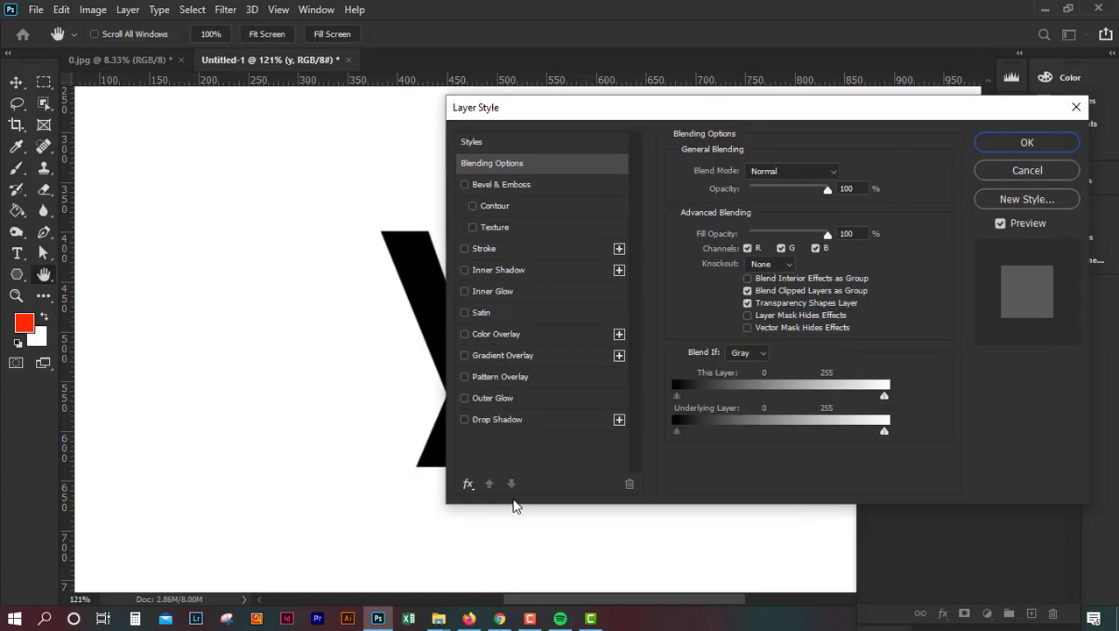
pyautogui.click(466, 487)
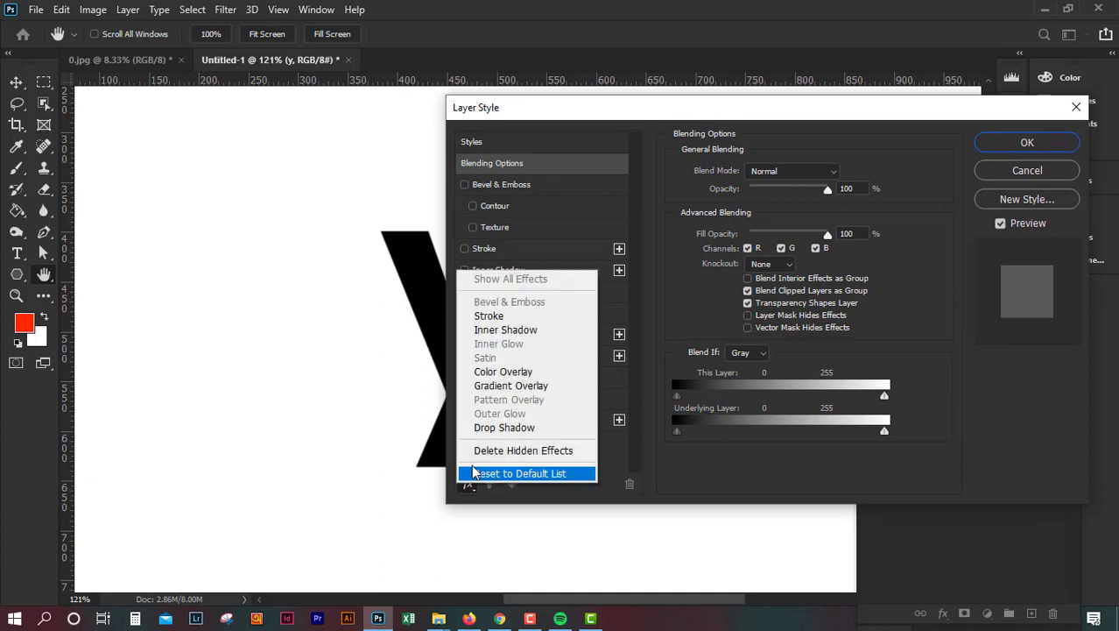
pyautogui.click(557, 123)
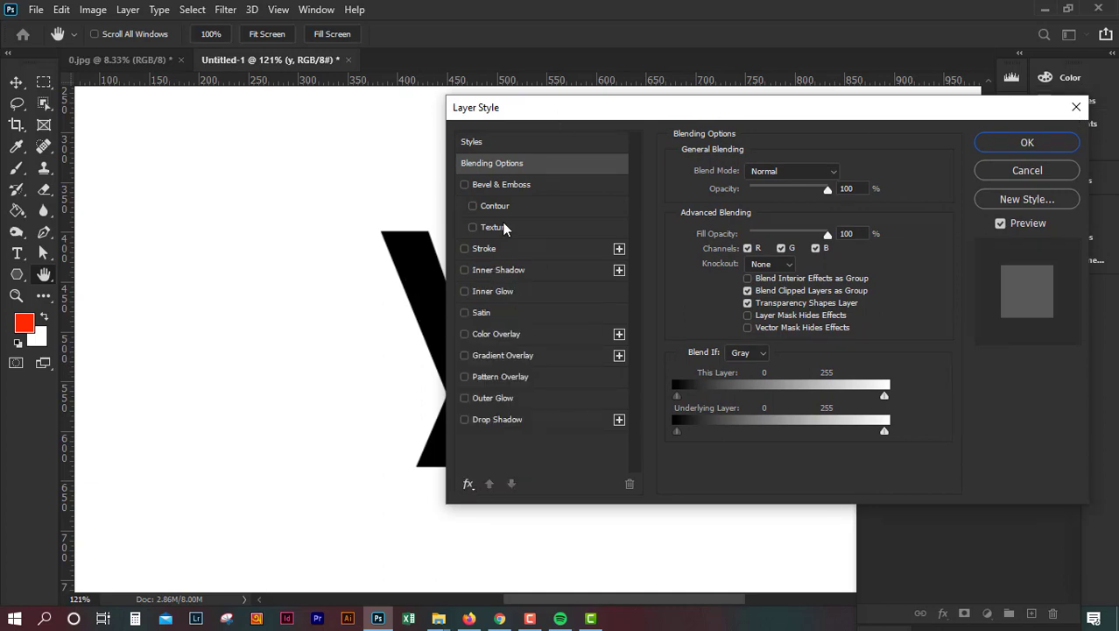
pyautogui.click(469, 489)
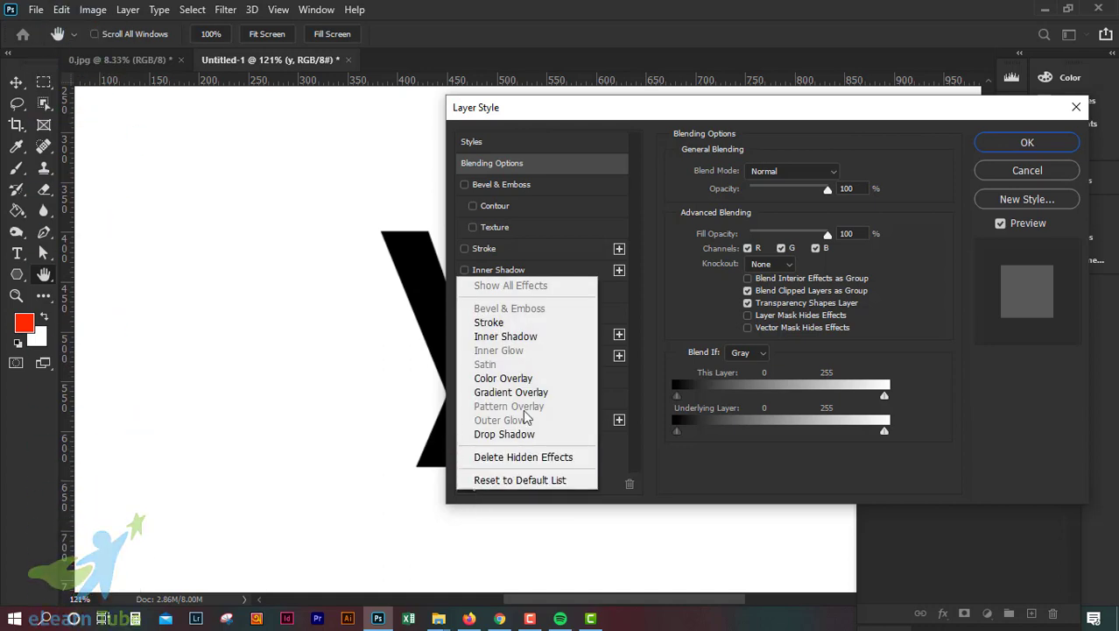
pyautogui.click(741, 117)
pyautogui.moveTo(742, 117); pyautogui.dragTo(340, 387)
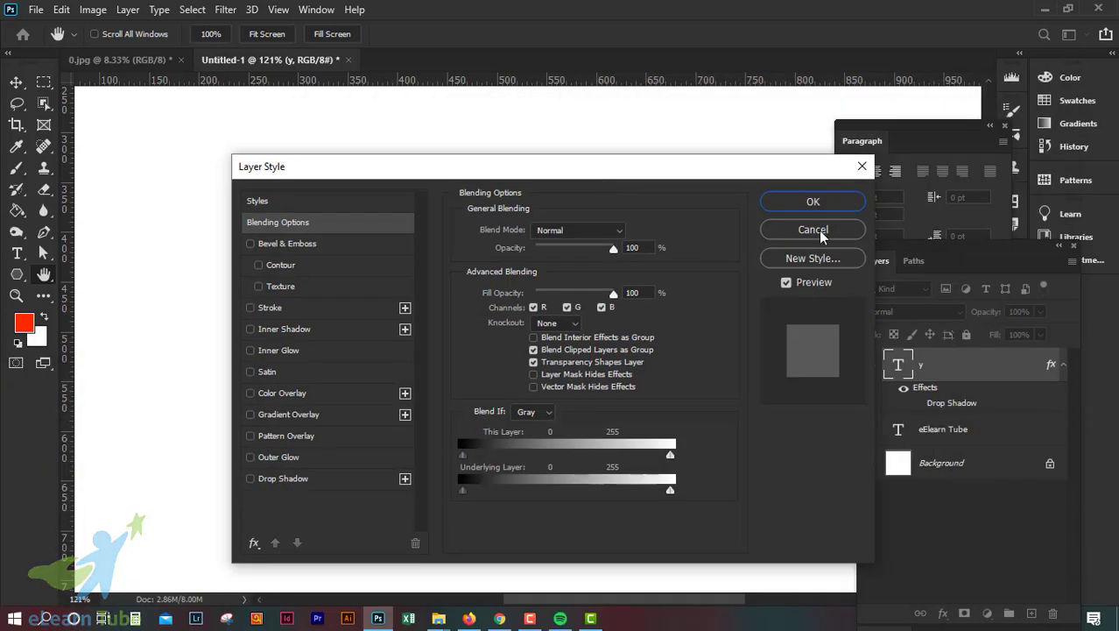
pyautogui.click(823, 230)
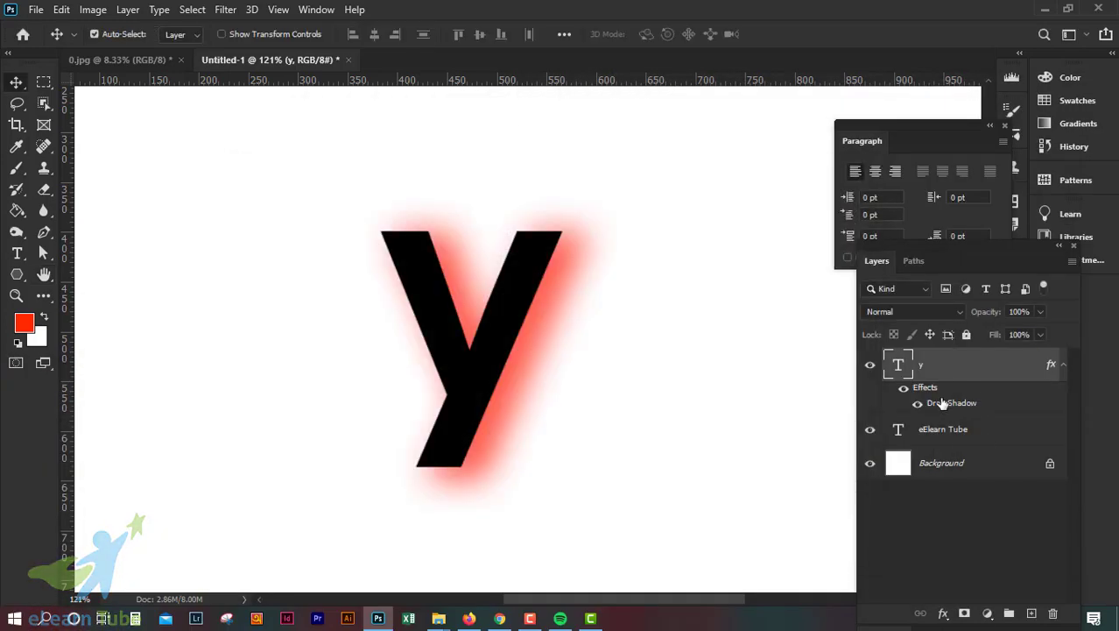
# Try lowering the y layer's opacity to about 55% and return it to 100%
pyautogui.rightClick(960, 374)
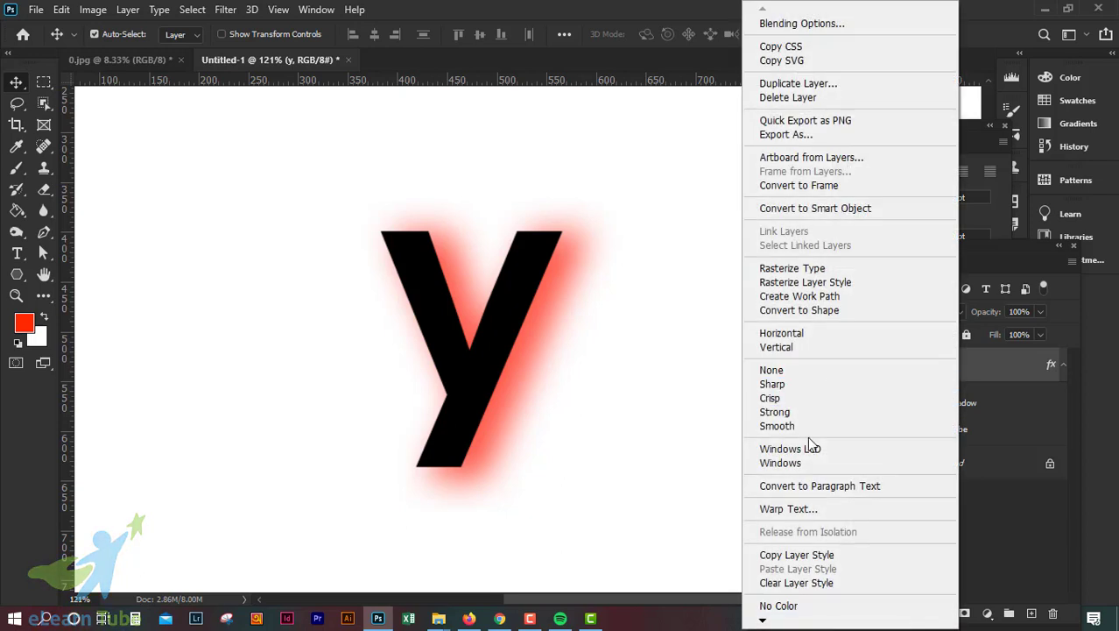
pyautogui.click(1003, 365)
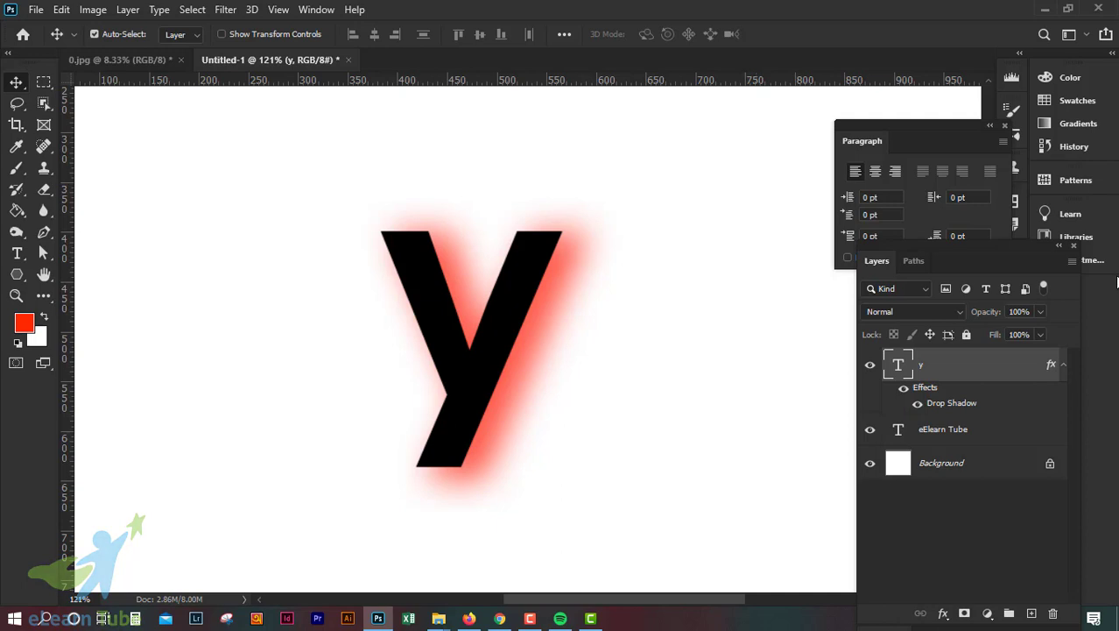
pyautogui.click(1040, 312)
pyautogui.moveTo(1038, 329); pyautogui.dragTo(1011, 334)
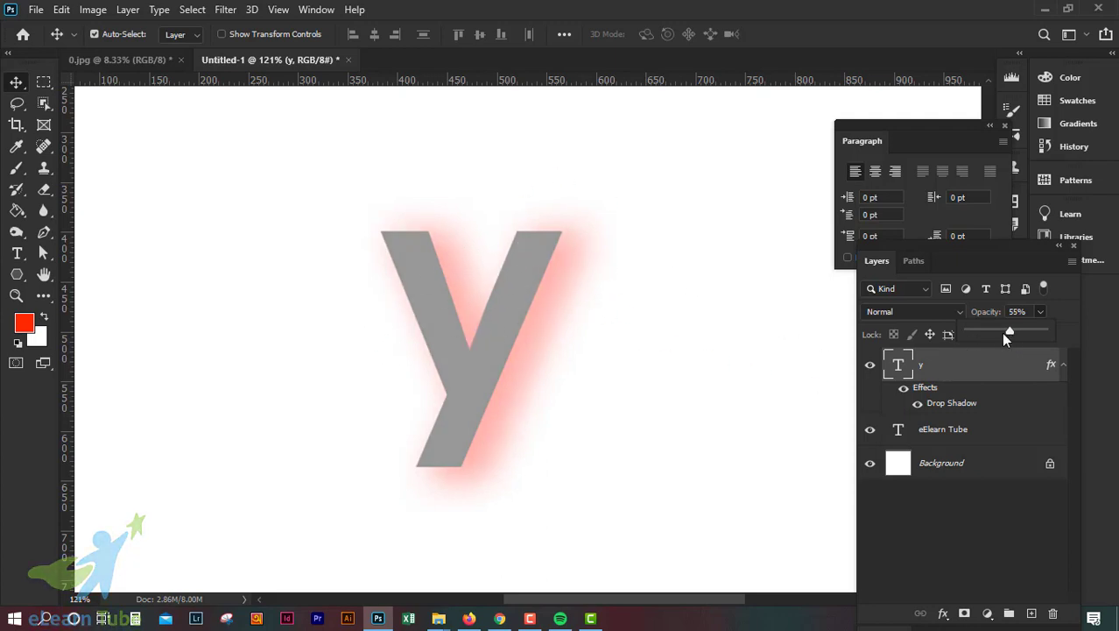
pyautogui.moveTo(986, 334); pyautogui.dragTo(1064, 334)
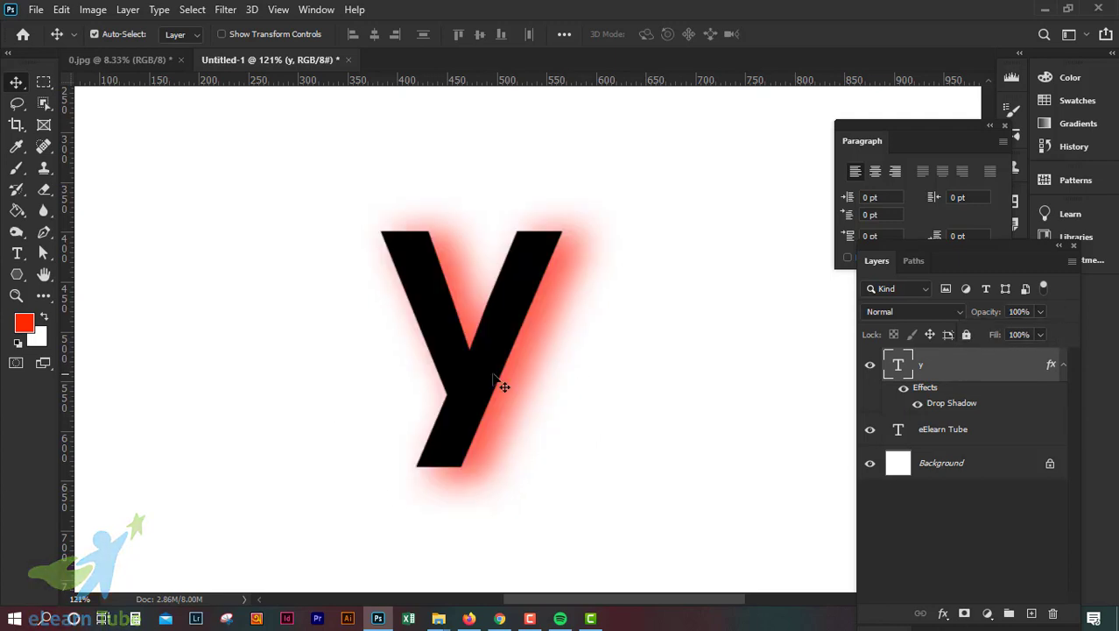
# Try out the y layer's fill adjustment, leave it at 100% and deselect the layer
pyautogui.click(1036, 335)
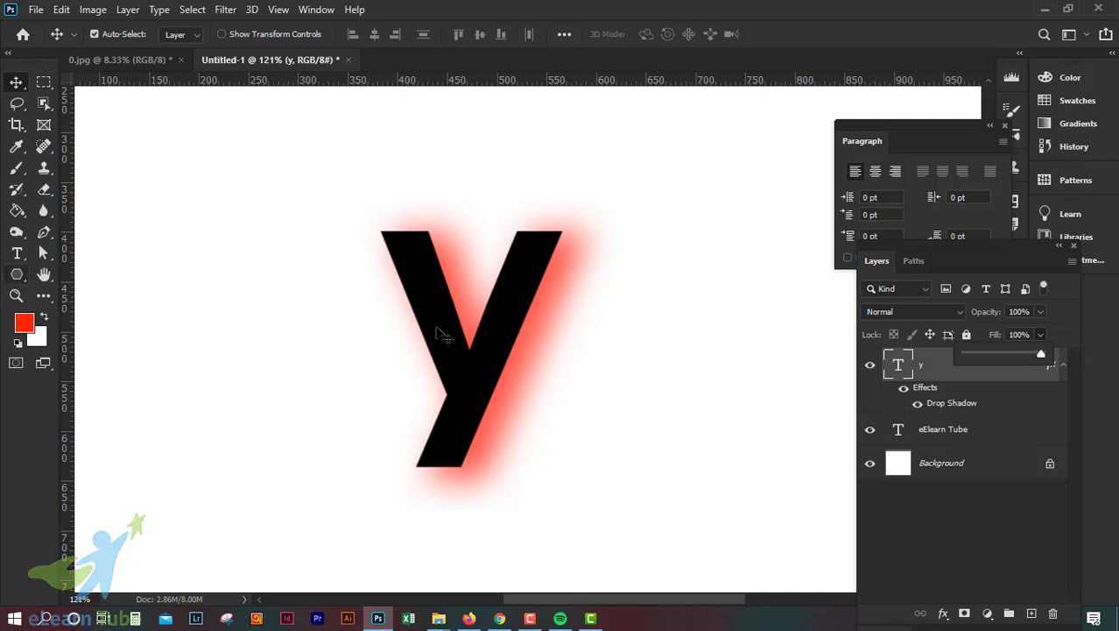
pyautogui.moveTo(1039, 350); pyautogui.dragTo(1064, 355)
pyautogui.click(923, 532)
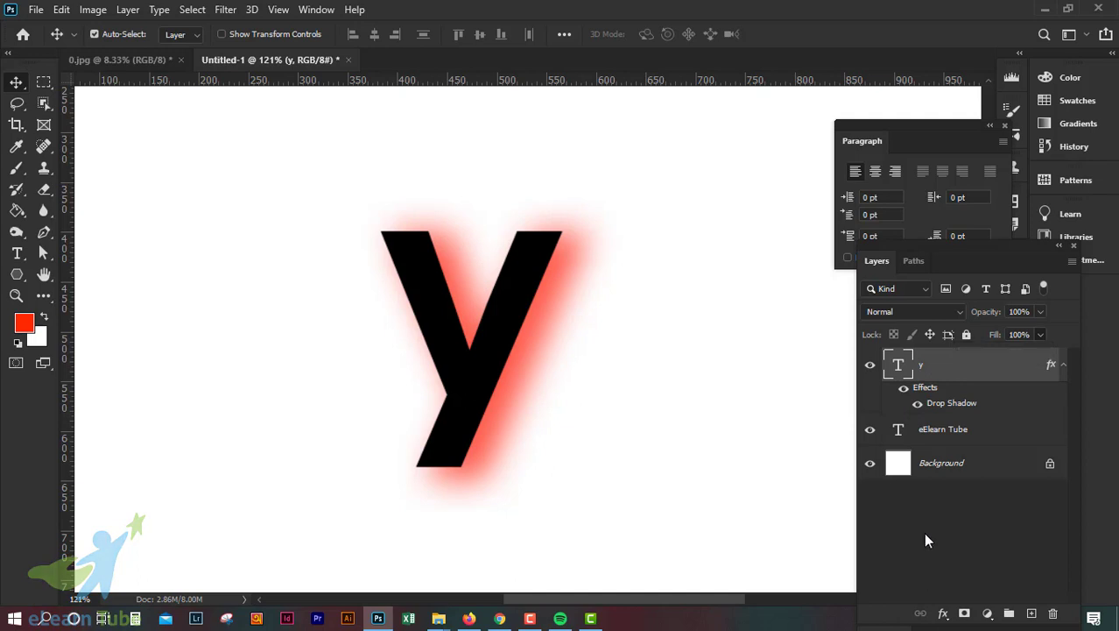
pyautogui.click(923, 532)
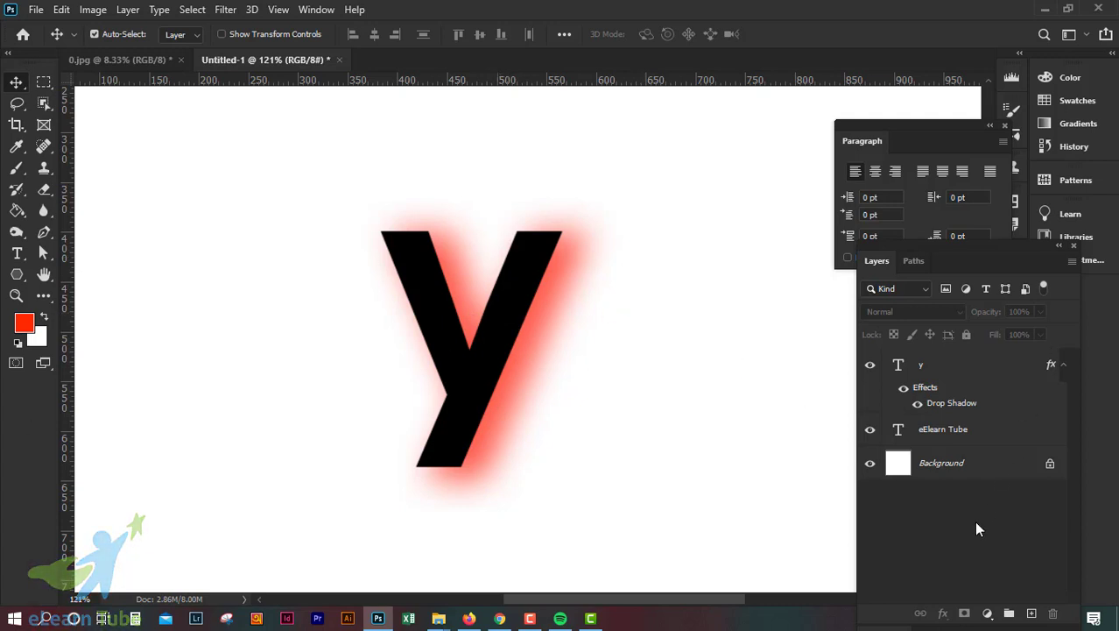
# Clear the layer style from the y layer
pyautogui.click(961, 397)
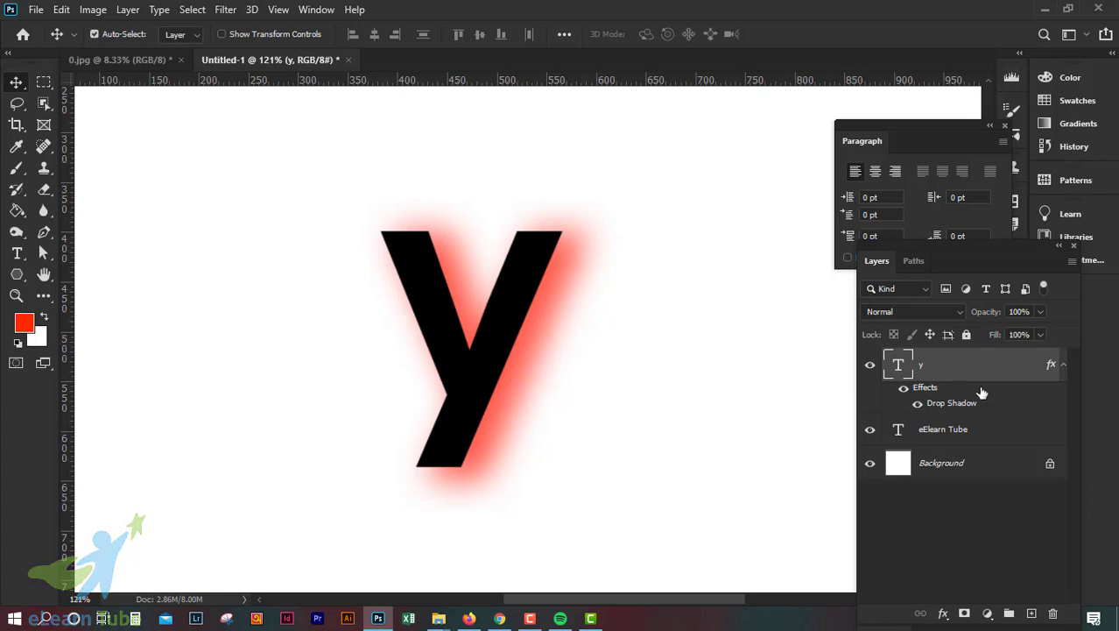
pyautogui.rightClick(966, 369)
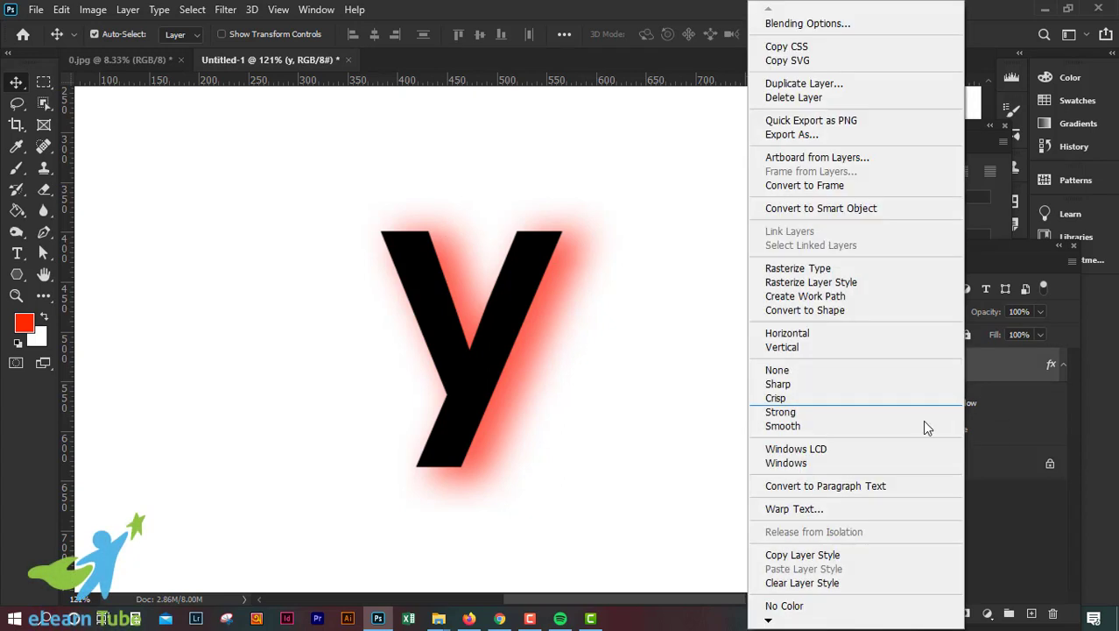
pyautogui.click(811, 583)
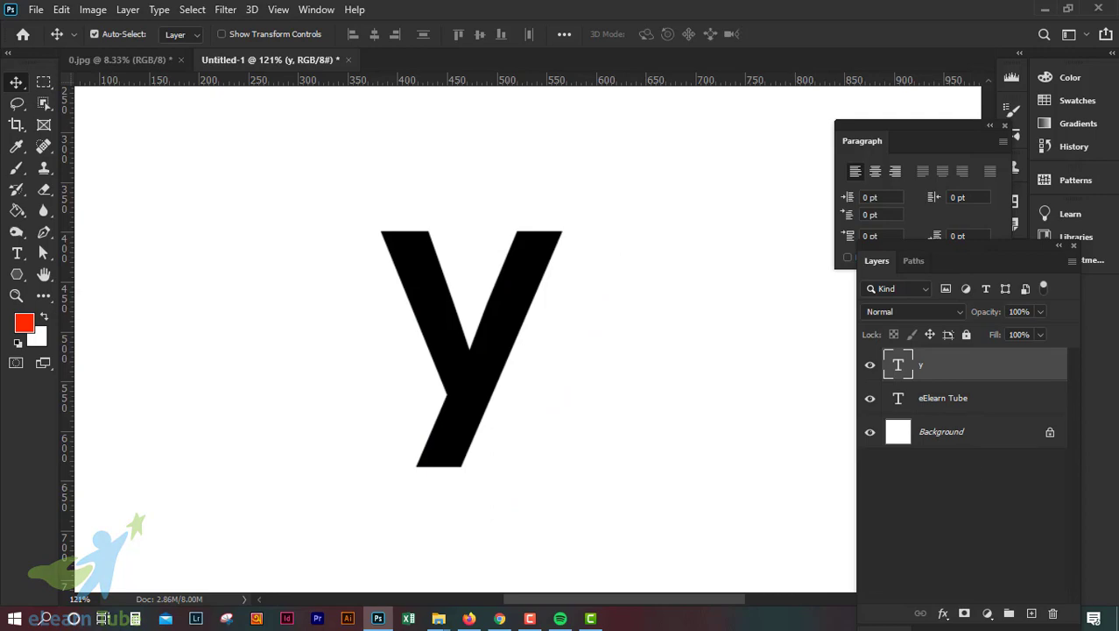
# Add an Outer Glow to the y layer and raise its opacity to 52%
pyautogui.doubleClick(1007, 364)
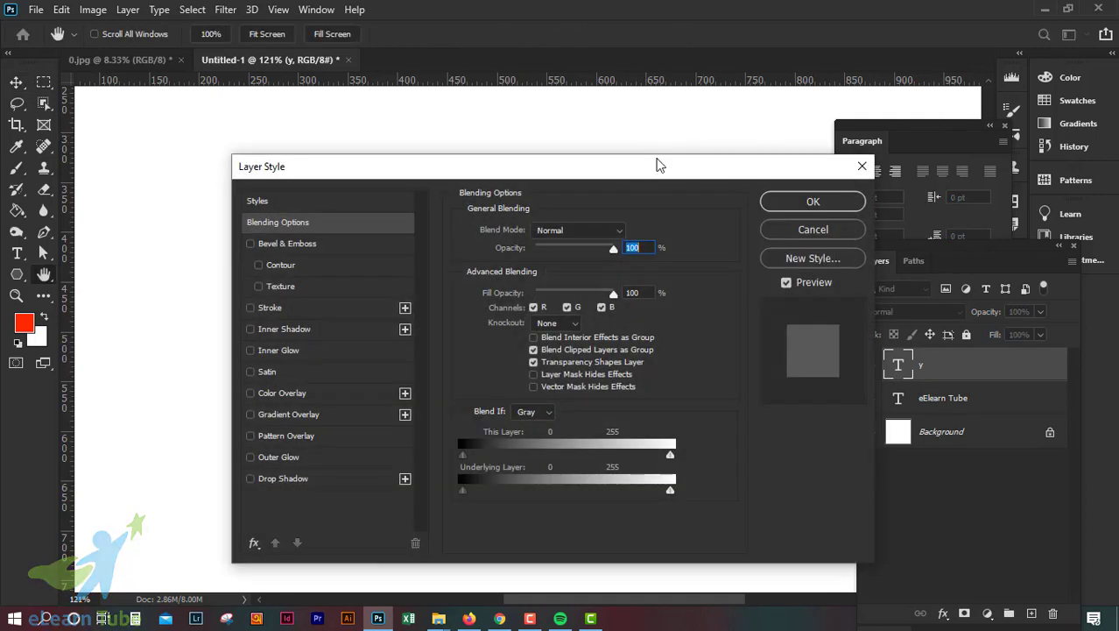
pyautogui.moveTo(659, 166); pyautogui.dragTo(940, 103)
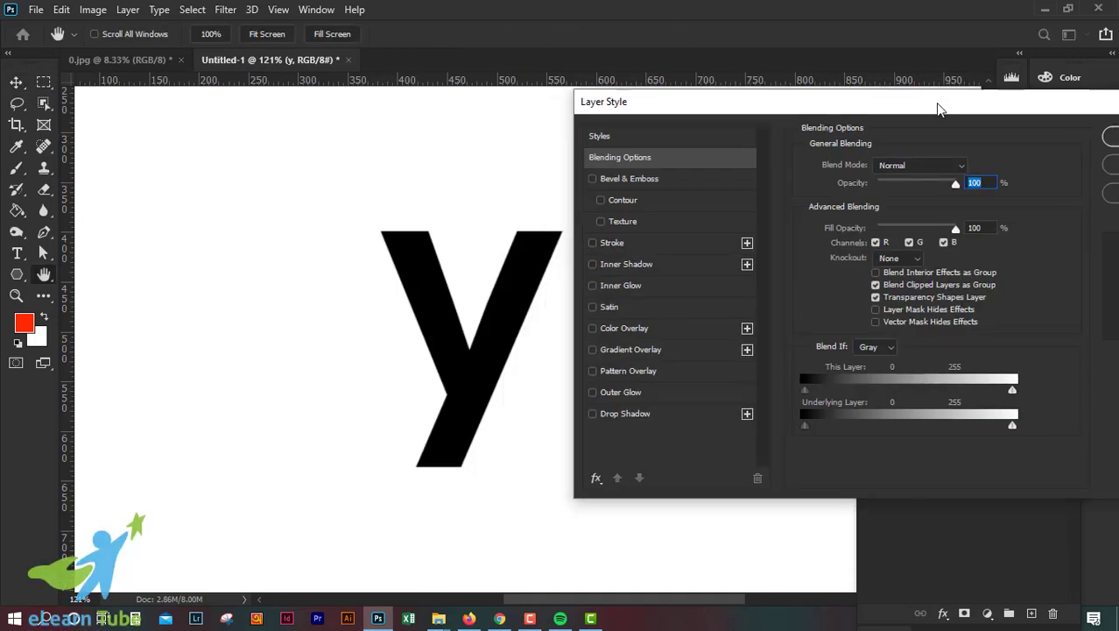
pyautogui.click(636, 396)
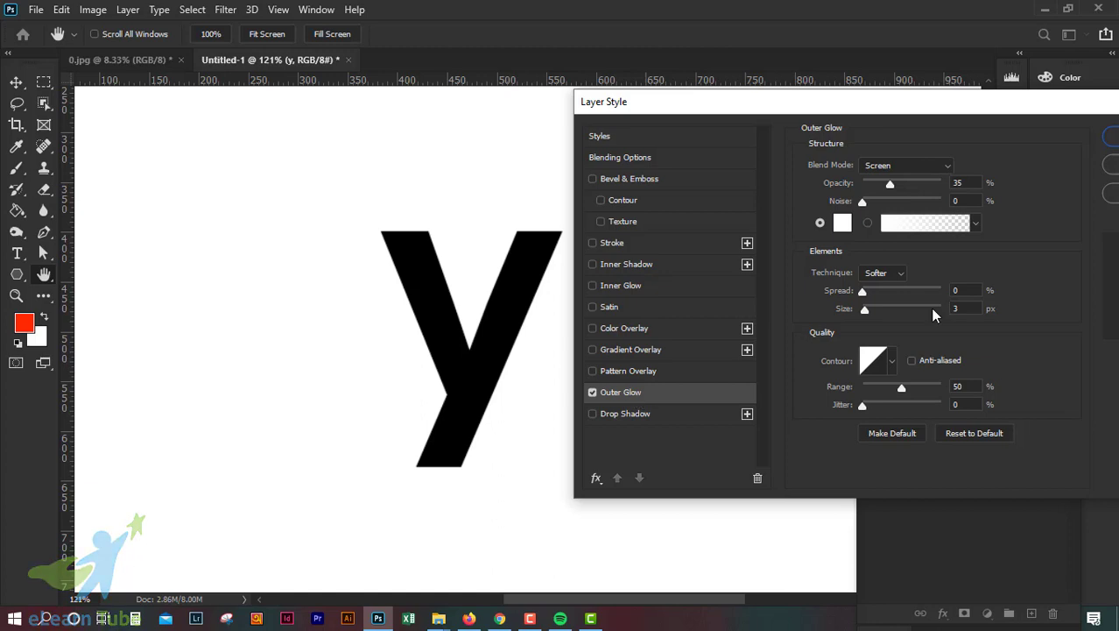
pyautogui.moveTo(890, 183); pyautogui.dragTo(898, 182)
# Check the outer glow's gradient without editing it and set the glow color to yellow ffff00
pyautogui.click(940, 224)
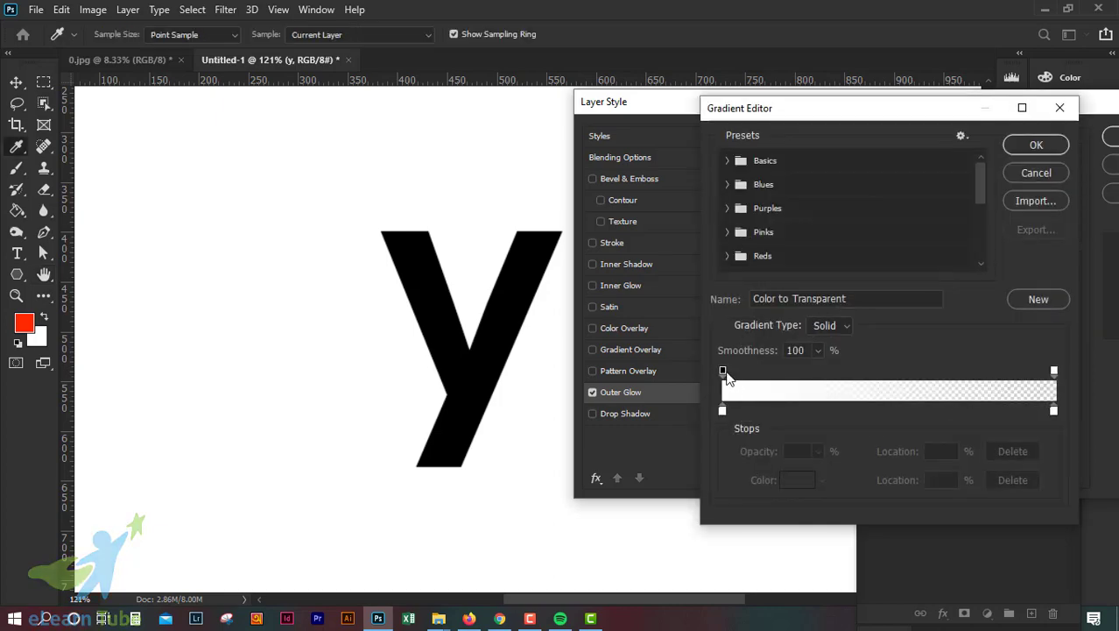
pyautogui.click(1058, 112)
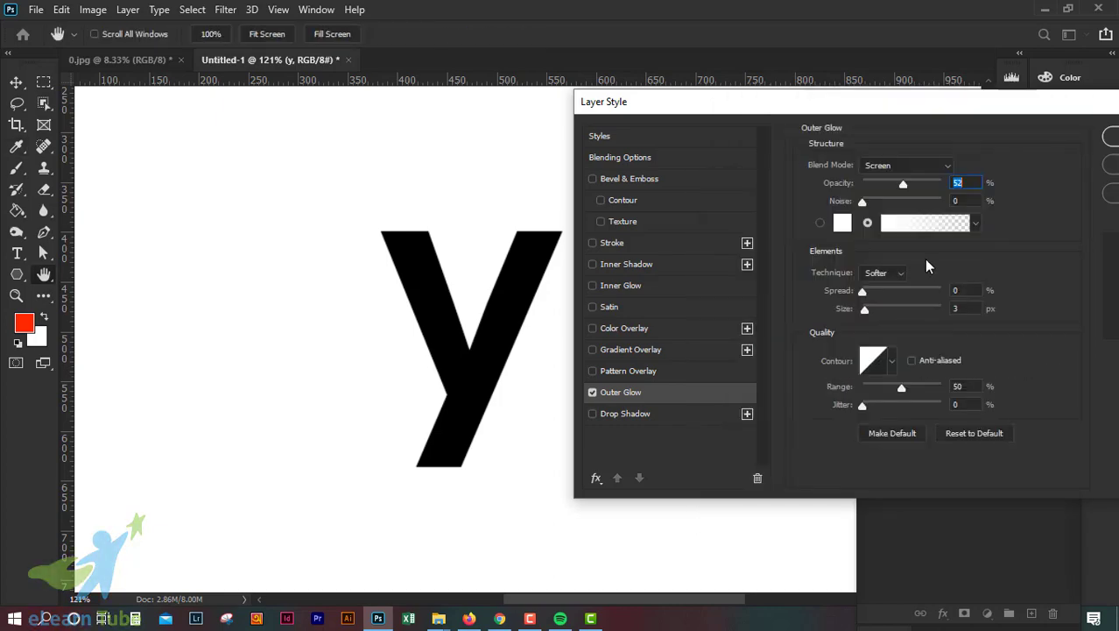
pyautogui.click(845, 226)
pyautogui.write('ffff00')
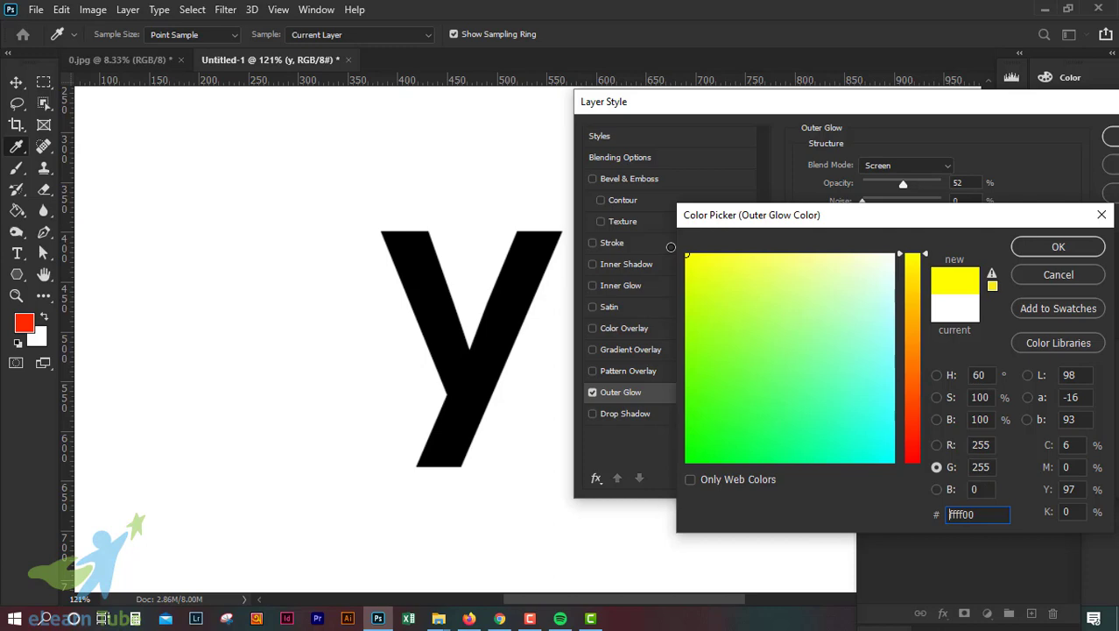
pyautogui.click(1058, 246)
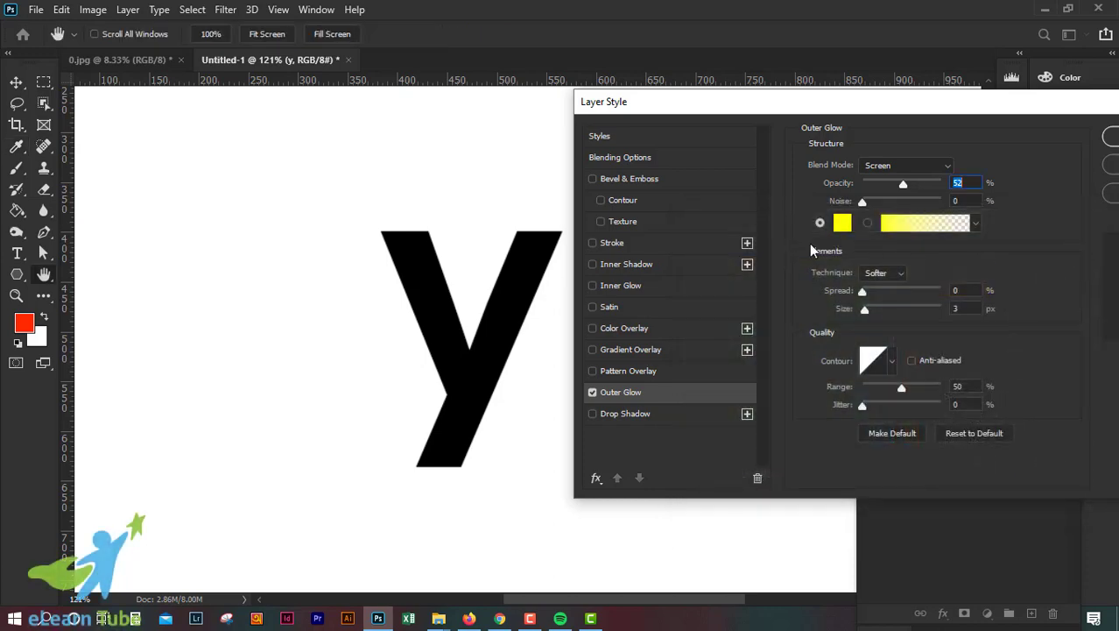
# Set the outer glow to Normal blend mode with 100% opacity, 17% noise and 23% range
pyautogui.click(926, 166)
pyautogui.click(912, 180)
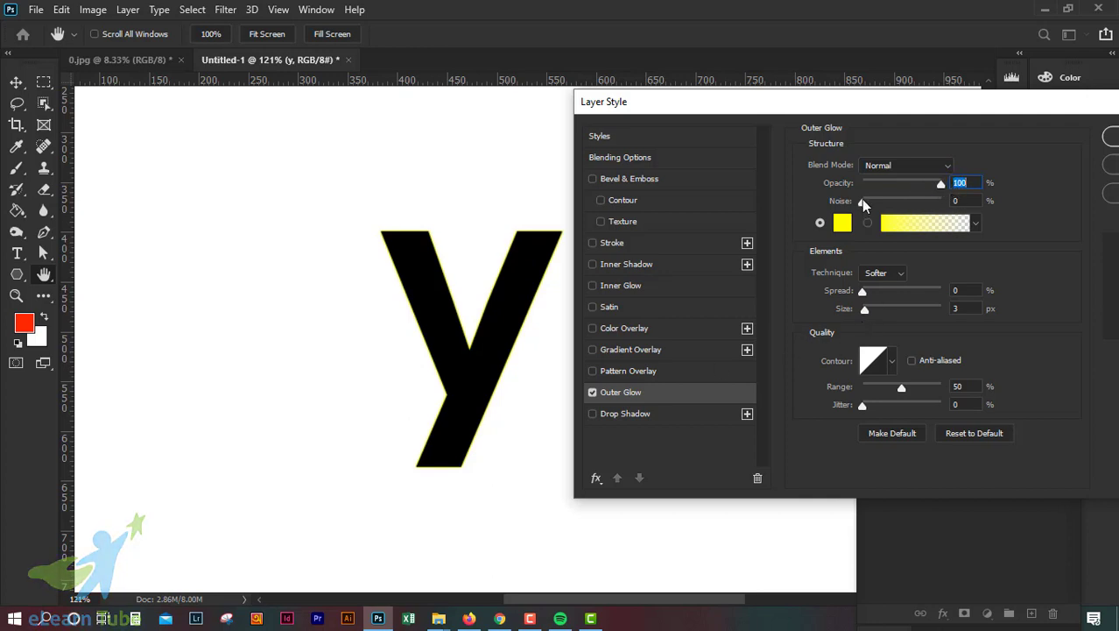
pyautogui.moveTo(862, 200); pyautogui.dragTo(902, 205)
pyautogui.moveTo(902, 386); pyautogui.dragTo(879, 386)
# Shift the starting opacity stop of the outer glow's gradient slightly inward and close the Gradient Editor
pyautogui.click(948, 224)
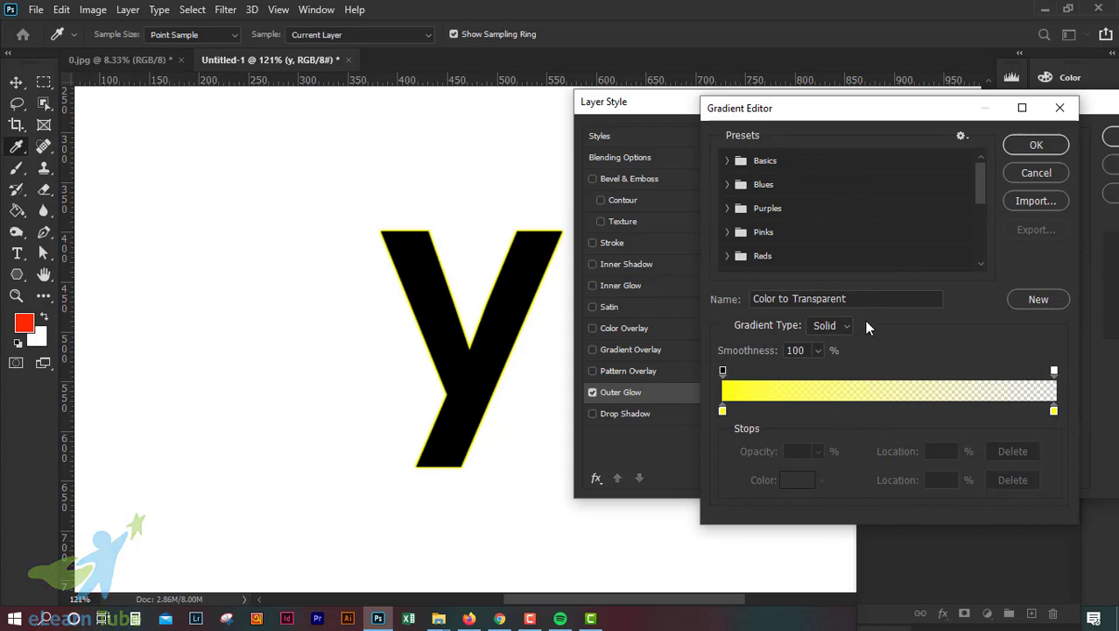
pyautogui.moveTo(723, 371); pyautogui.dragTo(722, 410)
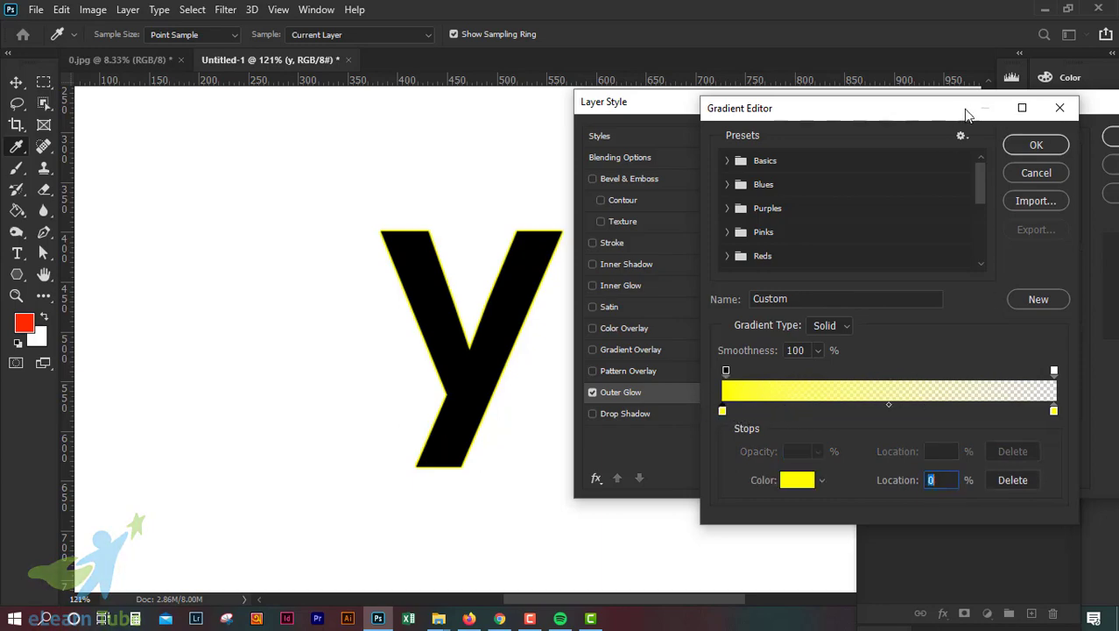
pyautogui.moveTo(969, 112); pyautogui.dragTo(881, 219)
pyautogui.click(925, 249)
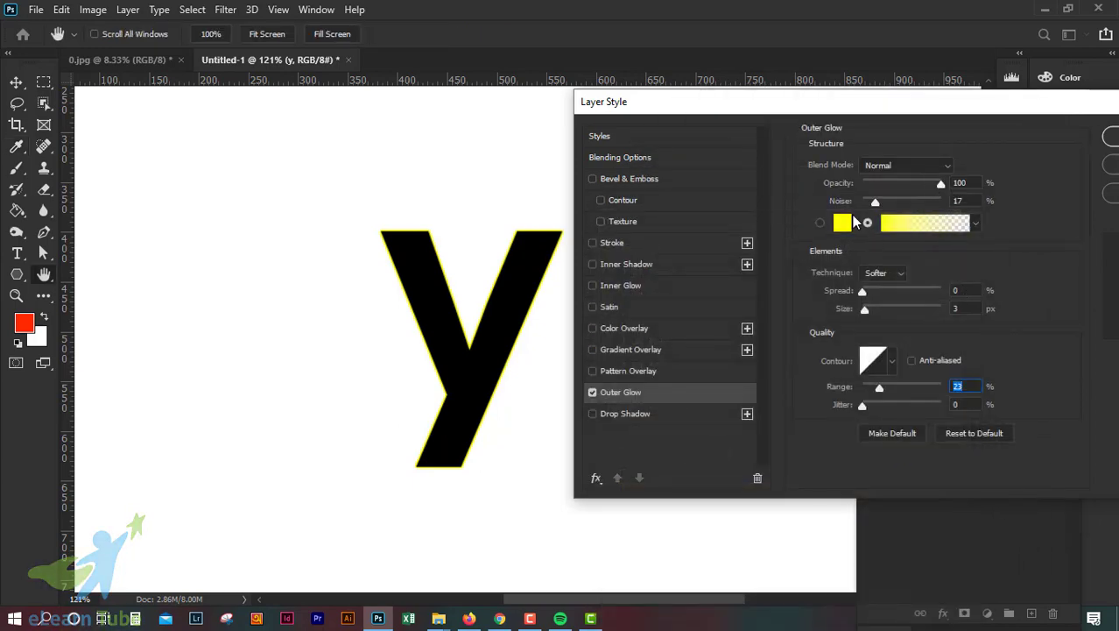
# Try the solid color fill for the outer glow and browse the gradient presets
pyautogui.click(821, 224)
pyautogui.click(977, 225)
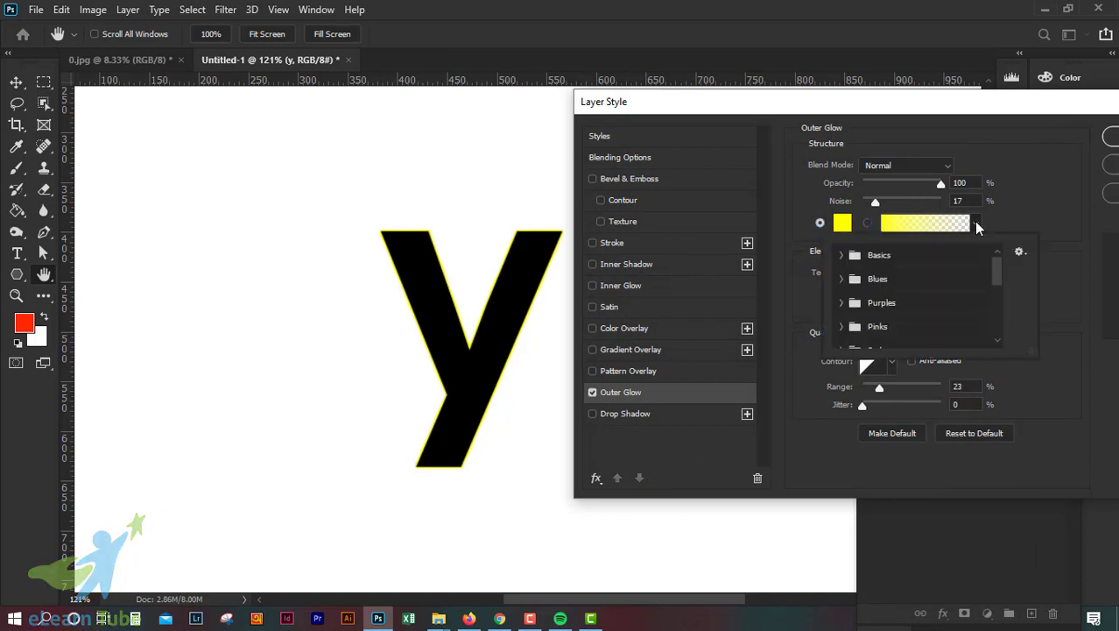
pyautogui.click(870, 225)
# Switch the outer glow to its gradient fill and set its opacity to 63% and size to 18 px
pyautogui.click(867, 223)
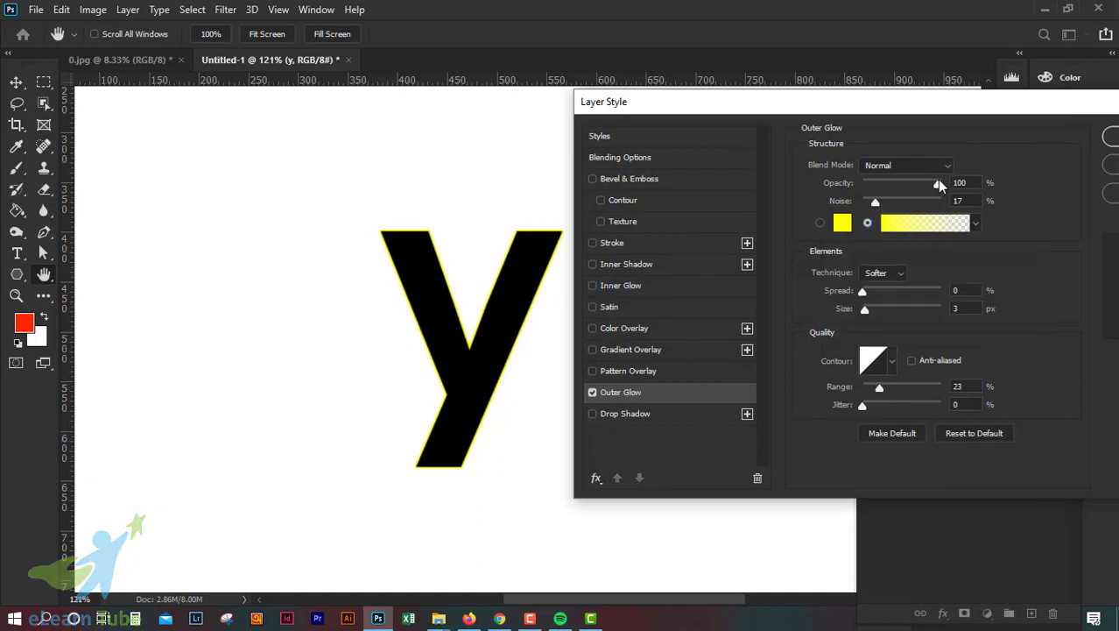
pyautogui.moveTo(882, 184); pyautogui.dragTo(920, 181)
pyautogui.moveTo(863, 311)
pyautogui.mouseDown()
pyautogui.moveTo(915, 308)
pyautogui.moveTo(872, 301)
pyautogui.mouseUp()
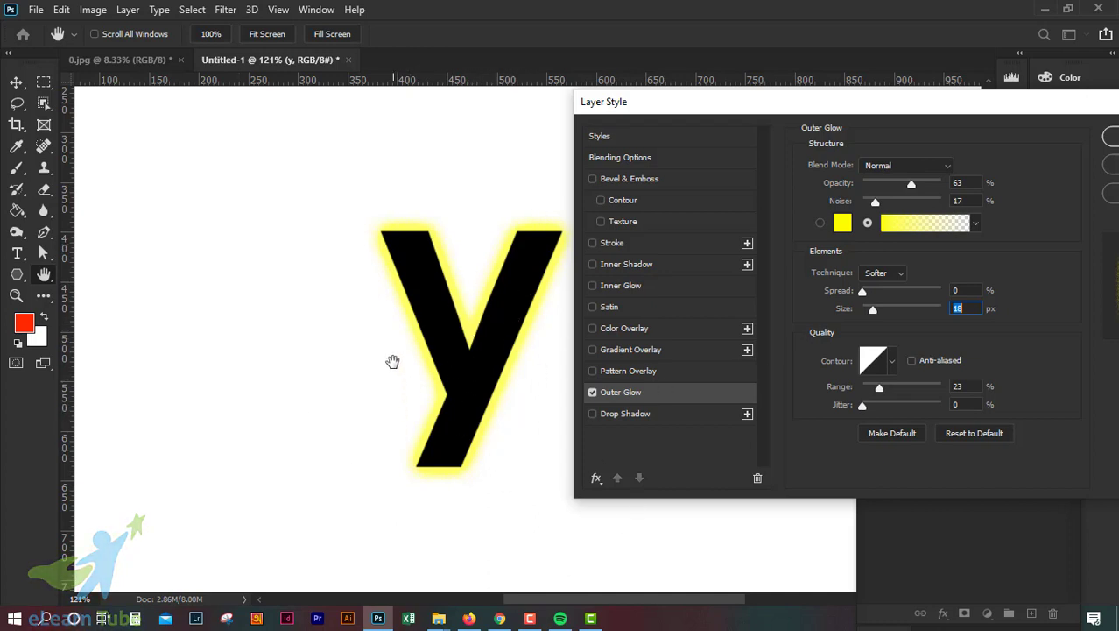
# Compare the Precise and Softer techniques on the outer glow and leave it on Softer
pyautogui.click(896, 274)
pyautogui.click(891, 289)
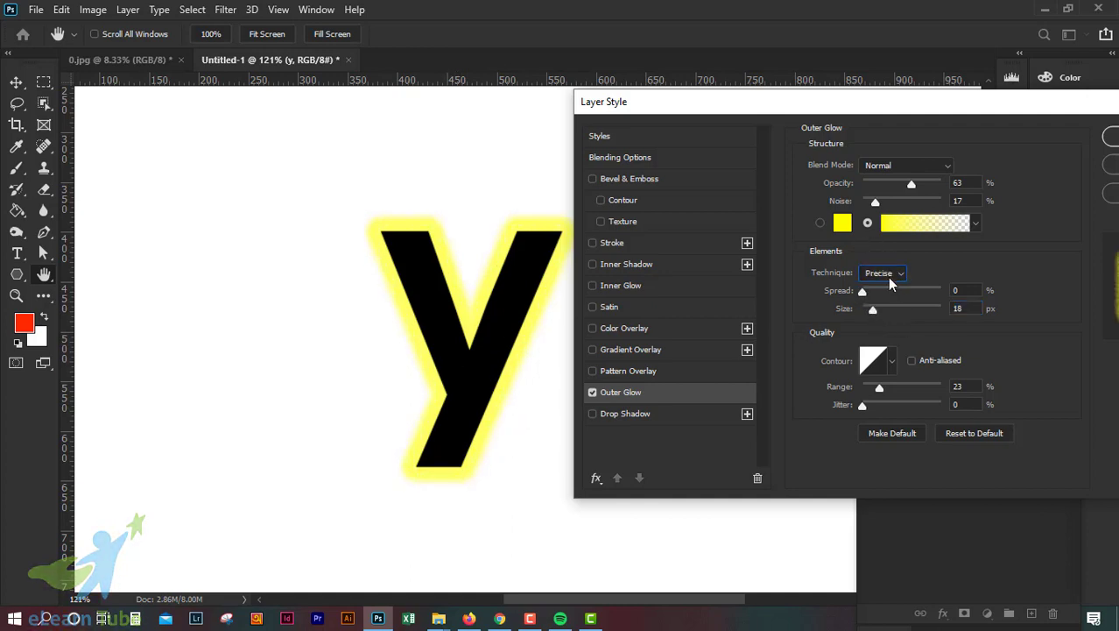
pyautogui.click(889, 277)
pyautogui.click(891, 288)
pyautogui.click(891, 277)
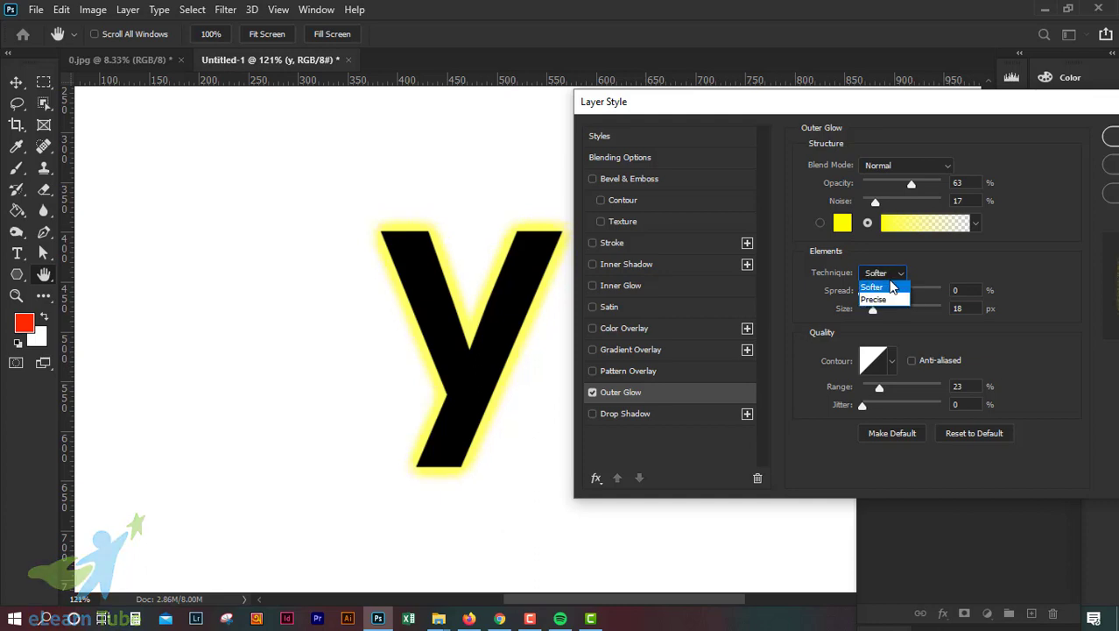
pyautogui.click(876, 298)
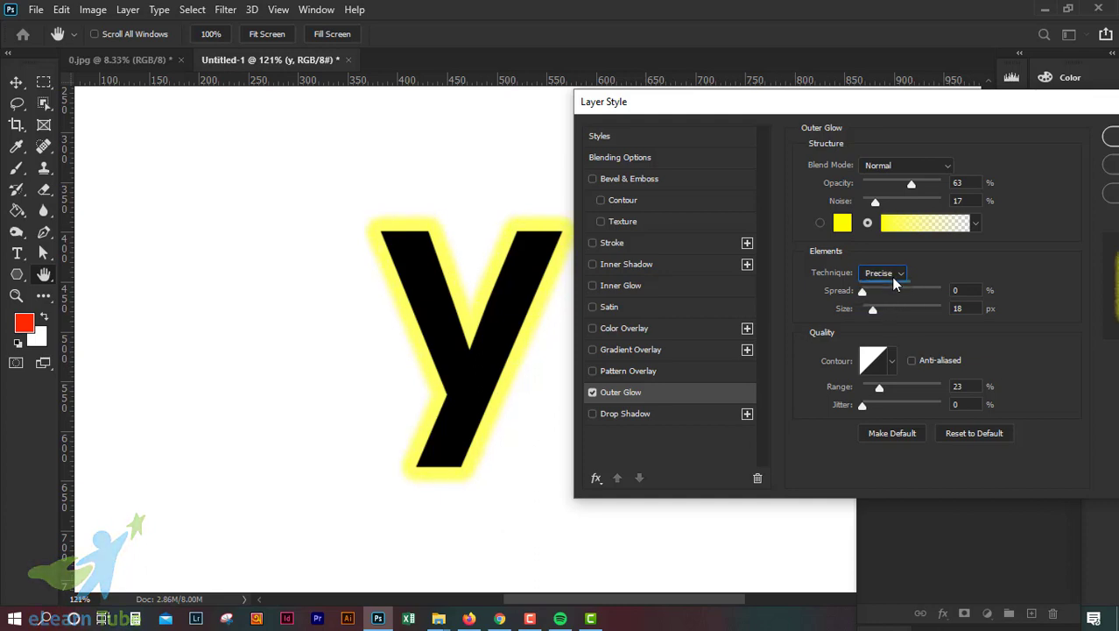
pyautogui.click(892, 275)
pyautogui.click(891, 288)
# Try the outer glow with 1% spread and 0 px size, and test a reshaped contour curve without keeping it
pyautogui.moveTo(867, 296); pyautogui.dragTo(859, 323)
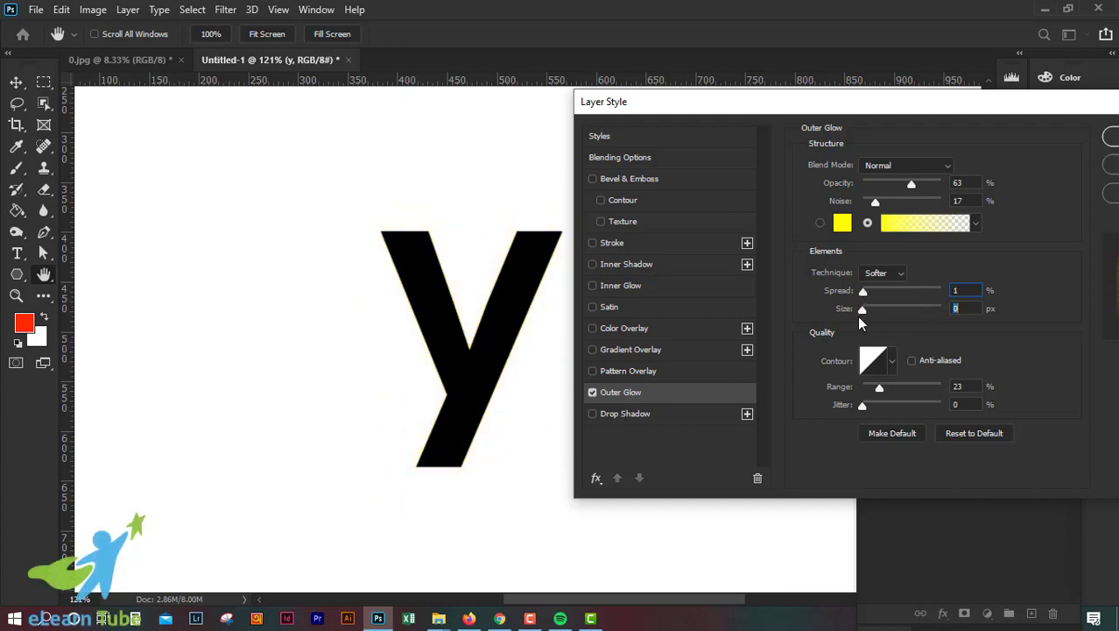
pyautogui.click(873, 359)
pyautogui.moveTo(724, 298); pyautogui.dragTo(709, 280)
pyautogui.click(865, 204)
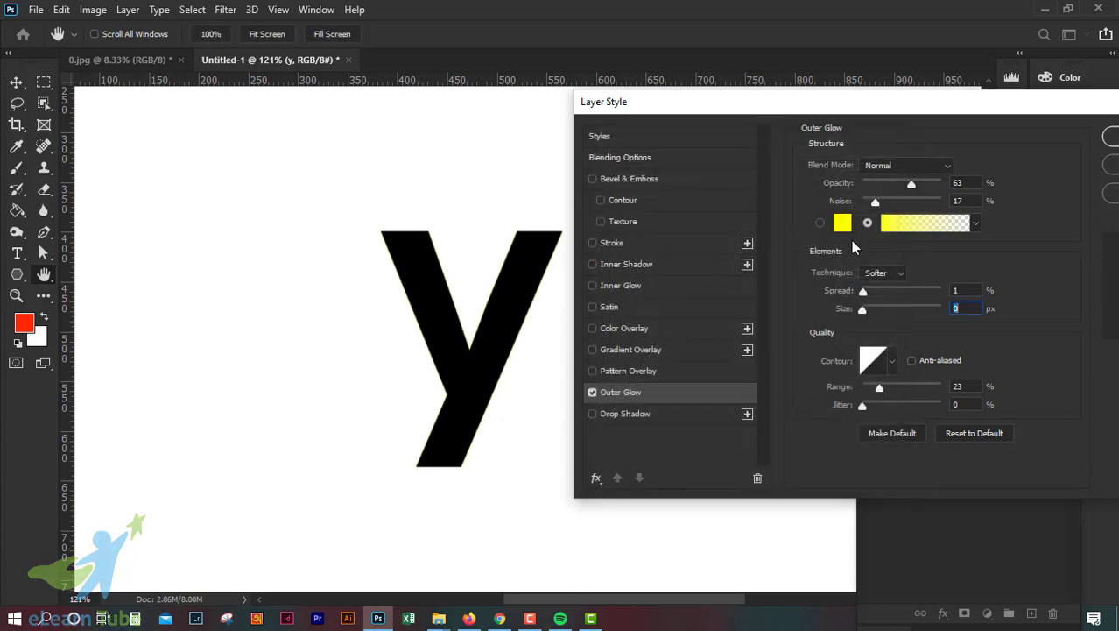
# Set the outer glow's spread to 13% and its size to 18 px
pyautogui.click(871, 291)
pyautogui.moveTo(863, 308); pyautogui.dragTo(872, 309)
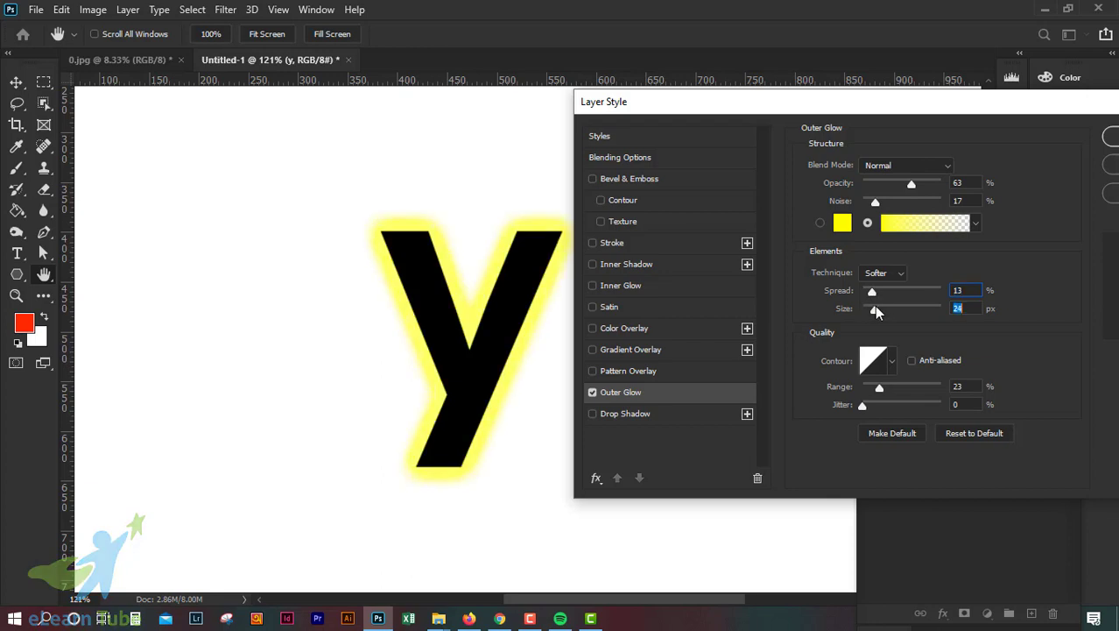
# Try bending the outer glow's contour curve to input 58%, output 31%, and discard the custom contour
pyautogui.click(880, 362)
pyautogui.moveTo(728, 309); pyautogui.dragTo(731, 350)
pyautogui.click(879, 208)
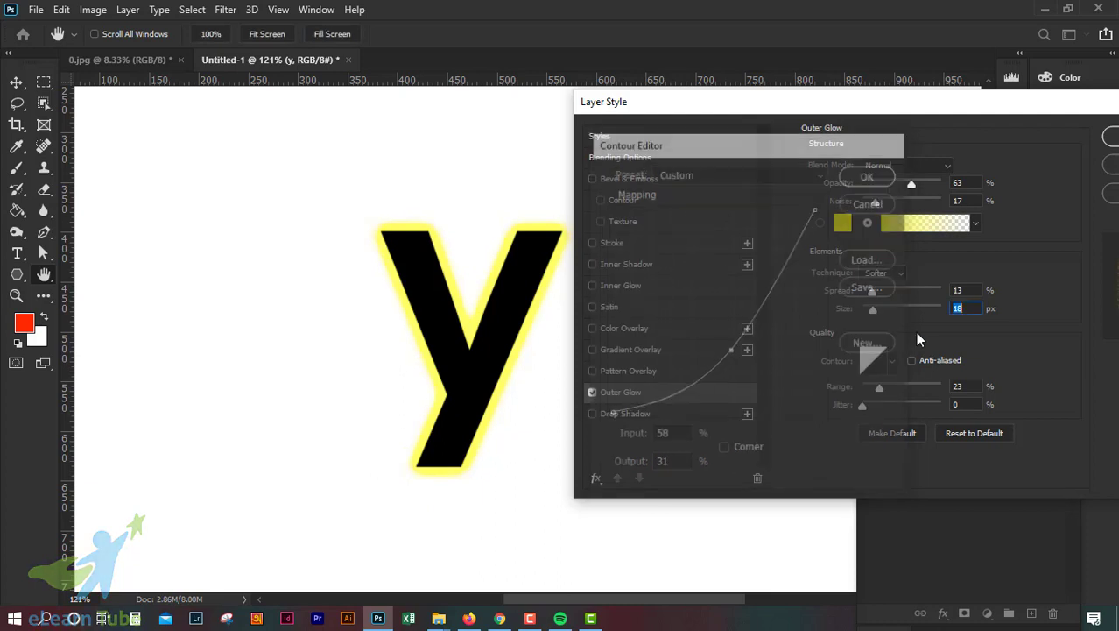
pyautogui.click(877, 363)
pyautogui.click(893, 143)
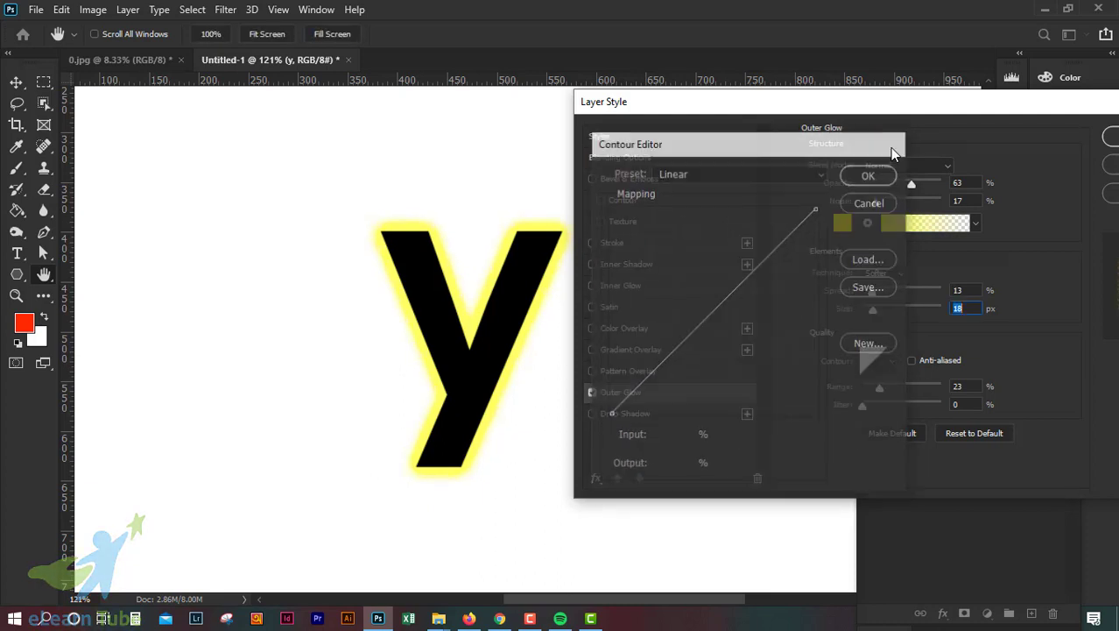
# Try out several contour presets on the outer glow and apply the single-peak one
pyautogui.click(892, 360)
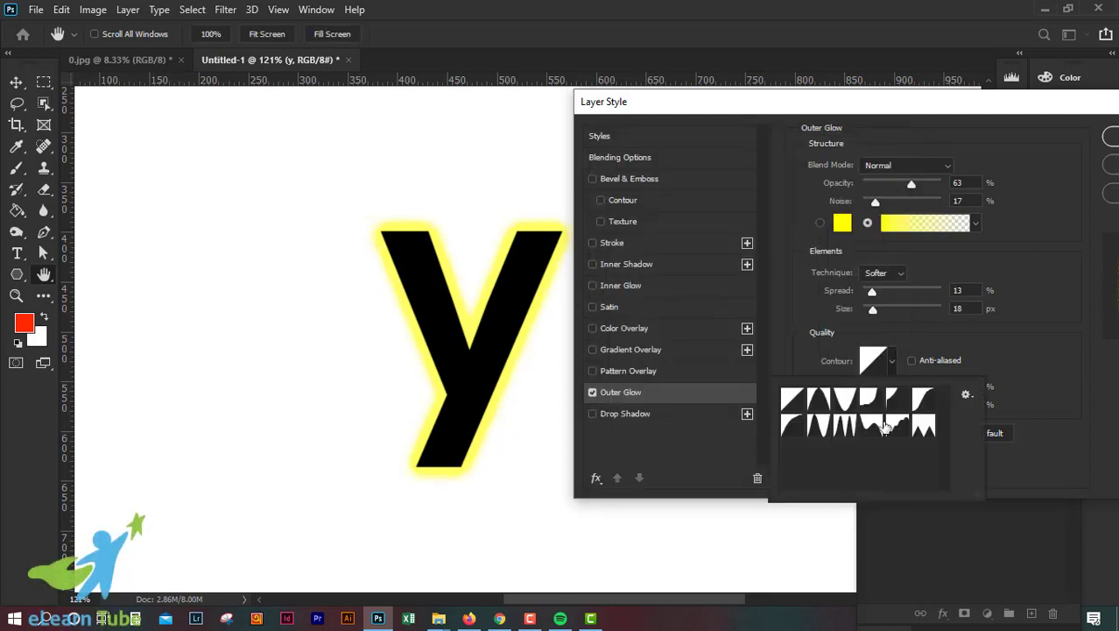
pyautogui.click(923, 401)
pyautogui.click(925, 429)
pyautogui.click(895, 426)
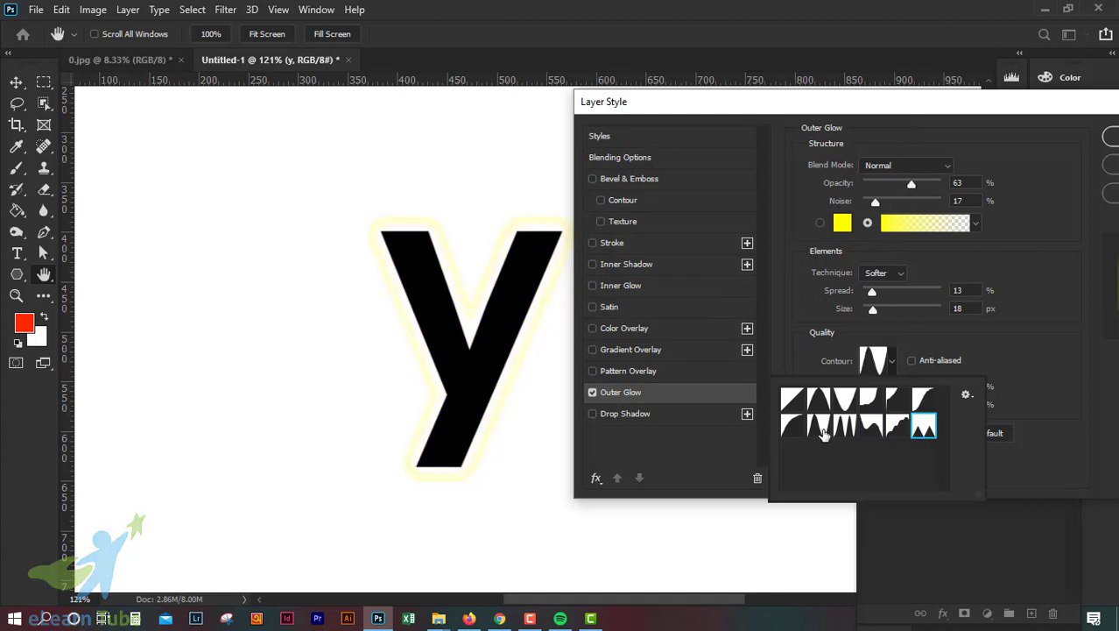
pyautogui.click(819, 426)
pyautogui.click(793, 426)
pyautogui.click(819, 400)
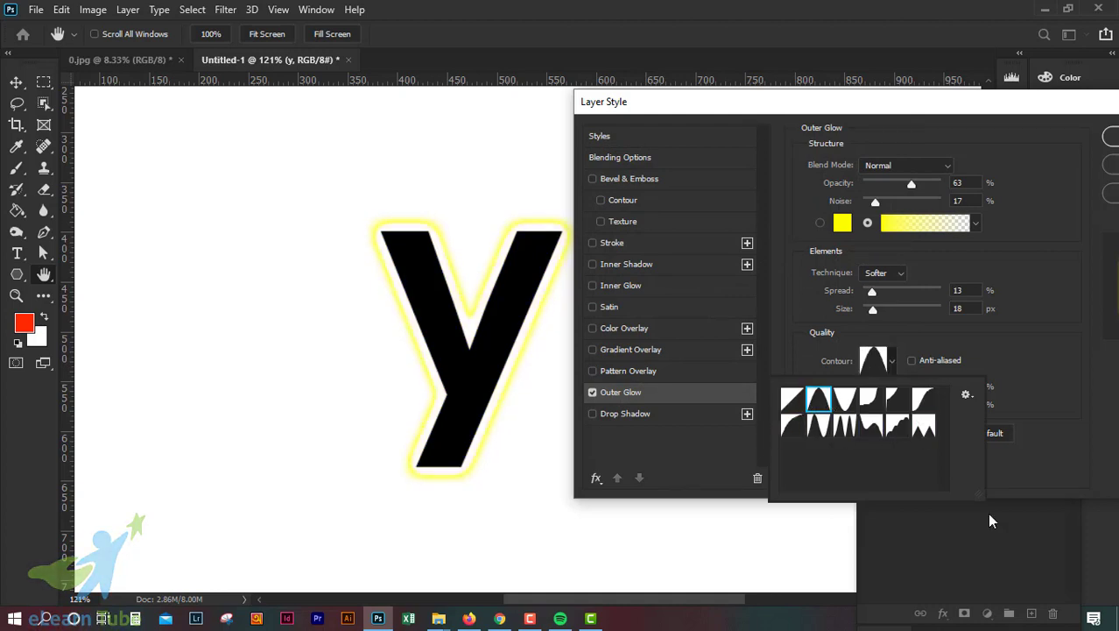
pyautogui.click(1010, 369)
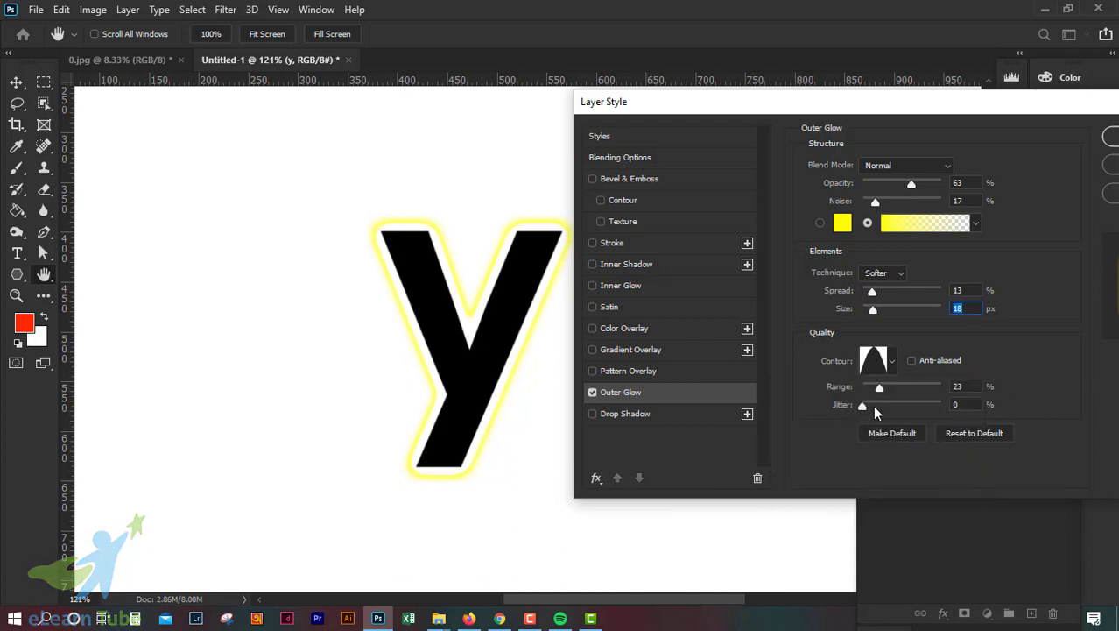
# Experiment with the outer glow's quality settings, leaving range at 58% and jitter at 33%
pyautogui.moveTo(879, 389); pyautogui.dragTo(916, 408)
pyautogui.moveTo(939, 402)
pyautogui.mouseDown()
pyautogui.moveTo(910, 394)
pyautogui.moveTo(926, 398)
pyautogui.mouseUp()
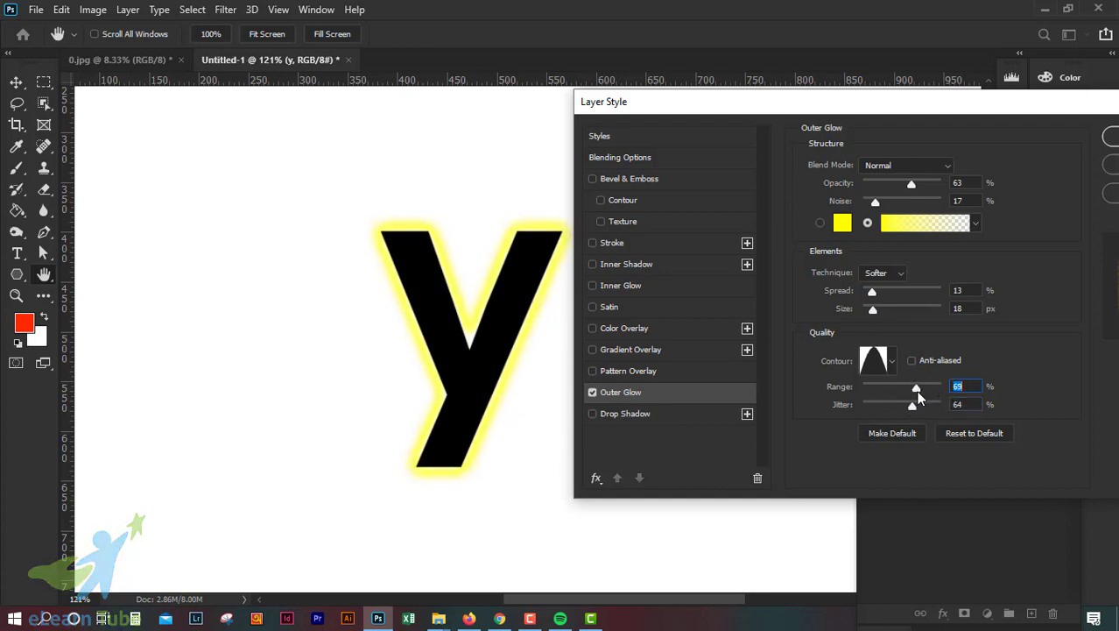
pyautogui.moveTo(1013, 101)
pyautogui.mouseDown()
pyautogui.moveTo(865, 103)
pyautogui.moveTo(993, 98)
pyautogui.mouseUp()
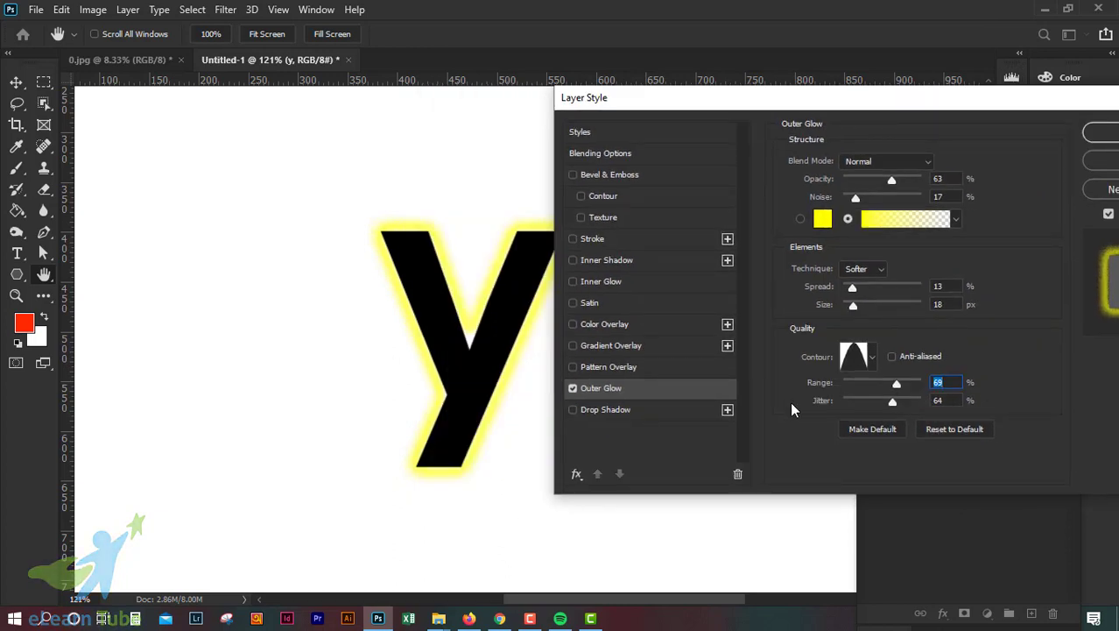
pyautogui.moveTo(892, 403); pyautogui.dragTo(849, 401)
pyautogui.moveTo(897, 386)
pyautogui.mouseDown()
pyautogui.moveTo(877, 389)
pyautogui.moveTo(908, 385)
pyautogui.mouseUp()
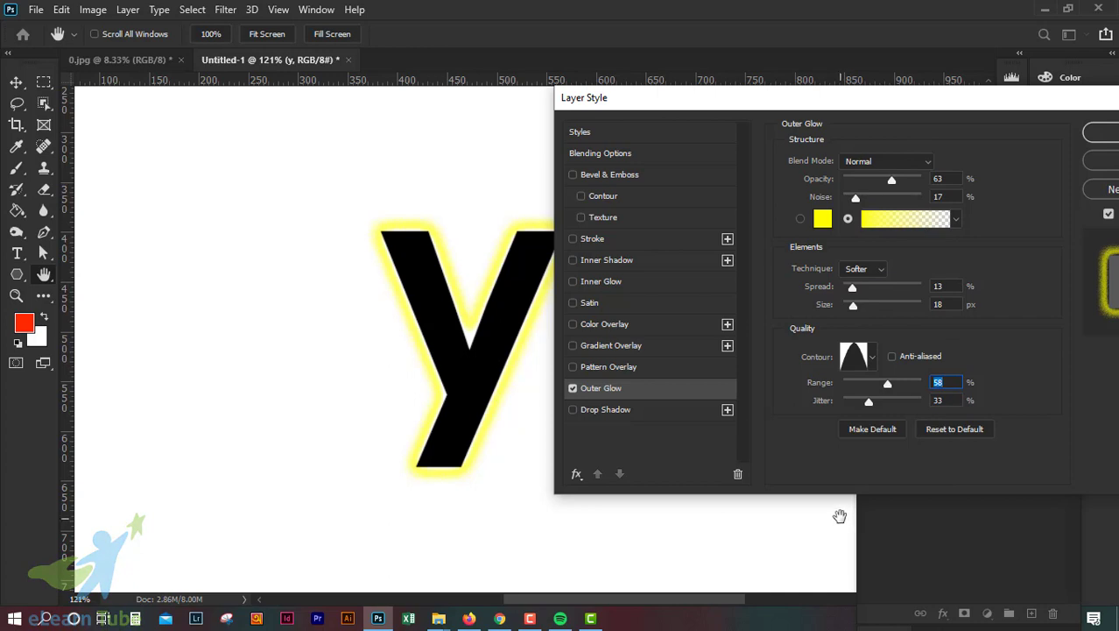
# Turn off the outer glow and enable Pattern Overlay on the y layer
pyautogui.moveTo(963, 106); pyautogui.dragTo(921, 119)
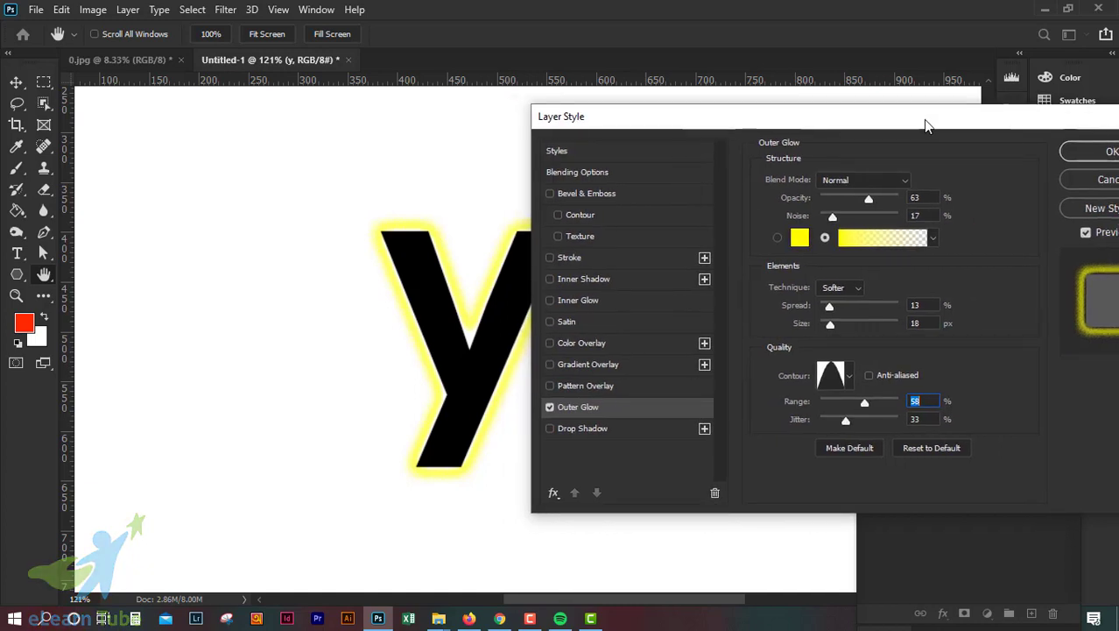
pyautogui.click(550, 407)
pyautogui.click(601, 386)
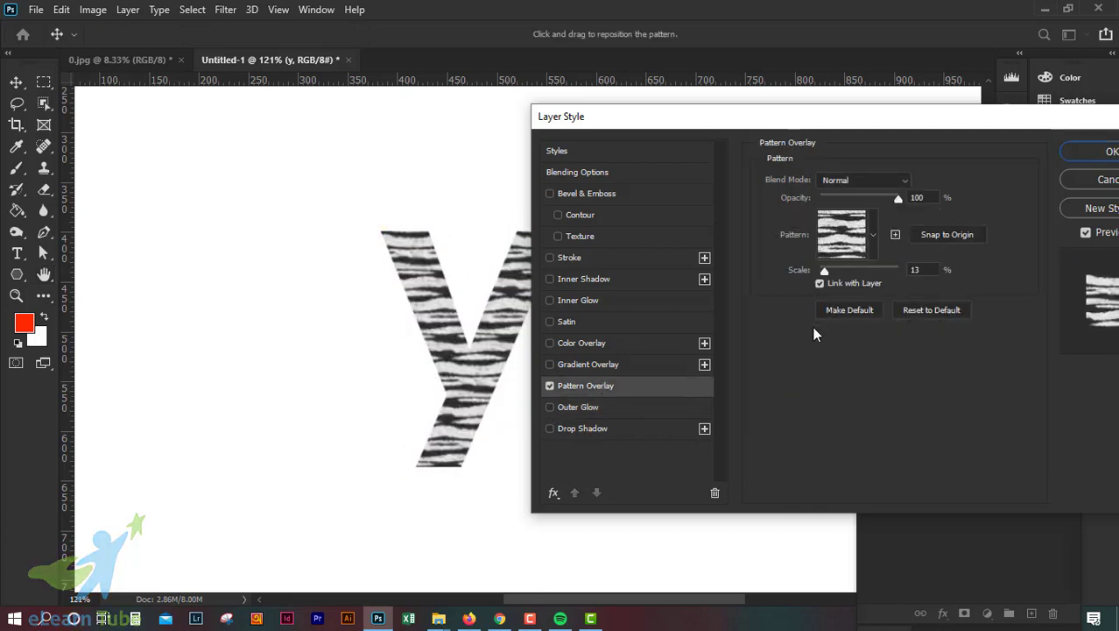
pyautogui.moveTo(808, 120)
pyautogui.mouseDown()
pyautogui.moveTo(879, 109)
pyautogui.moveTo(861, 99)
pyautogui.moveTo(839, 125)
pyautogui.moveTo(807, 120)
pyautogui.moveTo(821, 125)
pyautogui.mouseUp()
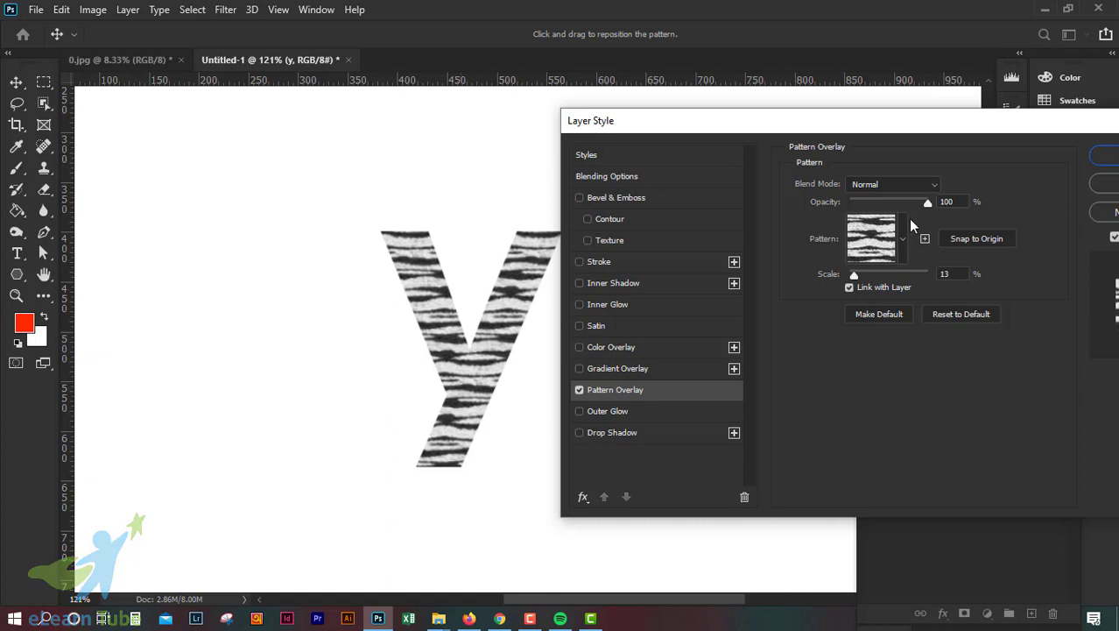
pyautogui.click(919, 189)
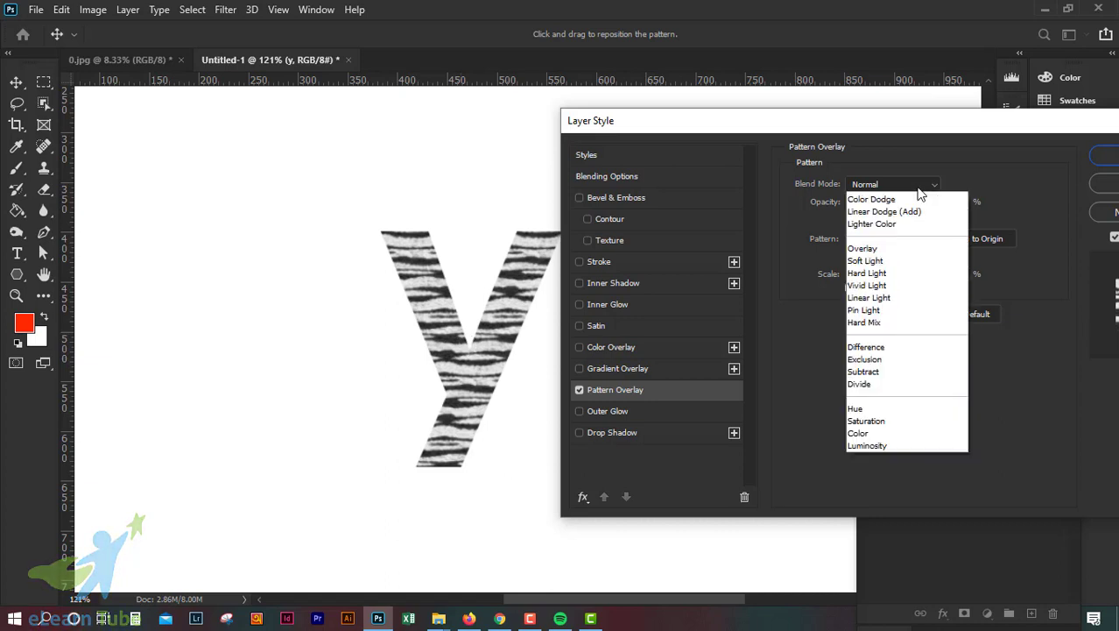
pyautogui.click(921, 193)
pyautogui.moveTo(934, 203)
pyautogui.mouseDown()
pyautogui.moveTo(875, 208)
pyautogui.moveTo(933, 214)
pyautogui.mouseUp()
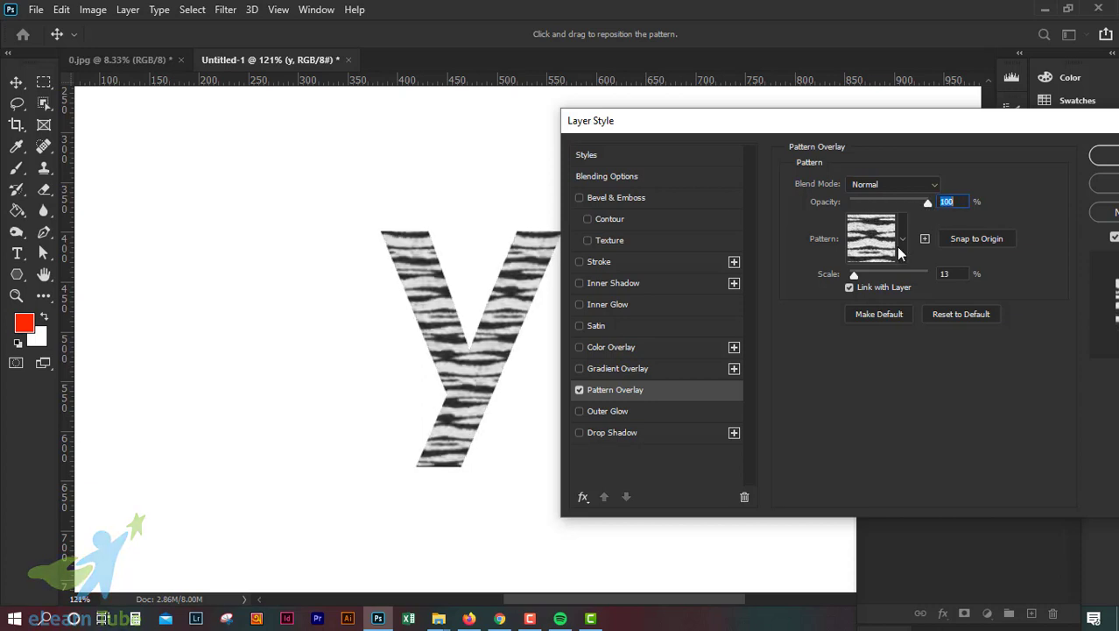
# Try several Water patterns on the y's pattern overlay, and apply the black-and-yellow checkerboard pattern
pyautogui.click(901, 241)
pyautogui.click(1010, 155)
pyautogui.click(903, 248)
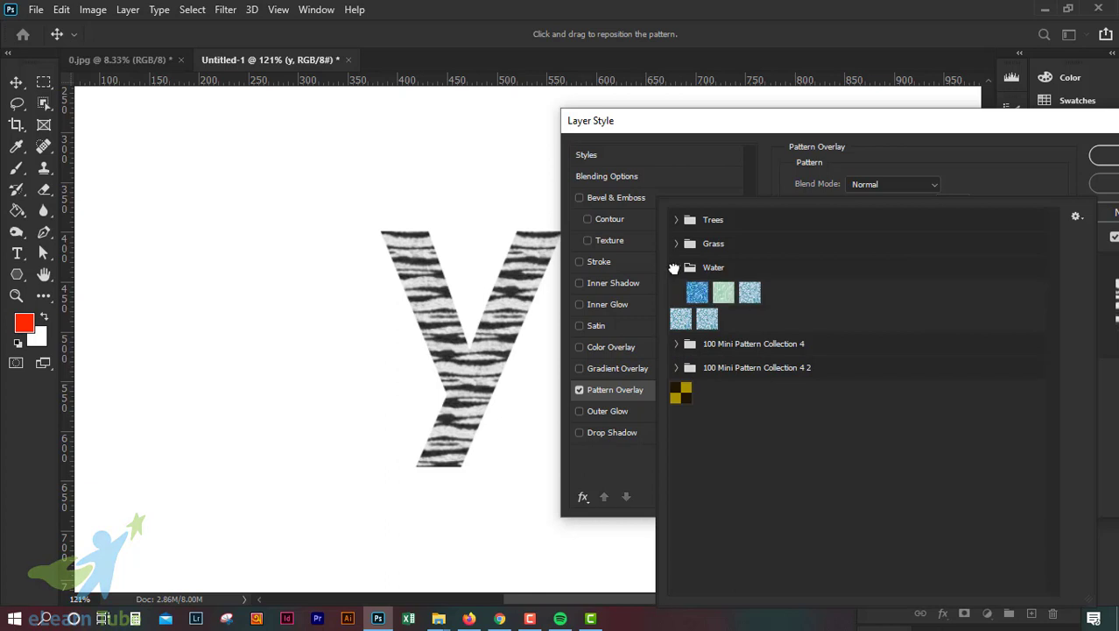
pyautogui.click(697, 292)
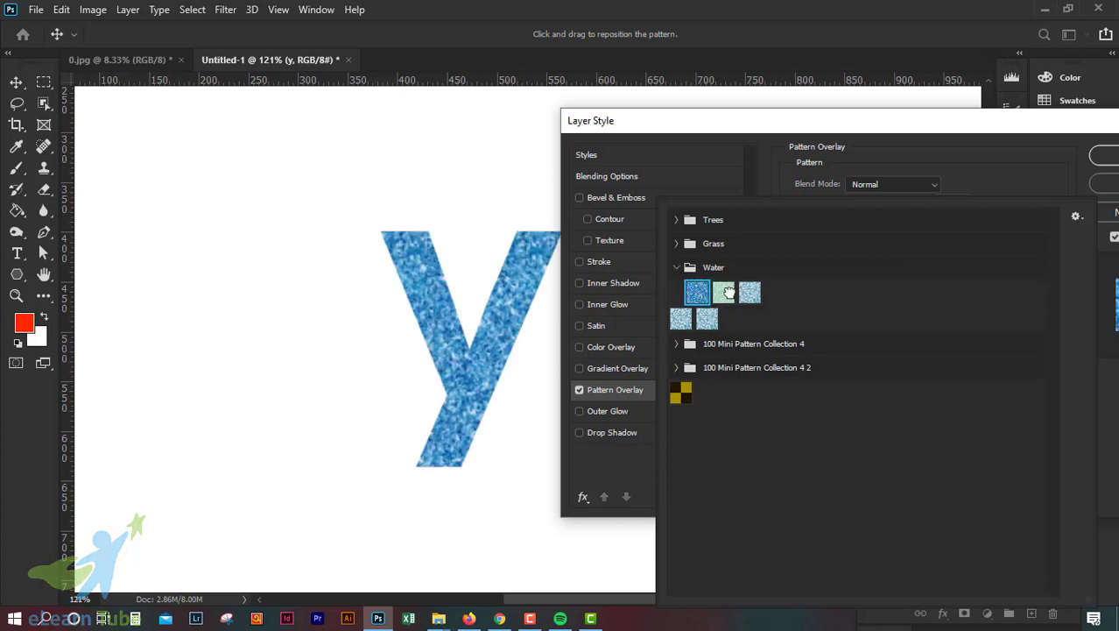
pyautogui.click(727, 291)
pyautogui.click(750, 292)
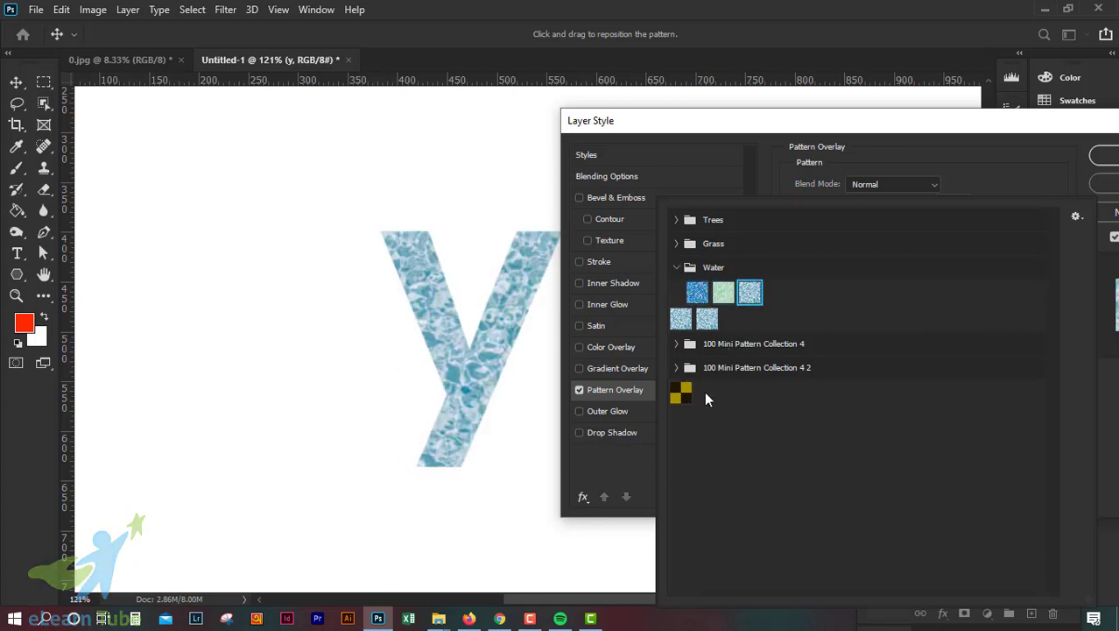
pyautogui.click(680, 395)
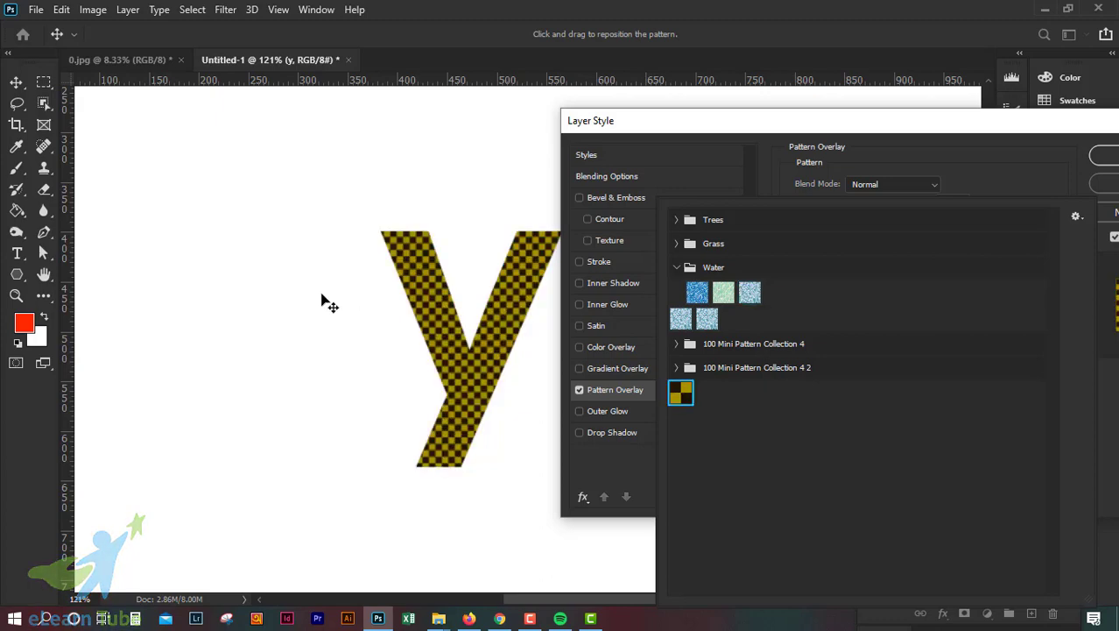
pyautogui.click(1016, 129)
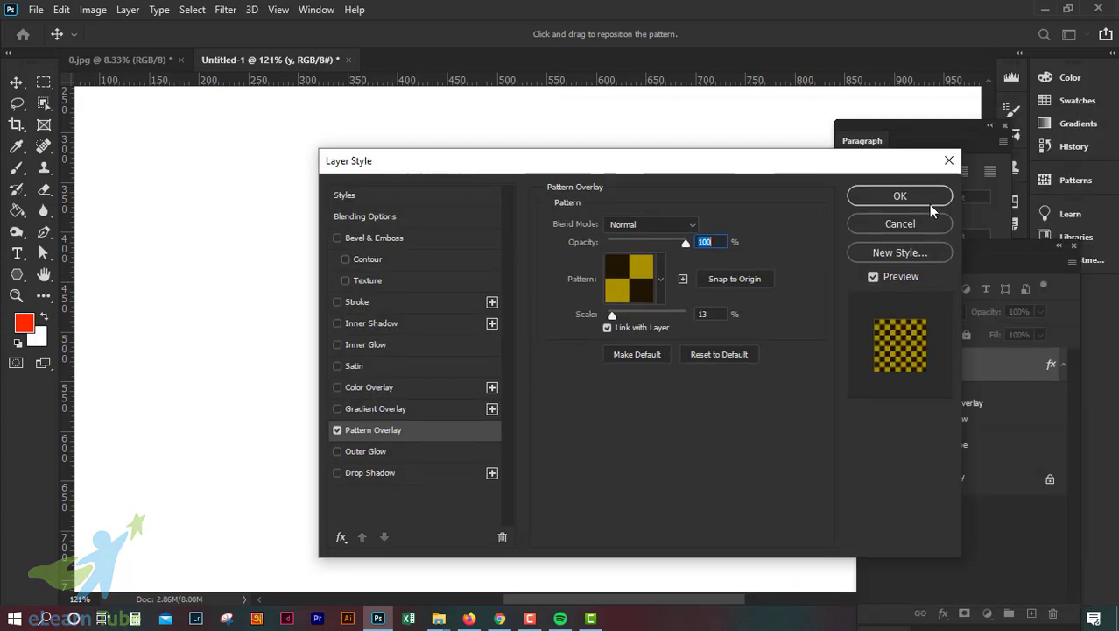
pyautogui.click(930, 192)
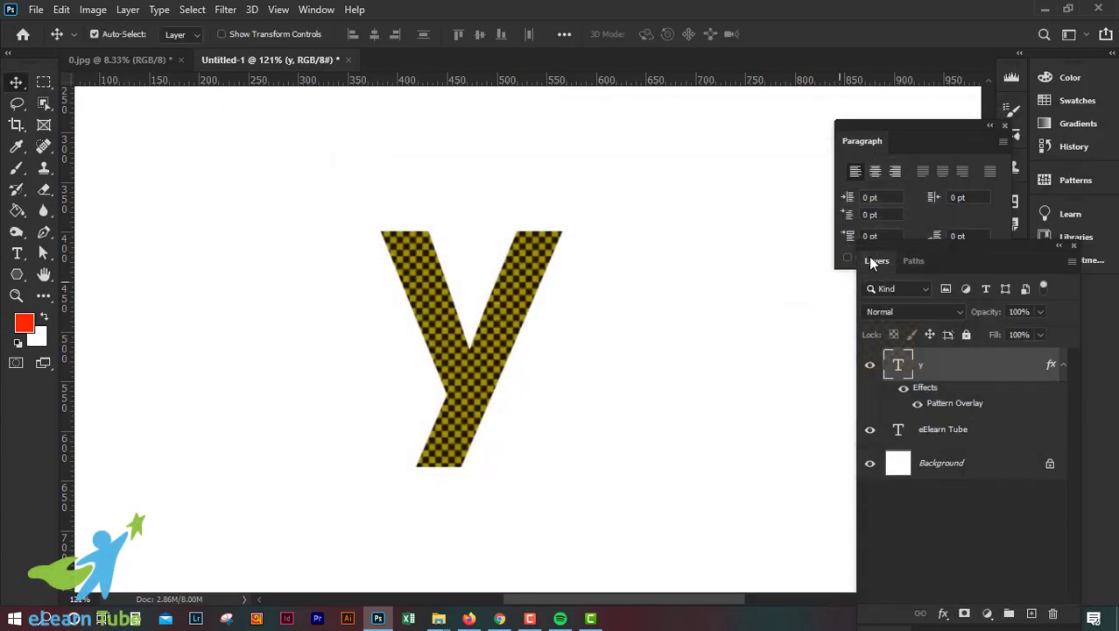
# Set the y layer's checkerboard pattern overlay scale to 9% and apply the layer style
pyautogui.doubleClick(957, 368)
pyautogui.moveTo(711, 166); pyautogui.dragTo(954, 157)
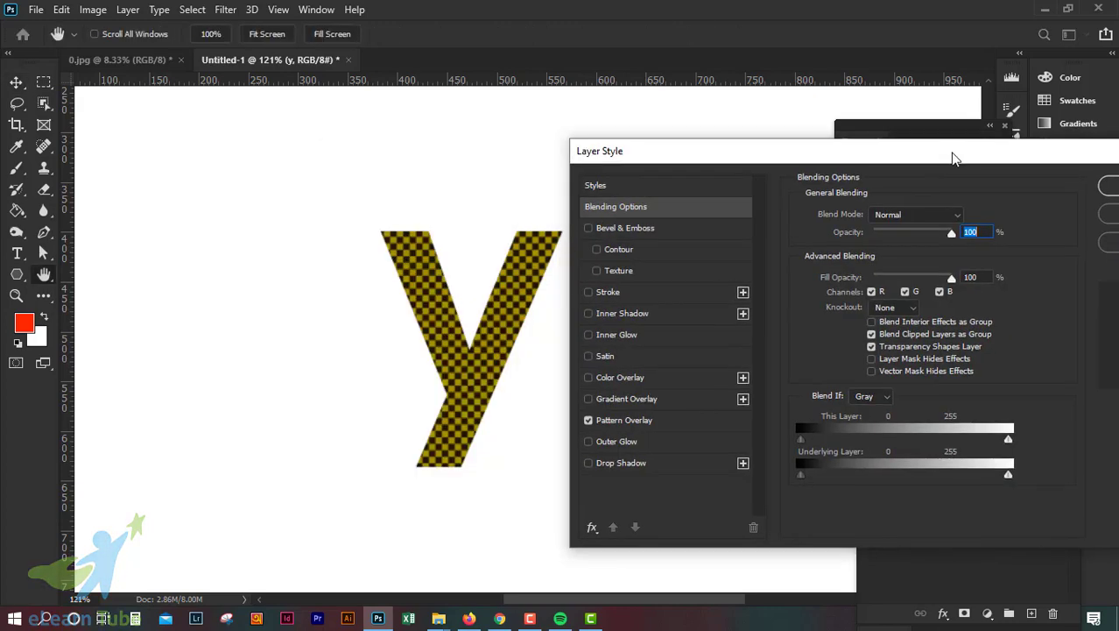
pyautogui.click(671, 421)
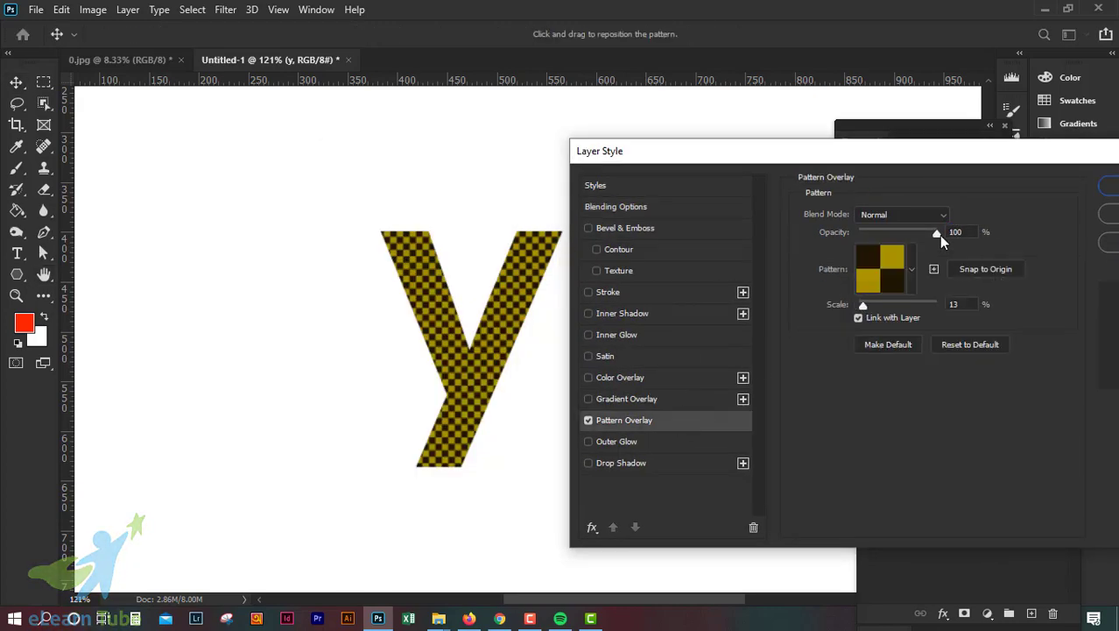
pyautogui.moveTo(939, 234)
pyautogui.mouseDown()
pyautogui.moveTo(914, 236)
pyautogui.moveTo(937, 234)
pyautogui.mouseUp()
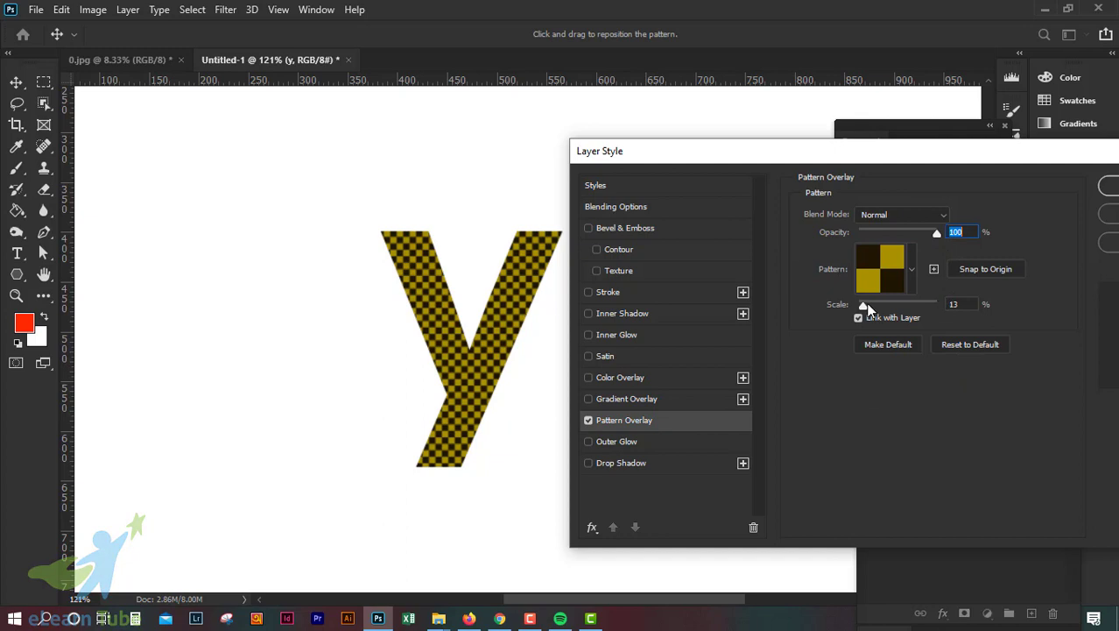
pyautogui.moveTo(864, 305)
pyautogui.mouseDown()
pyautogui.moveTo(901, 305)
pyautogui.moveTo(864, 303)
pyautogui.mouseUp()
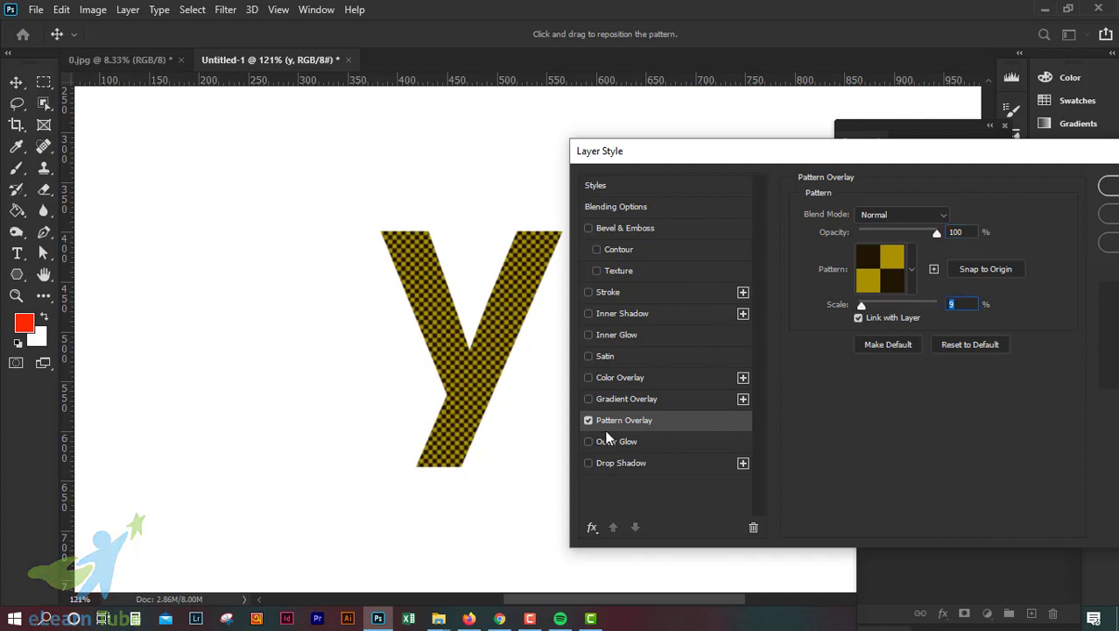
pyautogui.moveTo(789, 155); pyautogui.dragTo(717, 155)
pyautogui.click(1069, 197)
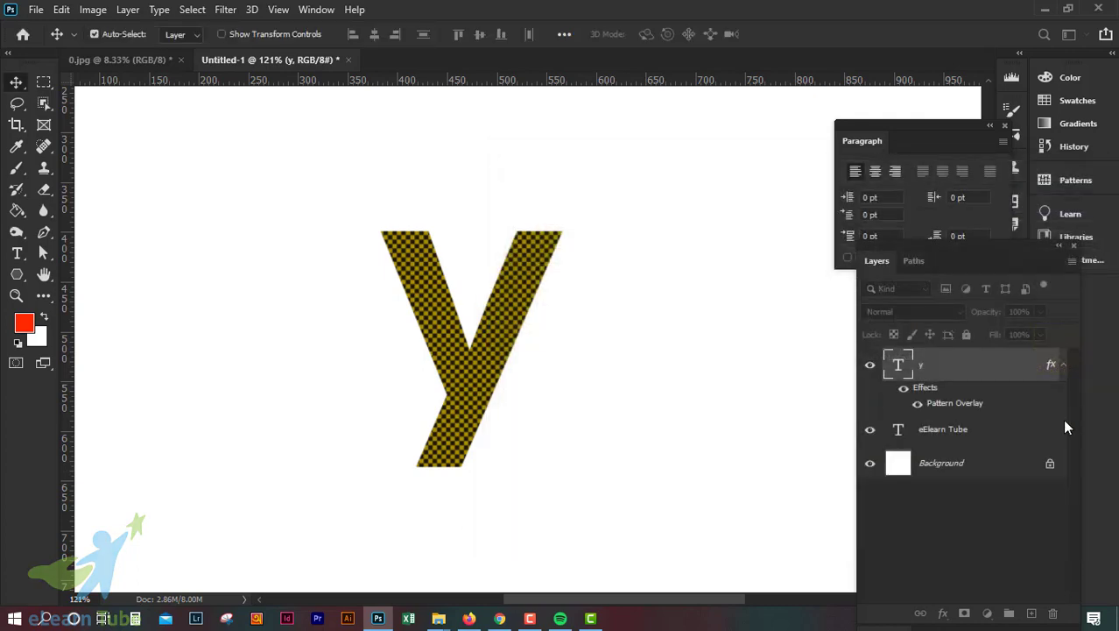
# Enable Gradient Overlay on the y layer, keeping Pattern Overlay switched on
pyautogui.doubleClick(993, 377)
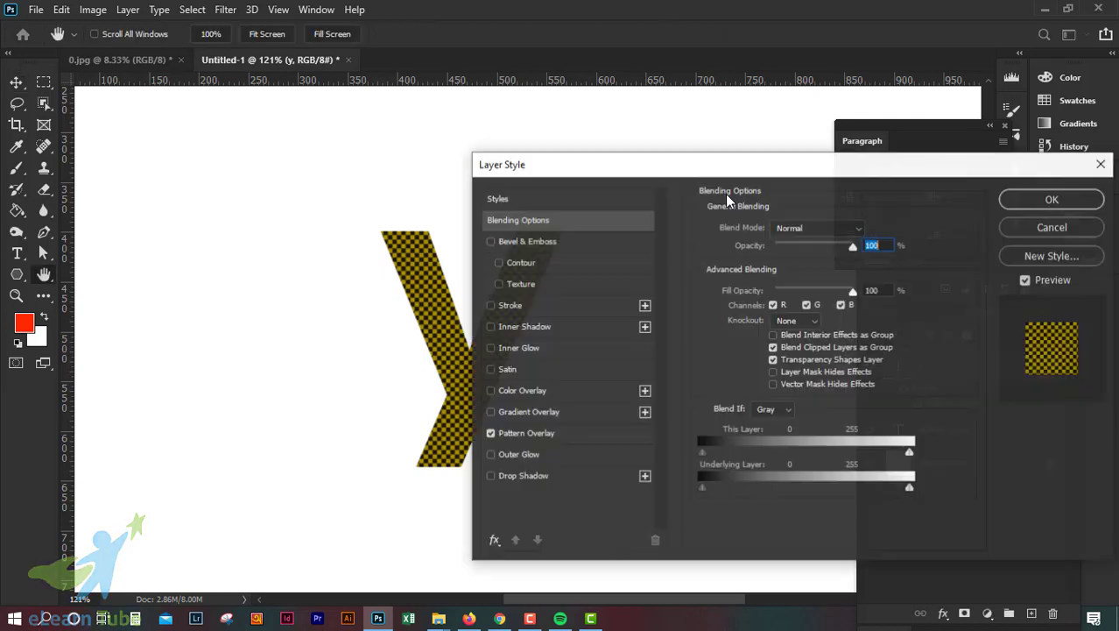
pyautogui.moveTo(716, 164); pyautogui.dragTo(823, 103)
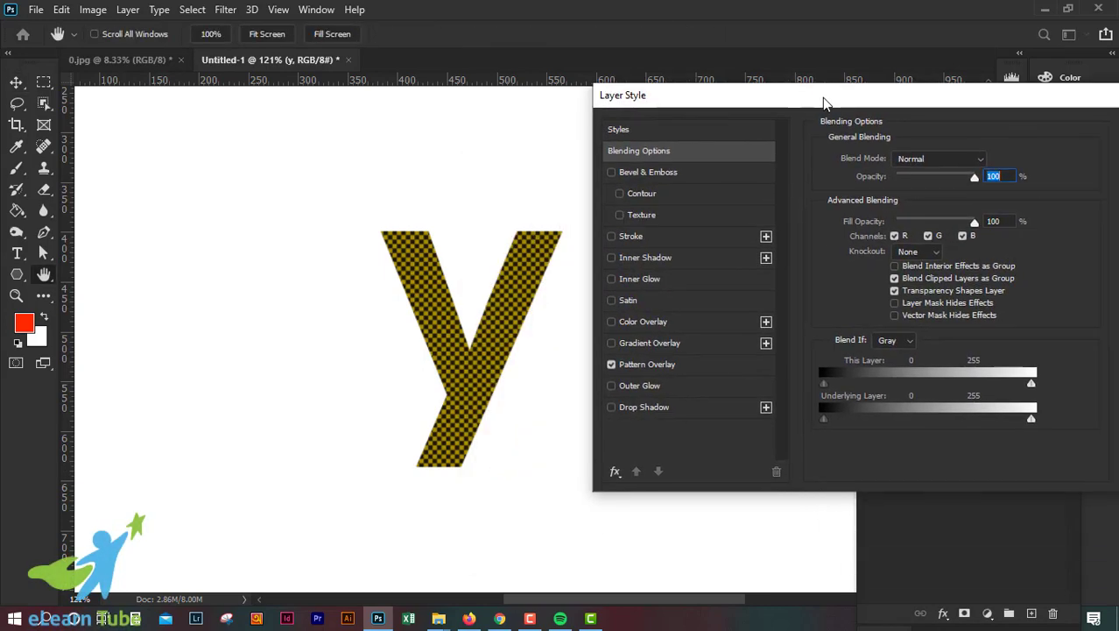
pyautogui.click(638, 344)
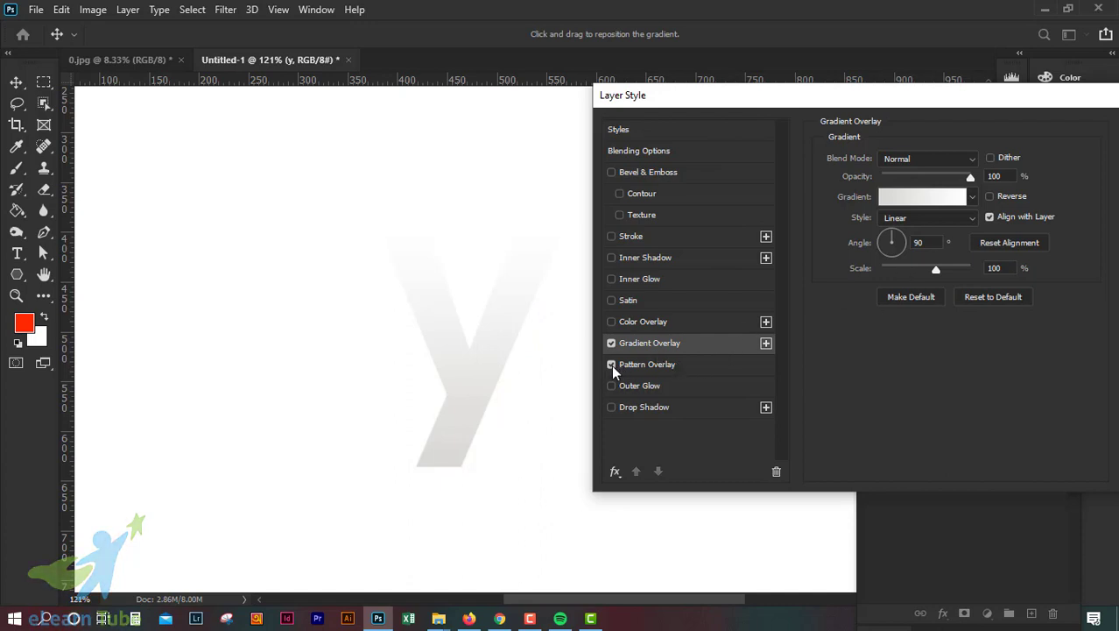
pyautogui.click(638, 364)
pyautogui.click(648, 343)
# Apply the Blue_14 preset from the Blues group to the gradient overlay
pyautogui.click(939, 199)
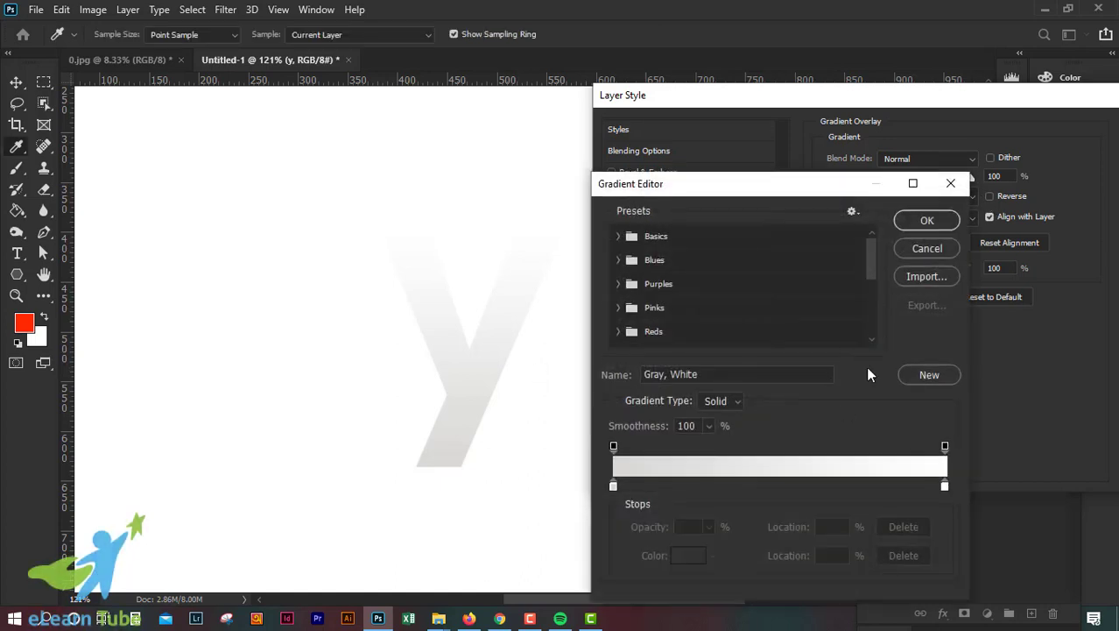
pyautogui.click(619, 260)
pyautogui.click(744, 286)
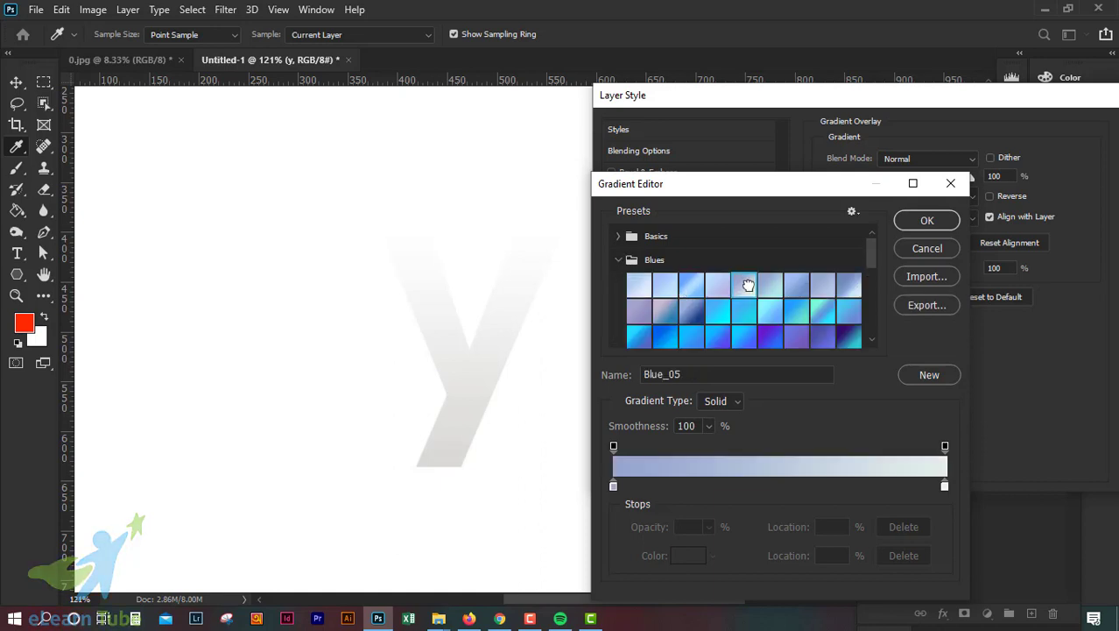
pyautogui.click(745, 314)
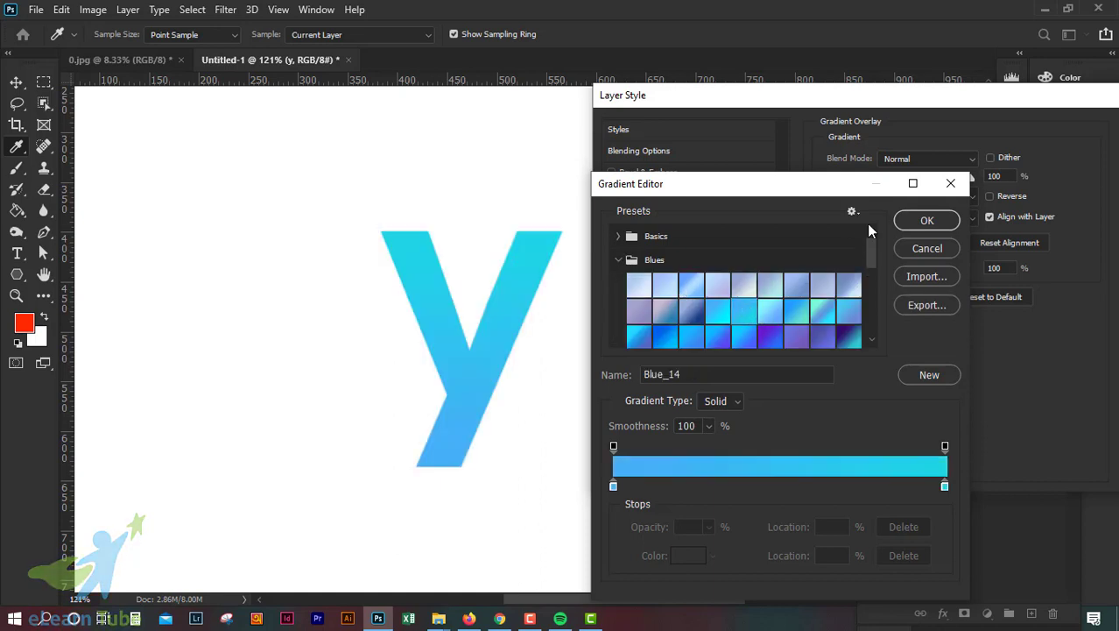
pyautogui.click(927, 222)
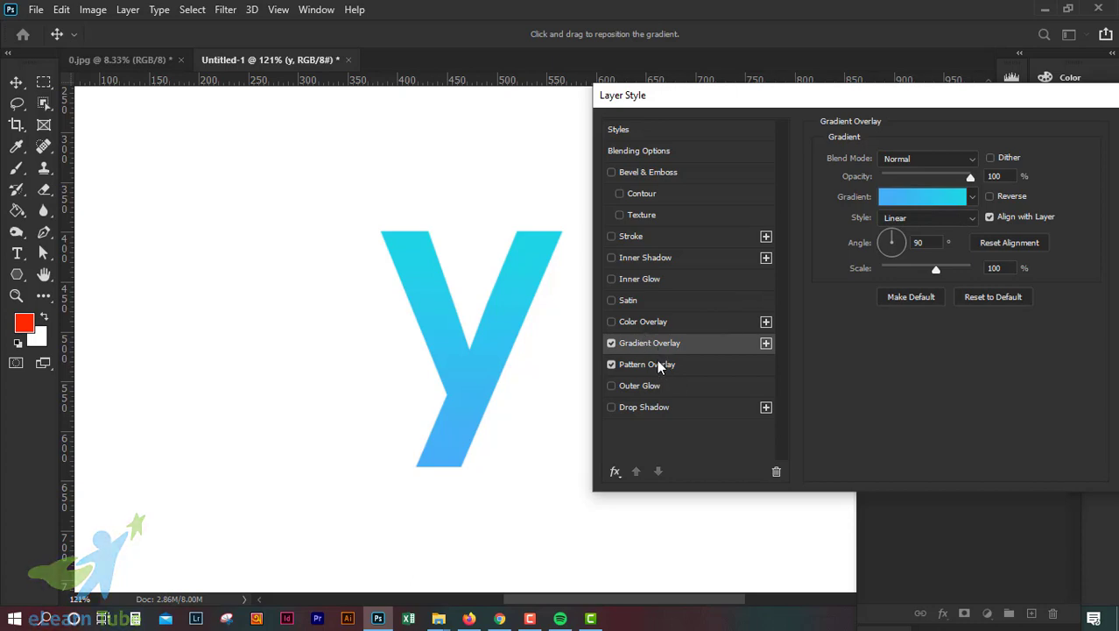
# Try the Overlay, Screen and Darker Color blend modes on the gradient overlay
pyautogui.click(957, 165)
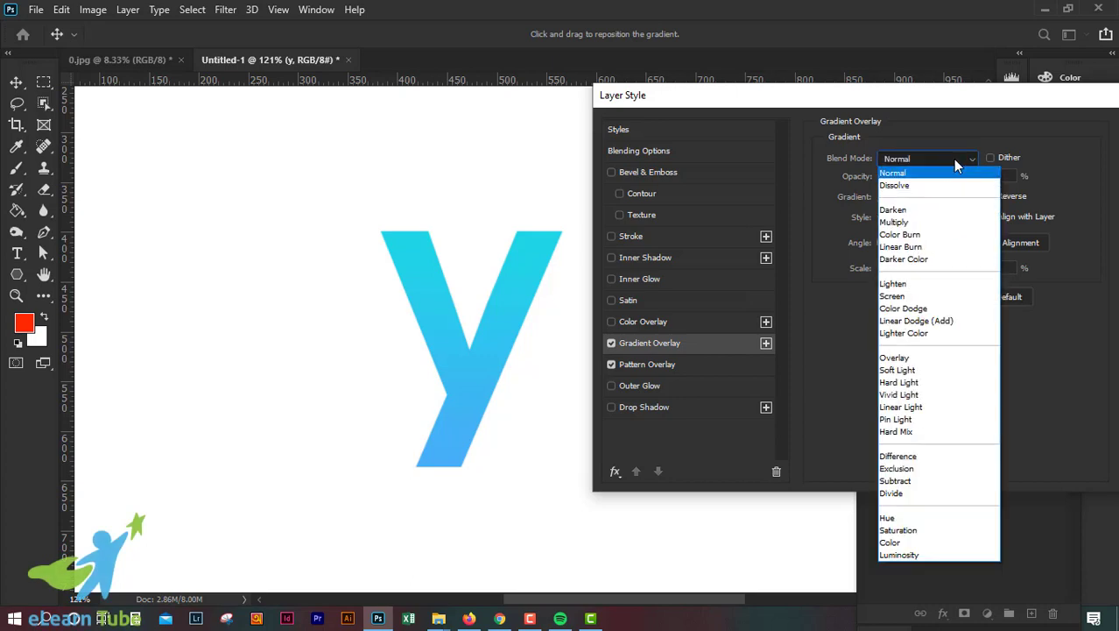
pyautogui.click(930, 361)
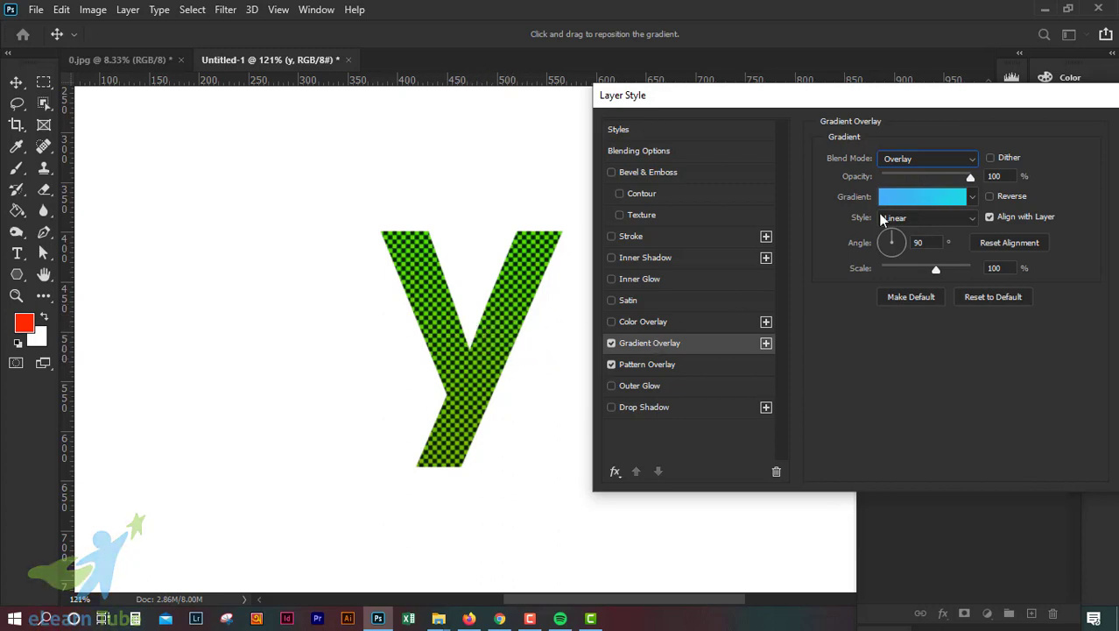
pyautogui.click(927, 159)
pyautogui.click(898, 293)
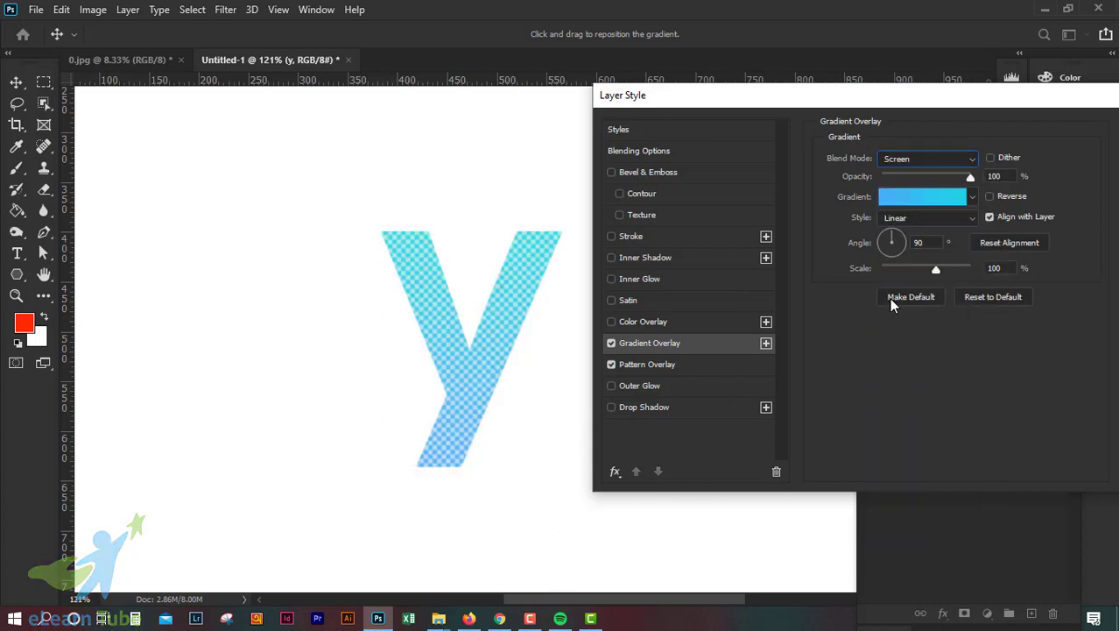
pyautogui.click(914, 163)
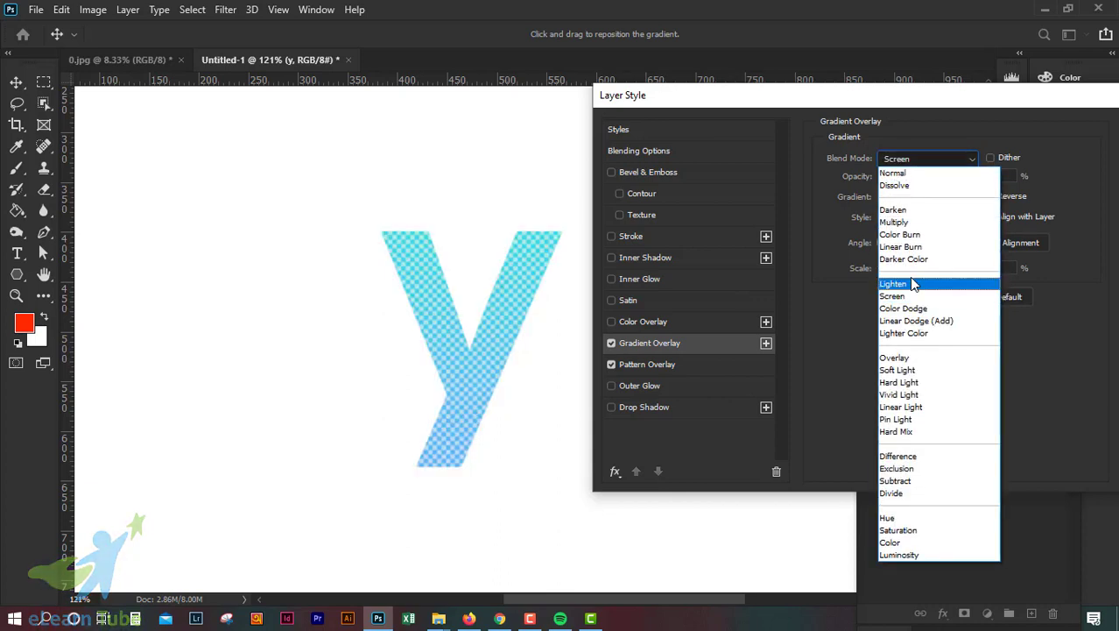
pyautogui.click(907, 267)
pyautogui.press('Up')
pyautogui.press('Up')
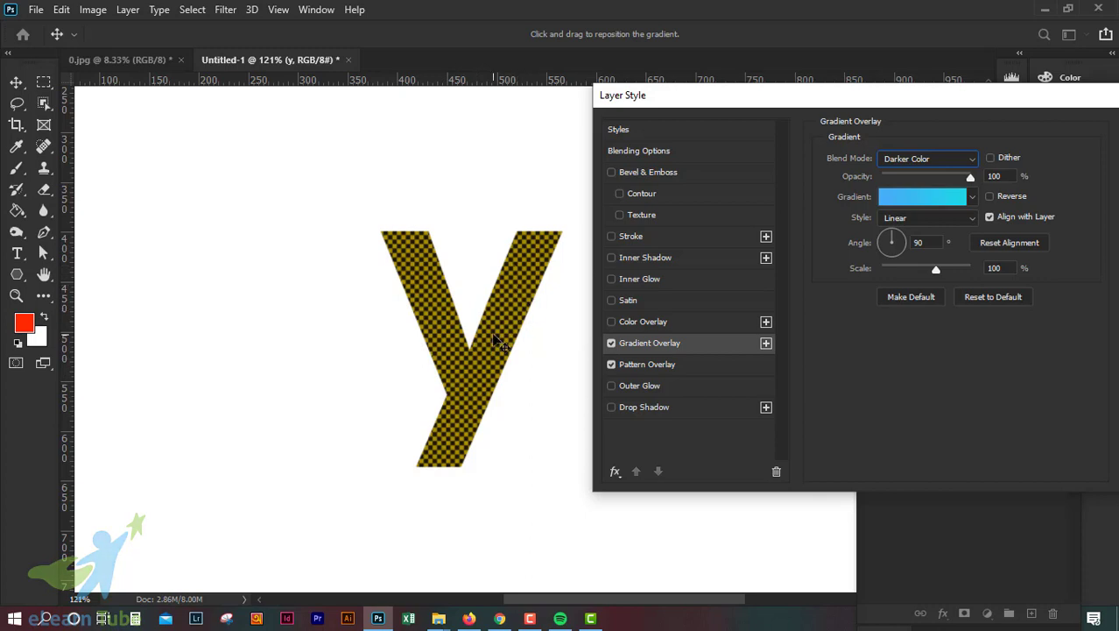
# Try the Color Dodge and Hard Light blend modes, and return the gradient overlay to Normal
pyautogui.click(924, 163)
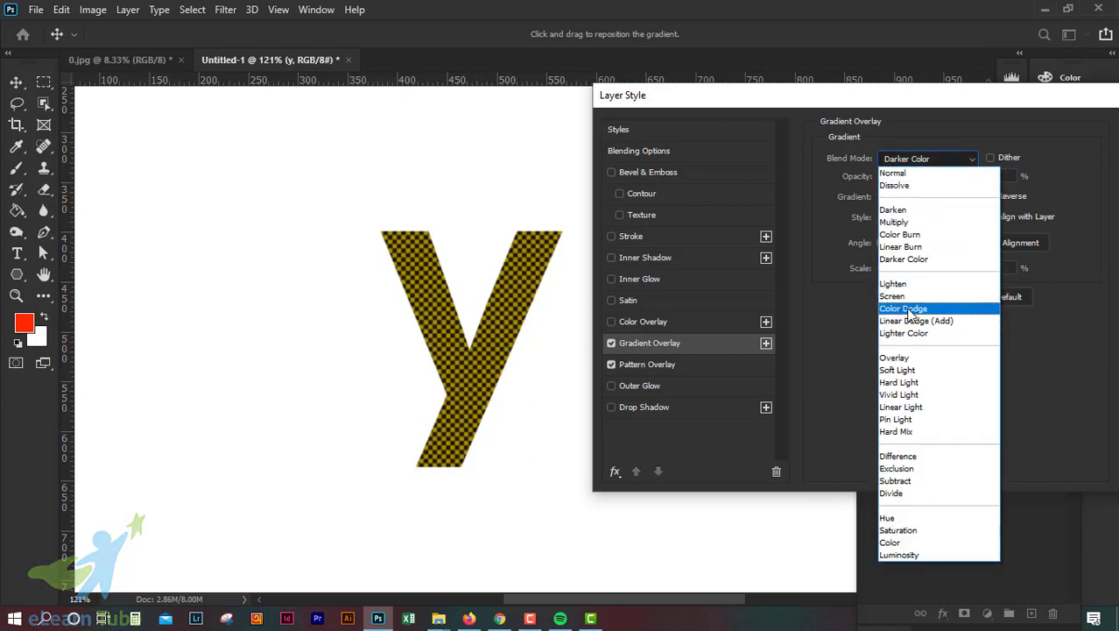
pyautogui.click(911, 310)
pyautogui.click(930, 163)
pyautogui.click(916, 380)
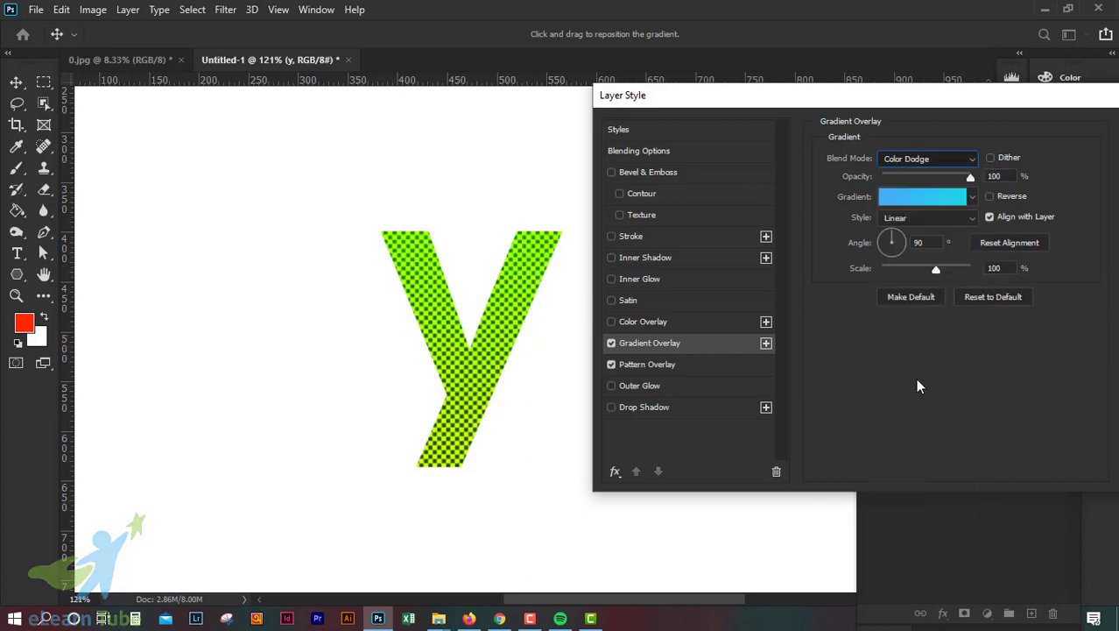
pyautogui.click(942, 163)
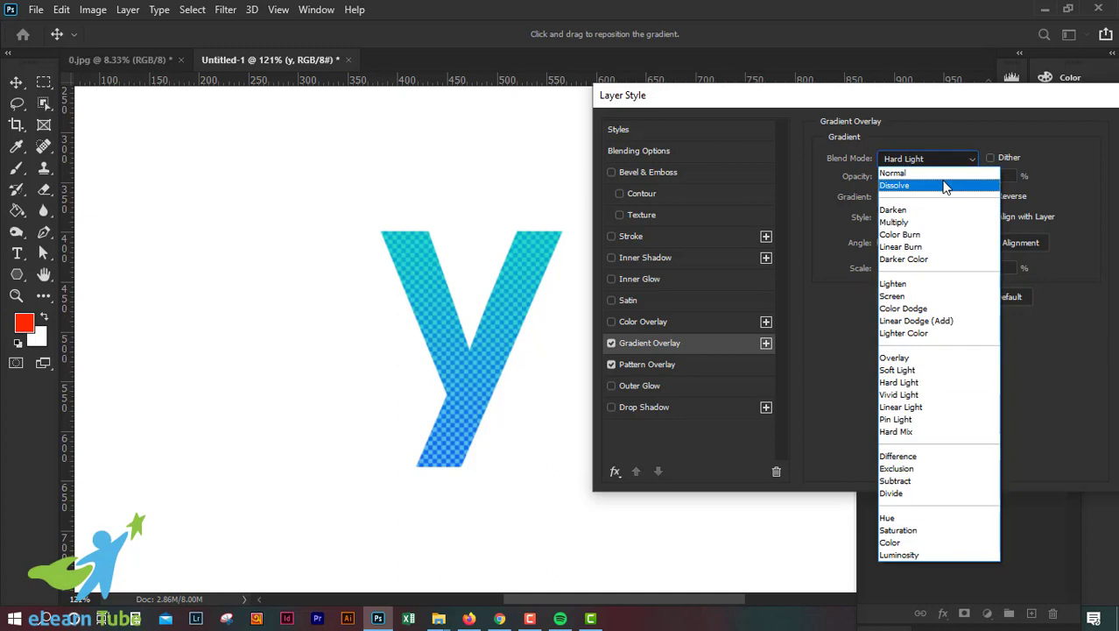
pyautogui.click(944, 174)
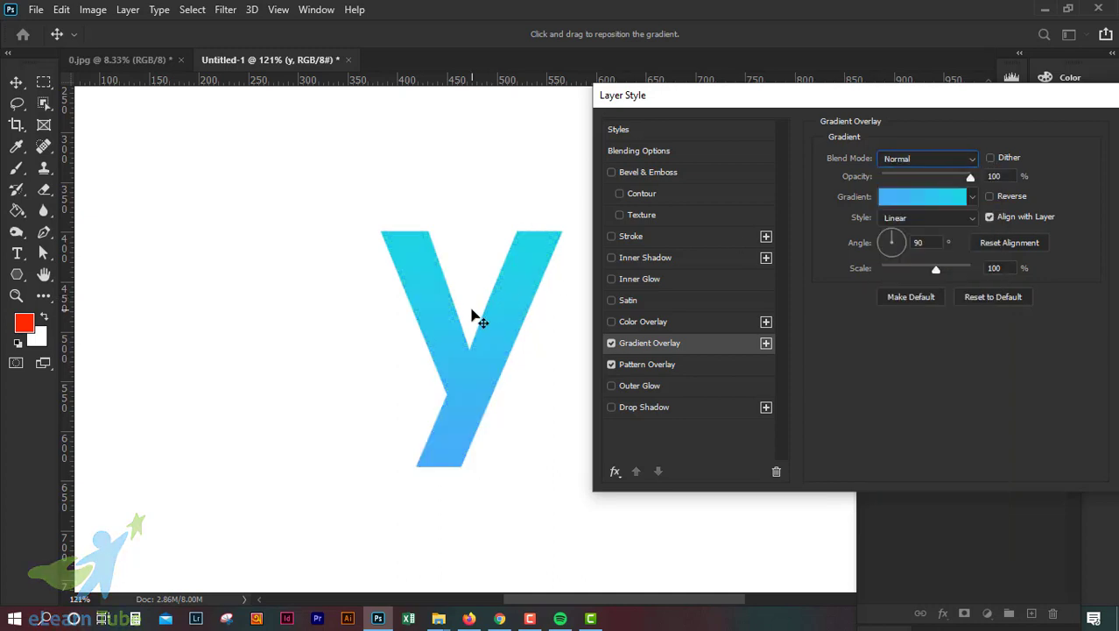
# Try the Darken and Screen blend modes with the gradient scaled to 95%, and return the blend mode to Normal
pyautogui.click(967, 165)
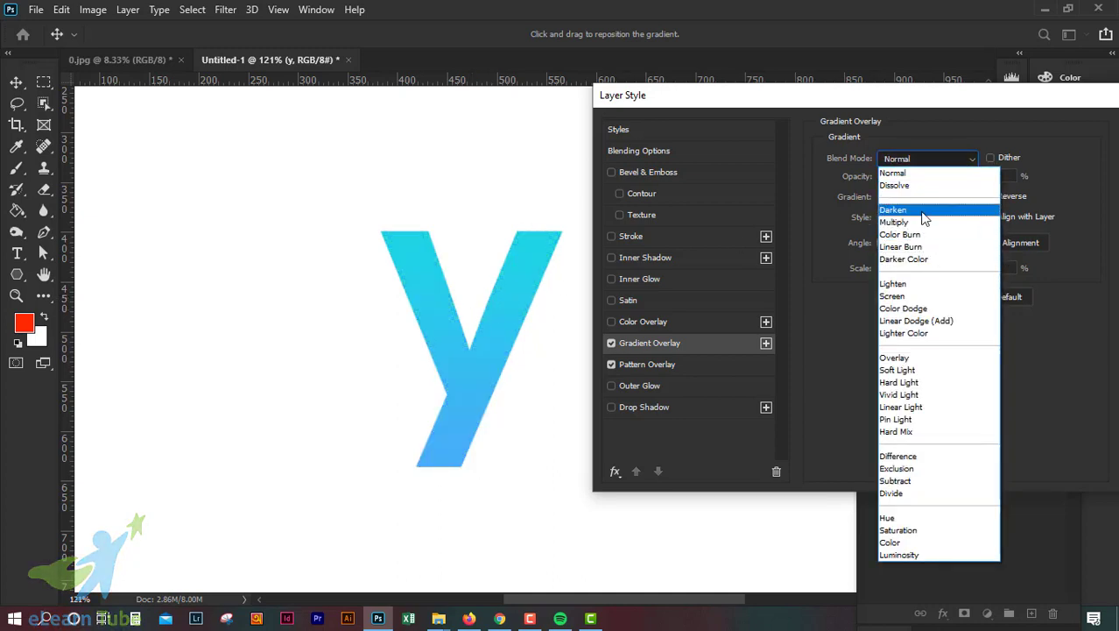
pyautogui.click(920, 210)
pyautogui.click(927, 166)
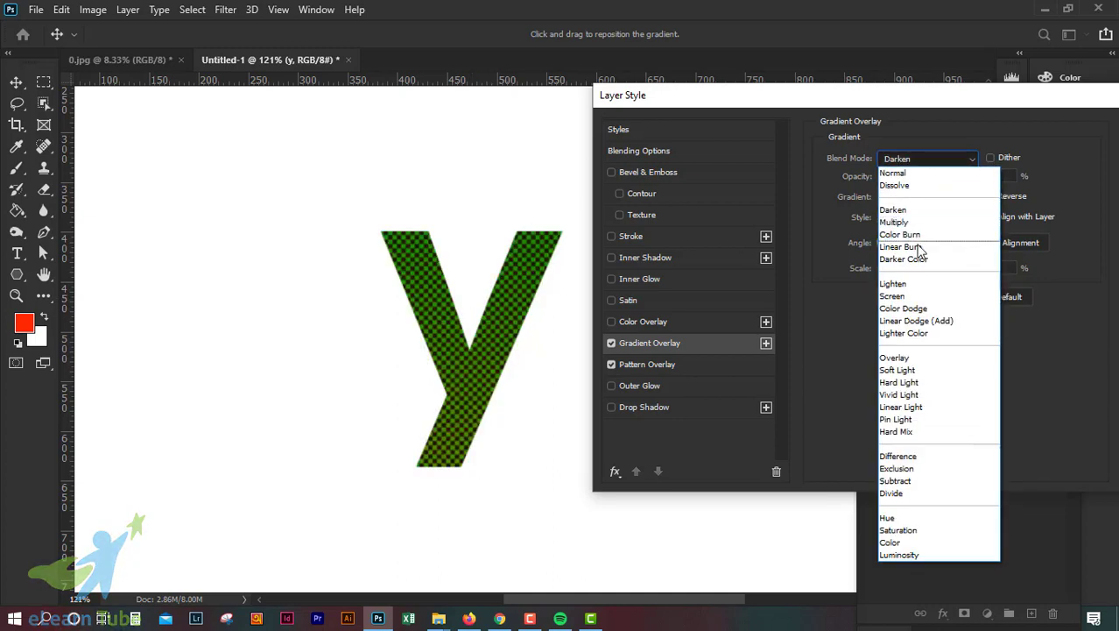
pyautogui.click(915, 289)
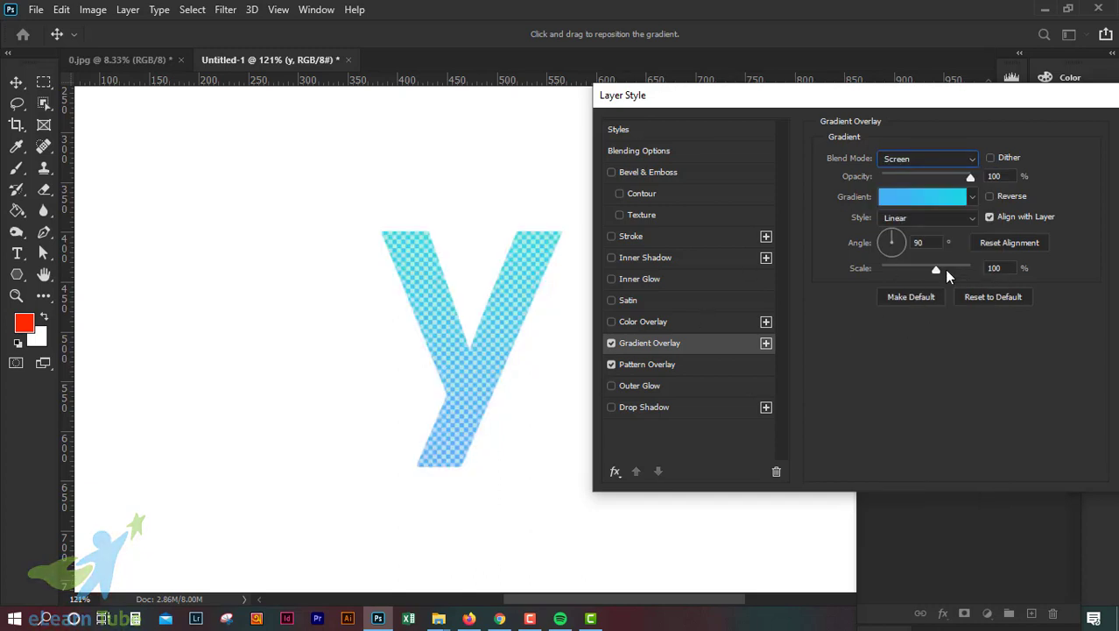
pyautogui.moveTo(936, 270)
pyautogui.mouseDown()
pyautogui.moveTo(895, 267)
pyautogui.moveTo(947, 274)
pyautogui.moveTo(931, 266)
pyautogui.mouseUp()
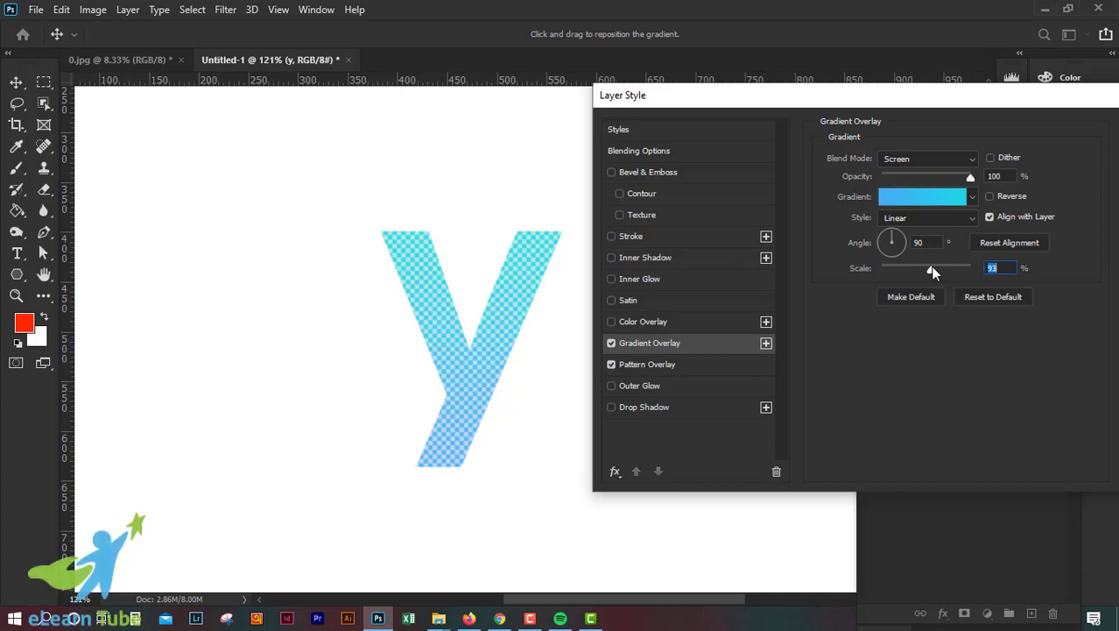
pyautogui.click(969, 163)
pyautogui.click(906, 171)
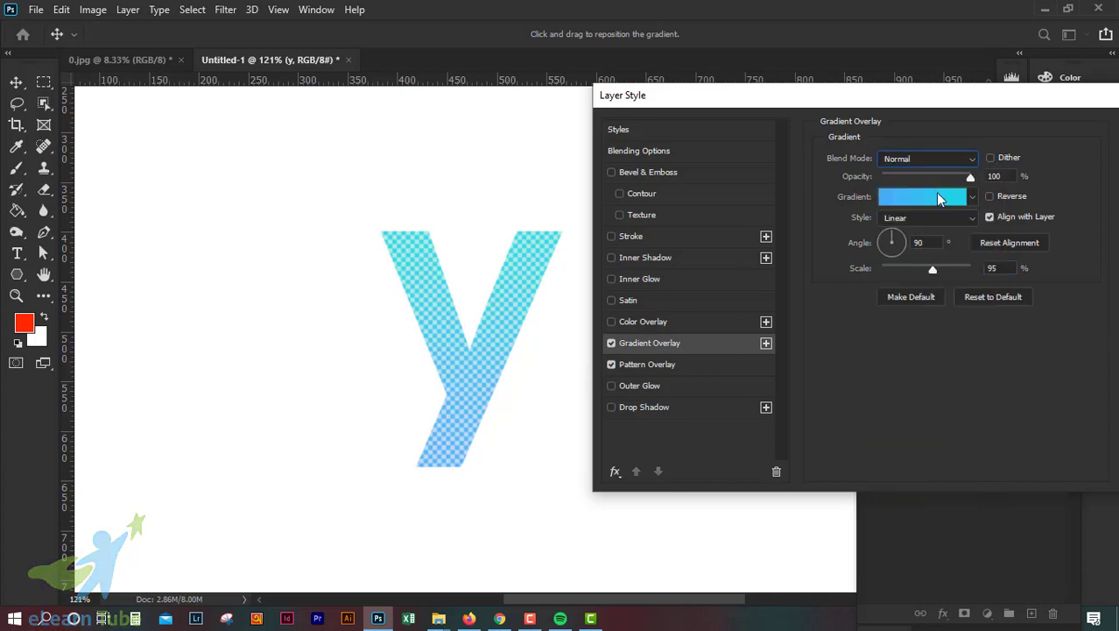
# Experiment with the gradient overlay's scale and angle, leaving them at 142% and 143°
pyautogui.moveTo(934, 271); pyautogui.dragTo(956, 276)
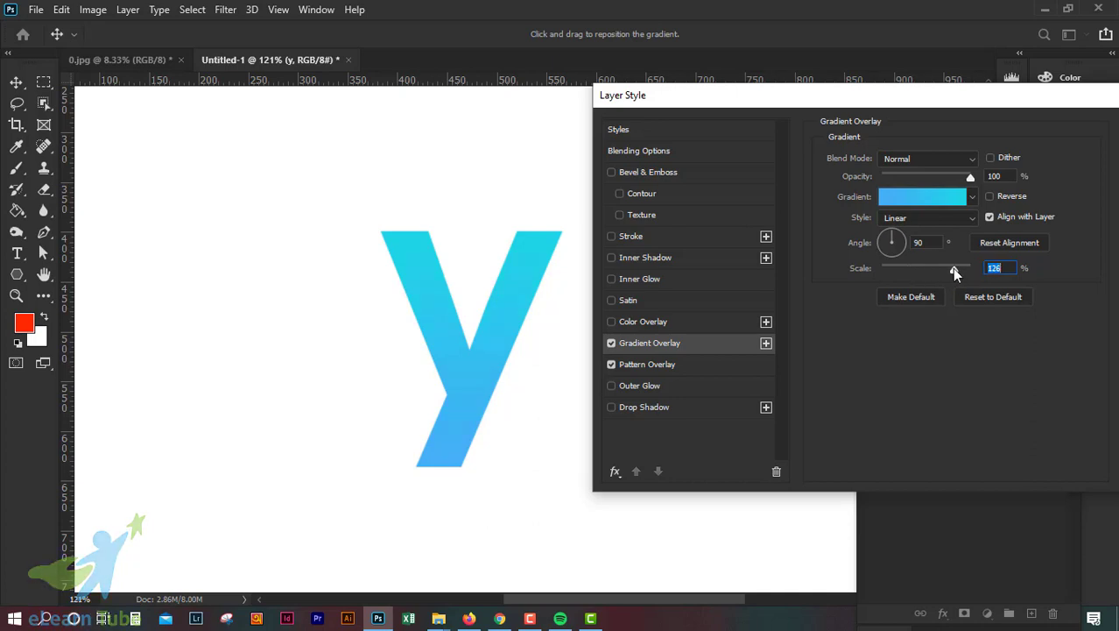
pyautogui.moveTo(971, 268); pyautogui.dragTo(878, 269)
pyautogui.moveTo(913, 272); pyautogui.dragTo(941, 274)
pyautogui.moveTo(895, 243); pyautogui.dragTo(905, 245)
pyautogui.moveTo(894, 248)
pyautogui.mouseDown()
pyautogui.moveTo(877, 235)
pyautogui.moveTo(900, 252)
pyautogui.moveTo(885, 243)
pyautogui.mouseUp()
# Try the Radial and Reflected styles on the gradient overlay, and return it to Linear
pyautogui.click(936, 217)
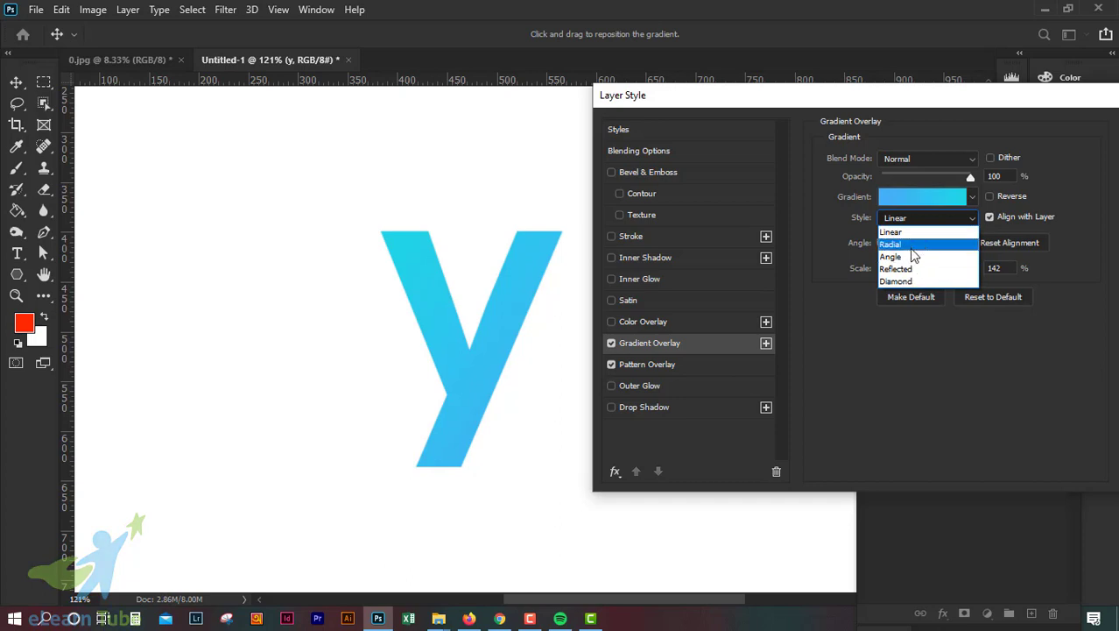
pyautogui.click(911, 250)
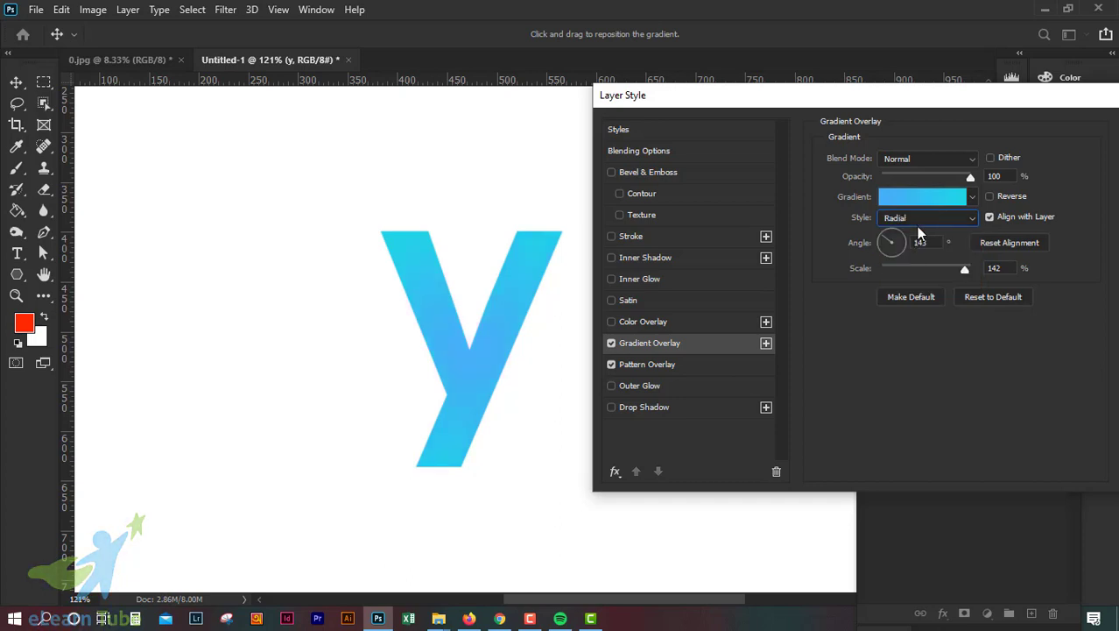
pyautogui.click(918, 221)
pyautogui.click(918, 269)
pyautogui.click(915, 218)
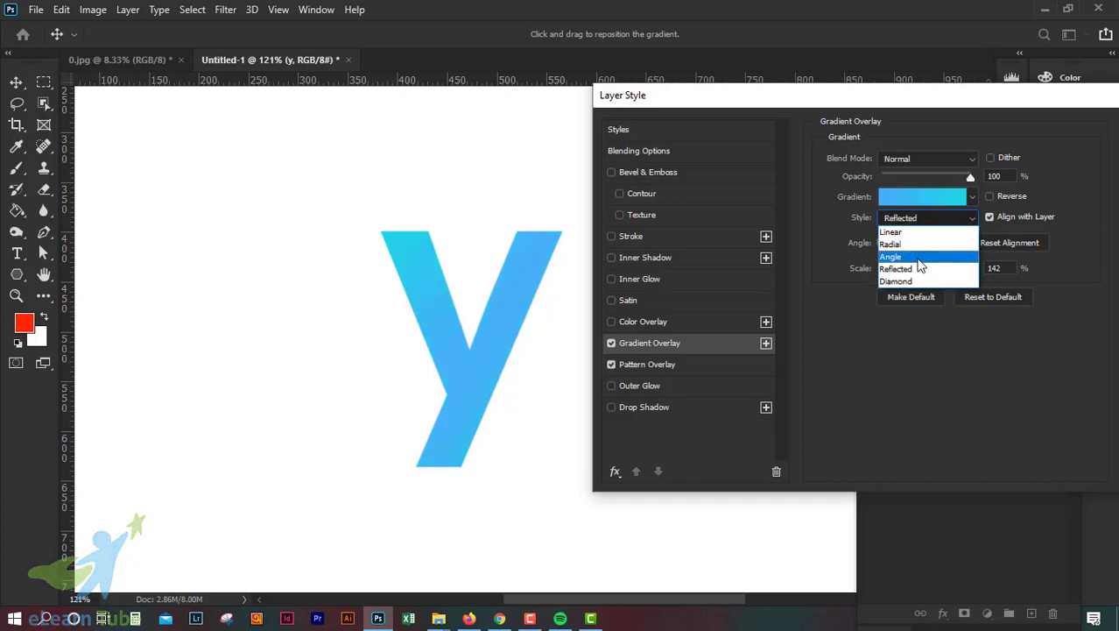
pyautogui.click(916, 232)
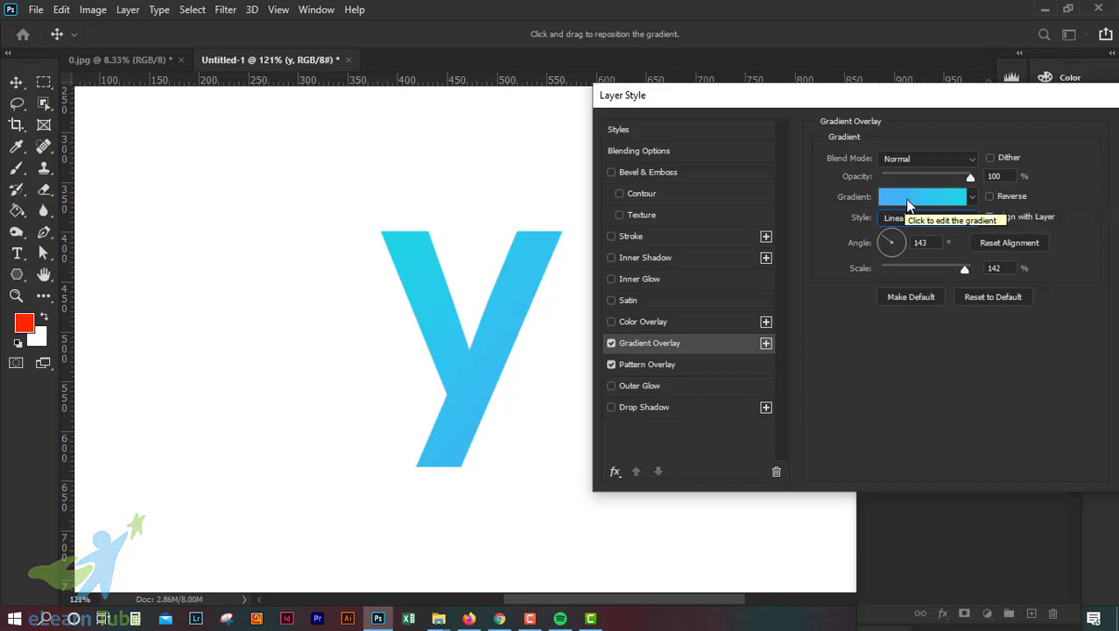
# Try reversing the gradient overlay's direction on the letter y and restore its original direction
pyautogui.click(991, 197)
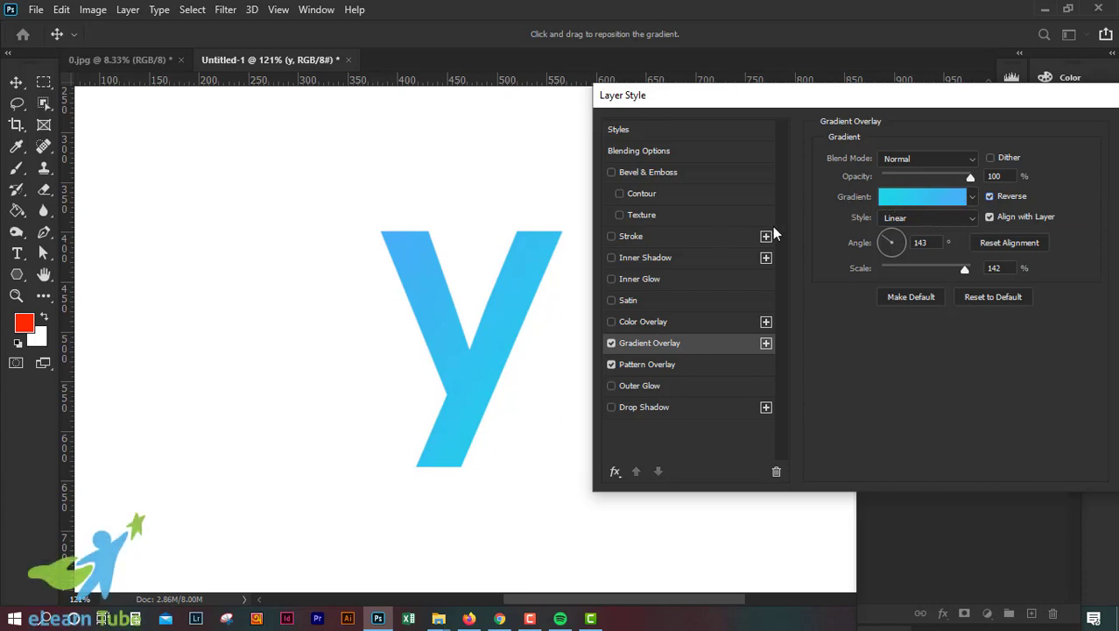
pyautogui.click(991, 197)
pyautogui.moveTo(961, 102); pyautogui.dragTo(906, 117)
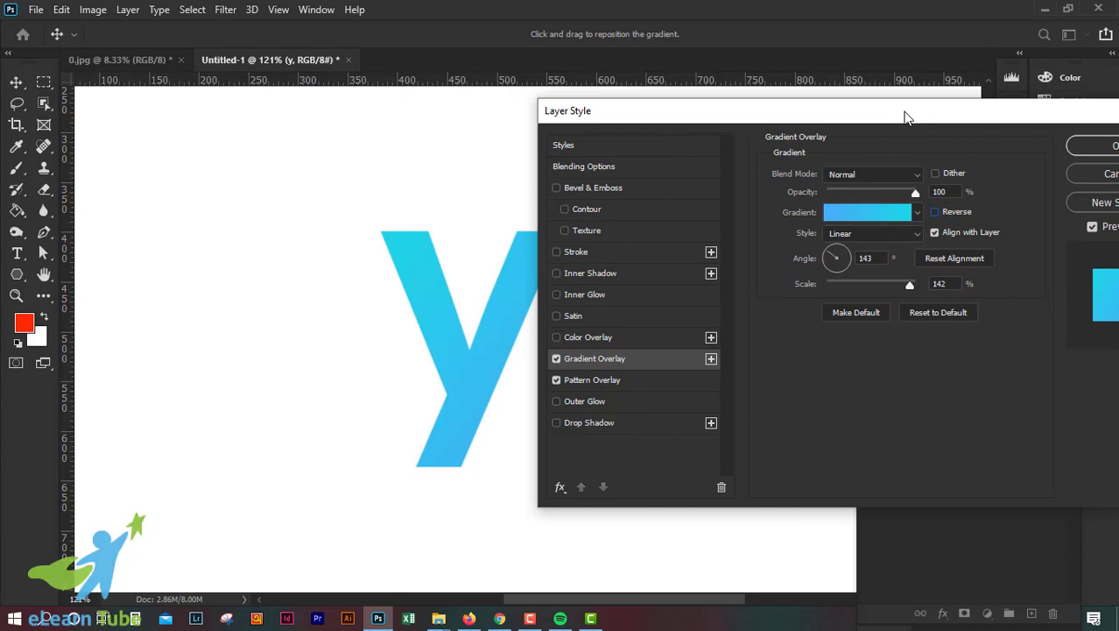
# Replace the gradient overlay on the letter y with a color overlay, keeping the pattern overlay enabled
pyautogui.click(556, 358)
pyautogui.moveTo(685, 118); pyautogui.dragTo(696, 82)
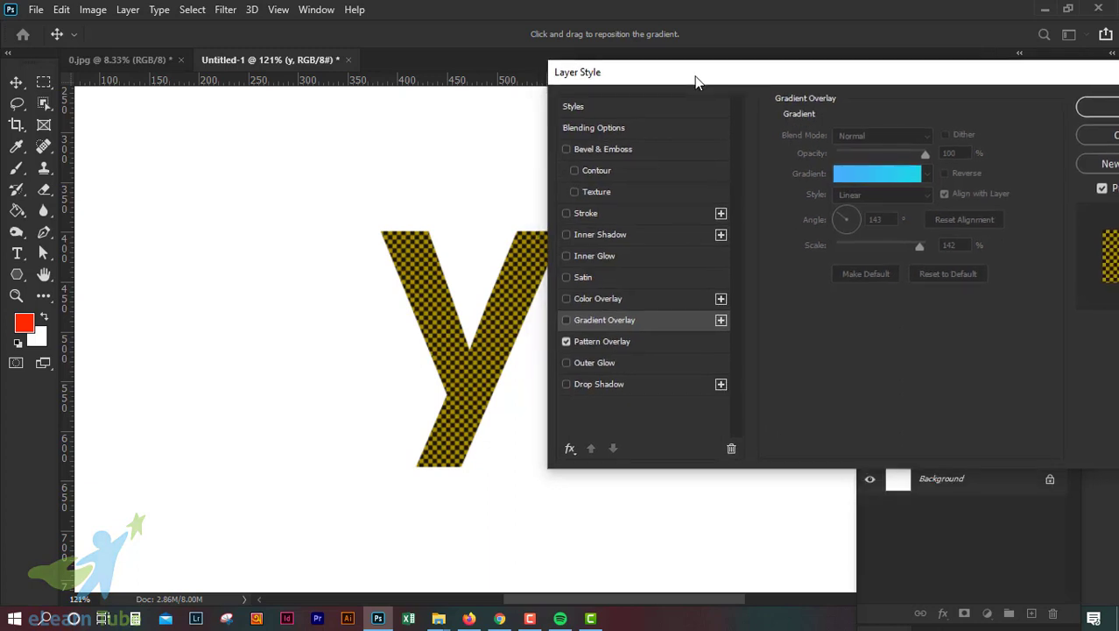
pyautogui.click(589, 301)
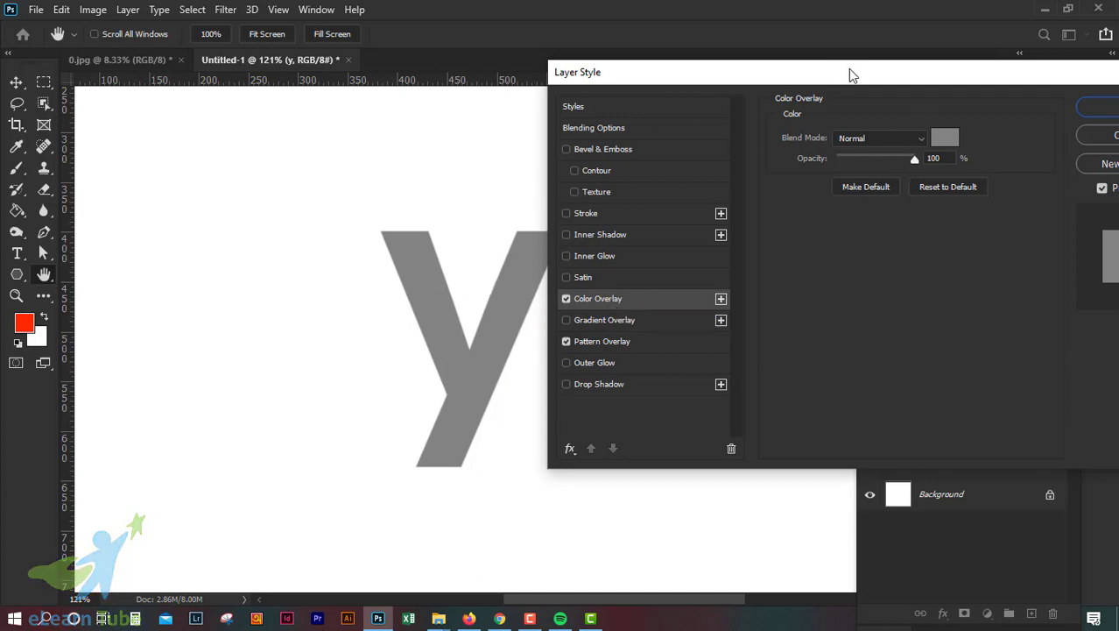
pyautogui.moveTo(848, 70); pyautogui.dragTo(833, 66)
# Set the color overlay to orange ff8202 with the Normal blend mode
pyautogui.click(895, 128)
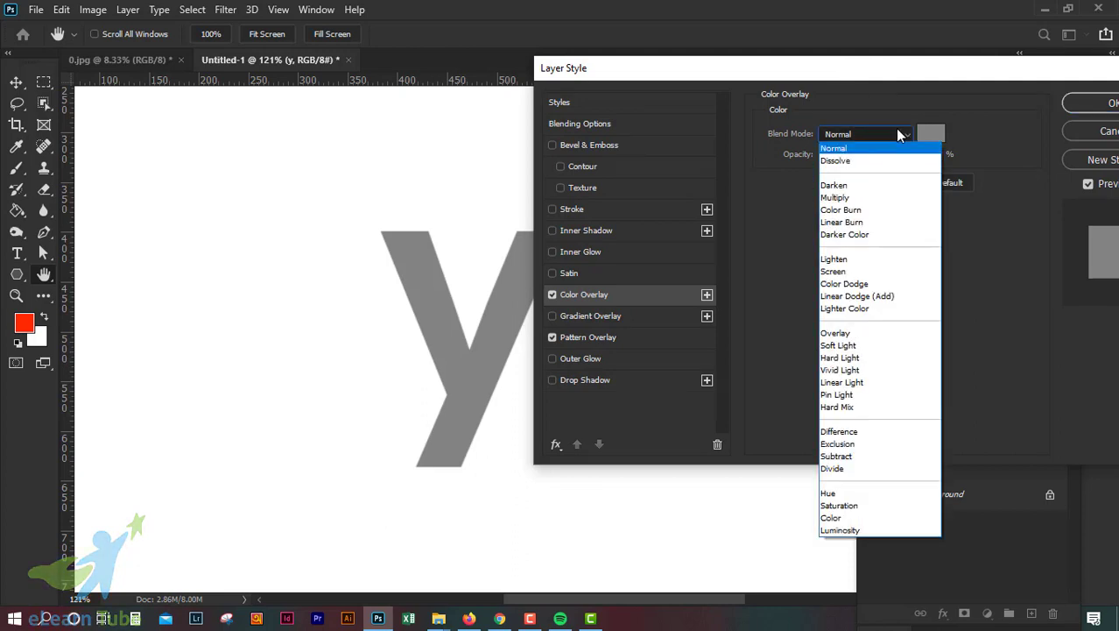
pyautogui.click(919, 143)
pyautogui.click(930, 134)
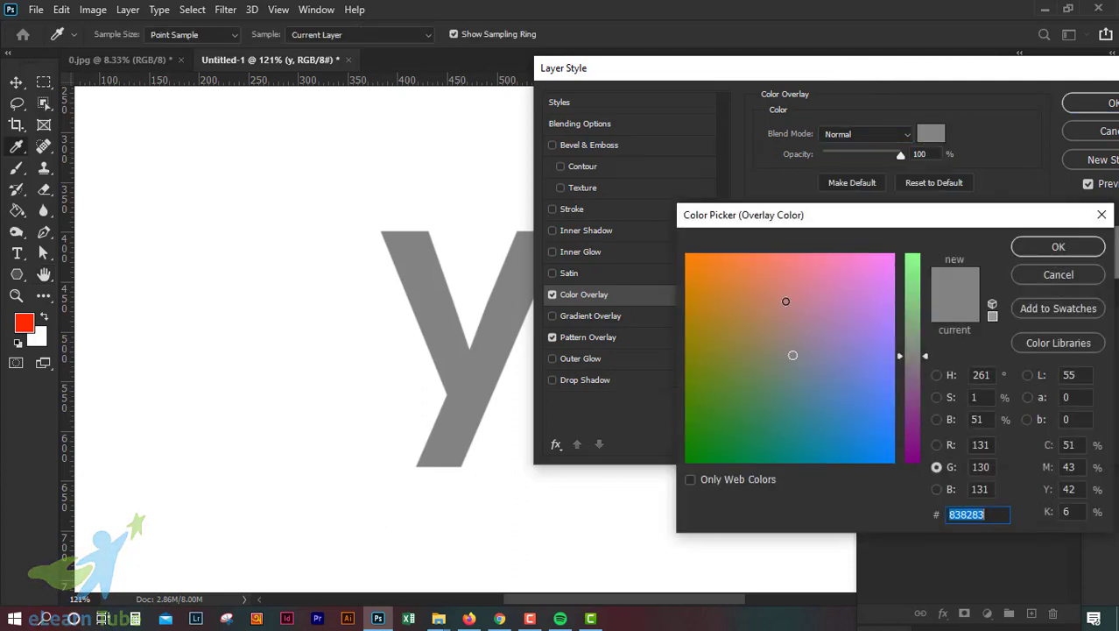
pyautogui.write('5a82ff')
pyautogui.write('ff8202')
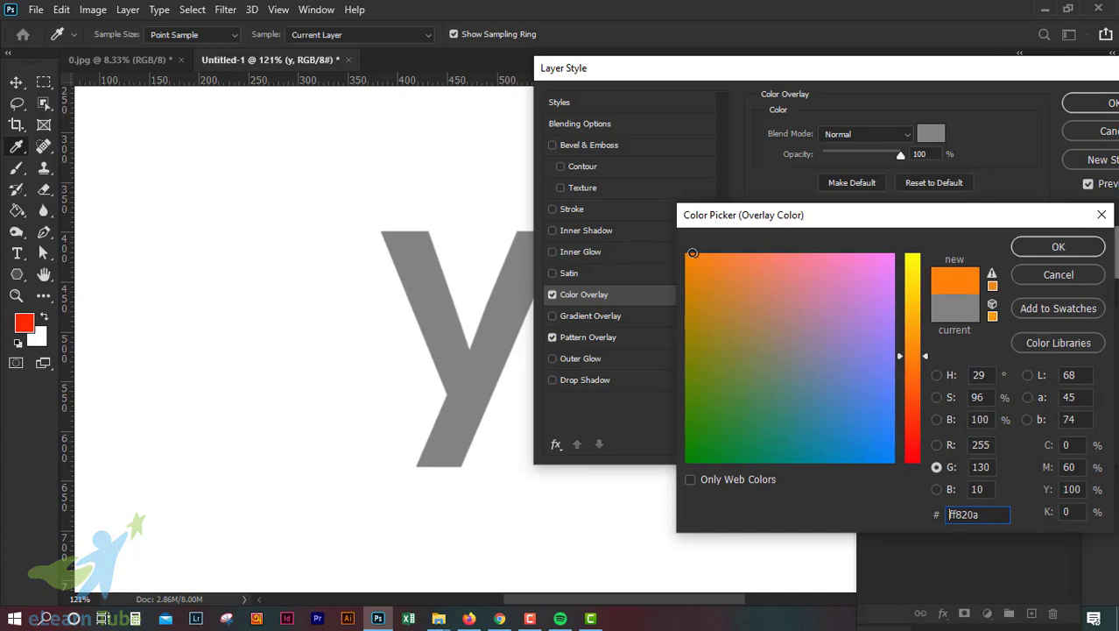
pyautogui.click(1059, 247)
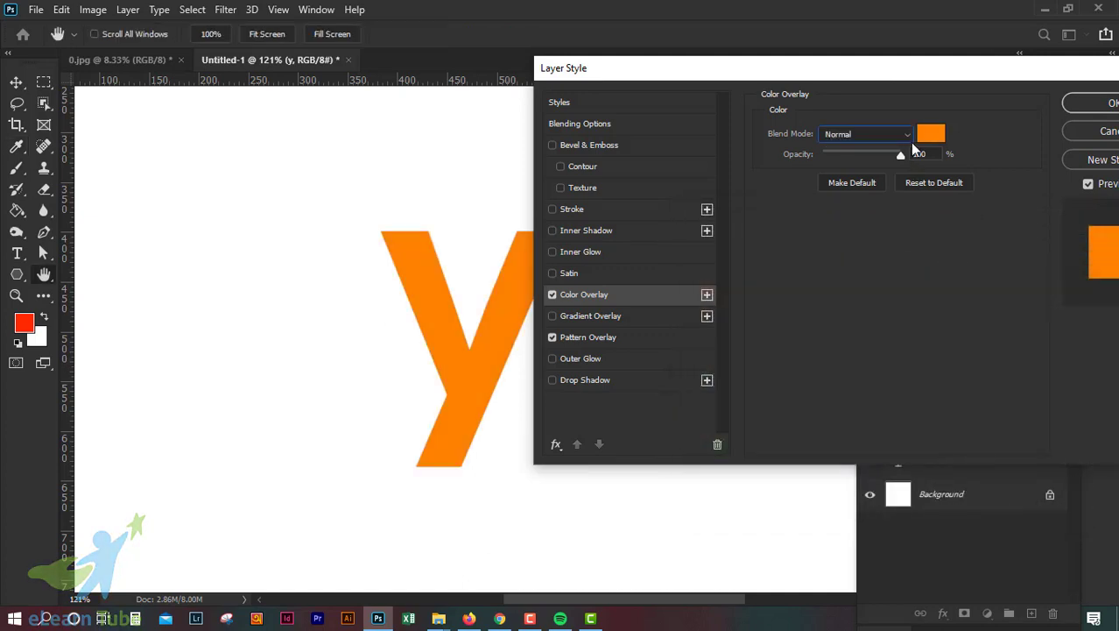
# Set the orange color overlay's blend mode to Multiply at 100% opacity
pyautogui.click(897, 136)
pyautogui.click(871, 202)
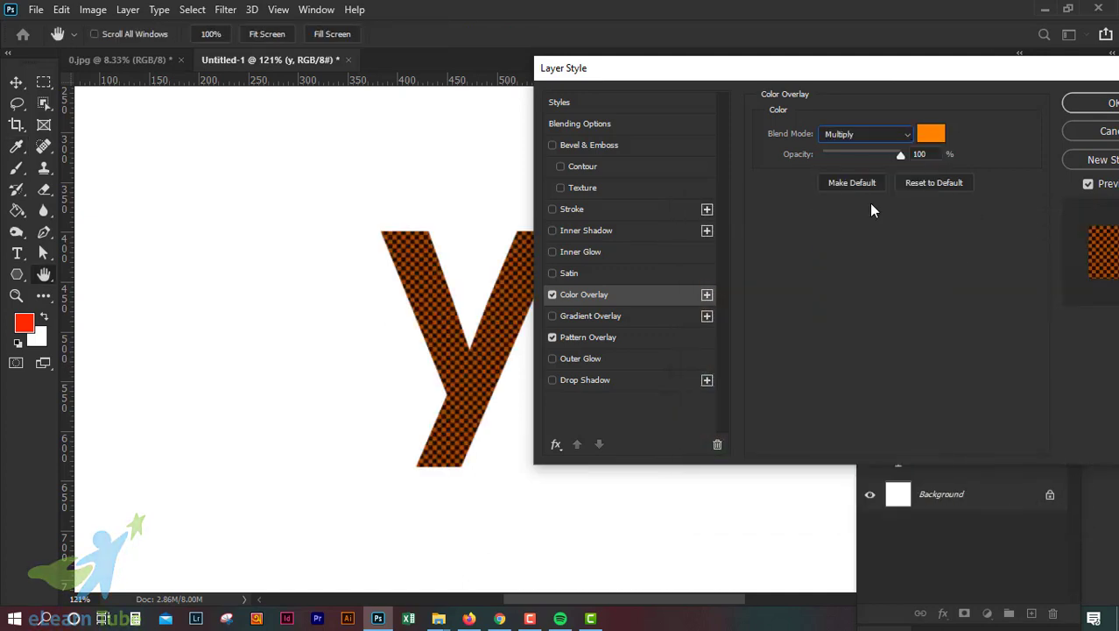
pyautogui.moveTo(783, 68); pyautogui.dragTo(831, 81)
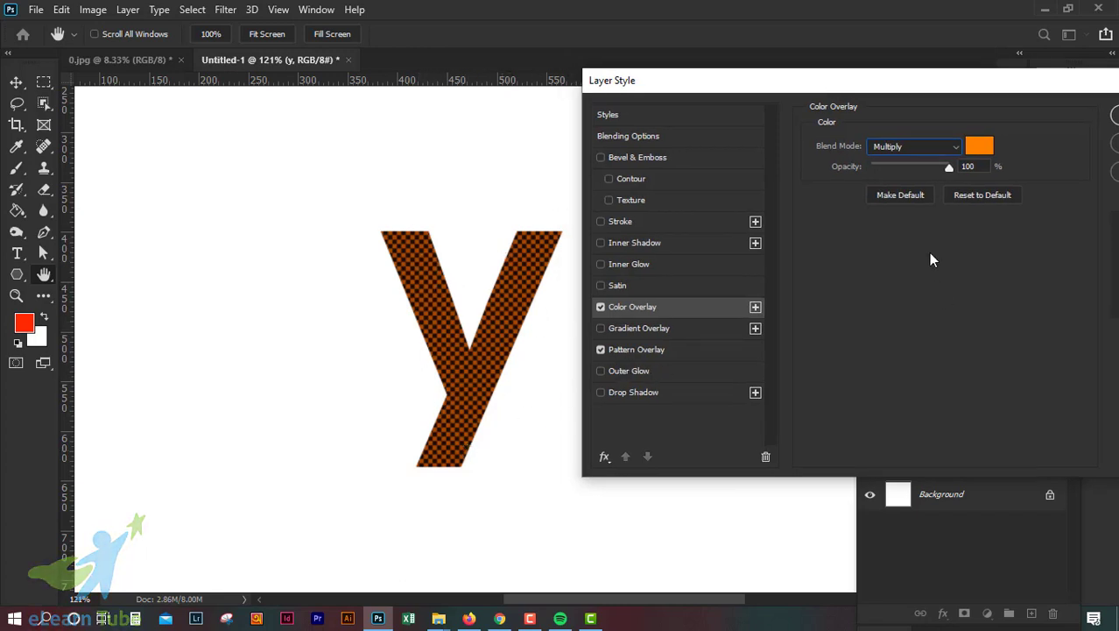
pyautogui.moveTo(942, 166); pyautogui.dragTo(990, 177)
# Add a second color overlay and change the lower one's color to dark green
pyautogui.click(754, 308)
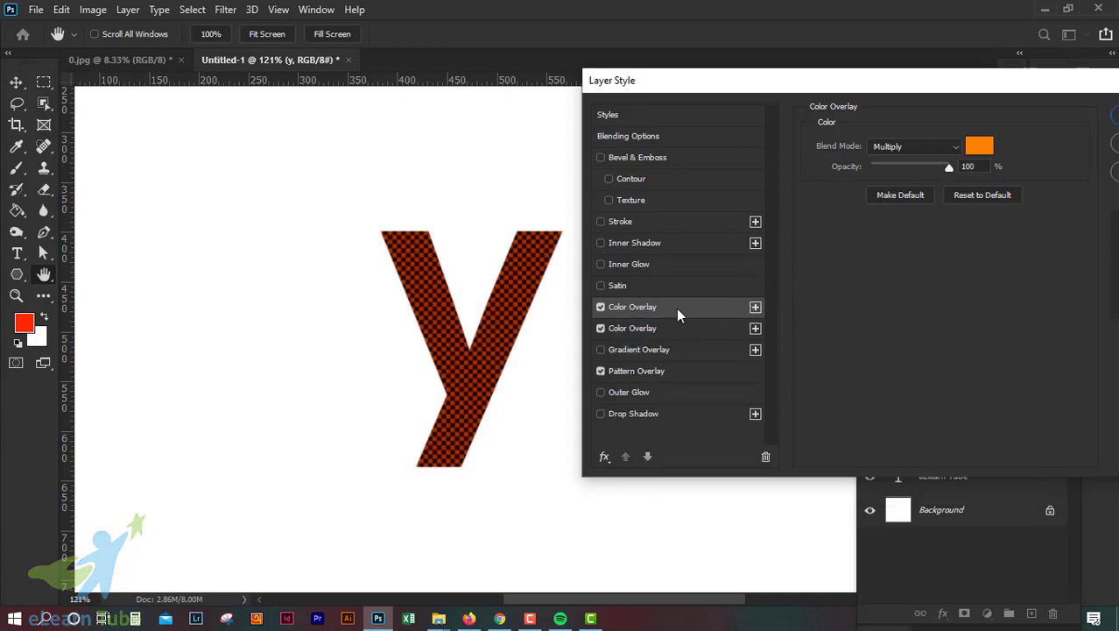
pyautogui.click(703, 330)
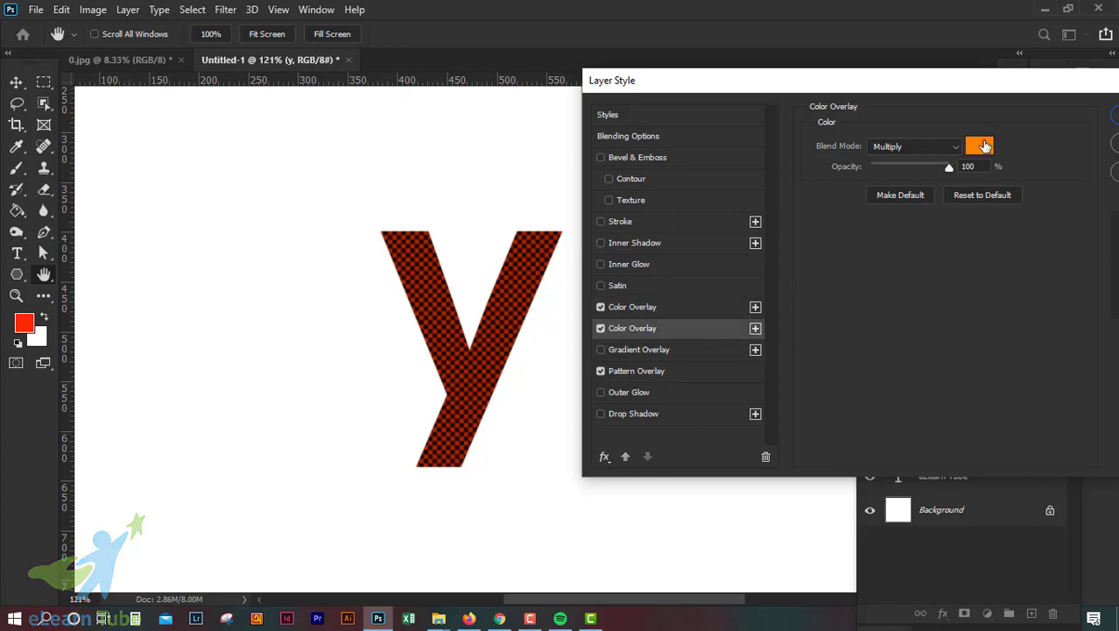
pyautogui.click(978, 145)
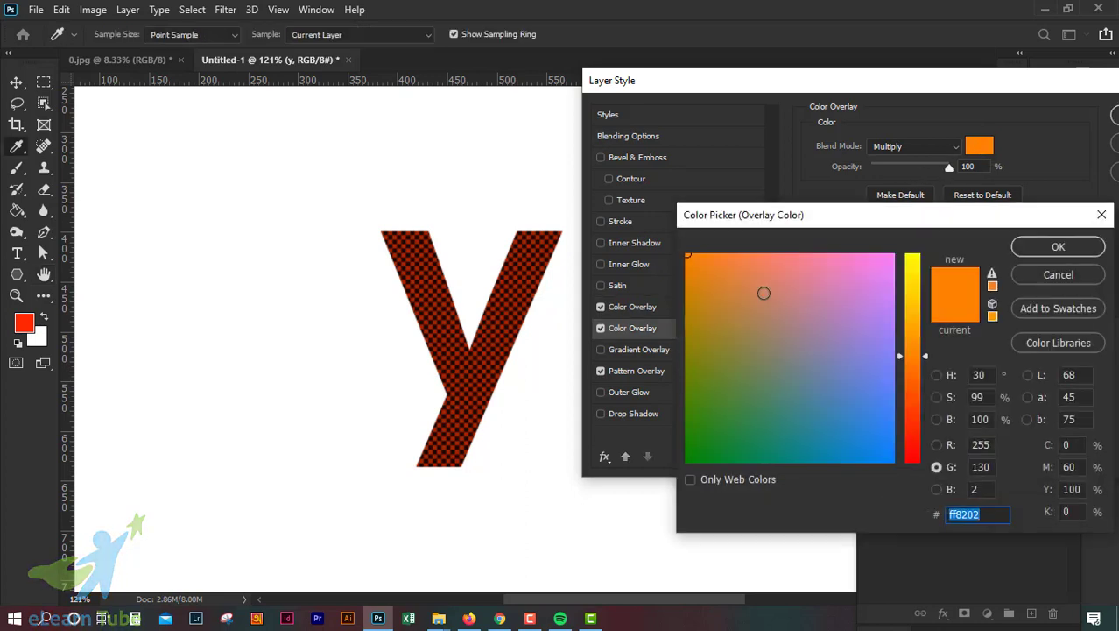
pyautogui.moveTo(764, 292); pyautogui.dragTo(683, 453)
pyautogui.click(1041, 247)
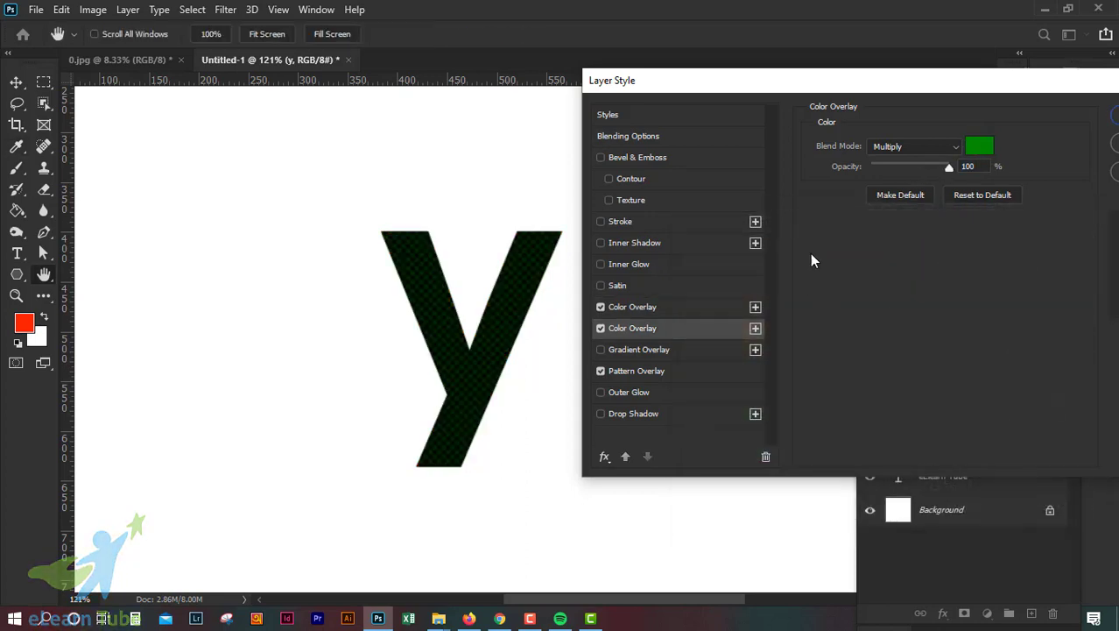
# Set the lower, green color overlay's blend mode to Linear Dodge (Add)
pyautogui.click(682, 307)
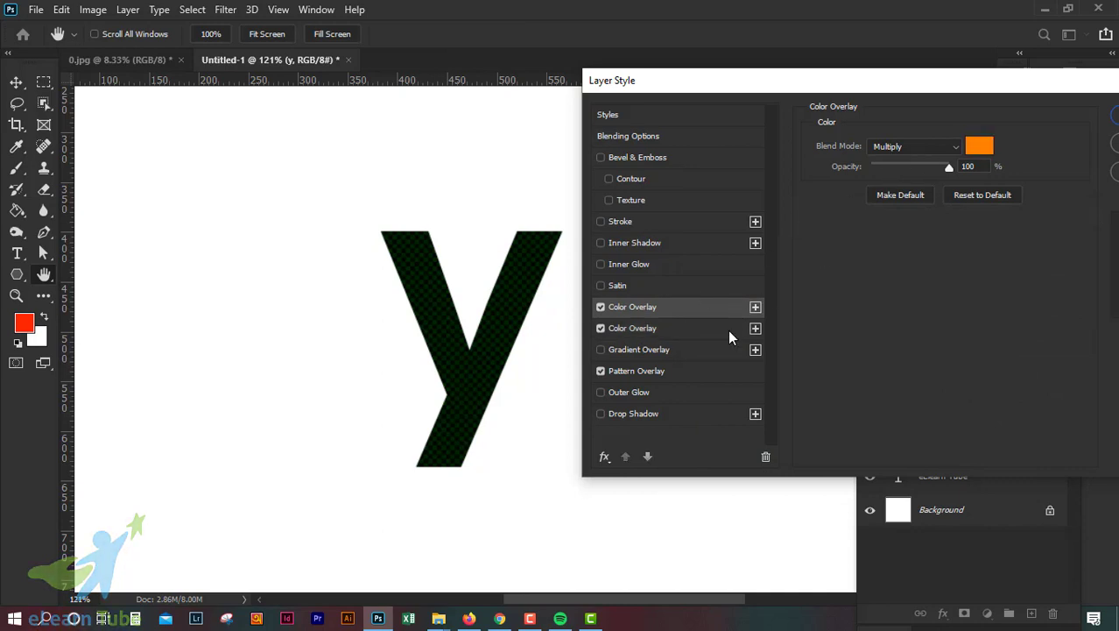
pyautogui.click(731, 331)
pyautogui.click(891, 146)
pyautogui.click(881, 247)
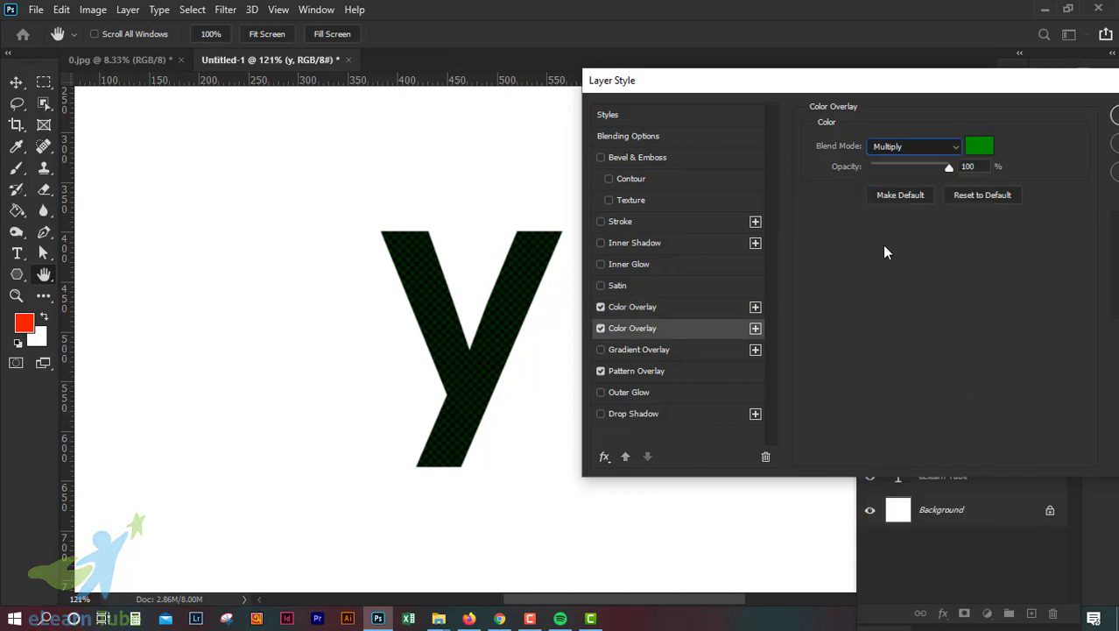
pyautogui.click(917, 149)
pyautogui.click(912, 316)
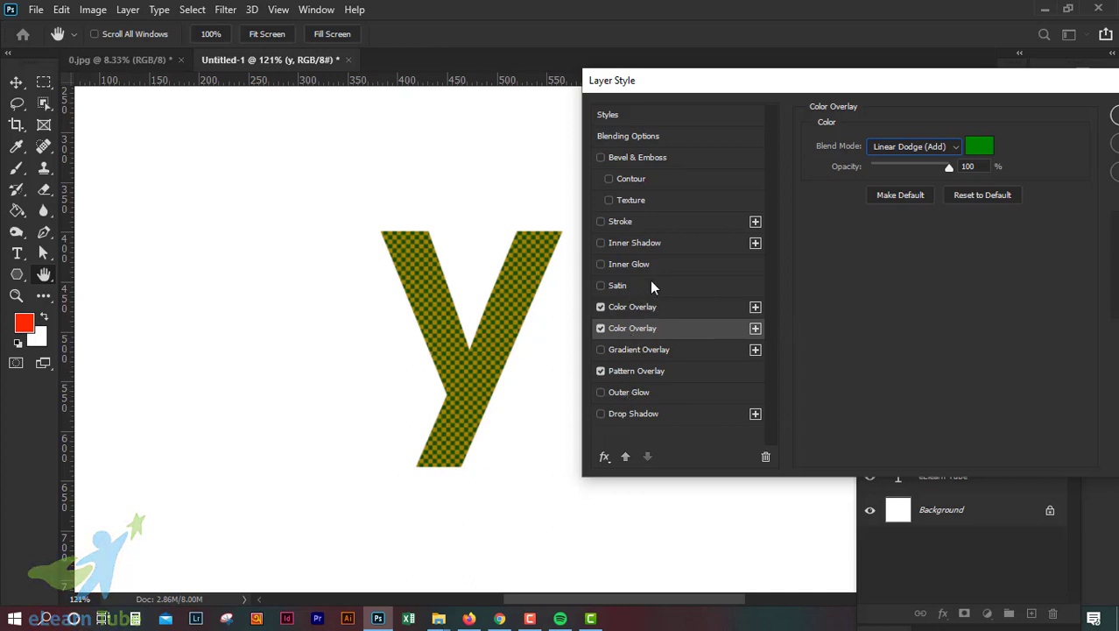
# Discard the layer style changes and clear the whole layer style from the y layer
pyautogui.moveTo(869, 86); pyautogui.dragTo(646, 109)
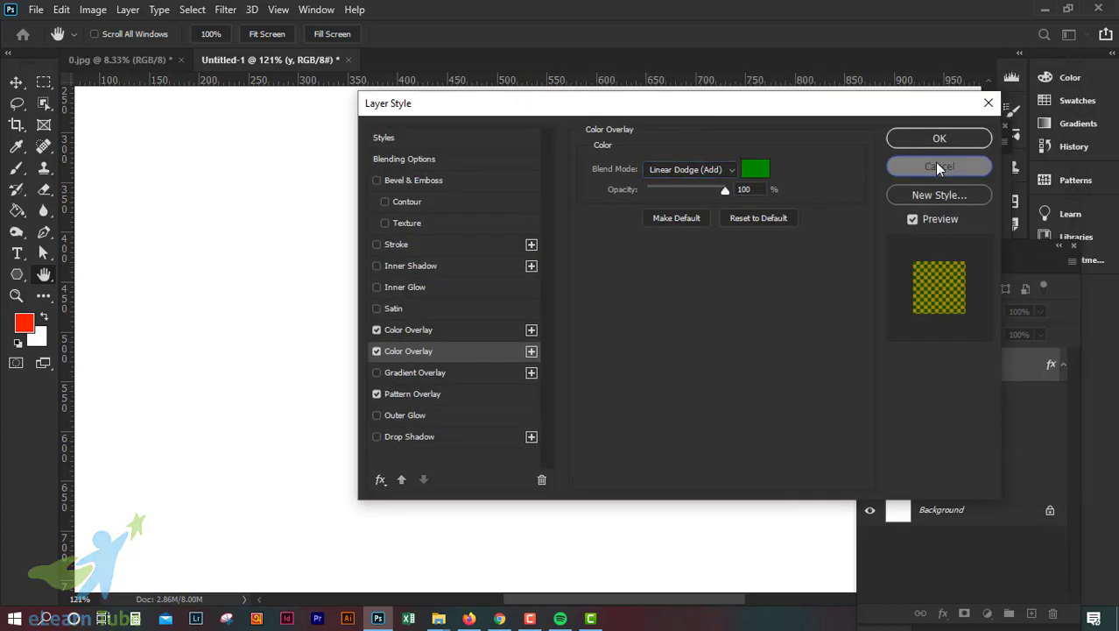
pyautogui.click(937, 166)
pyautogui.rightClick(974, 372)
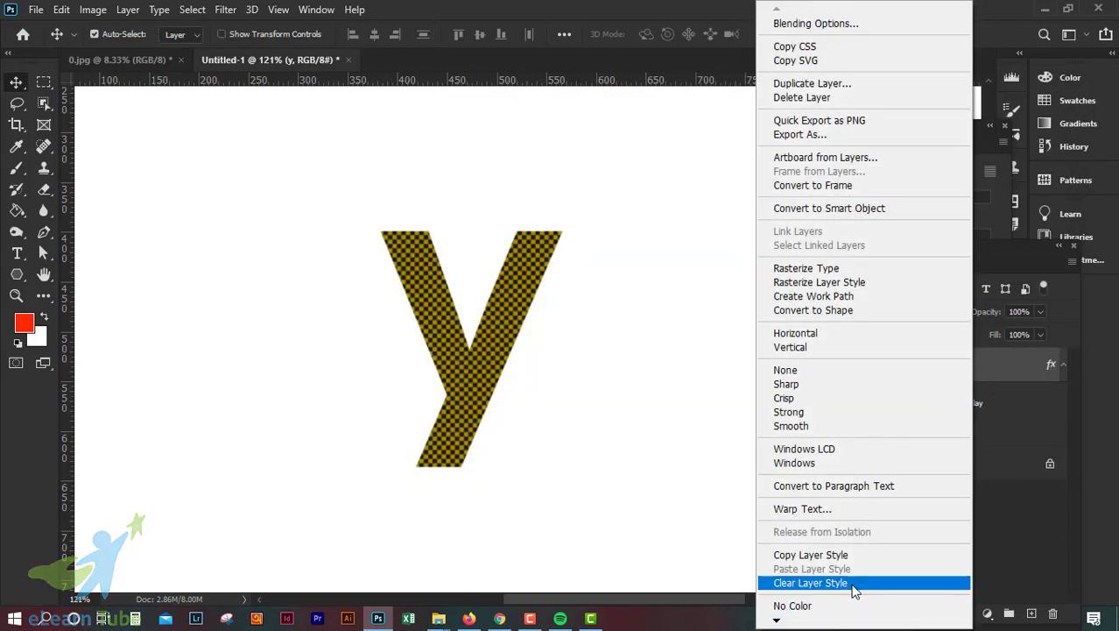
pyautogui.click(853, 584)
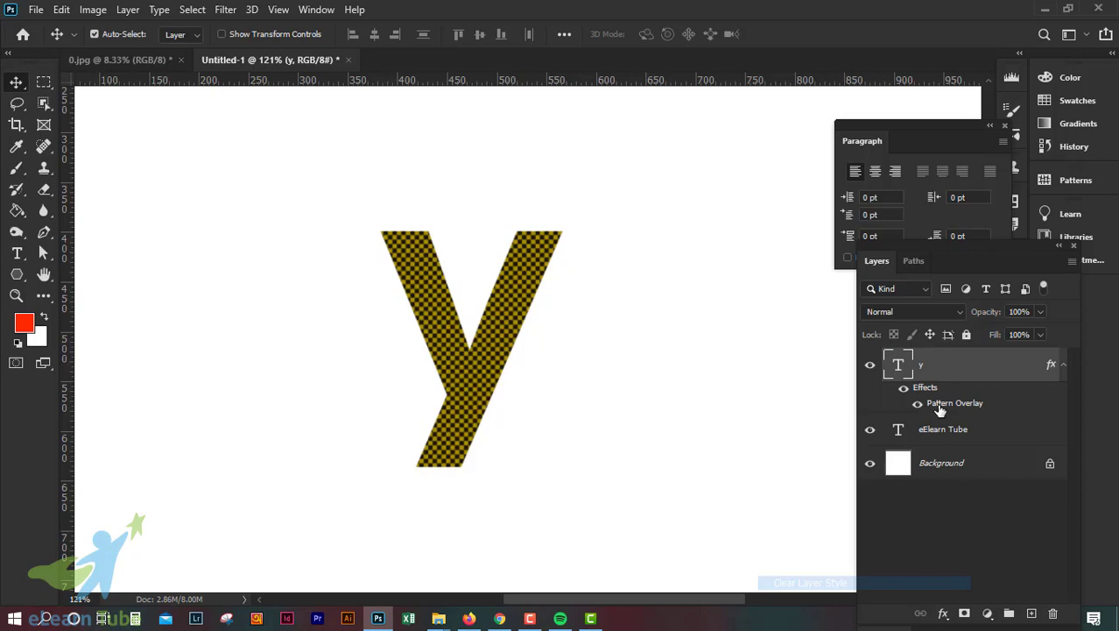
# Enable the Satin effect on the y layer and set its color to blue 0004b0
pyautogui.doubleClick(995, 369)
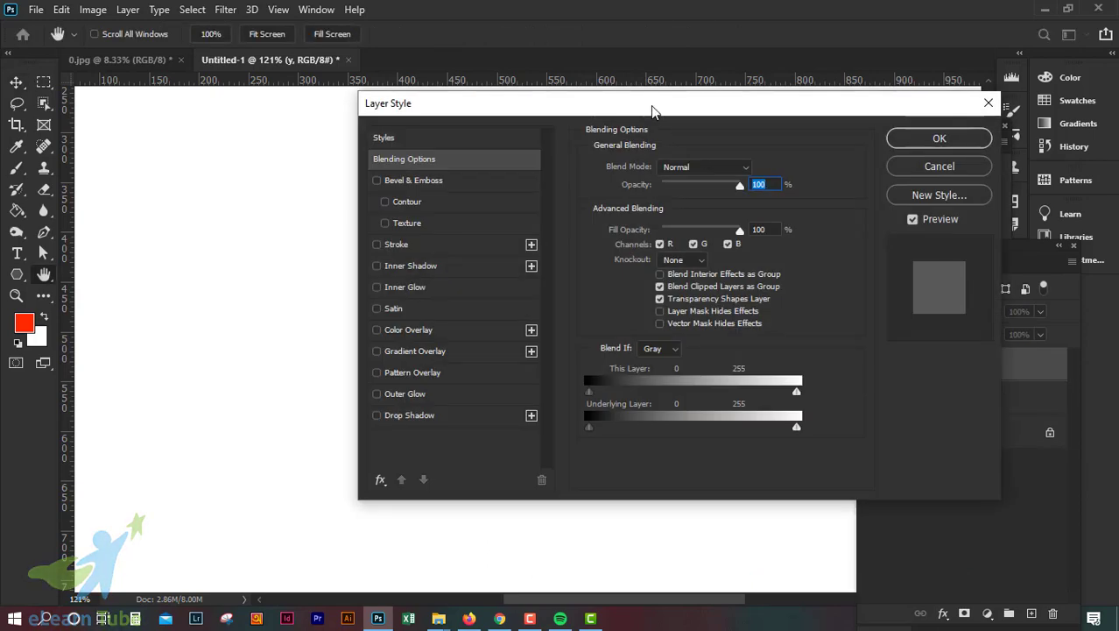
pyautogui.moveTo(654, 114); pyautogui.dragTo(879, 63)
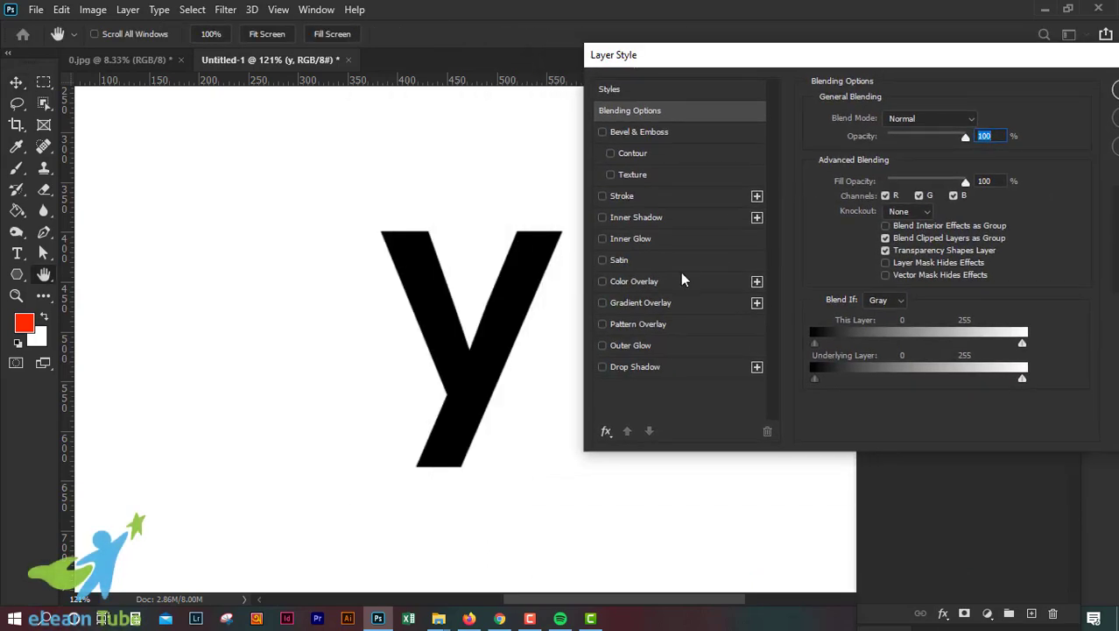
pyautogui.click(631, 257)
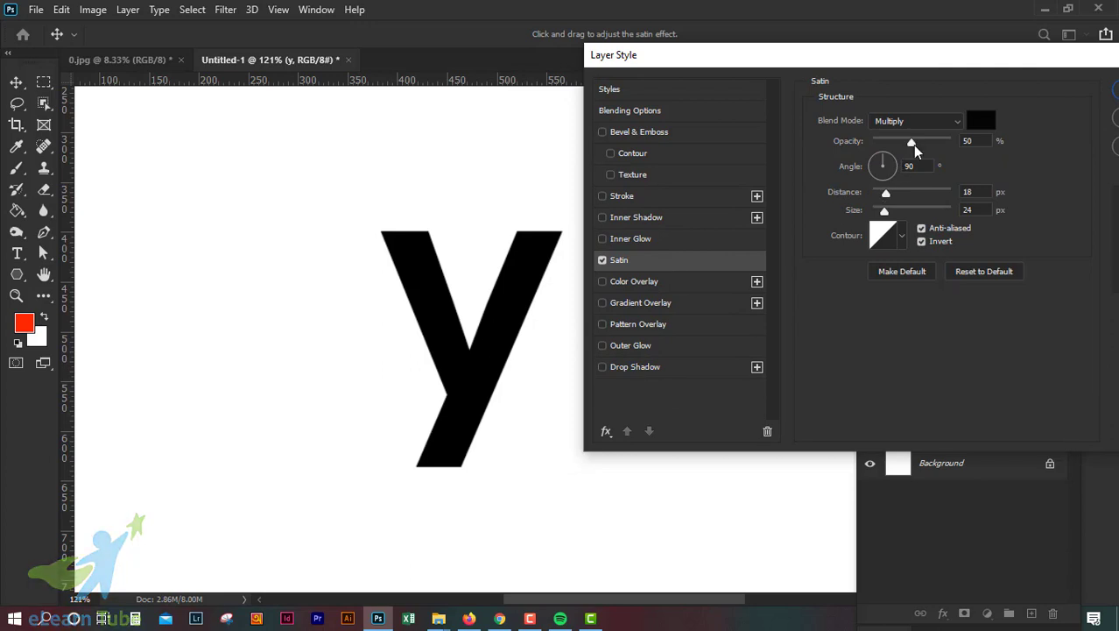
pyautogui.click(980, 120)
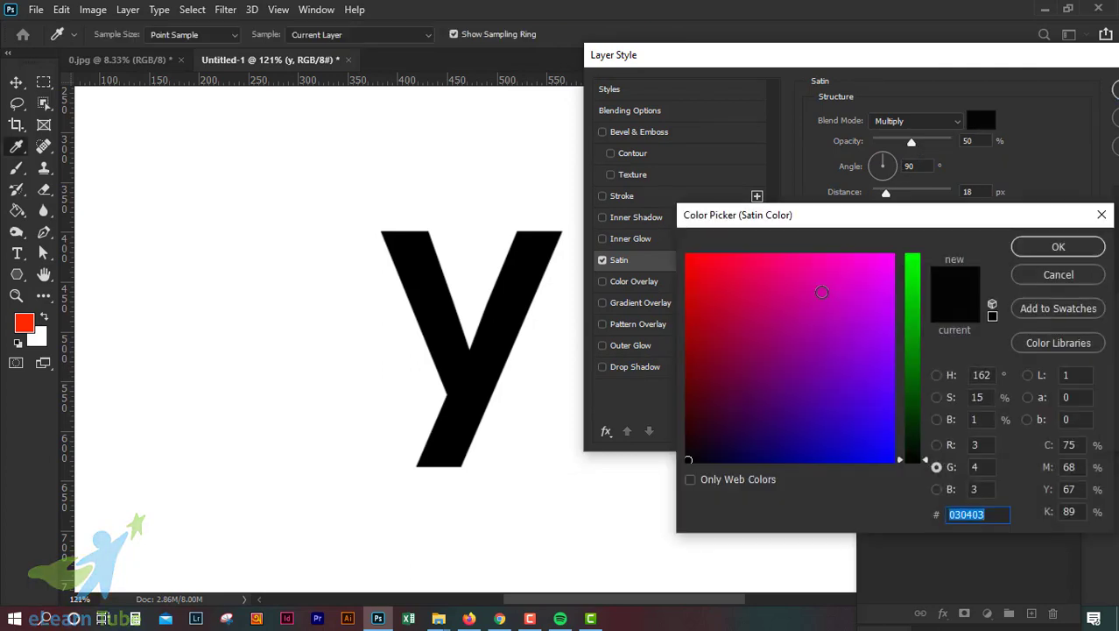
pyautogui.moveTo(822, 292)
pyautogui.mouseDown()
pyautogui.moveTo(693, 260)
pyautogui.moveTo(732, 307)
pyautogui.moveTo(842, 368)
pyautogui.moveTo(897, 453)
pyautogui.moveTo(828, 462)
pyautogui.mouseUp()
pyautogui.click(1058, 246)
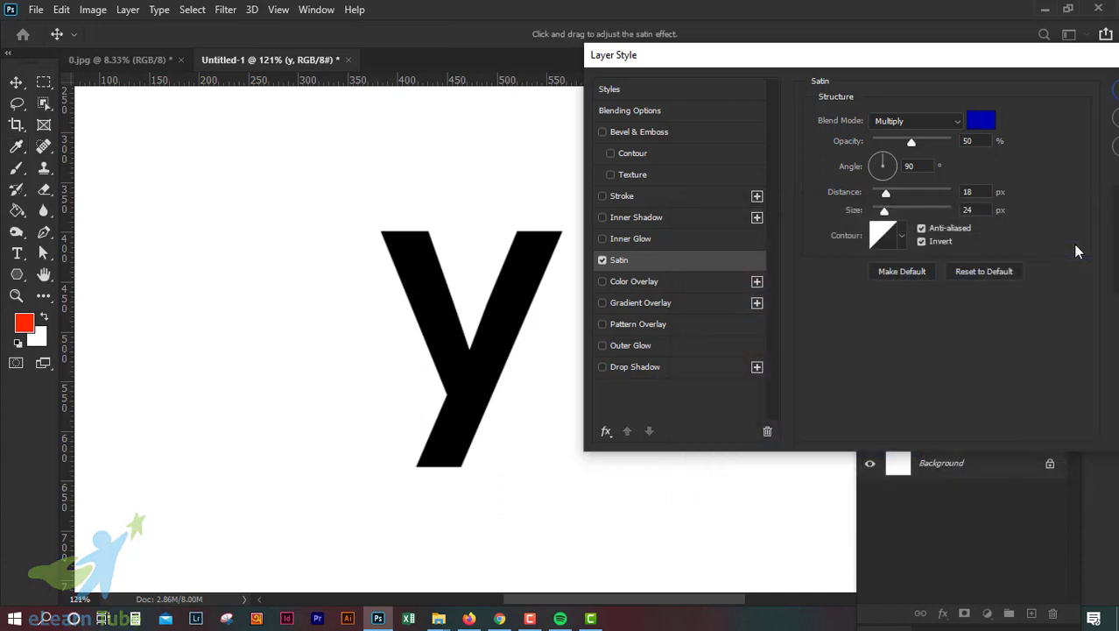
# Set the satin effect's opacity to 67% and its blend mode to Normal
pyautogui.moveTo(909, 140)
pyautogui.mouseDown()
pyautogui.moveTo(874, 140)
pyautogui.moveTo(925, 142)
pyautogui.mouseUp()
pyautogui.click(930, 122)
pyautogui.click(933, 138)
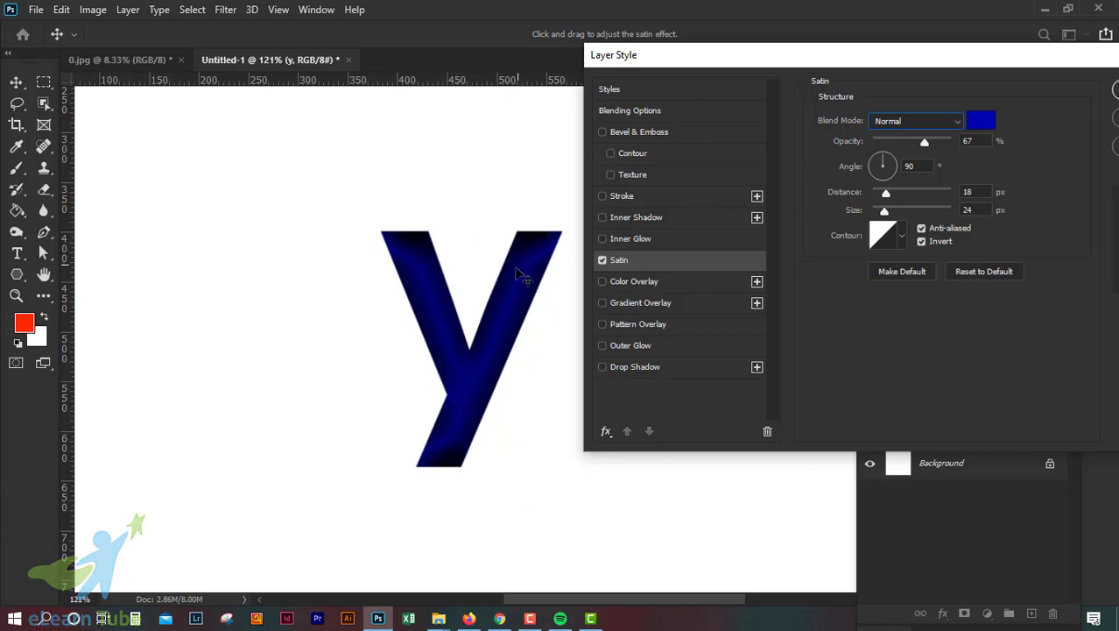
# Set the satin effect's opacity to 43% and its color to white ffffff
pyautogui.moveTo(926, 142); pyautogui.dragTo(902, 145)
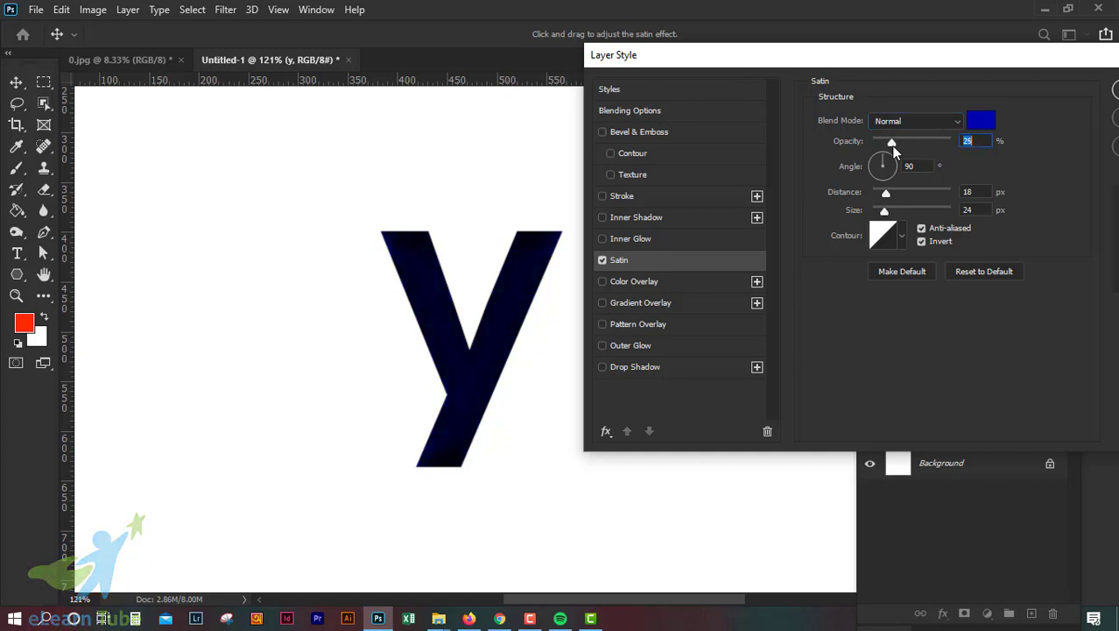
pyautogui.moveTo(902, 146); pyautogui.dragTo(904, 149)
pyautogui.click(980, 120)
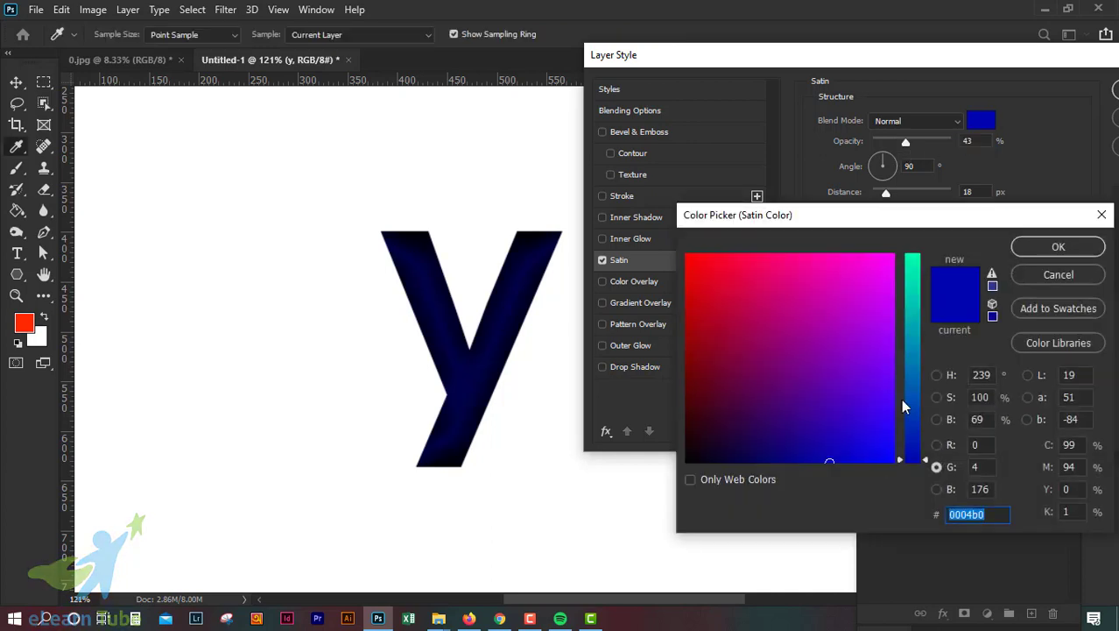
pyautogui.moveTo(923, 457); pyautogui.dragTo(922, 256)
pyautogui.write('ffffff')
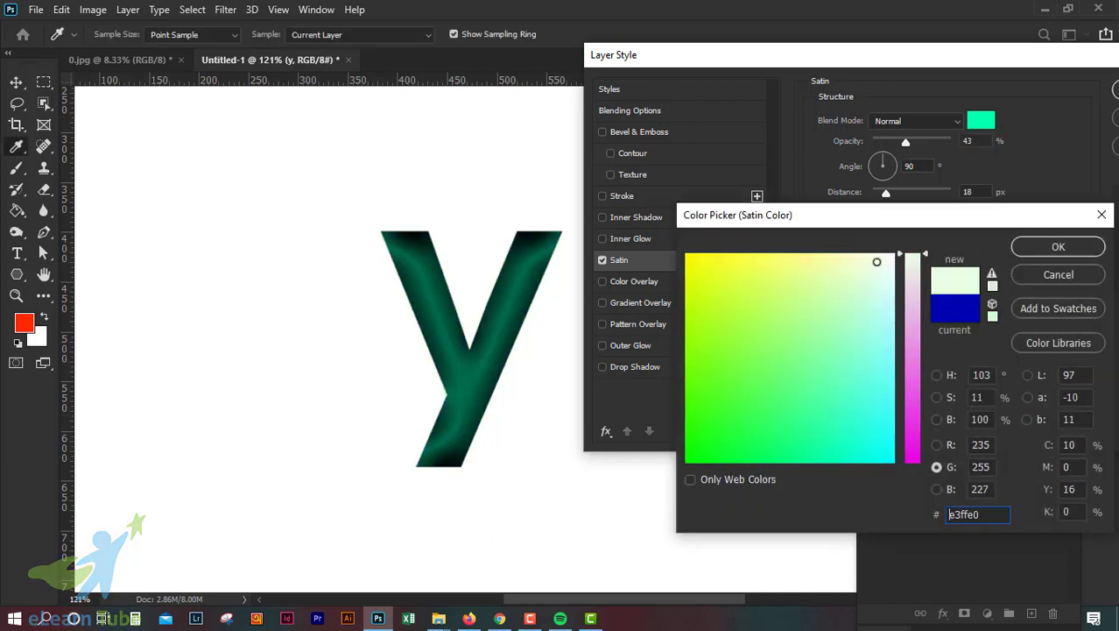
pyautogui.click(1057, 249)
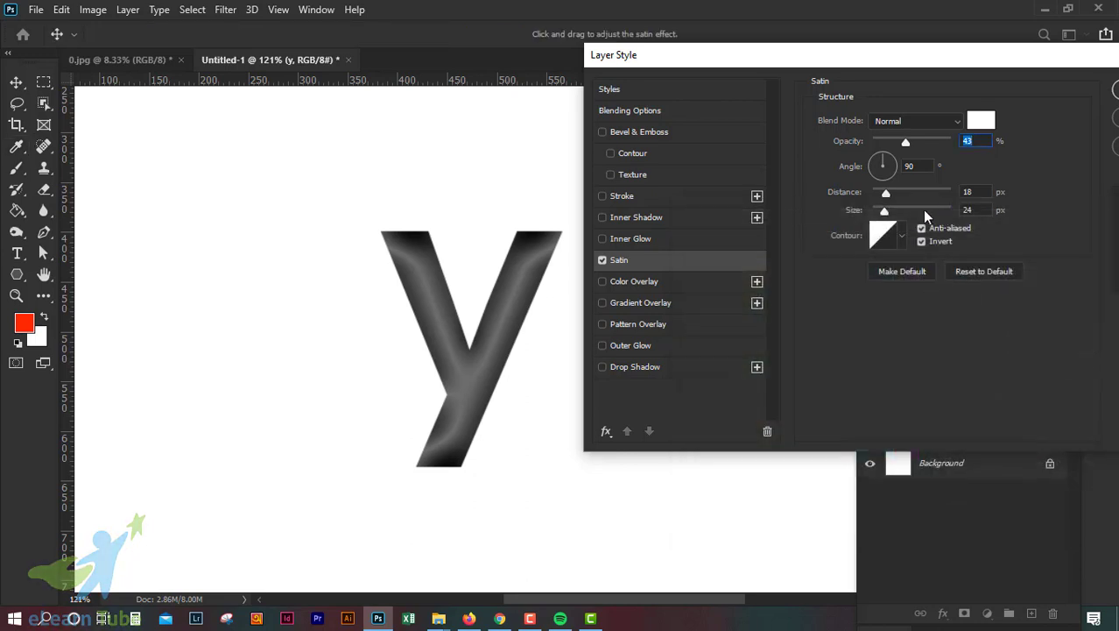
# Set the satin effect's opacity to 17%, angle to 157°, distance to 7 px and size to 38 px
pyautogui.moveTo(907, 141); pyautogui.dragTo(881, 140)
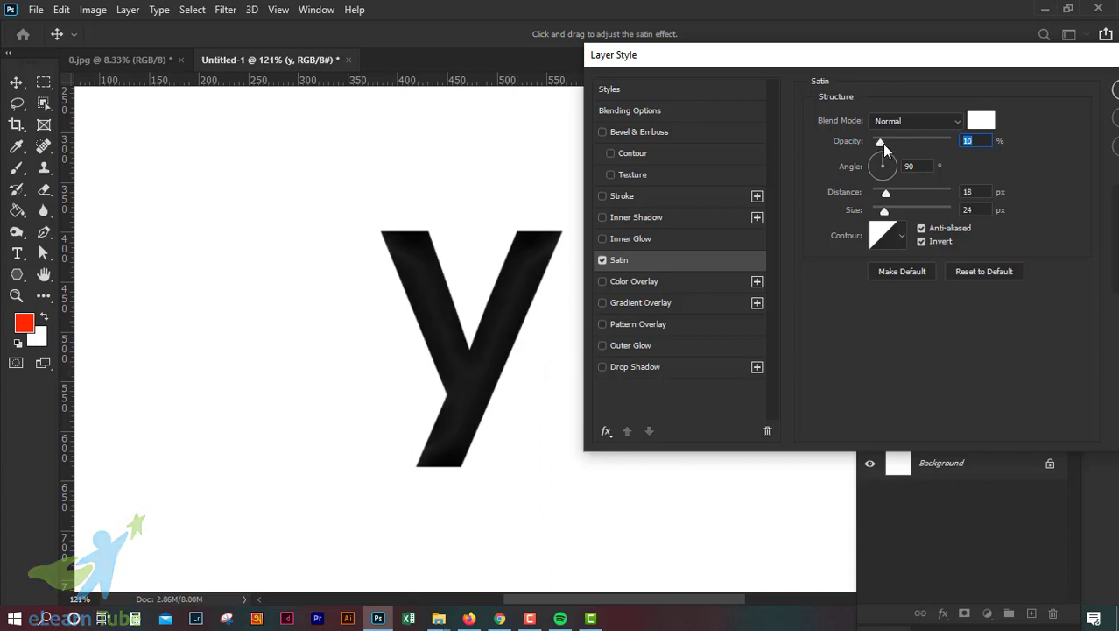
pyautogui.moveTo(884, 143)
pyautogui.mouseDown()
pyautogui.moveTo(894, 177)
pyautogui.moveTo(864, 169)
pyautogui.moveTo(867, 160)
pyautogui.moveTo(890, 194)
pyautogui.moveTo(928, 198)
pyautogui.moveTo(880, 195)
pyautogui.mouseUp()
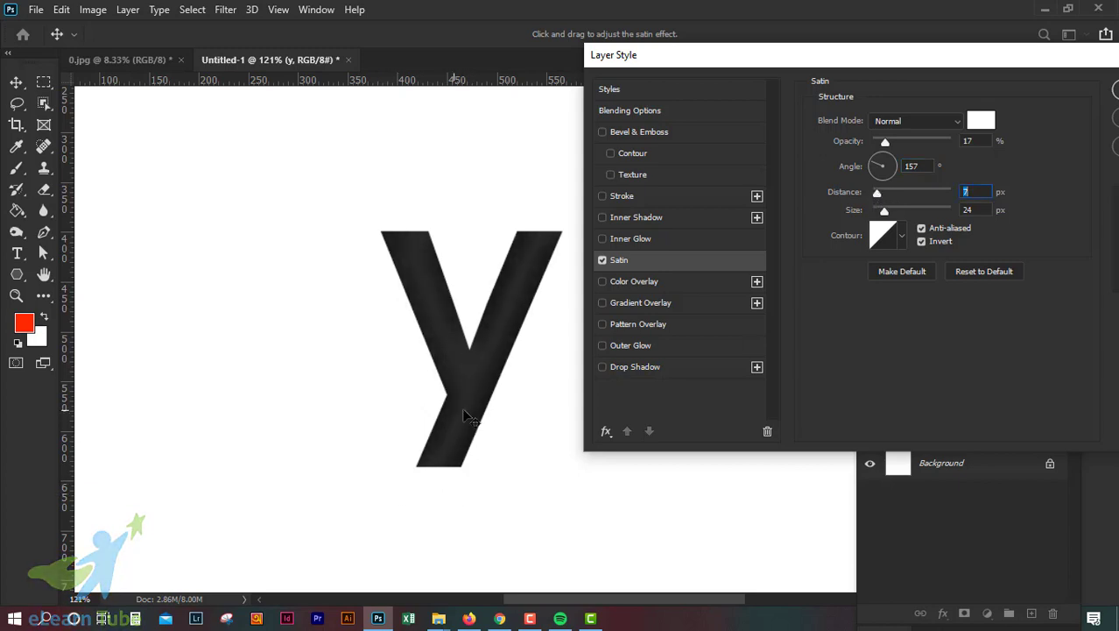
pyautogui.moveTo(885, 212); pyautogui.dragTo(880, 216)
pyautogui.moveTo(873, 212); pyautogui.dragTo(888, 216)
# Try several contour presets for the satin effect and choose the rounded curve that starts the second row
pyautogui.click(880, 235)
pyautogui.click(902, 145)
pyautogui.click(901, 234)
pyautogui.click(881, 274)
pyautogui.click(907, 274)
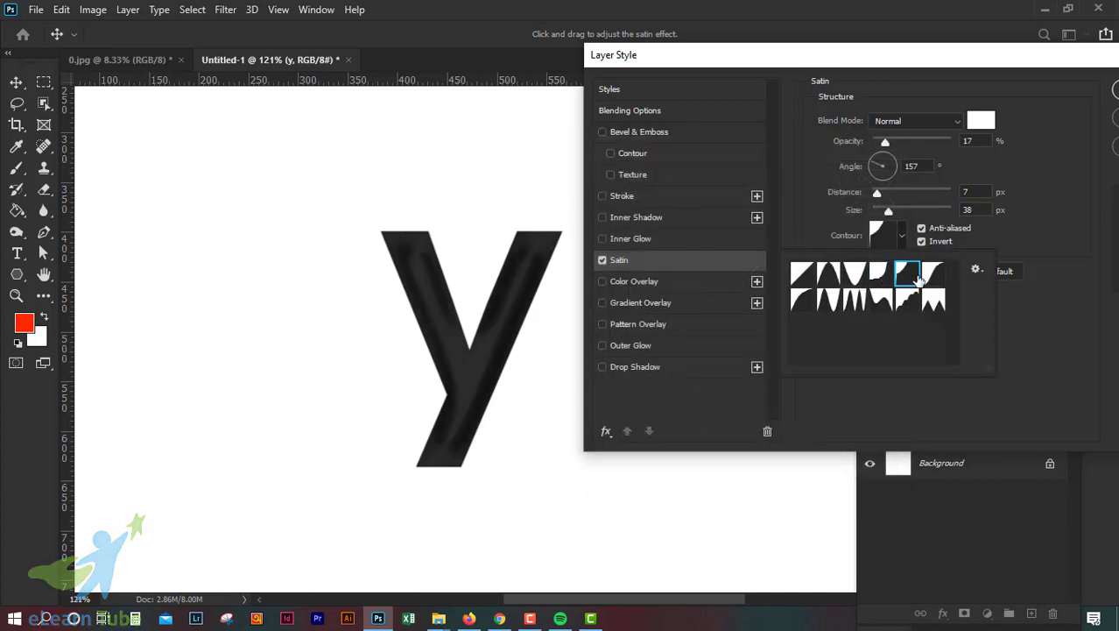
pyautogui.click(932, 275)
pyautogui.click(933, 299)
pyautogui.click(802, 300)
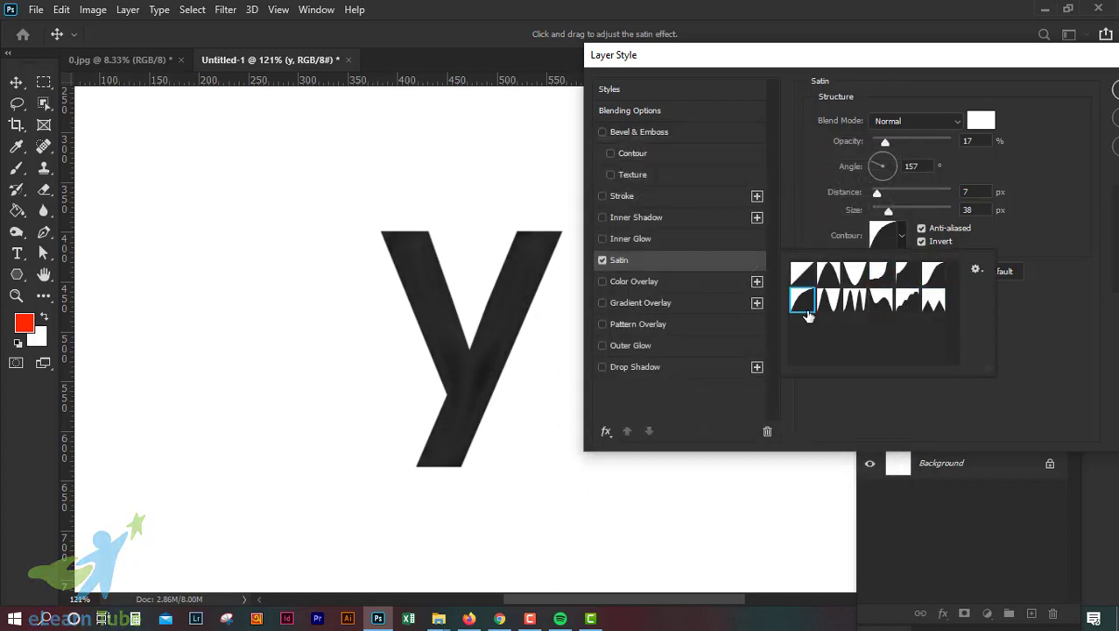
# Enable the pattern overlay on the letter y alongside the satin effect
pyautogui.click(739, 325)
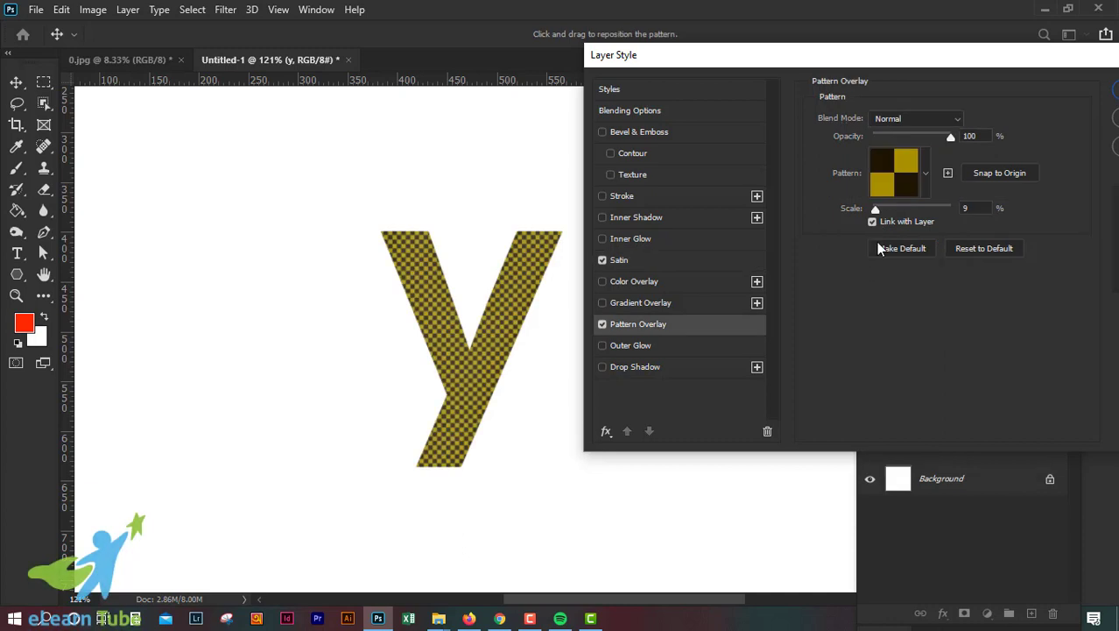
# Turn off the pattern overlay on the letter y and set the satin effect's distance to 26 px
pyautogui.click(662, 274)
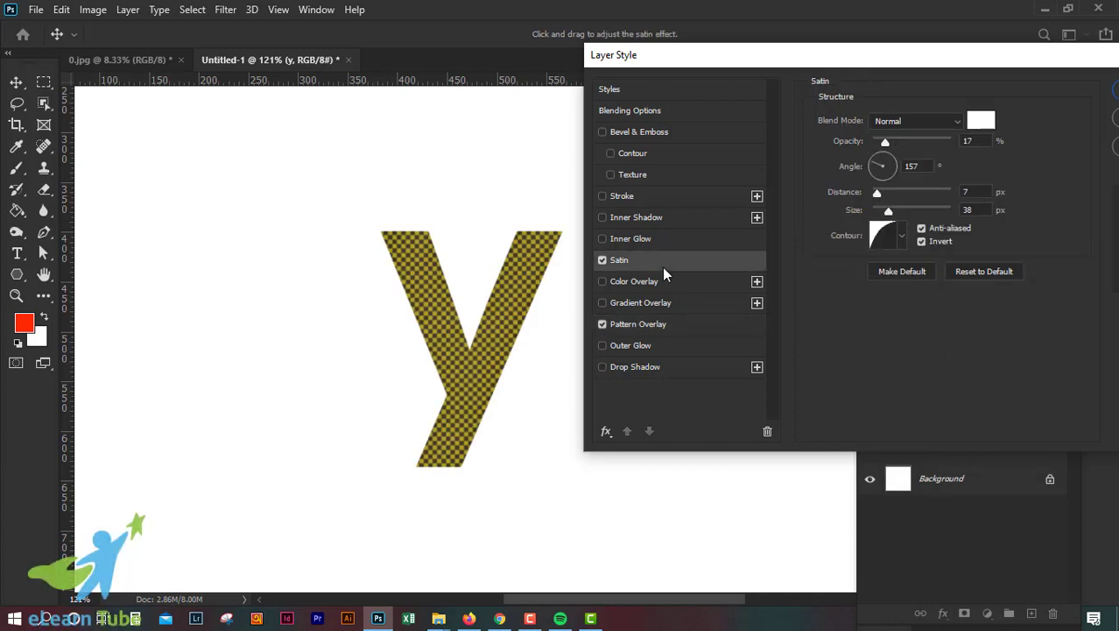
pyautogui.click(638, 325)
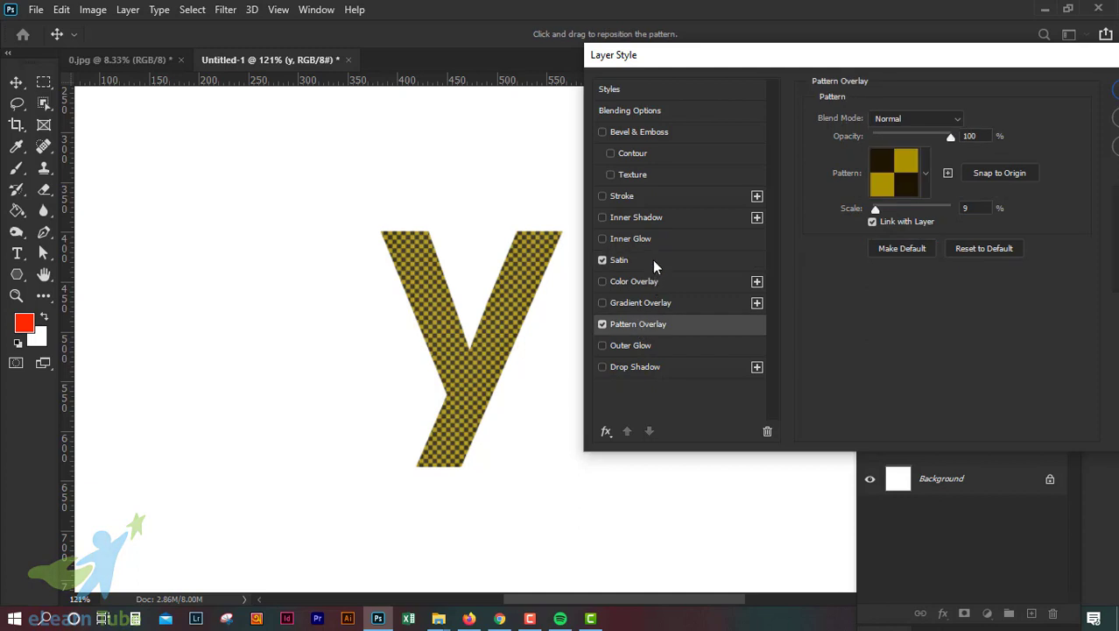
pyautogui.click(652, 259)
pyautogui.click(601, 324)
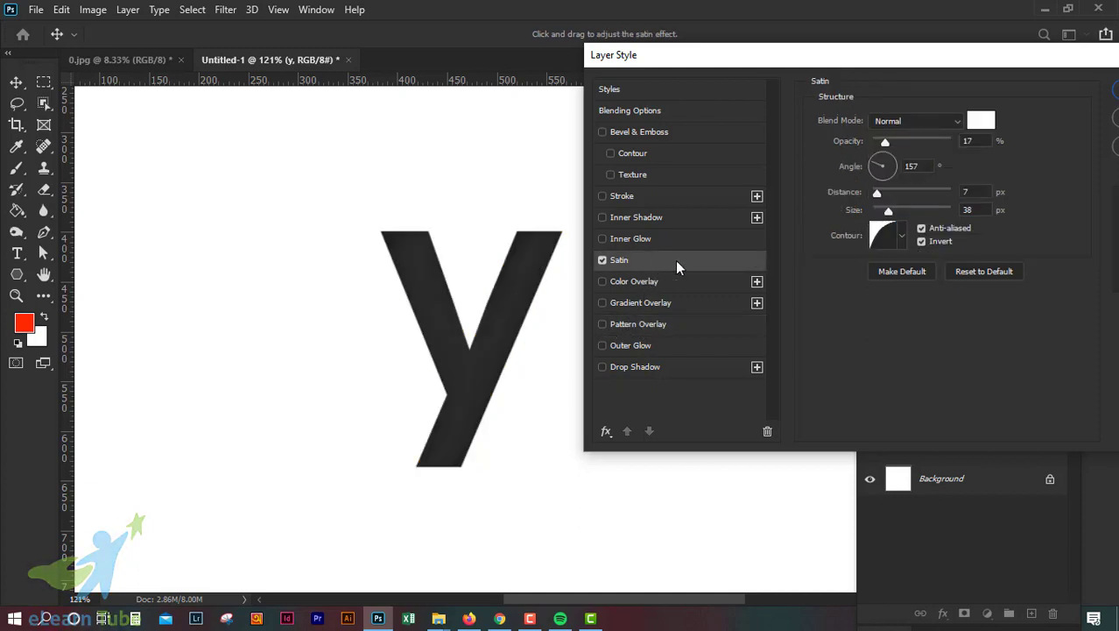
pyautogui.moveTo(878, 192); pyautogui.dragTo(892, 194)
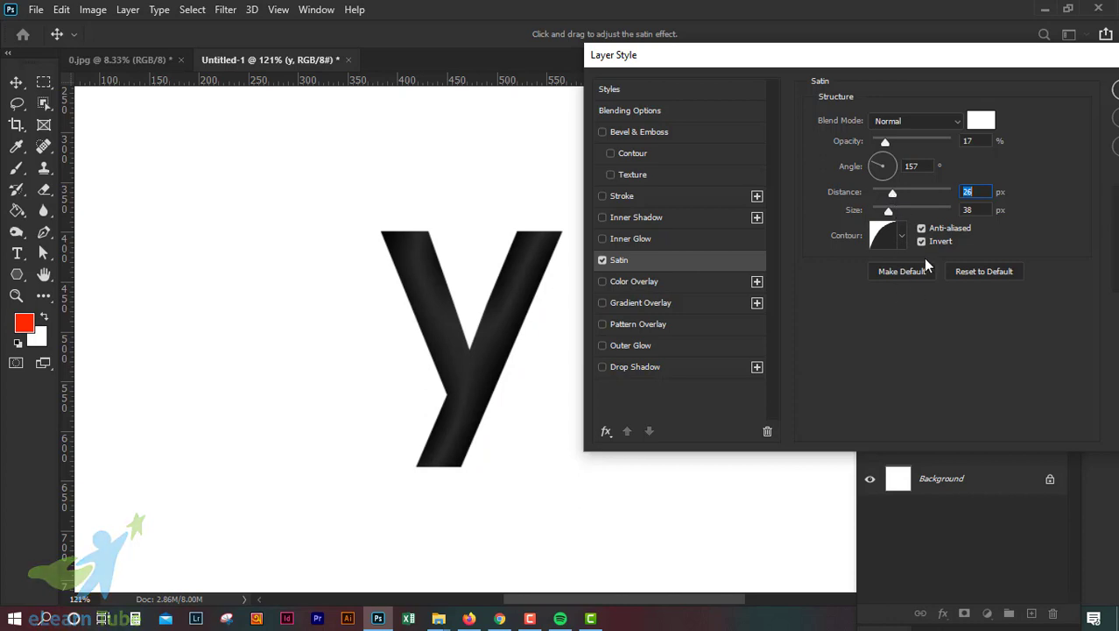
# Disable the satin effect and enable an inner glow on the letter y with 93% opacity
pyautogui.moveTo(970, 54); pyautogui.dragTo(787, 88)
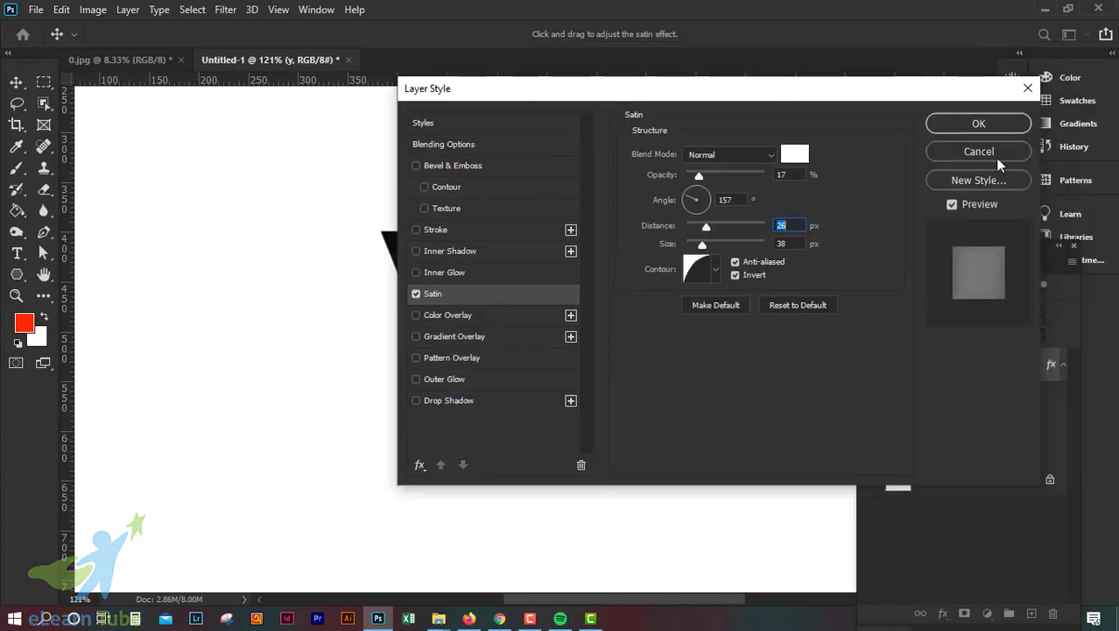
pyautogui.click(416, 294)
pyautogui.moveTo(604, 88); pyautogui.dragTo(737, 81)
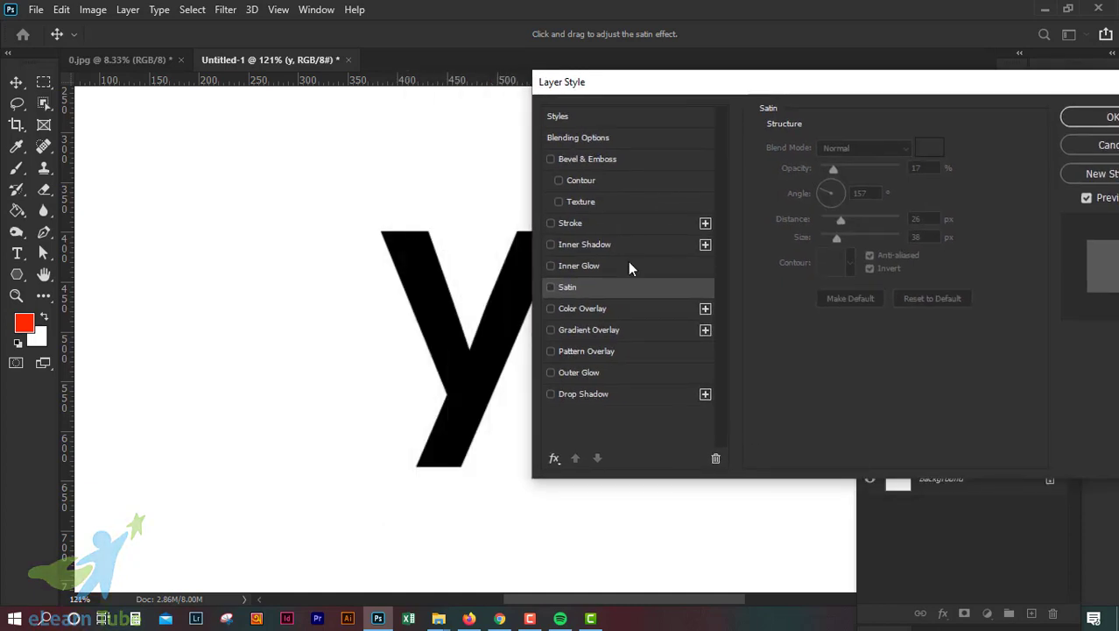
pyautogui.click(582, 265)
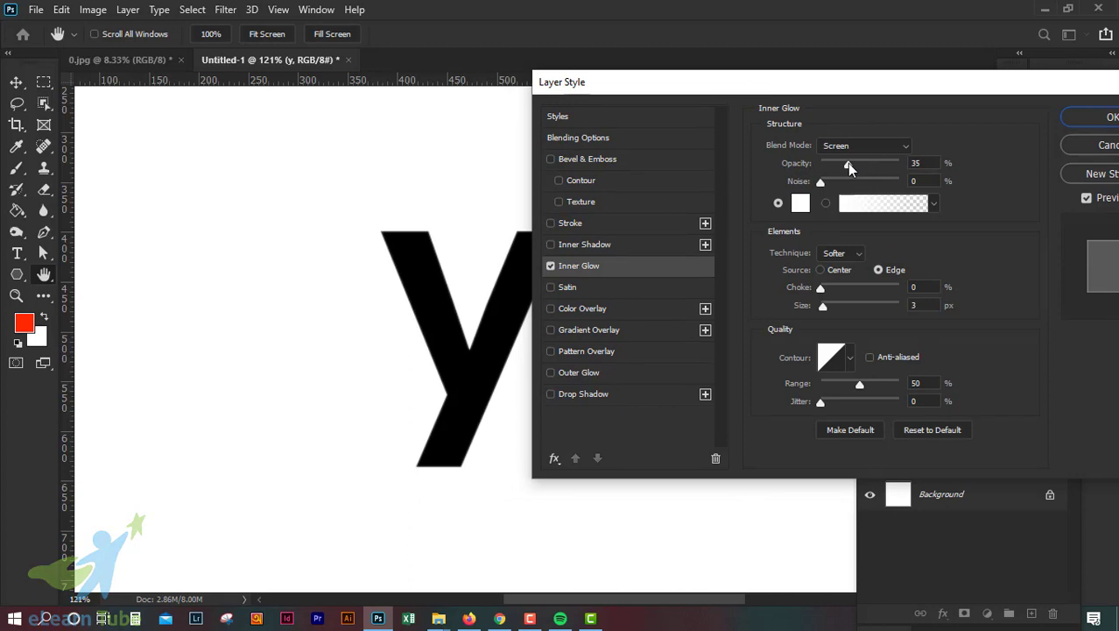
pyautogui.moveTo(847, 162); pyautogui.dragTo(895, 163)
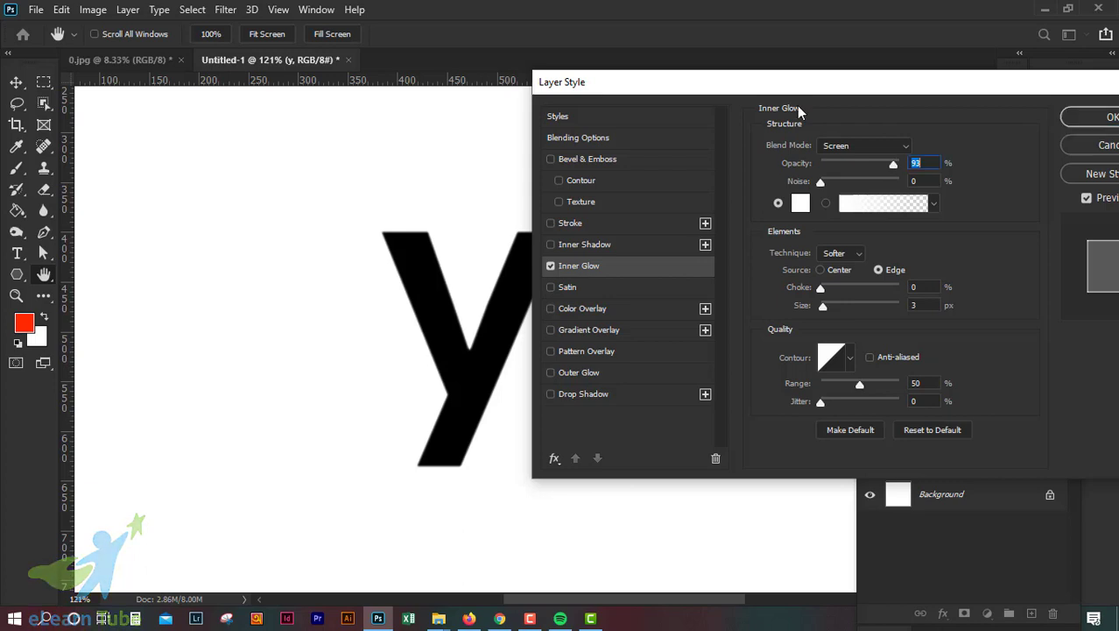
pyautogui.moveTo(767, 88); pyautogui.dragTo(814, 90)
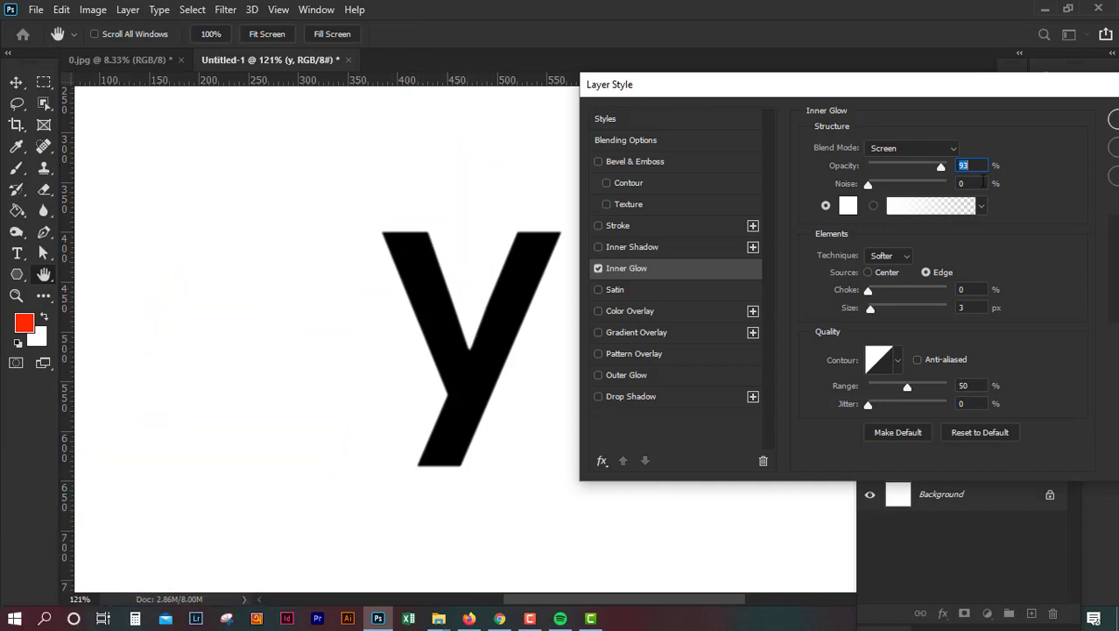
# Try the Blue_03, Blue_12 and Blue_15 gradient presets for the inner glow and cancel the gradient change
pyautogui.click(916, 209)
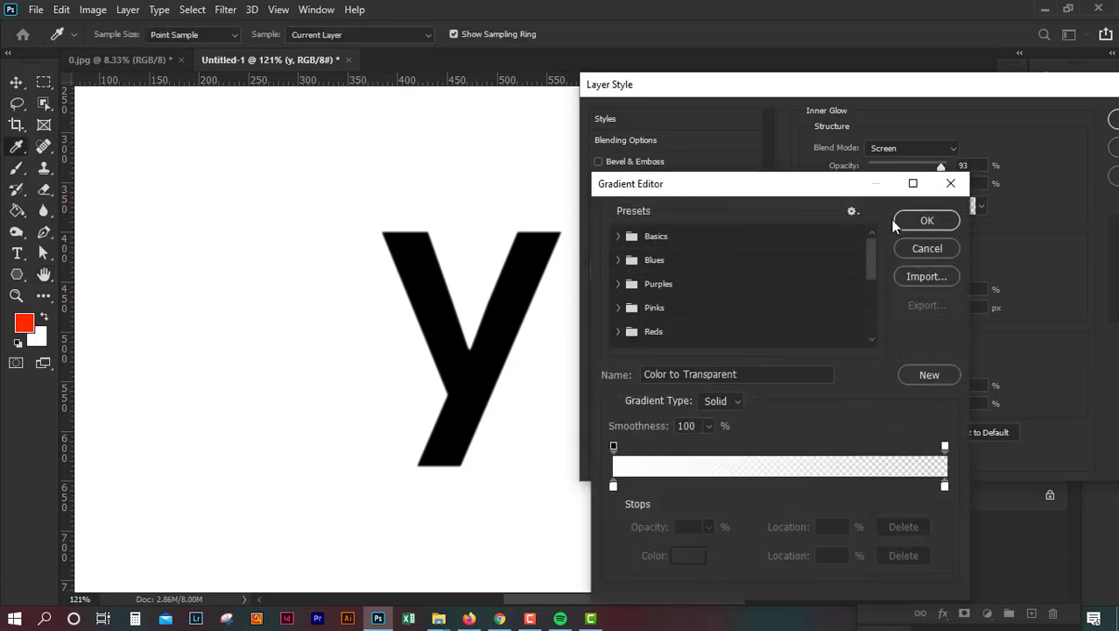
pyautogui.click(619, 259)
pyautogui.click(681, 288)
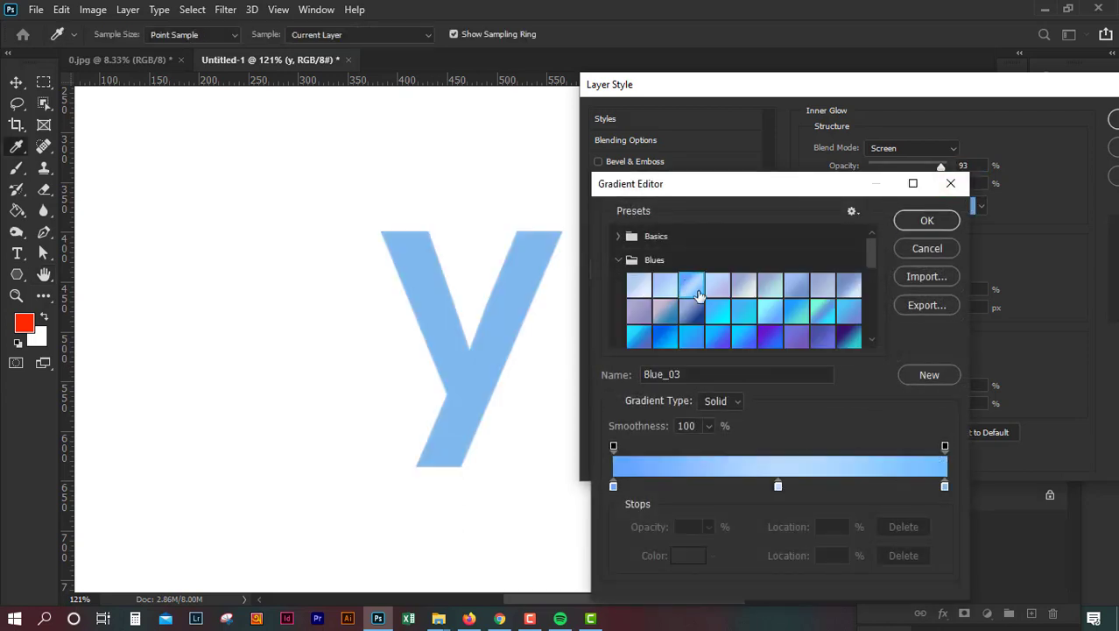
pyautogui.click(746, 319)
pyautogui.click(699, 312)
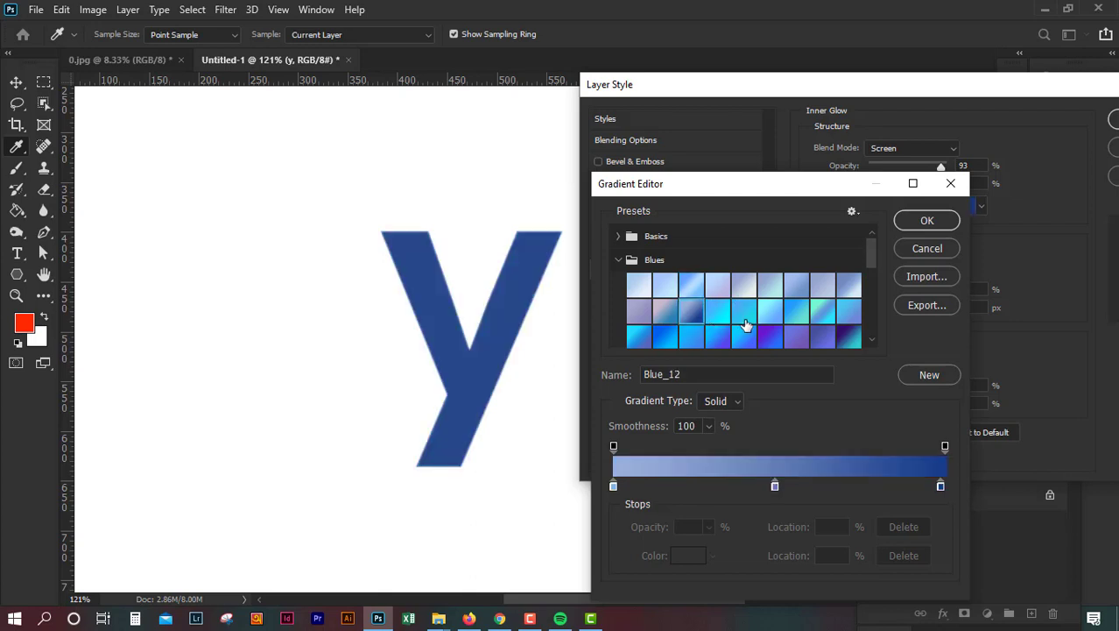
pyautogui.click(772, 314)
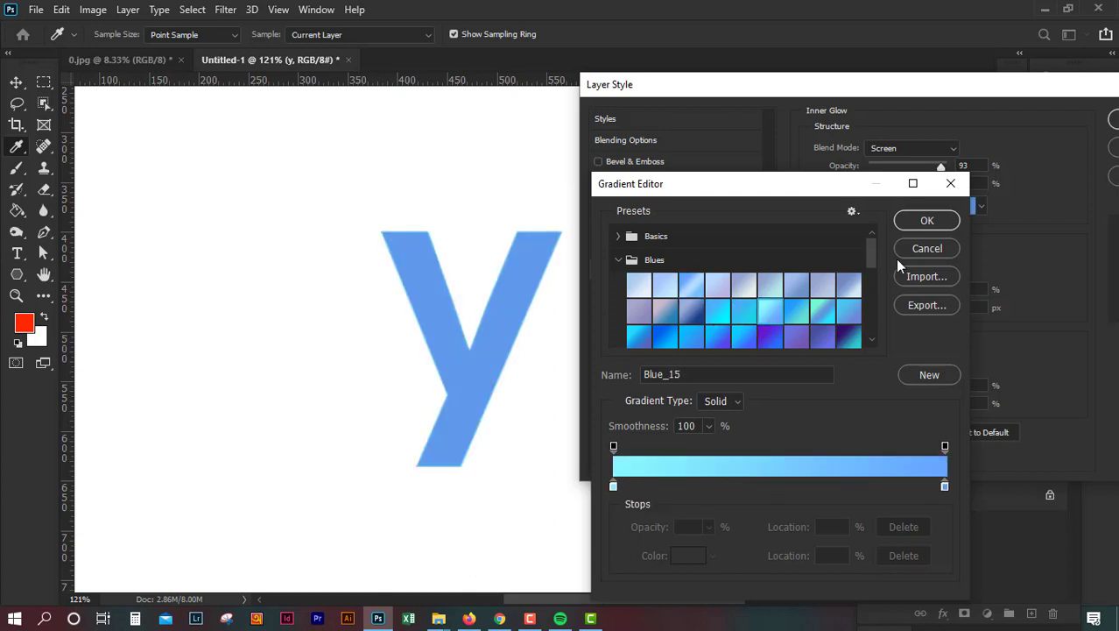
pyautogui.click(933, 251)
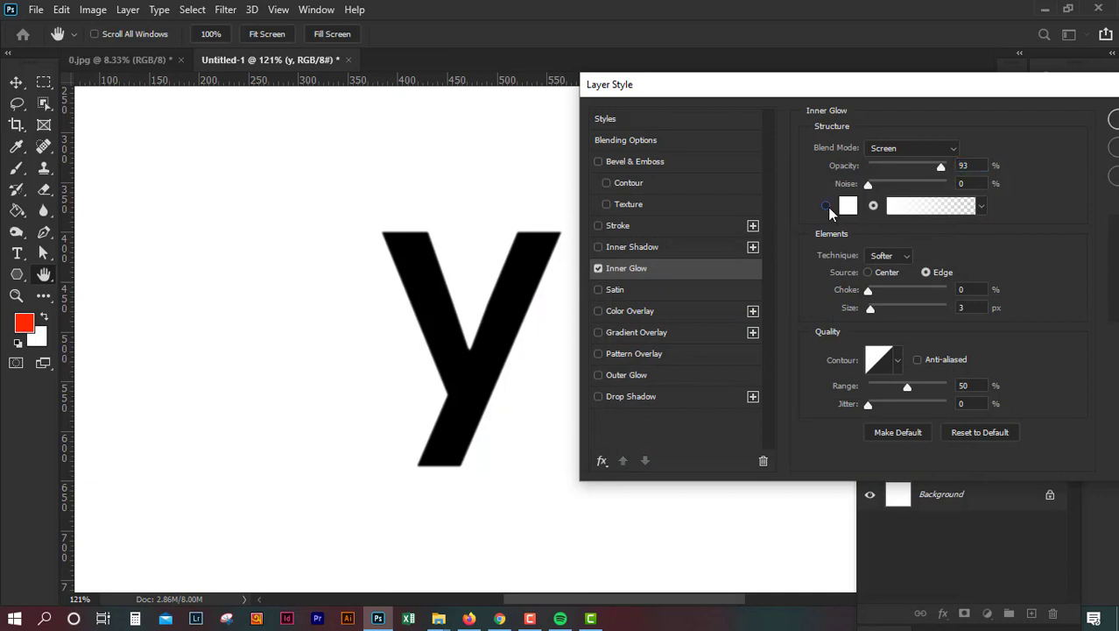
# Set the inner glow to a solid bright green color
pyautogui.click(848, 205)
pyautogui.moveTo(820, 297)
pyautogui.mouseDown()
pyautogui.moveTo(718, 319)
pyautogui.moveTo(699, 458)
pyautogui.mouseUp()
pyautogui.click(1034, 246)
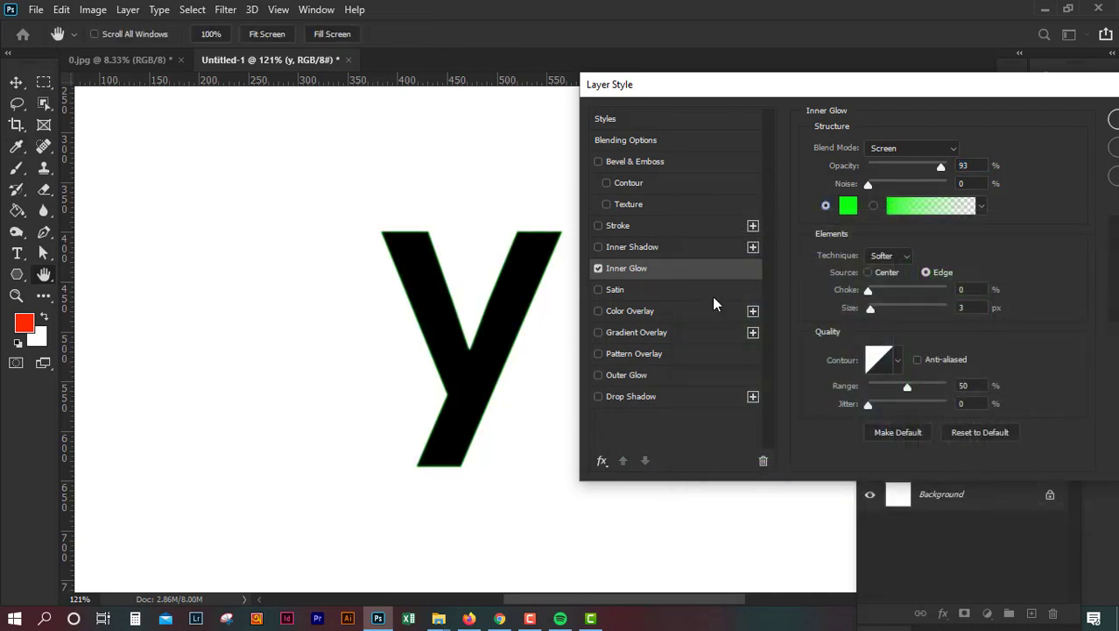
# Set the inner glow's opacity to 85%, choke to 43% and size to 18 px
pyautogui.scroll(2, 438, 365)
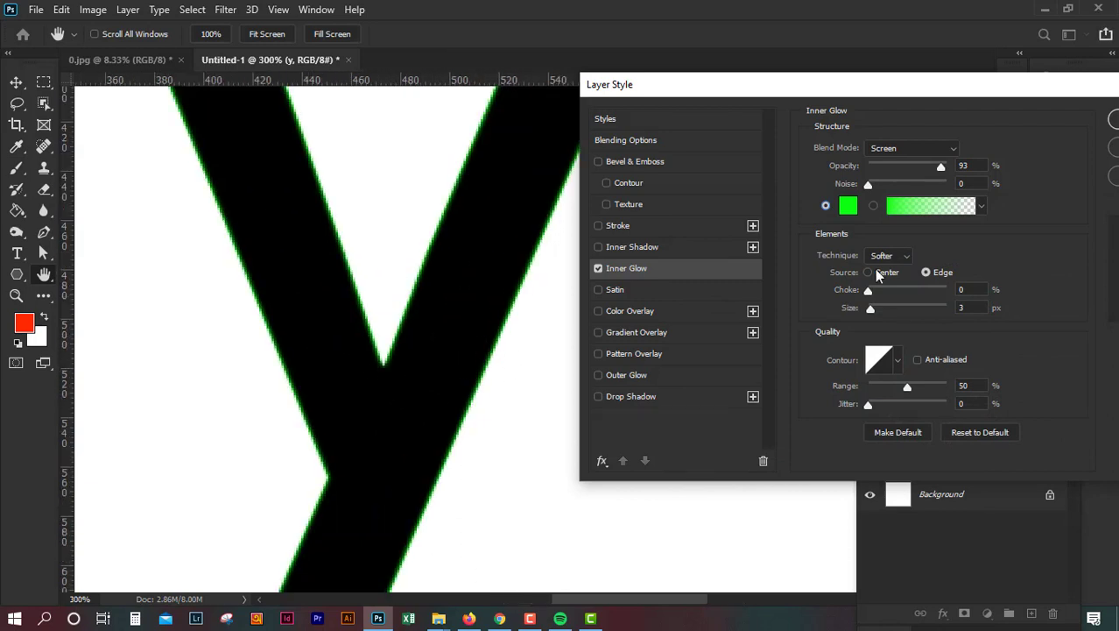
pyautogui.moveTo(872, 190); pyautogui.dragTo(839, 186)
pyautogui.moveTo(940, 169)
pyautogui.mouseDown()
pyautogui.moveTo(902, 169)
pyautogui.moveTo(942, 167)
pyautogui.mouseUp()
pyautogui.moveTo(869, 289)
pyautogui.mouseDown()
pyautogui.moveTo(973, 289)
pyautogui.moveTo(880, 305)
pyautogui.mouseUp()
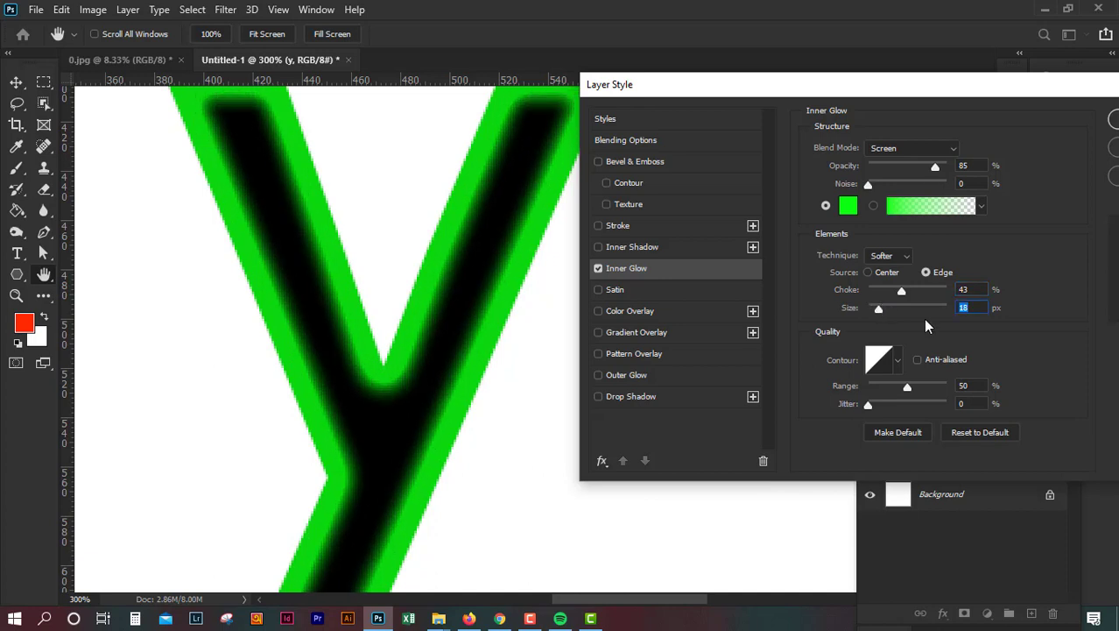
# Set the inner glow's range to 67% and jitter to 15%, and check the letter y at different magnifications
pyautogui.moveTo(916, 386)
pyautogui.mouseDown()
pyautogui.moveTo(869, 378)
pyautogui.moveTo(935, 370)
pyautogui.moveTo(880, 373)
pyautogui.moveTo(910, 372)
pyautogui.mouseUp()
pyautogui.moveTo(868, 403); pyautogui.dragTo(920, 386)
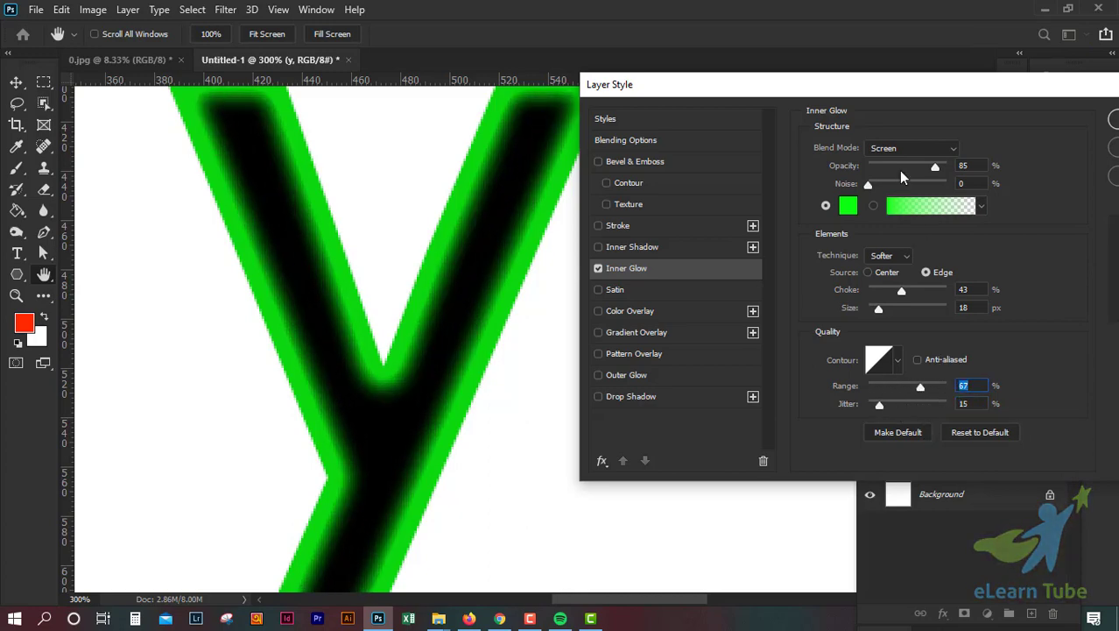
pyautogui.hotkey('ctrl', '1')
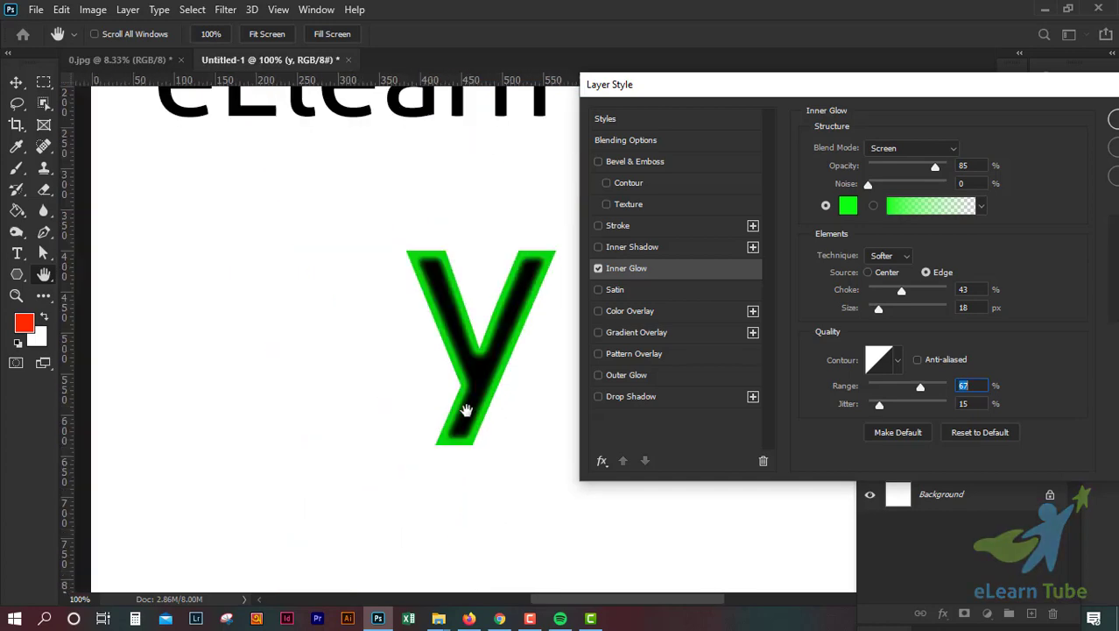
pyautogui.hotkey('ctrl', '+')
pyautogui.hotkey('ctrl', '1')
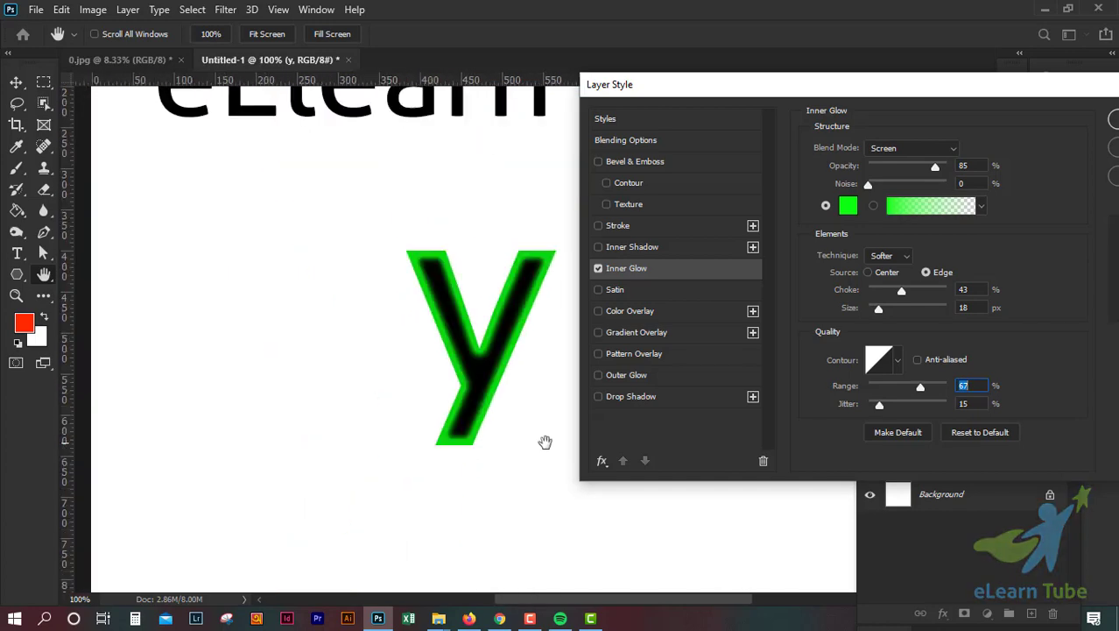
pyautogui.hotkey('ctrl', '-')
pyautogui.hotkey('ctrl', '+')
pyautogui.hotkey('ctrl', '+')
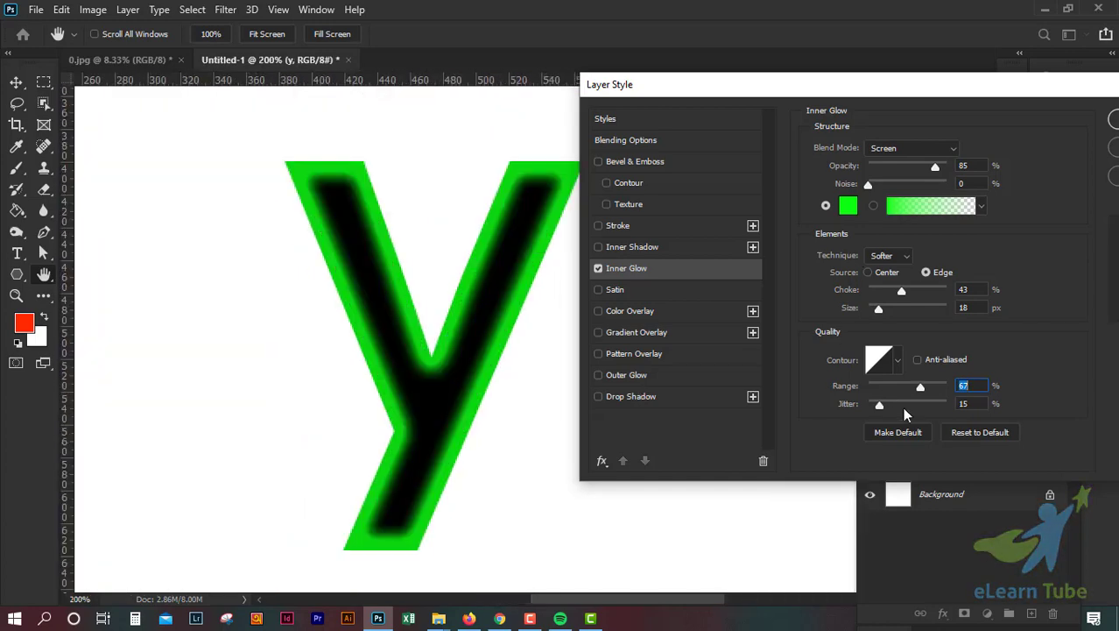
# Try the Precise technique for the inner glow and return it to Softer
pyautogui.click(884, 256)
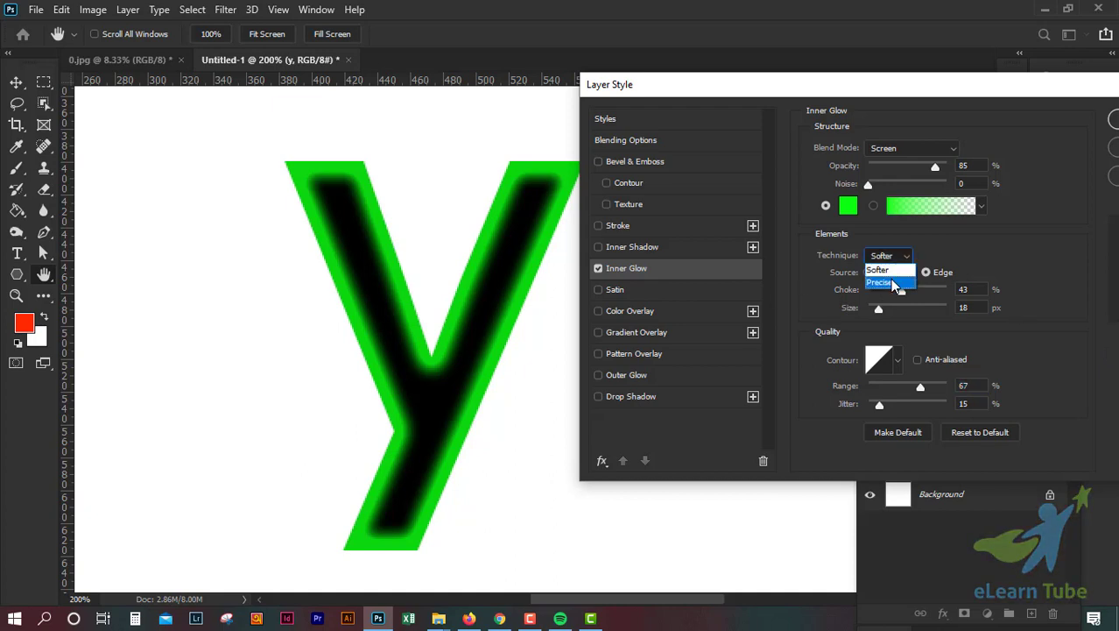
pyautogui.click(893, 286)
pyautogui.click(895, 261)
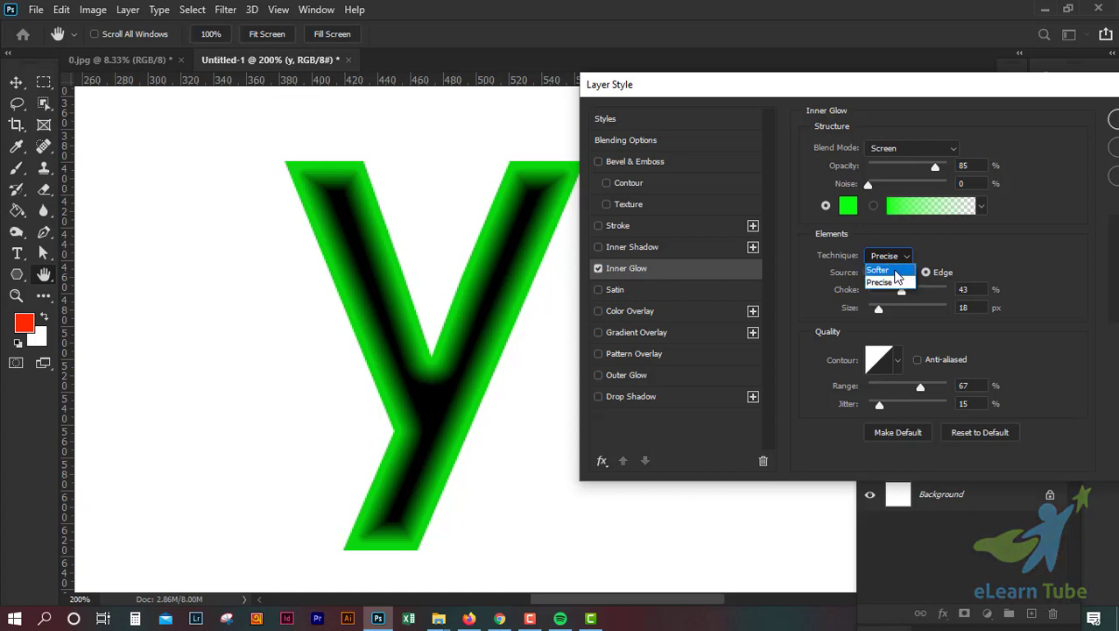
pyautogui.click(894, 270)
pyautogui.click(888, 259)
pyautogui.click(934, 256)
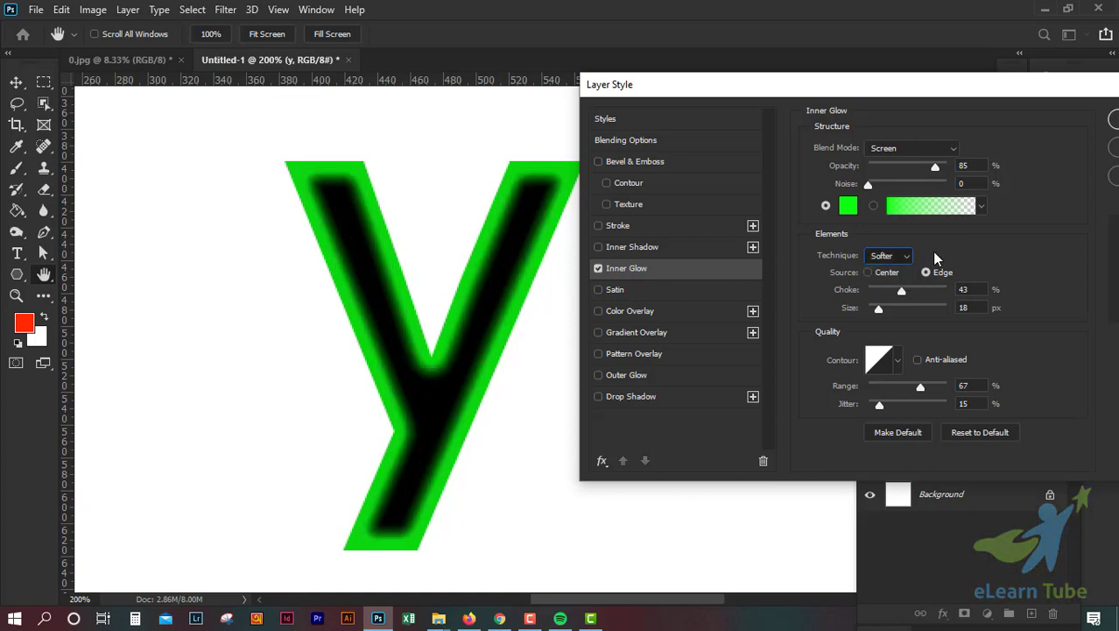
# Compare the Center and Edge sources for the inner glow, ending on Edge
pyautogui.click(868, 271)
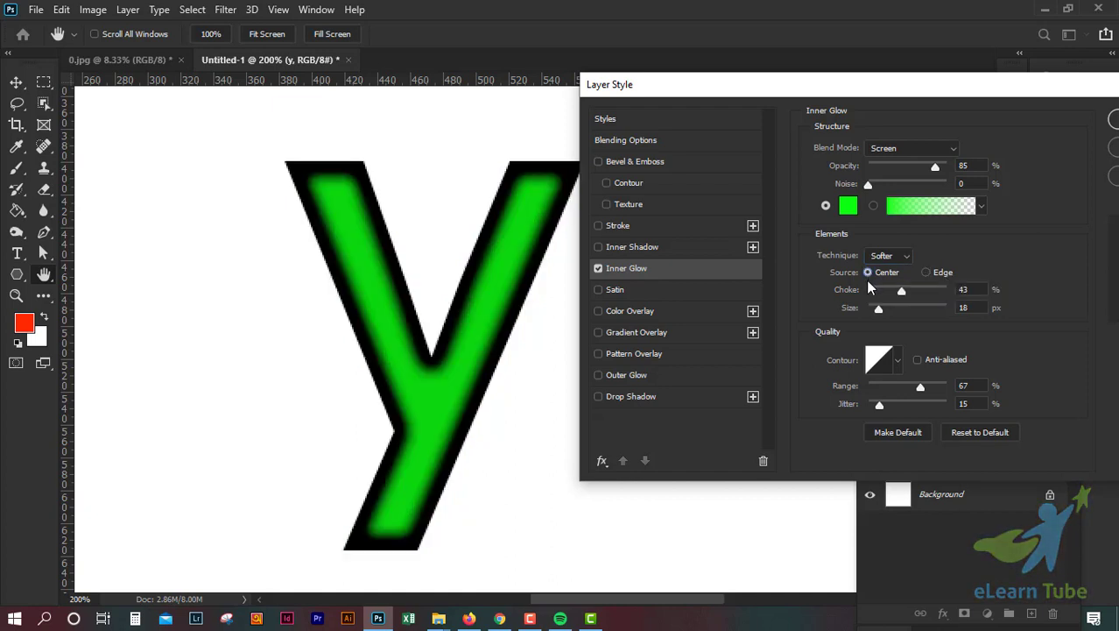
pyautogui.click(926, 273)
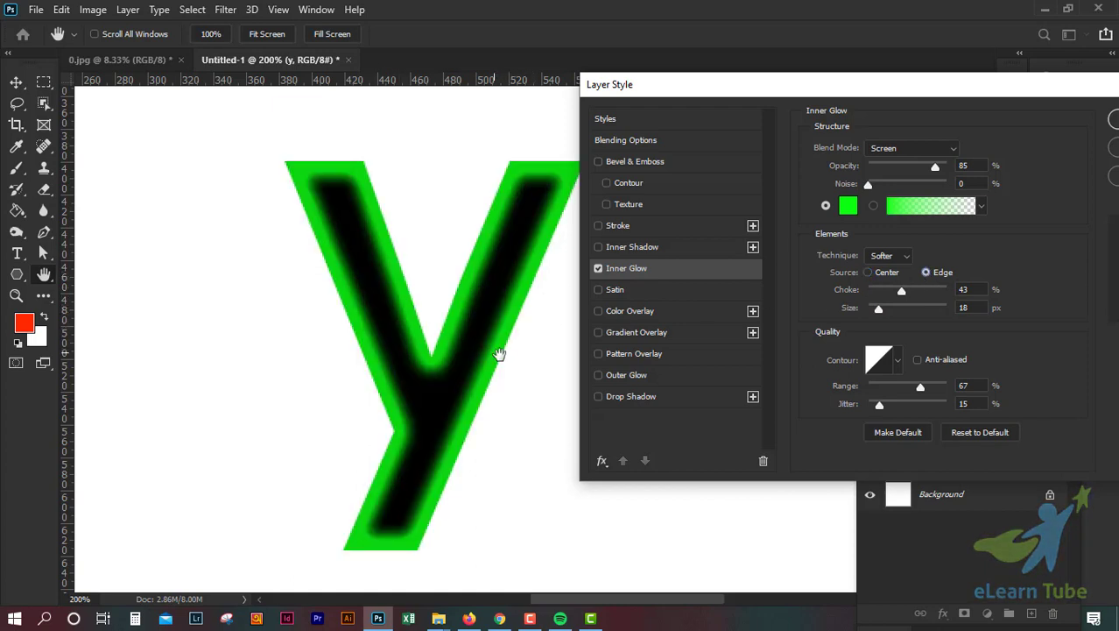
pyautogui.click(867, 271)
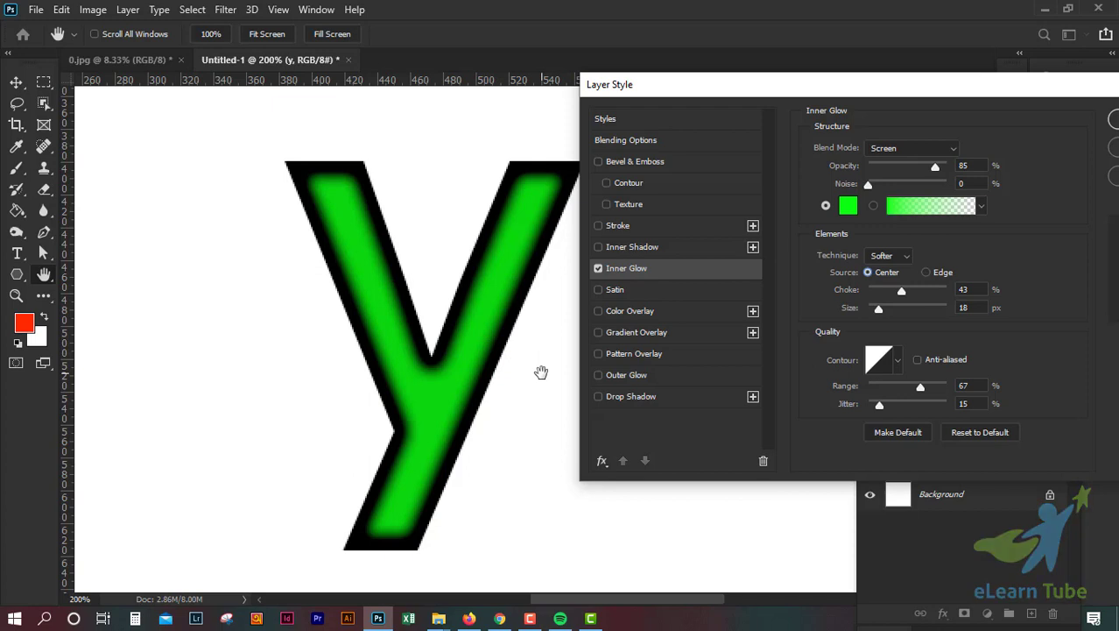
pyautogui.click(925, 272)
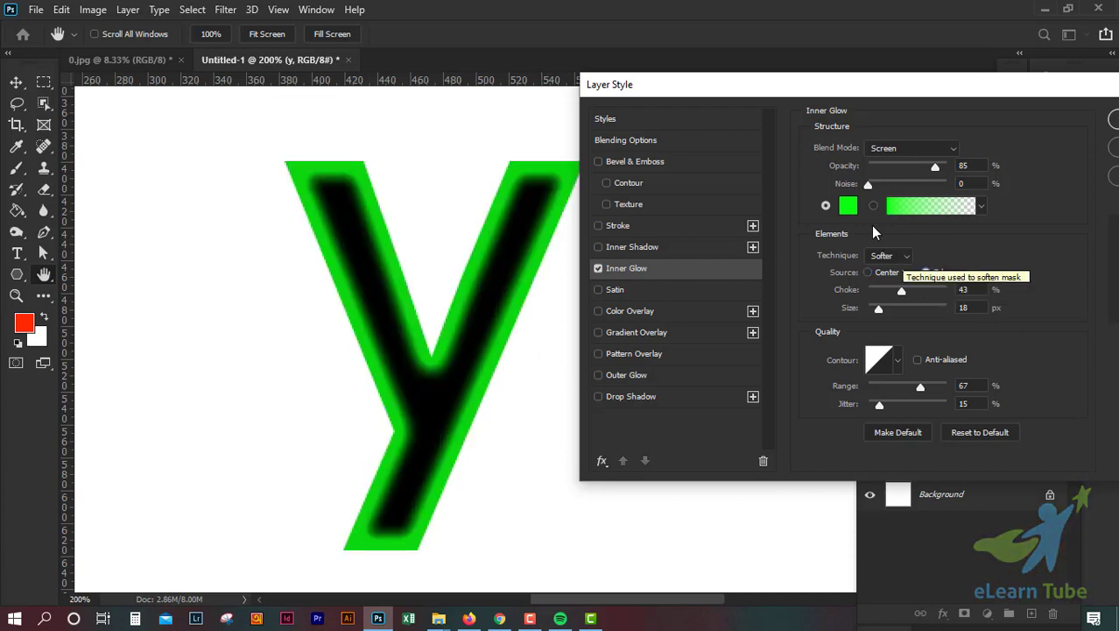
# Try the Purple_02 gradient on the inner glow and switch back to the solid green color
pyautogui.click(947, 208)
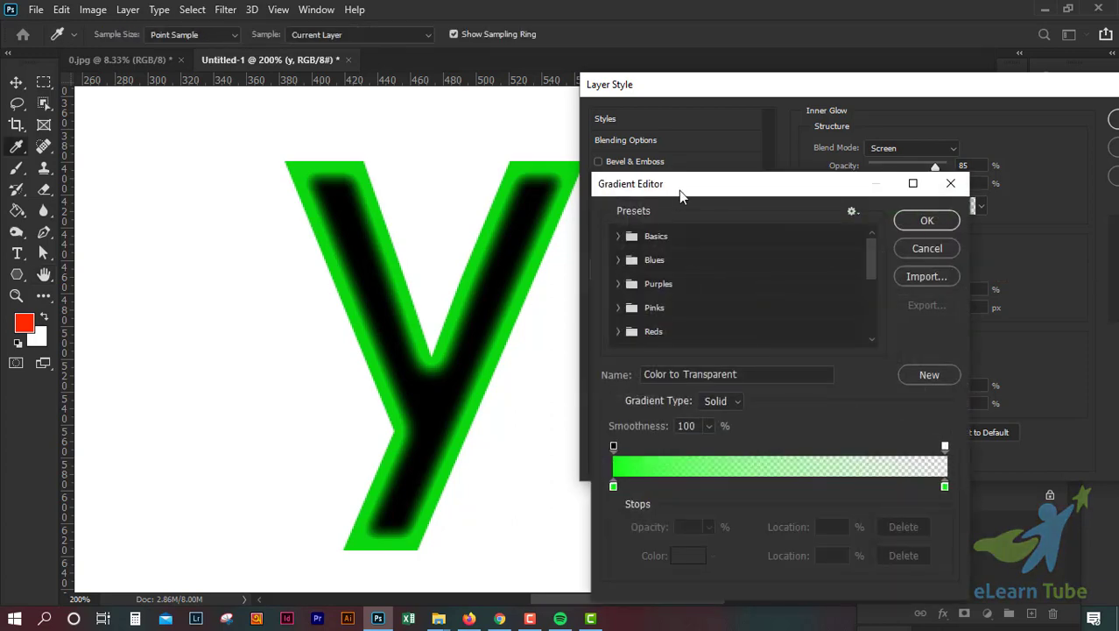
pyautogui.moveTo(680, 190); pyautogui.dragTo(709, 177)
pyautogui.click(648, 272)
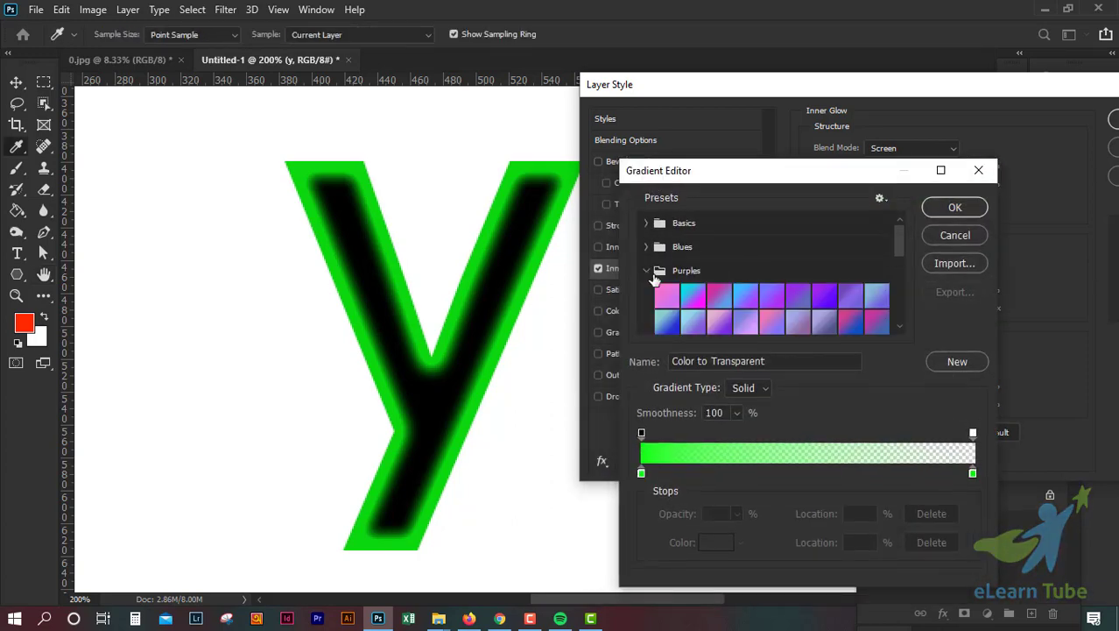
pyautogui.click(698, 296)
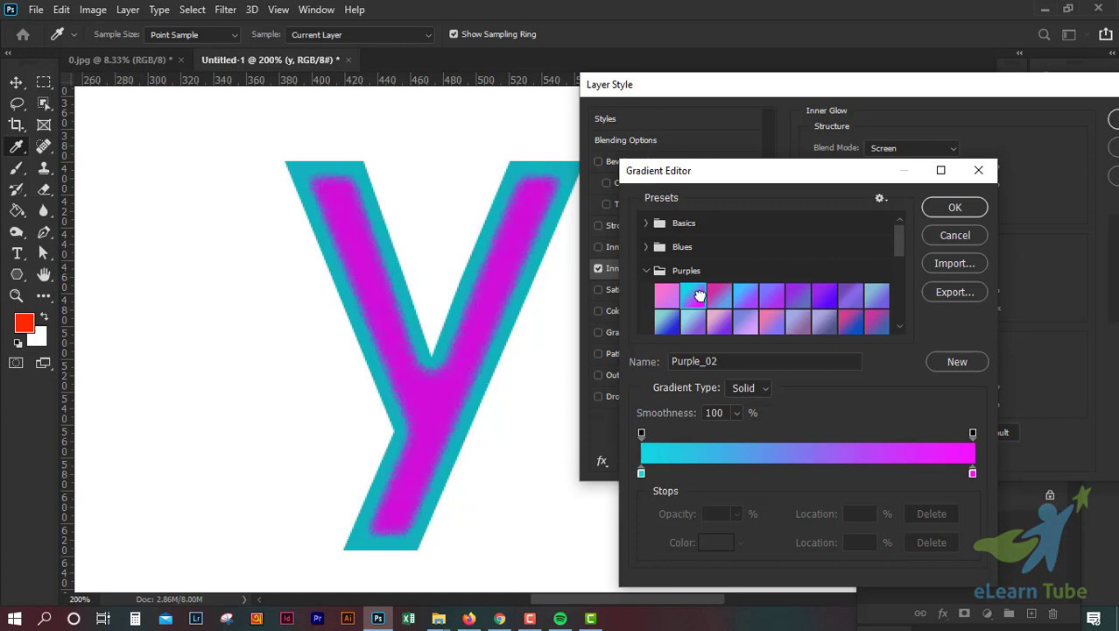
pyautogui.click(955, 208)
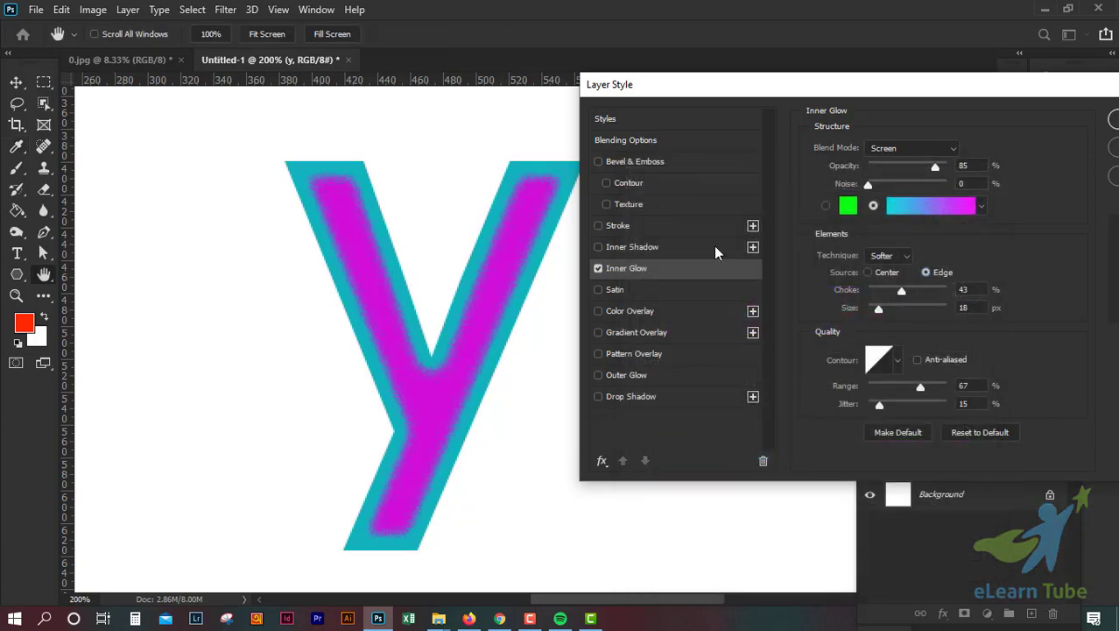
pyautogui.click(826, 207)
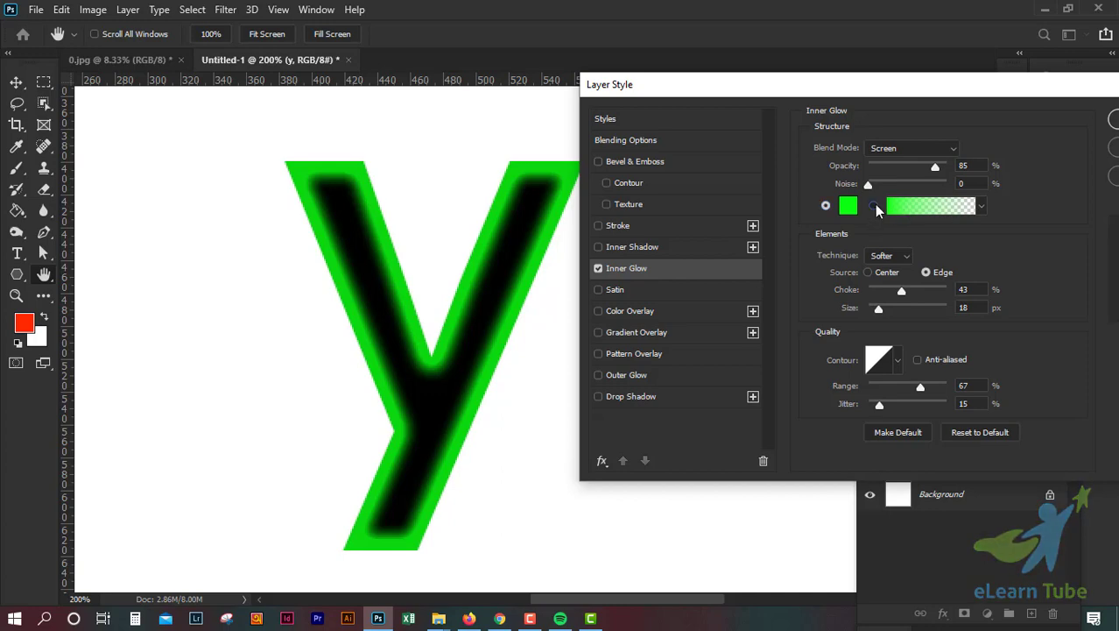
# Fill the inner glow with the light-blue-to-magenta gradient from the Pinks presets
pyautogui.click(876, 207)
pyautogui.click(932, 205)
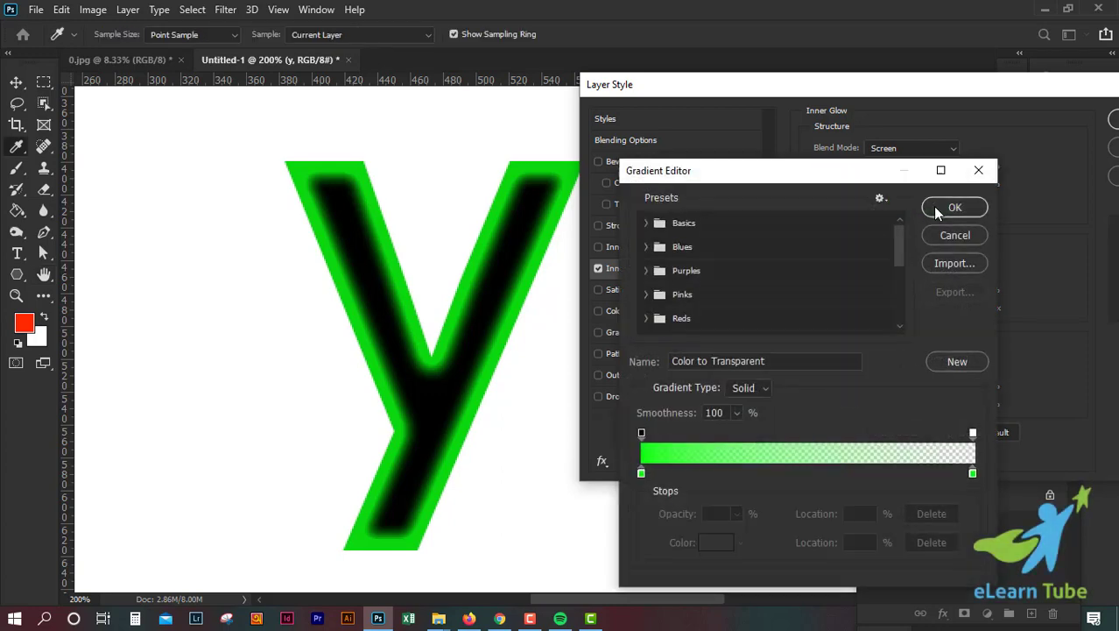
pyautogui.click(647, 295)
pyautogui.scroll(-1, 797, 315)
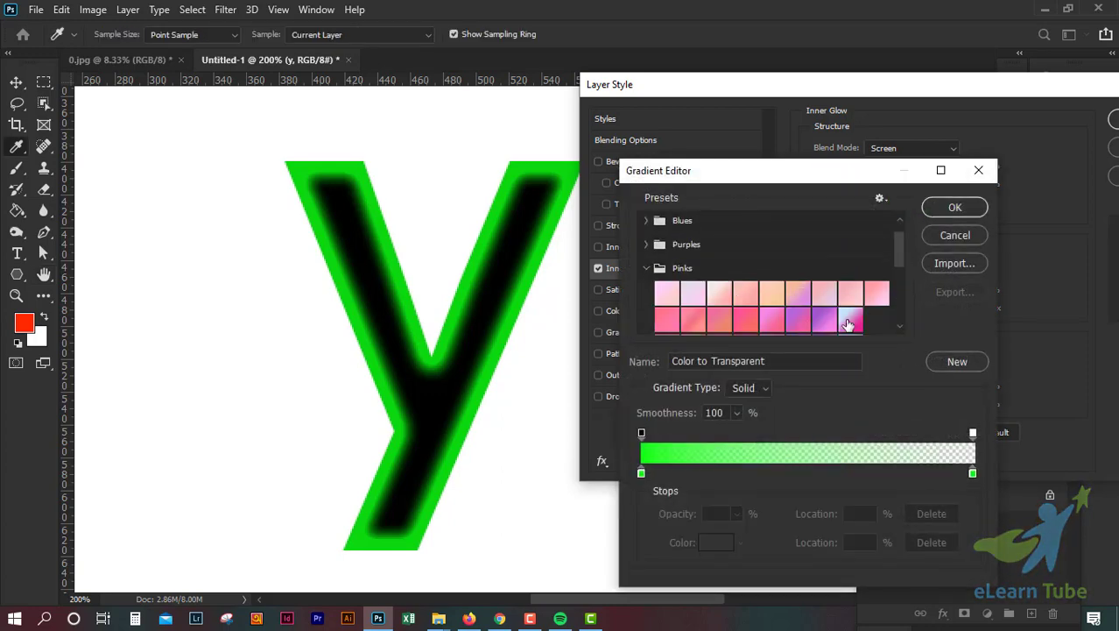
pyautogui.click(847, 322)
pyautogui.click(952, 209)
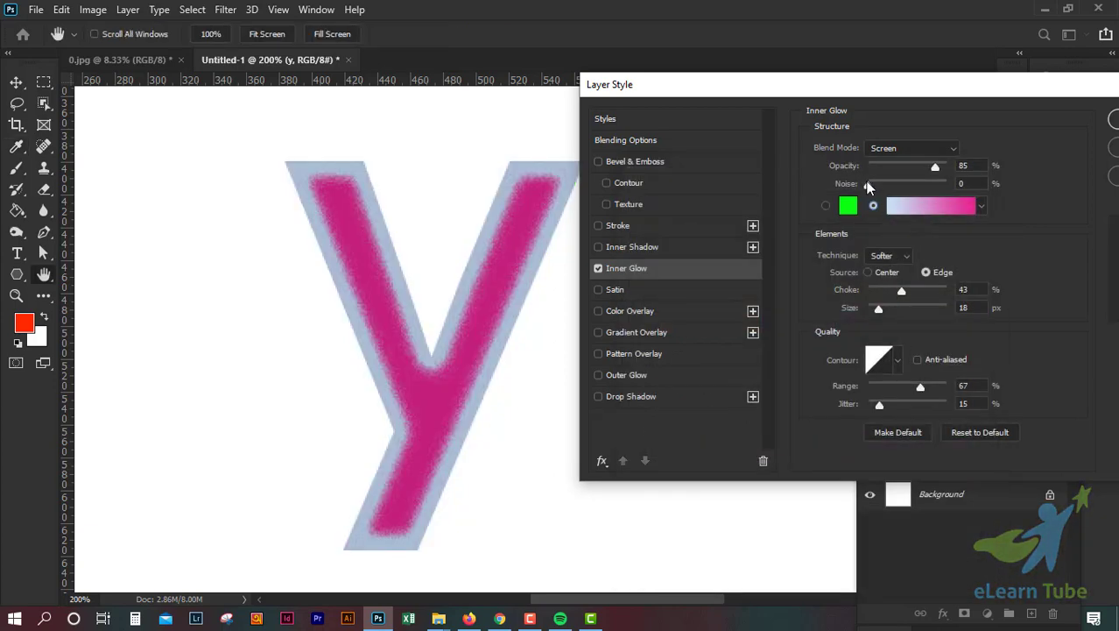
# Set the inner glow's opacity to 92%, range to 100%, choke to 30% and jitter to 0%
pyautogui.moveTo(935, 170)
pyautogui.mouseDown()
pyautogui.moveTo(911, 170)
pyautogui.moveTo(942, 174)
pyautogui.mouseUp()
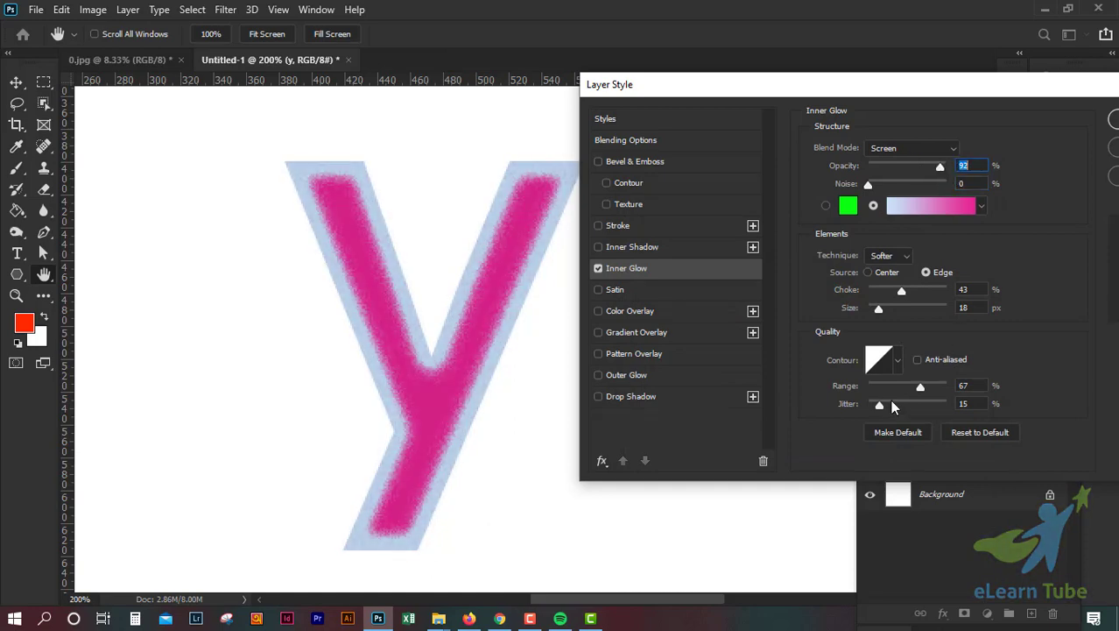
pyautogui.moveTo(920, 388); pyautogui.dragTo(961, 385)
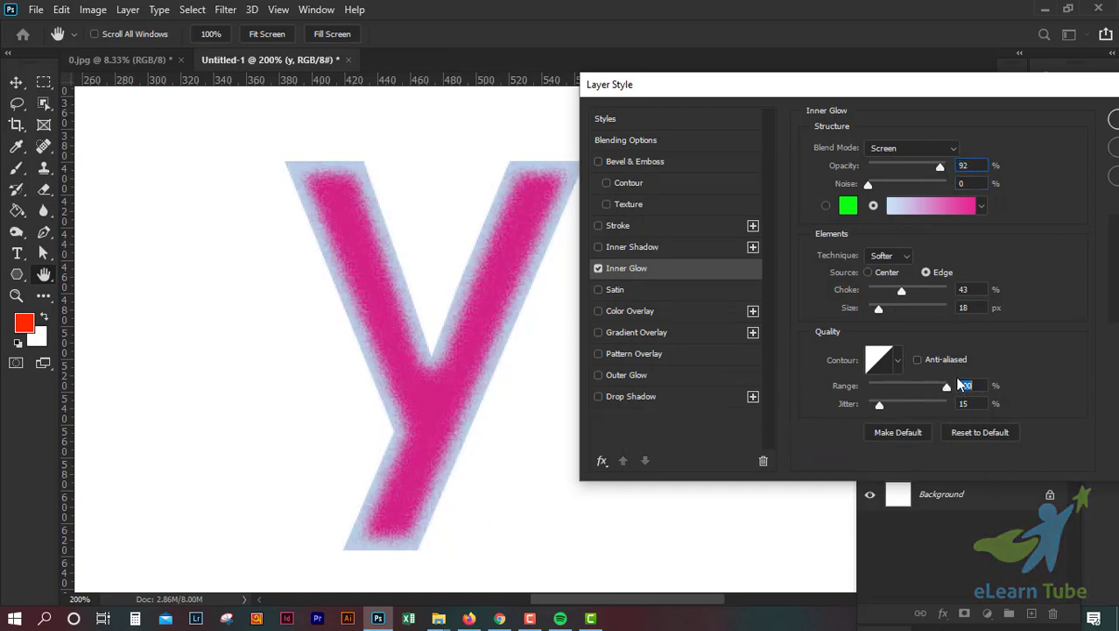
pyautogui.moveTo(902, 292)
pyautogui.mouseDown()
pyautogui.moveTo(878, 292)
pyautogui.moveTo(894, 292)
pyautogui.mouseUp()
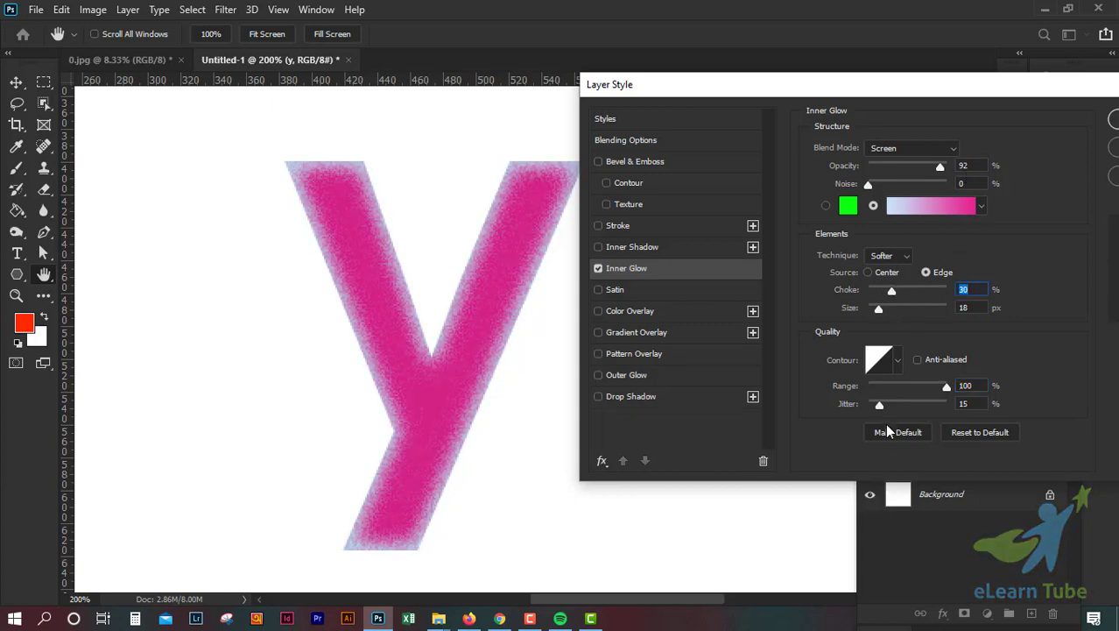
pyautogui.moveTo(878, 407); pyautogui.dragTo(847, 408)
pyautogui.moveTo(811, 85); pyautogui.dragTo(697, 109)
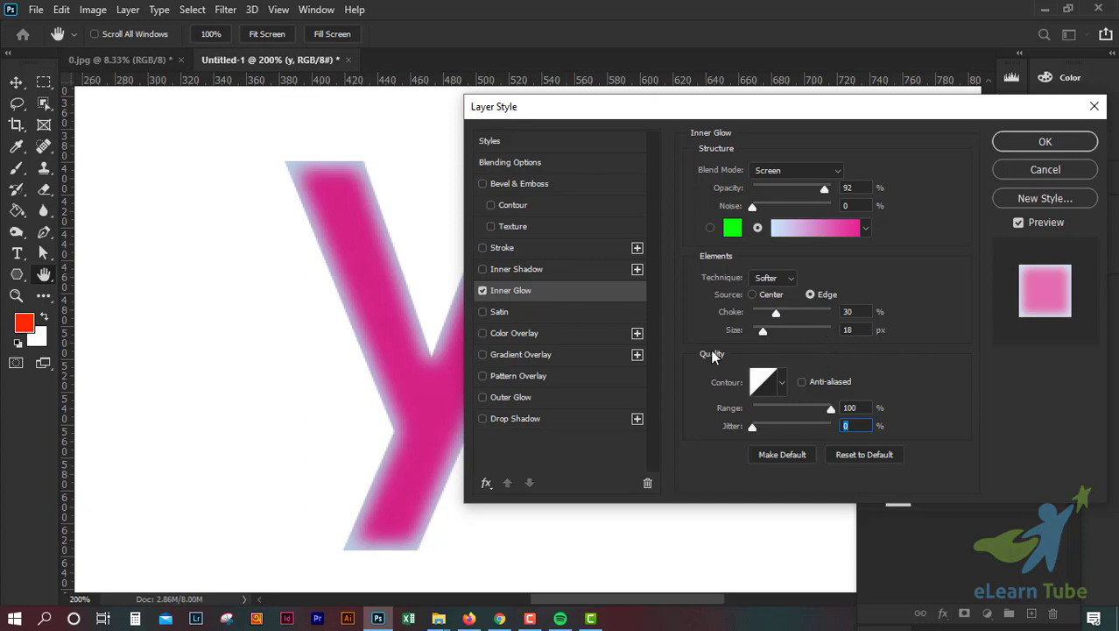
pyautogui.moveTo(645, 110); pyautogui.dragTo(704, 104)
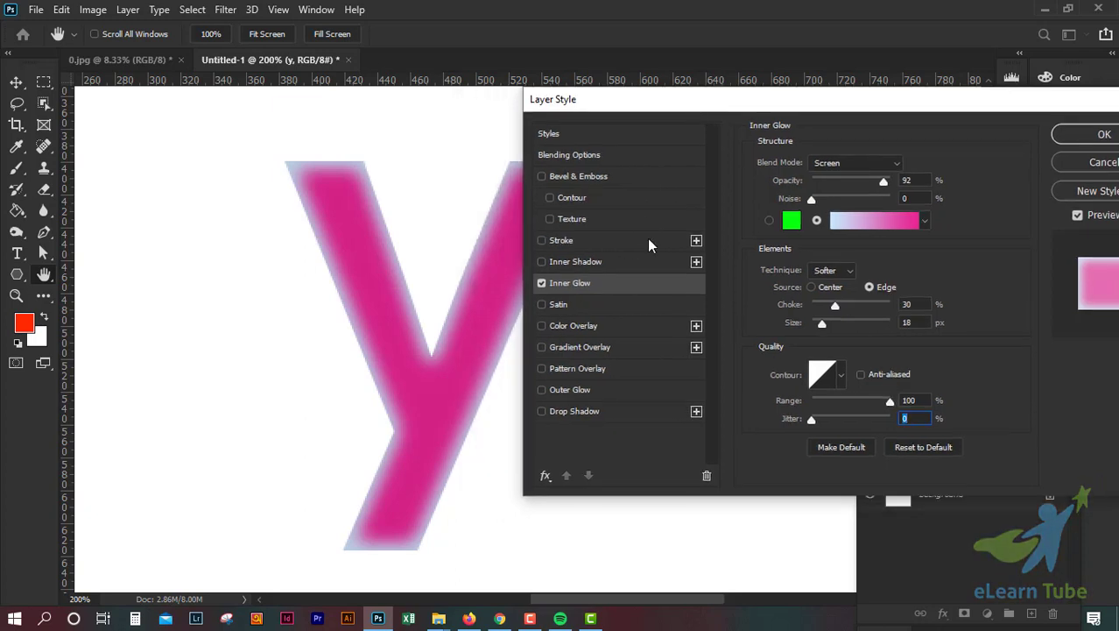
# Replace the inner glow on the letter y with an inner shadow in color fd4800
pyautogui.click(542, 282)
pyautogui.click(541, 260)
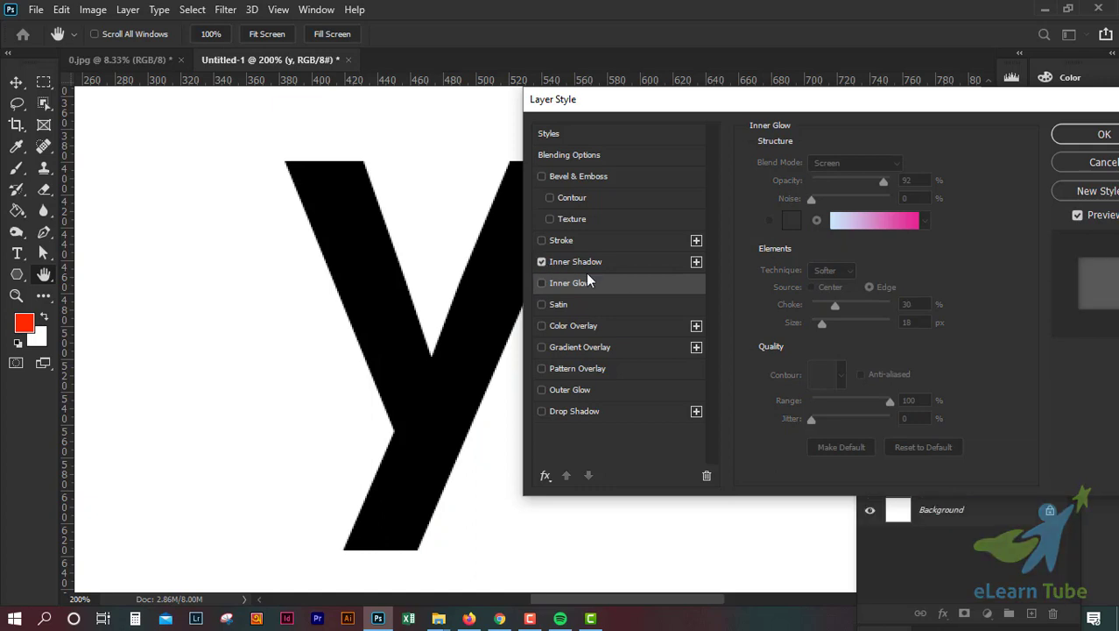
pyautogui.click(613, 263)
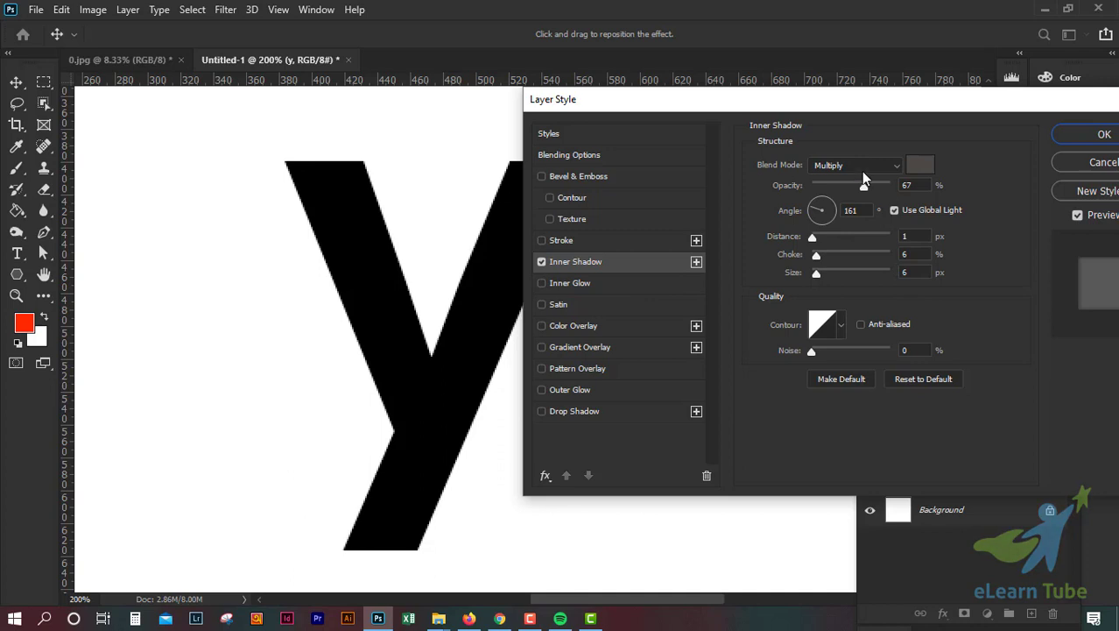
pyautogui.click(921, 165)
pyautogui.write('fd4800')
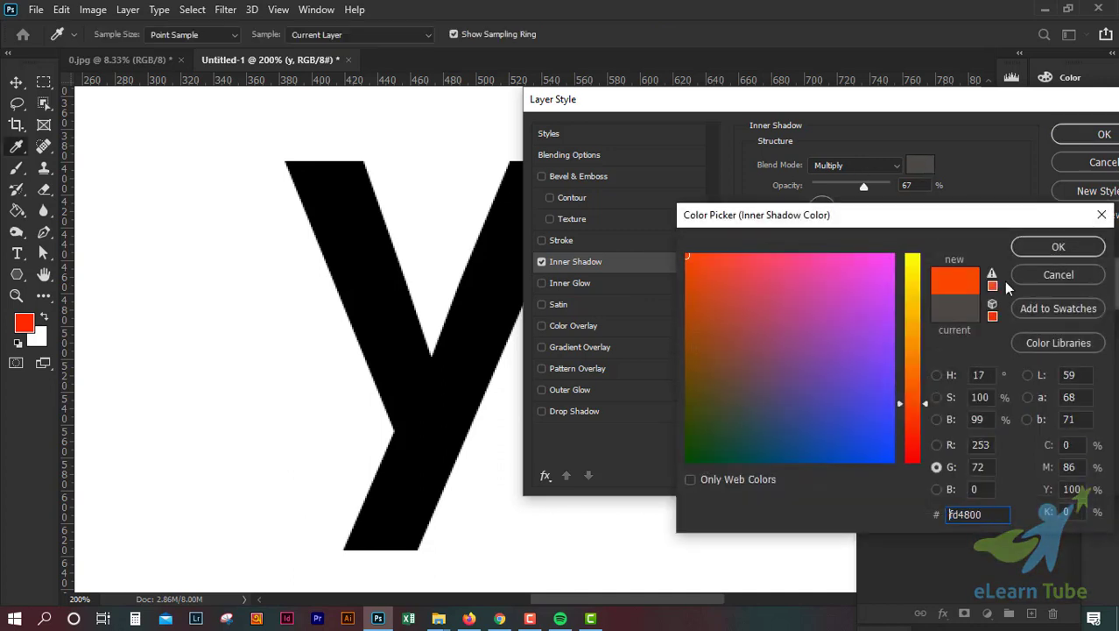
pyautogui.click(1058, 246)
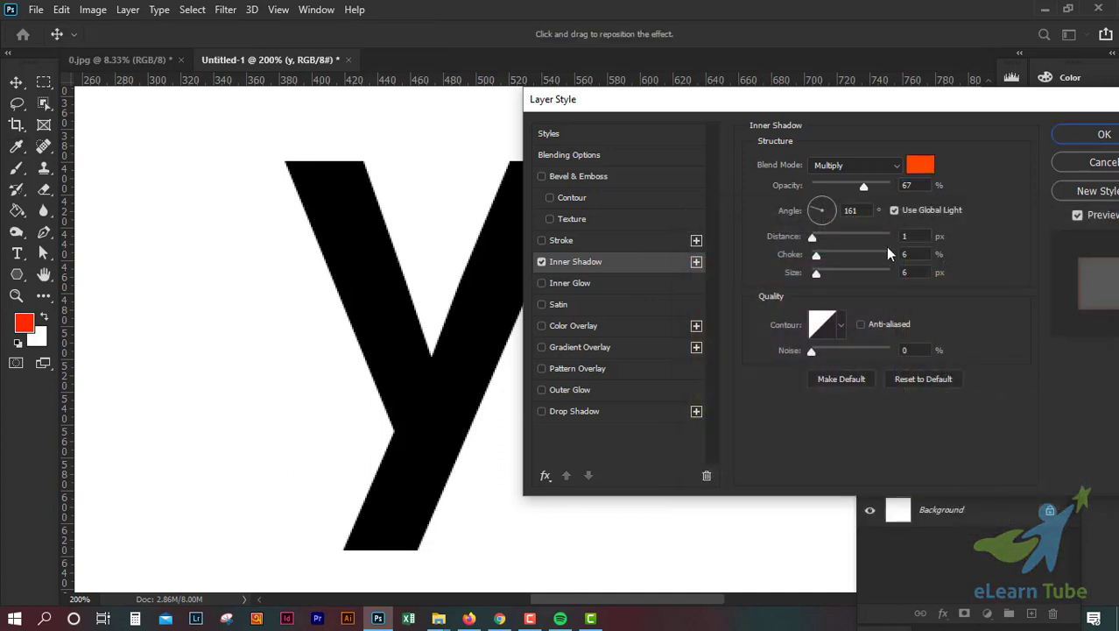
# Set the inner shadow's opacity to 100% and distance to 25 px, and try Dissolve before choosing the Normal blend mode
pyautogui.moveTo(864, 186); pyautogui.dragTo(889, 186)
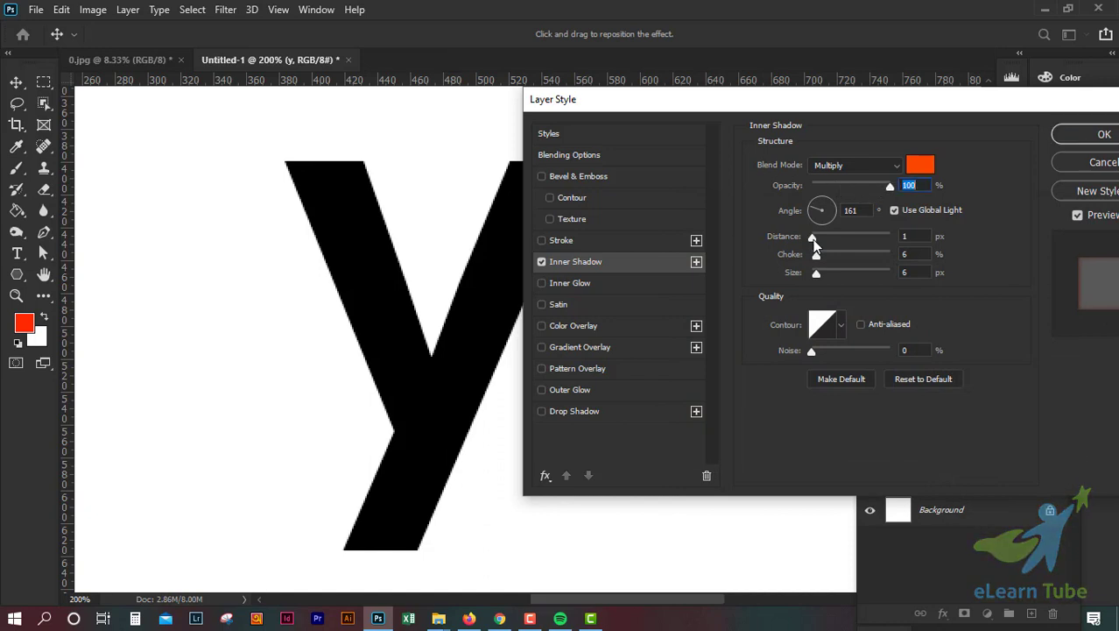
pyautogui.moveTo(815, 245); pyautogui.dragTo(834, 246)
pyautogui.moveTo(839, 106); pyautogui.dragTo(880, 106)
pyautogui.click(902, 165)
pyautogui.click(897, 176)
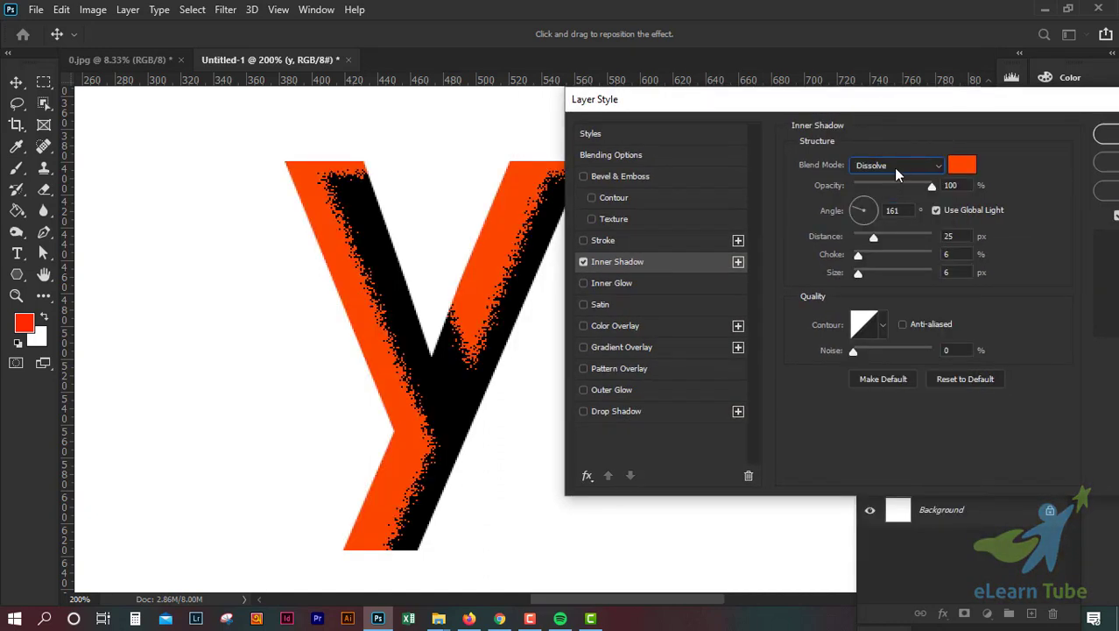
pyautogui.click(896, 167)
pyautogui.click(893, 180)
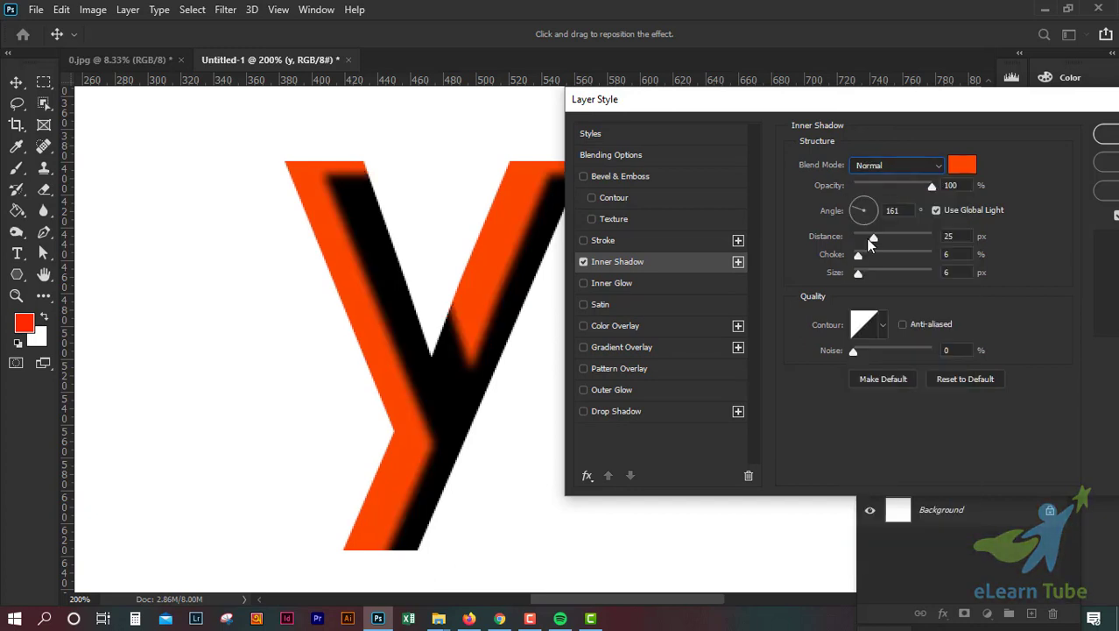
# Set the inner shadow's distance to 3 px, size to 7 px and choke to 0%
pyautogui.moveTo(870, 245); pyautogui.dragTo(857, 273)
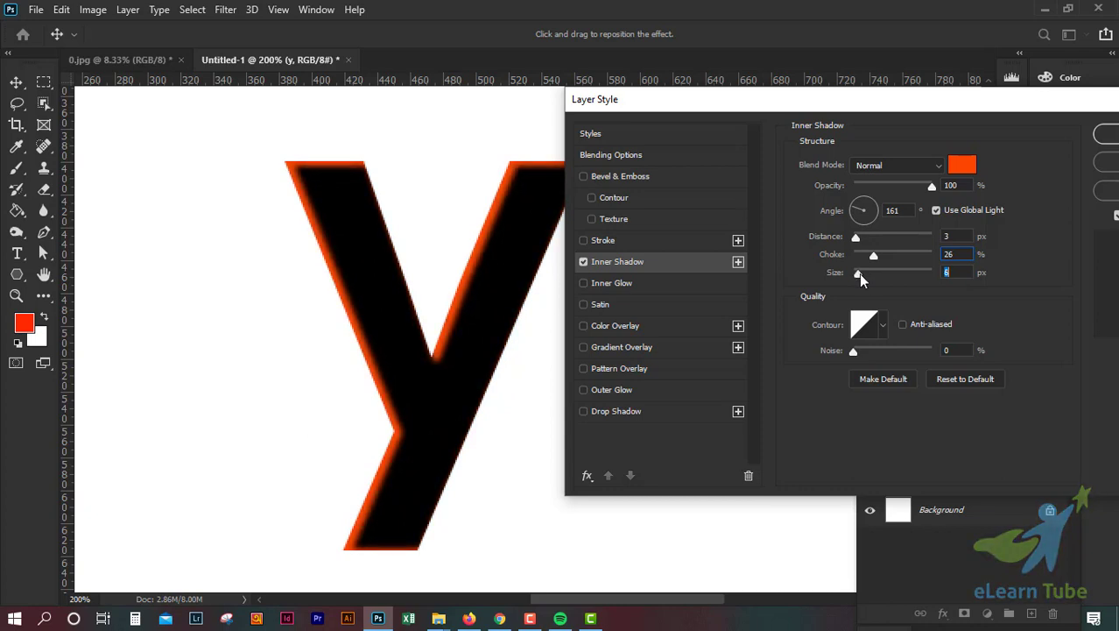
pyautogui.press('Up')
pyautogui.press('Up')
pyautogui.press('Up')
pyautogui.press('Up')
pyautogui.press('Down')
pyautogui.press('Down')
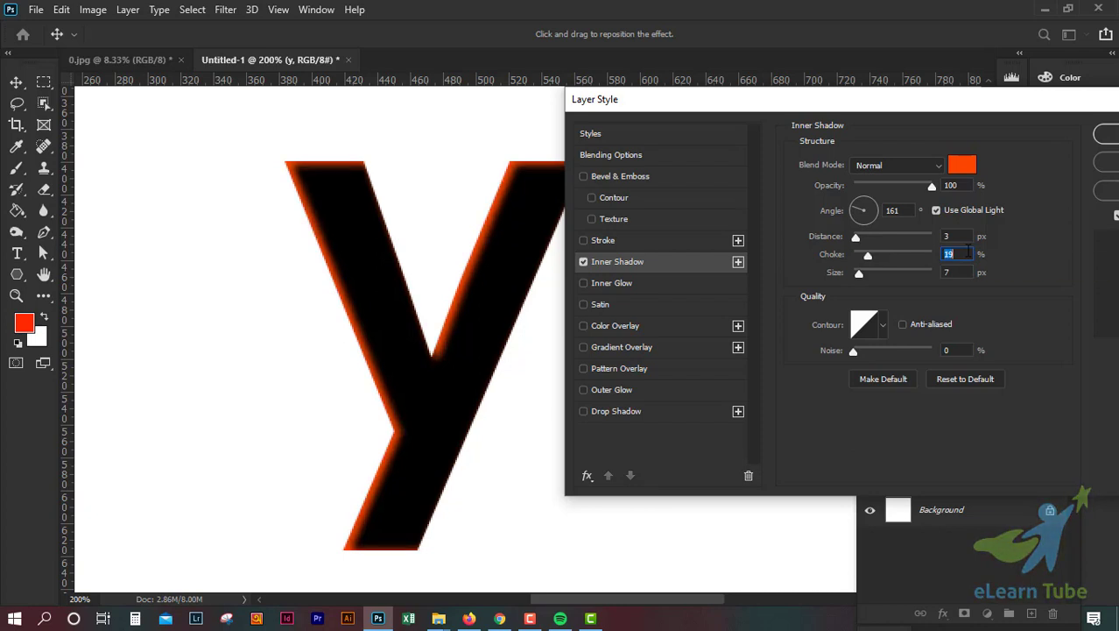
pyautogui.press('Down')
pyautogui.press('Down')
pyautogui.press('Down')
pyautogui.press('Down')
pyautogui.press('Down')
pyautogui.press('Down')
pyautogui.press('Down')
pyautogui.press('Down')
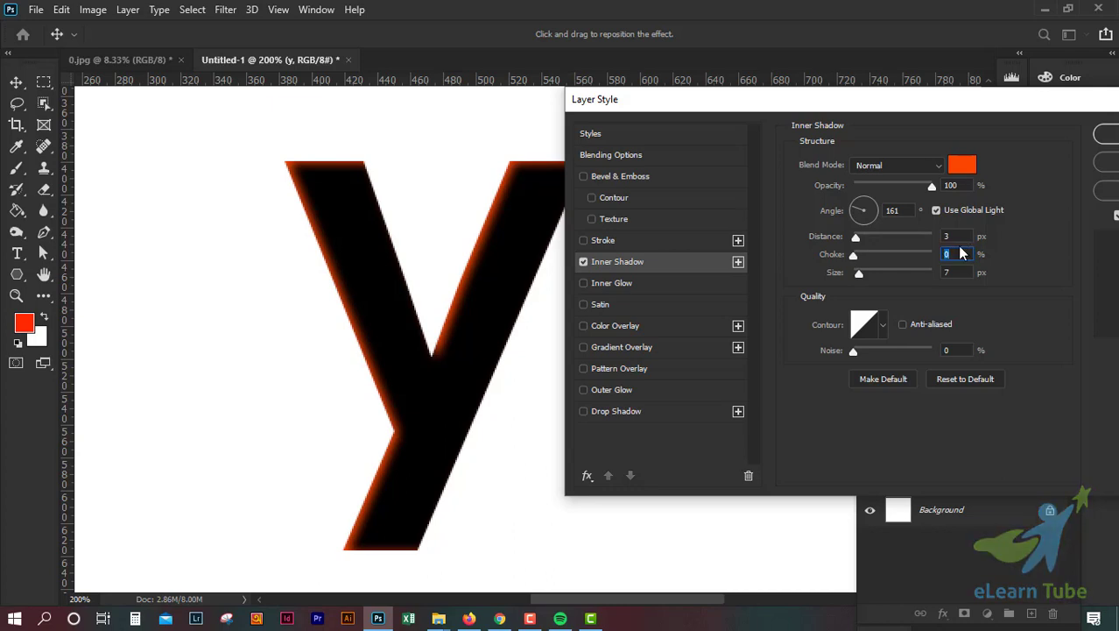
# Compare the Dissolve and Linear Burn blend modes for the inner shadow, ending on Lighter Color
pyautogui.click(923, 166)
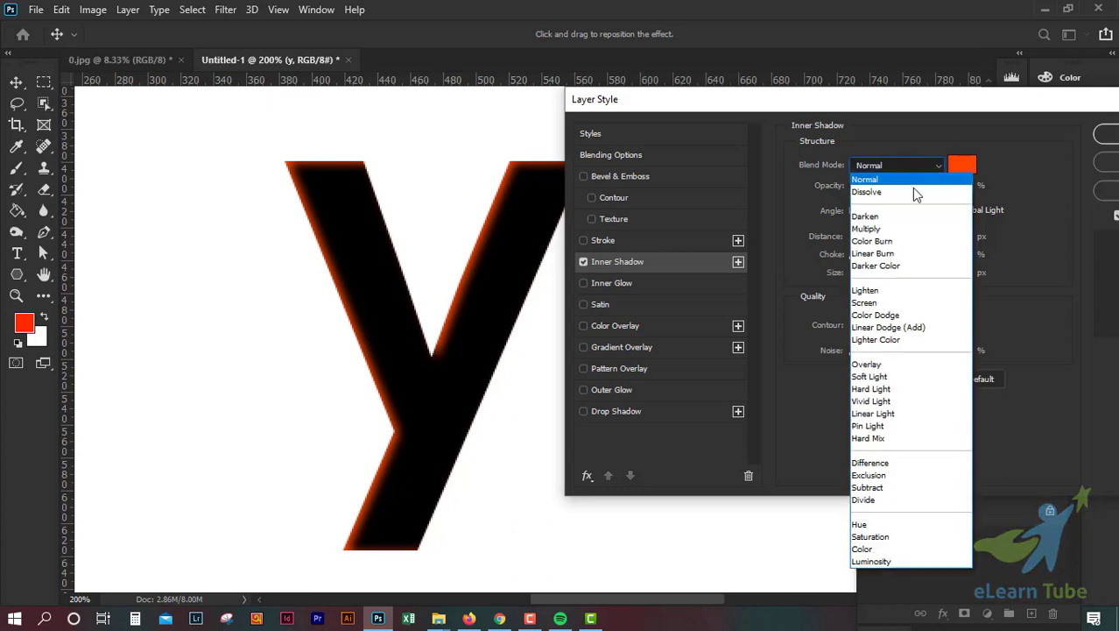
pyautogui.click(916, 193)
pyautogui.click(911, 167)
pyautogui.click(907, 252)
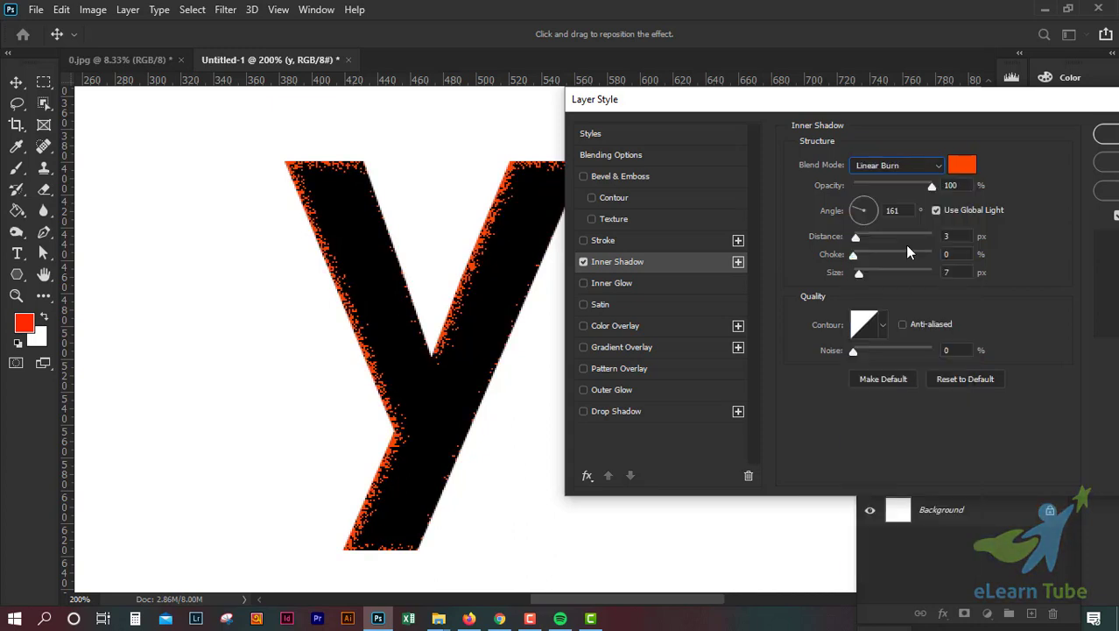
pyautogui.click(907, 167)
pyautogui.click(912, 342)
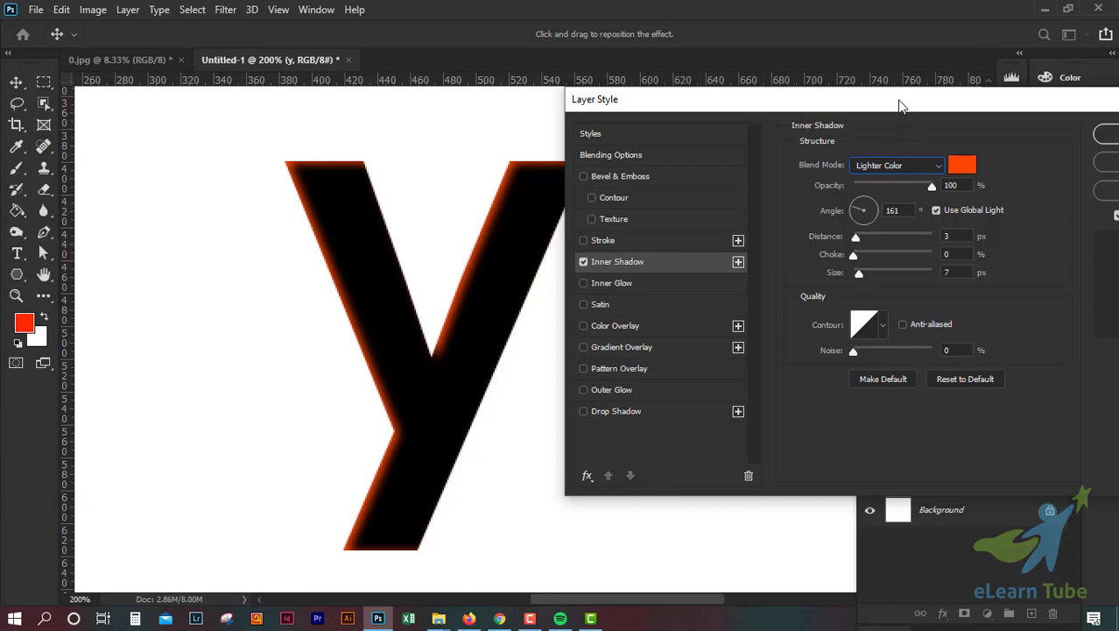
# Set the inner shadow's opacity to 82%, apply the style and check the letter y at different magnifications
pyautogui.moveTo(896, 98); pyautogui.dragTo(983, 104)
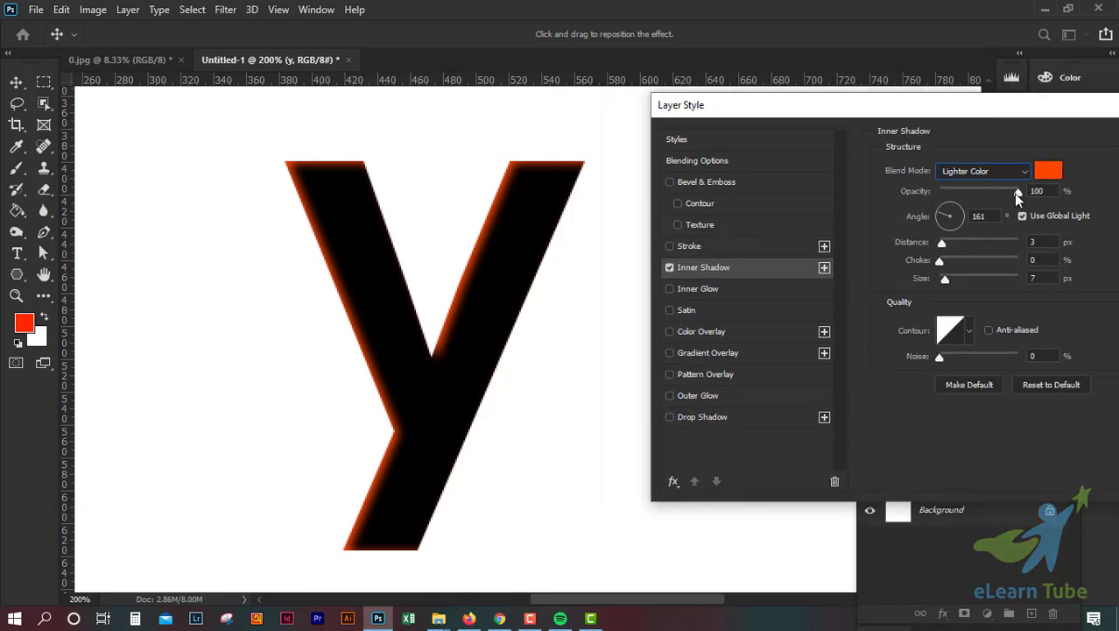
pyautogui.moveTo(1017, 196); pyautogui.dragTo(998, 191)
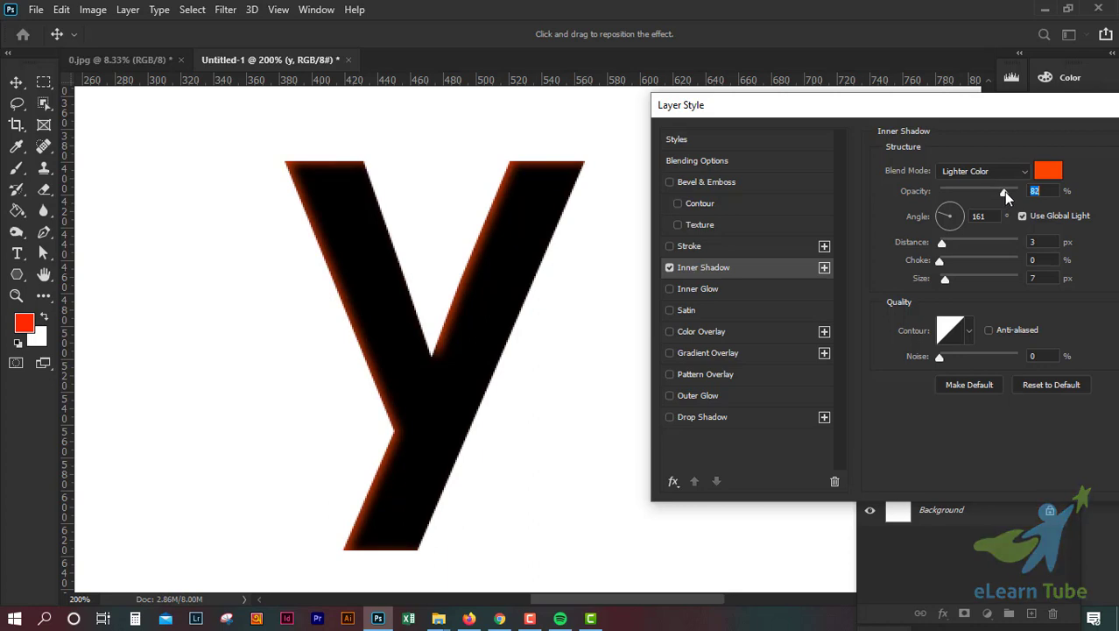
pyautogui.moveTo(957, 115); pyautogui.dragTo(803, 133)
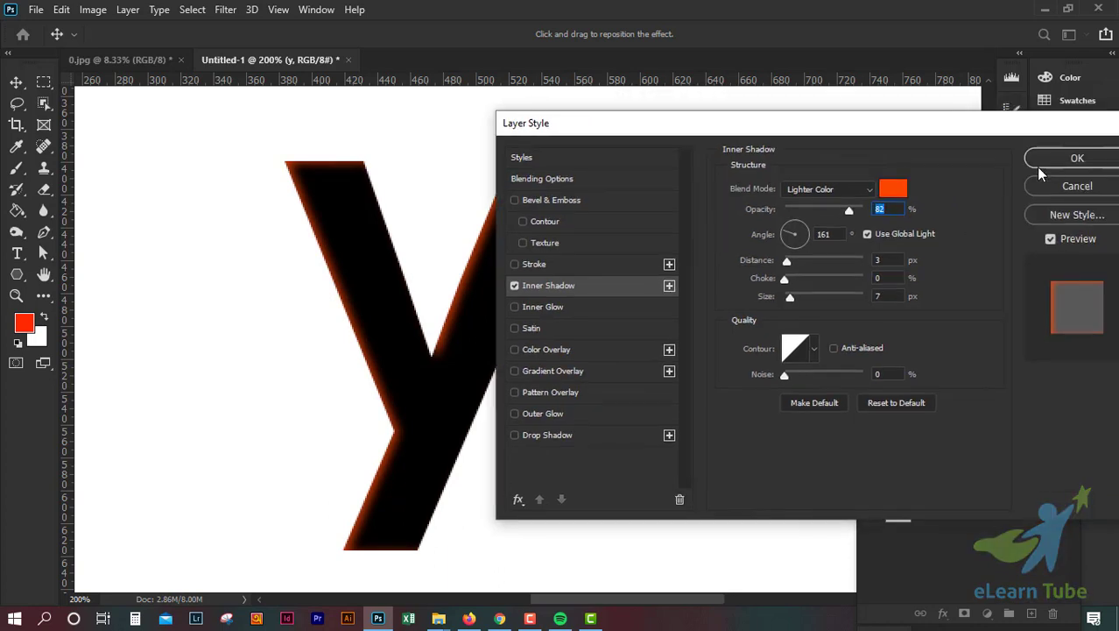
pyautogui.click(1076, 159)
pyautogui.hotkey('ctrl', '+')
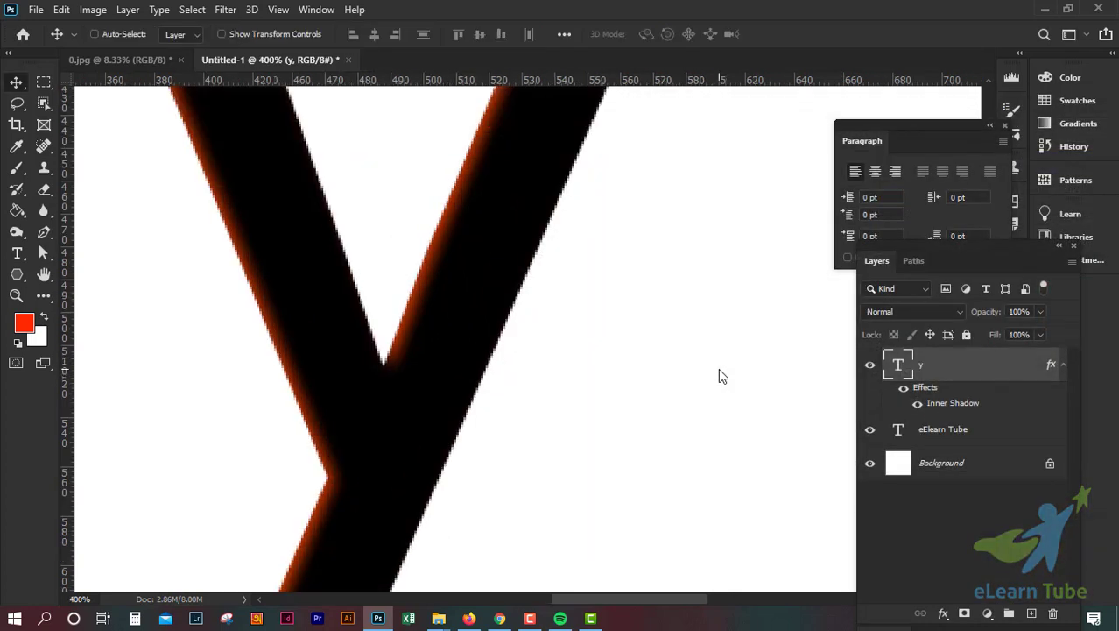
pyautogui.hotkey('ctrl', '-')
pyautogui.hotkey('ctrl', '-')
pyautogui.hotkey('ctrl', '-')
pyautogui.hotkey('ctrl', '-')
pyautogui.hotkey('ctrl', '+')
pyautogui.hotkey('ctrl', '+')
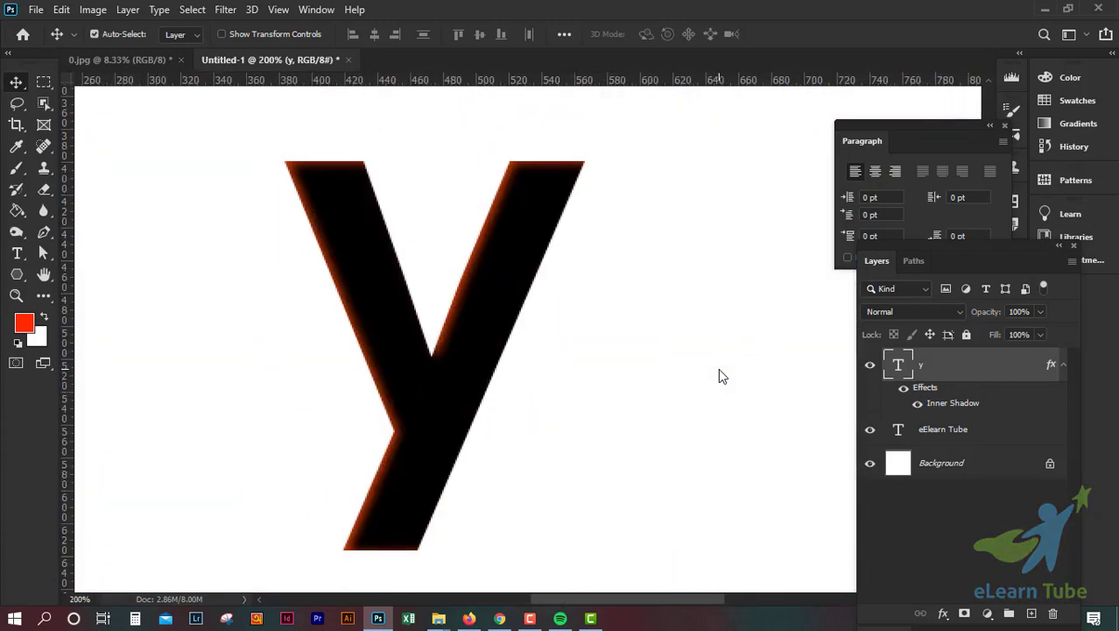
# Reopen the y layer's style settings and replace the inner shadow with a 4 px outside stroke
pyautogui.rightClick(956, 378)
pyautogui.click(988, 377)
pyautogui.doubleClick(987, 376)
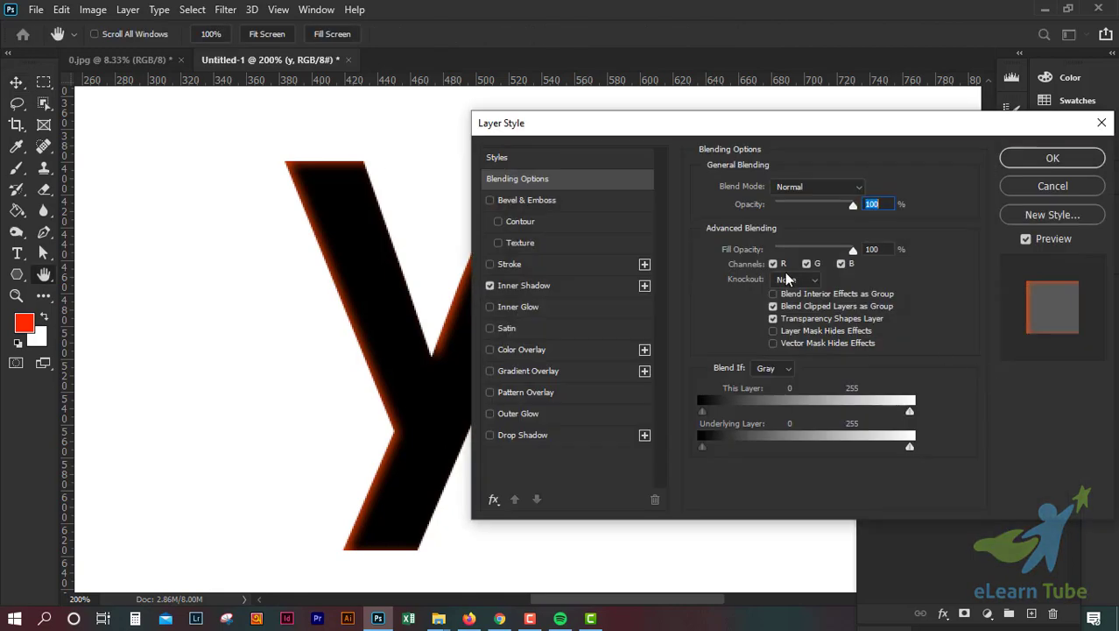
pyautogui.click(490, 285)
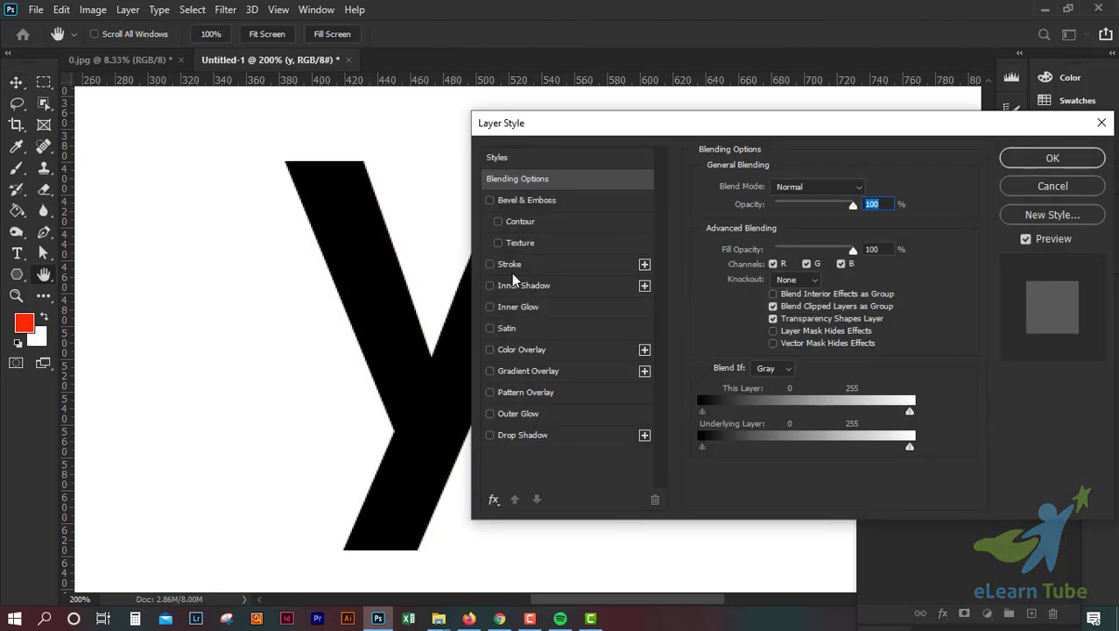
pyautogui.click(510, 264)
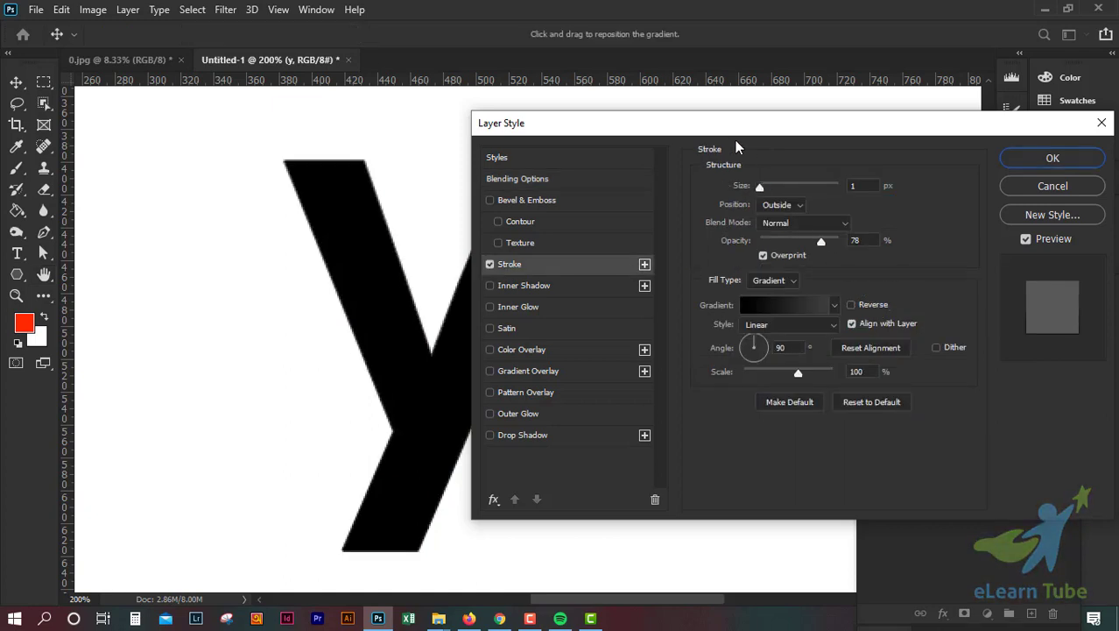
pyautogui.moveTo(735, 128); pyautogui.dragTo(789, 133)
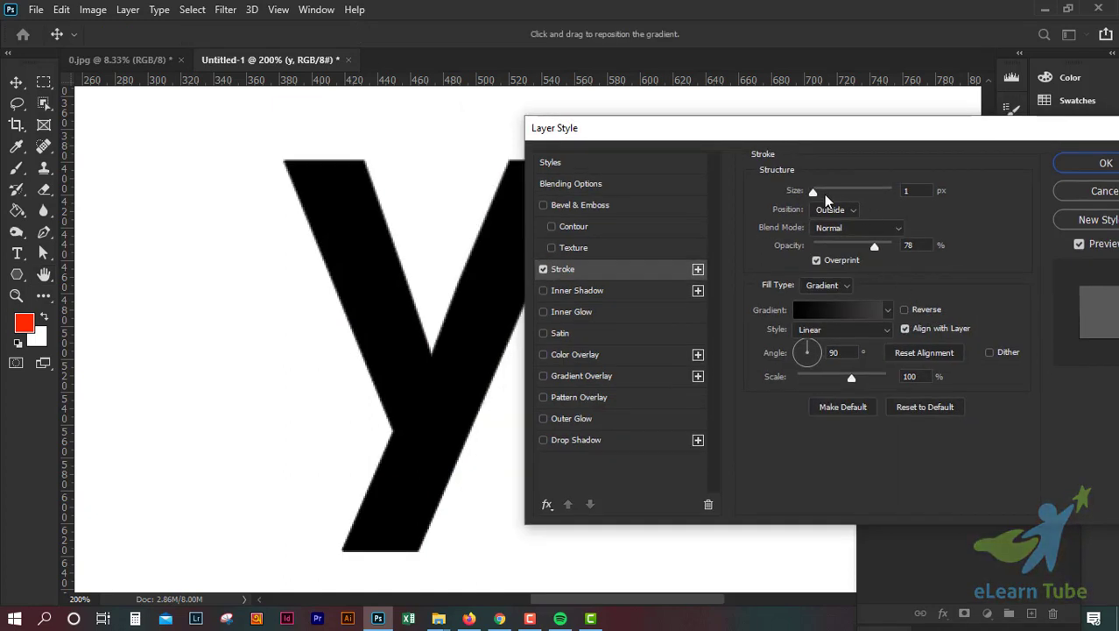
pyautogui.moveTo(824, 193)
pyautogui.mouseDown()
pyautogui.moveTo(839, 192)
pyautogui.moveTo(815, 191)
pyautogui.mouseUp()
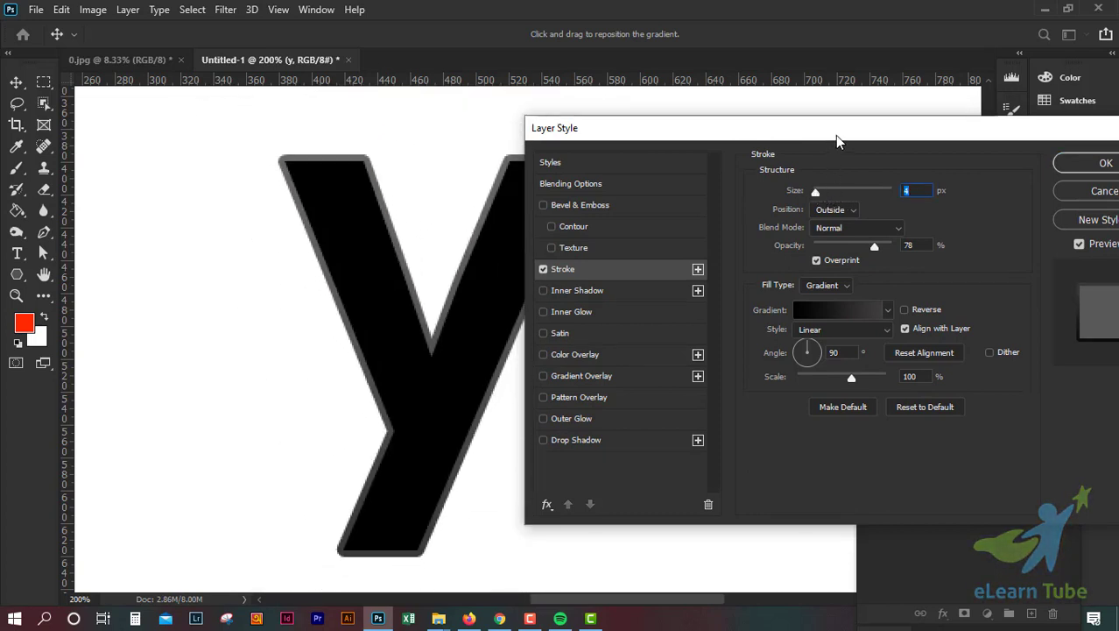
pyautogui.moveTo(836, 140); pyautogui.dragTo(874, 133)
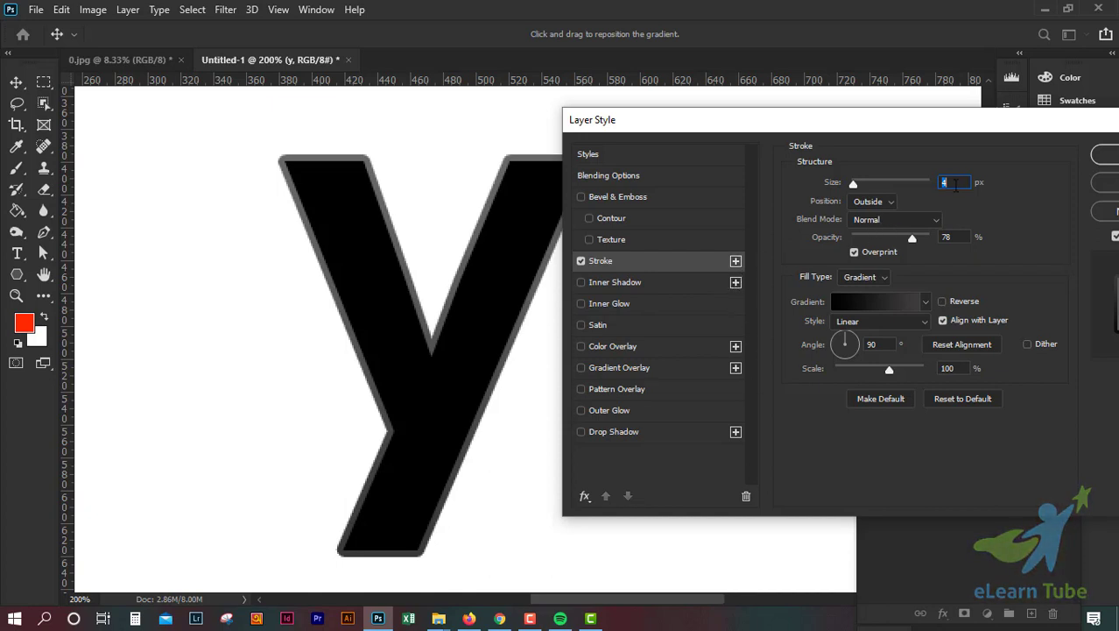
# Fill the stroke with the cyan-to-magenta gradient from the Purples presets
pyautogui.click(874, 306)
pyautogui.click(646, 271)
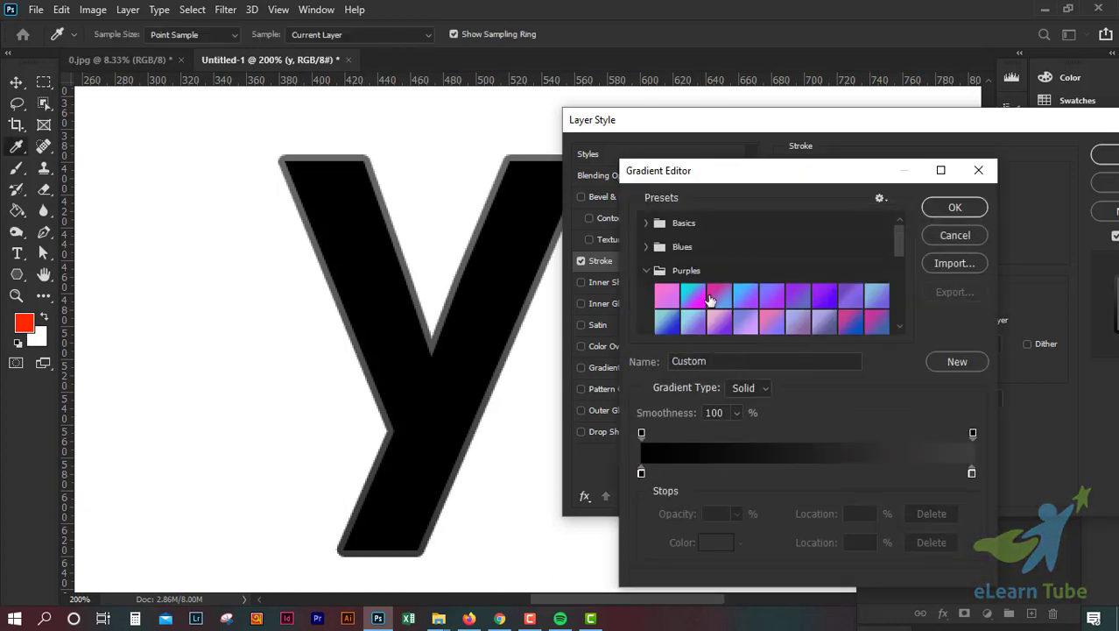
pyautogui.click(692, 297)
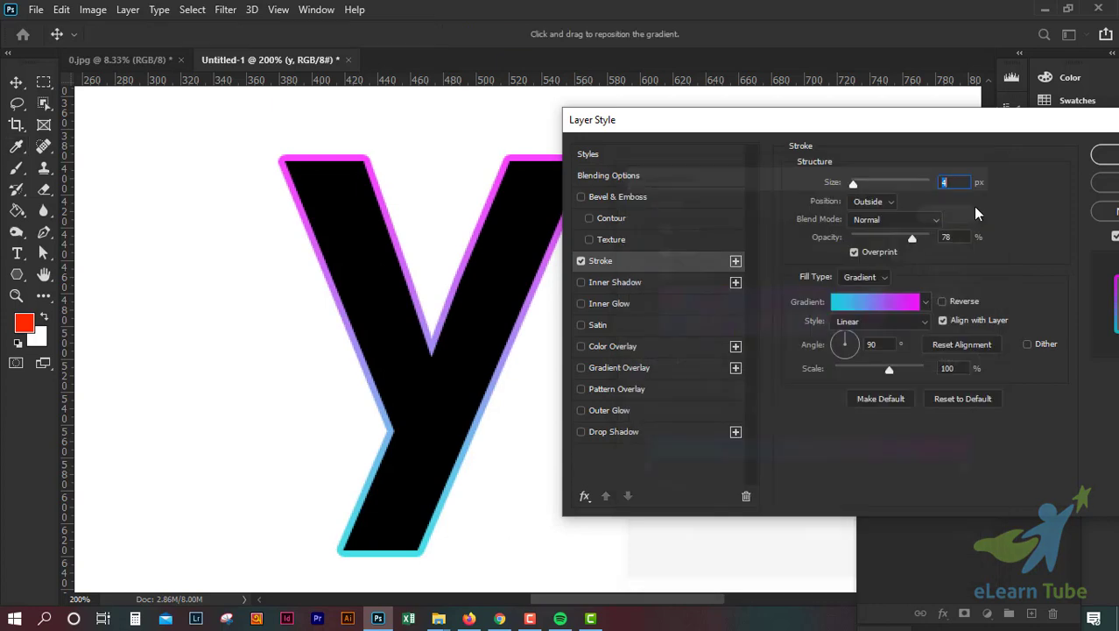
pyautogui.click(954, 207)
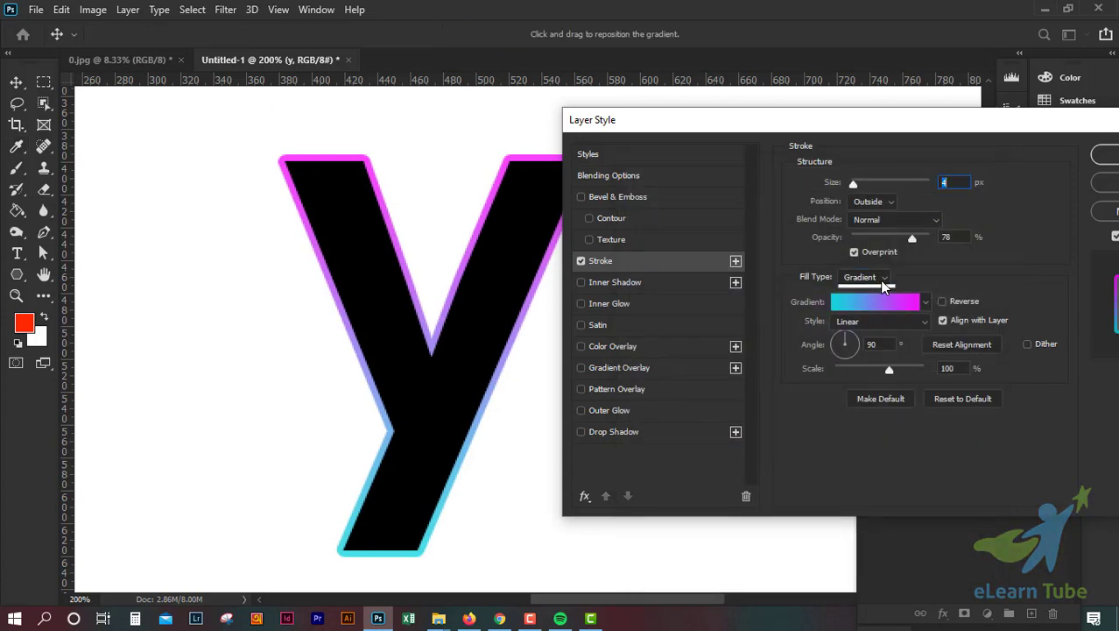
# Change the stroke's fill type from gradient to solid color and set it to red ff2e00
pyautogui.click(882, 286)
pyautogui.click(882, 281)
pyautogui.click(882, 280)
pyautogui.click(867, 287)
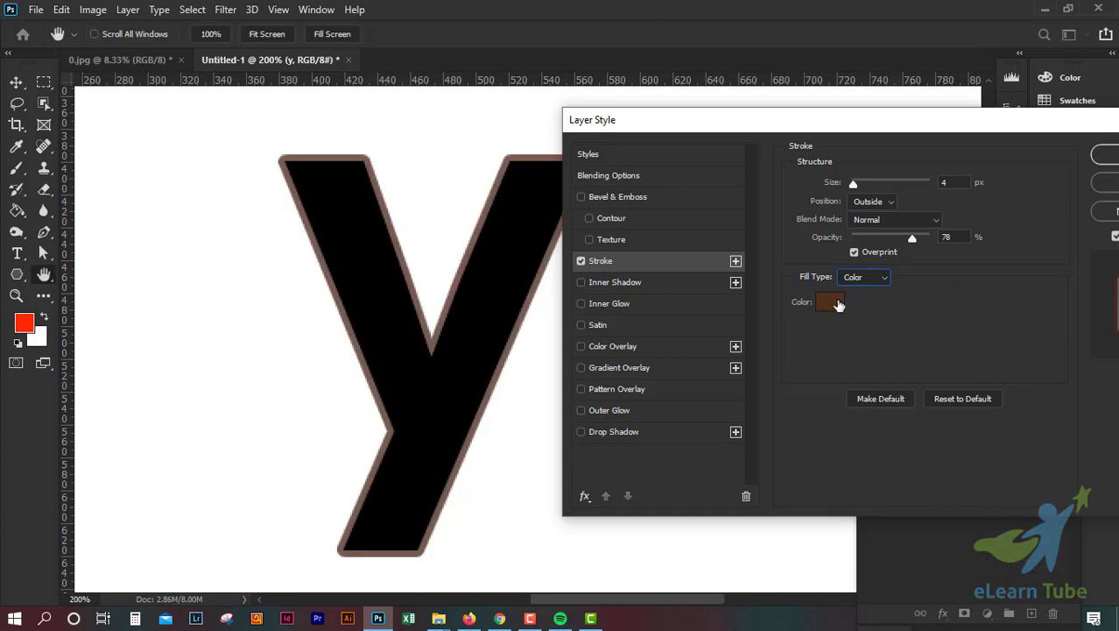
pyautogui.click(838, 304)
pyautogui.moveTo(707, 393); pyautogui.dragTo(680, 252)
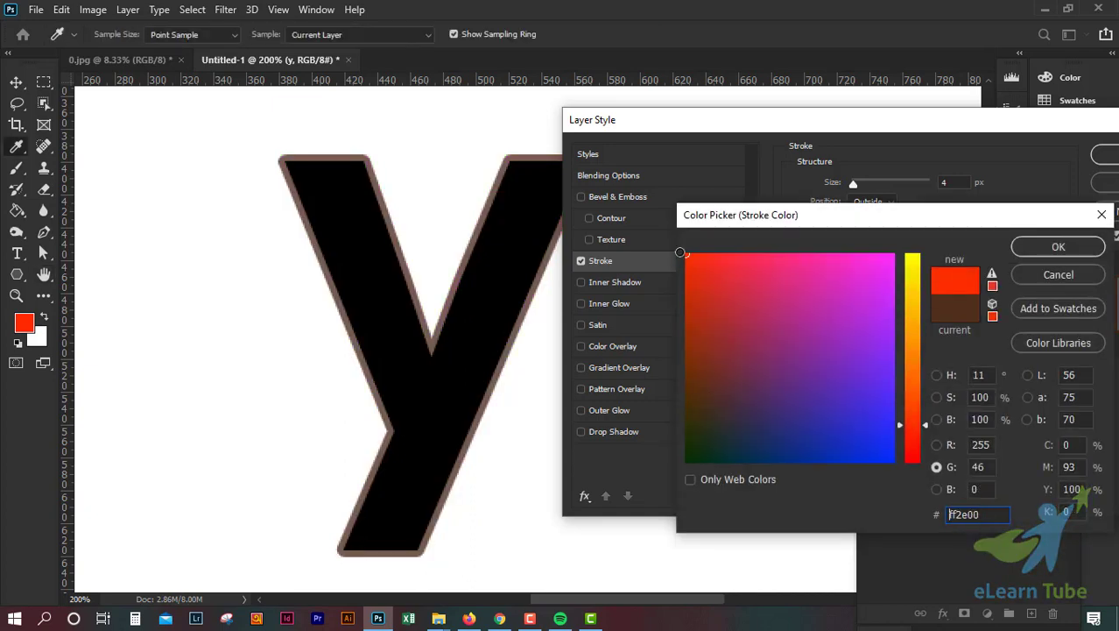
pyautogui.click(1060, 246)
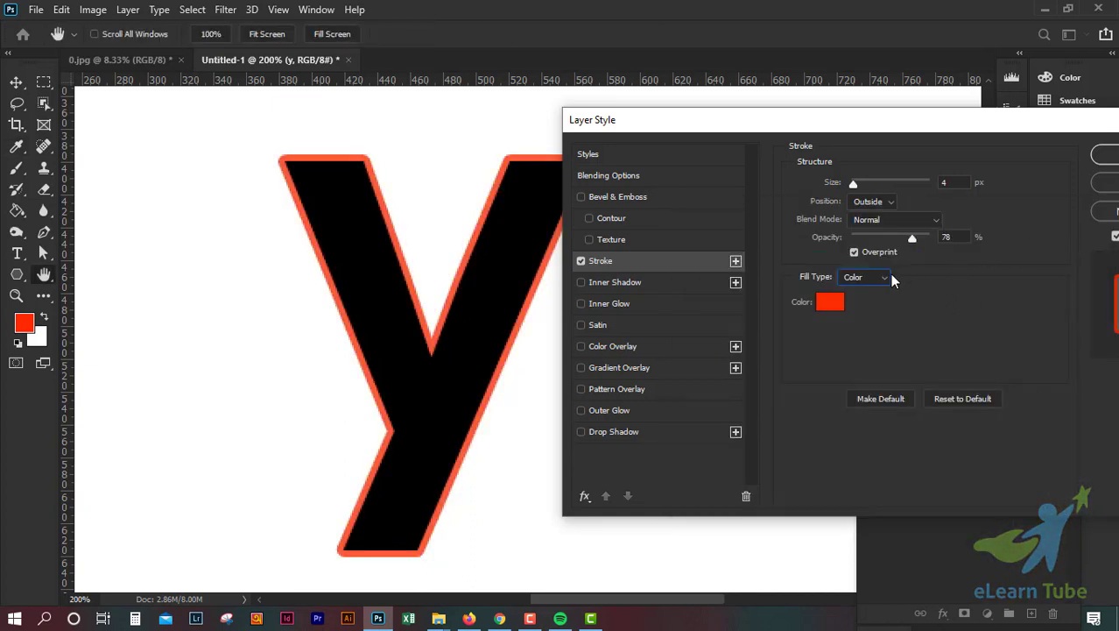
# Try a pattern fill for the stroke, and return to the solid color fill
pyautogui.click(884, 276)
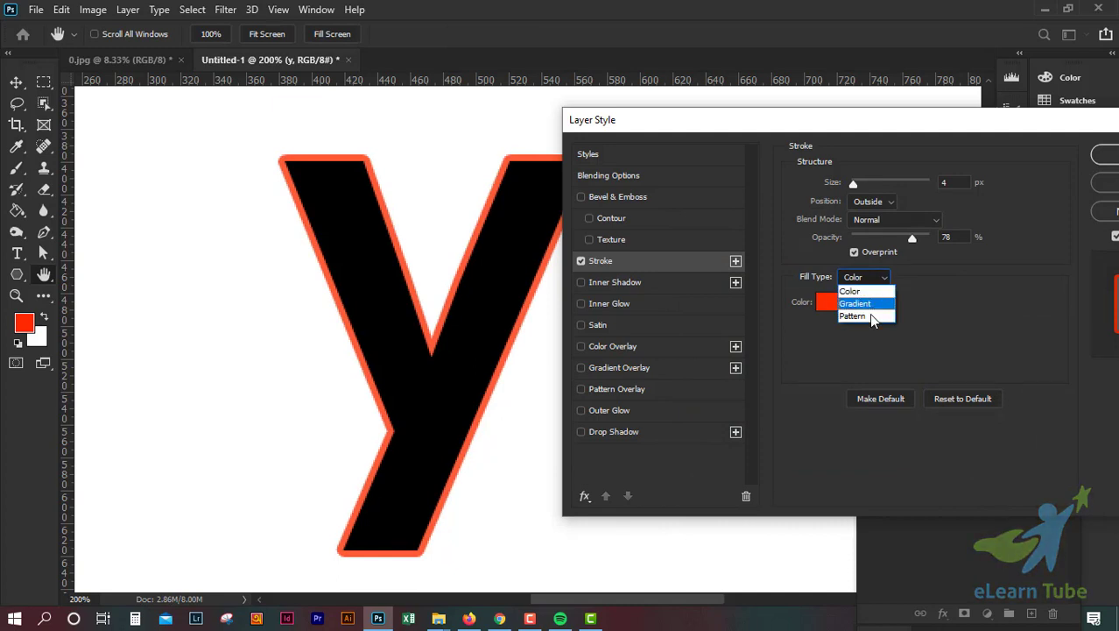
pyautogui.click(867, 317)
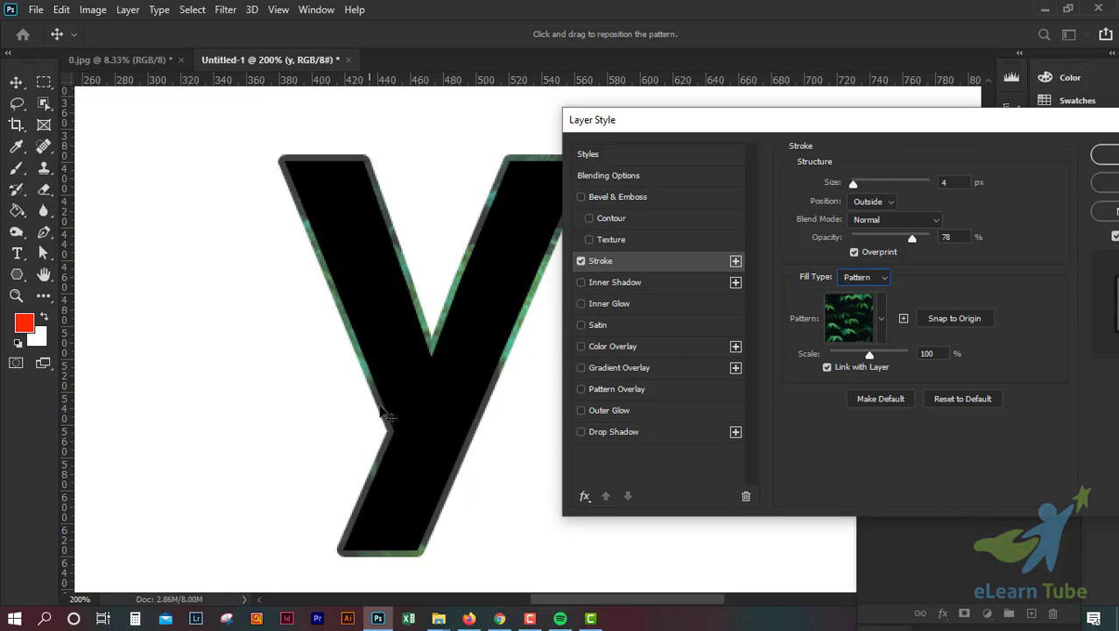
pyautogui.click(869, 279)
pyautogui.click(870, 292)
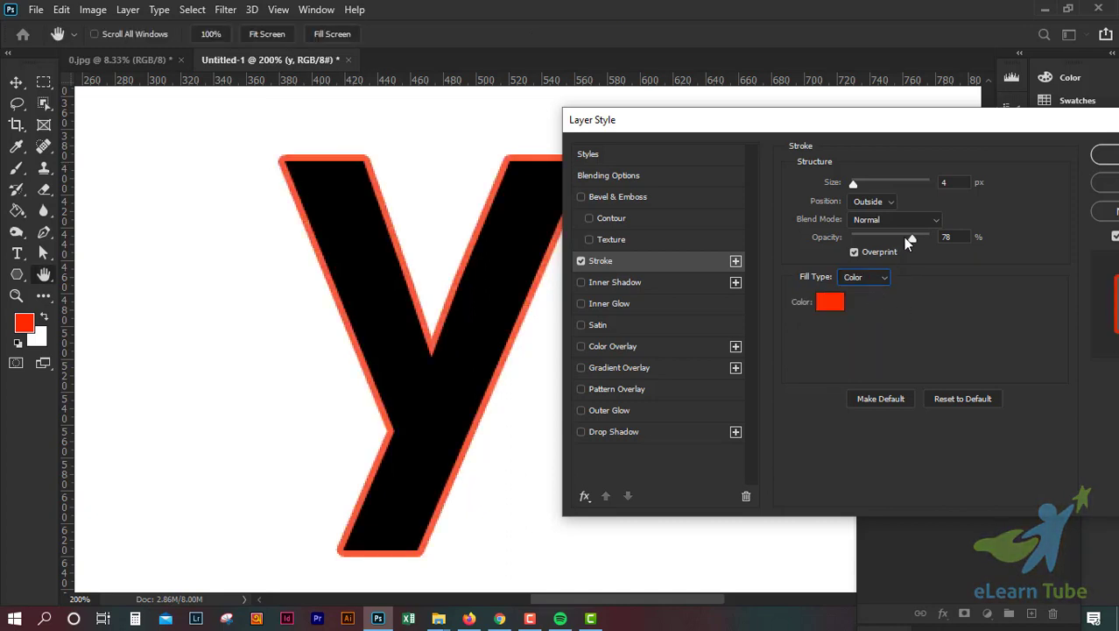
# Set the stroke's opacity to 100% and its size to 2 px
pyautogui.moveTo(913, 242)
pyautogui.mouseDown()
pyautogui.moveTo(872, 238)
pyautogui.moveTo(969, 237)
pyautogui.mouseUp()
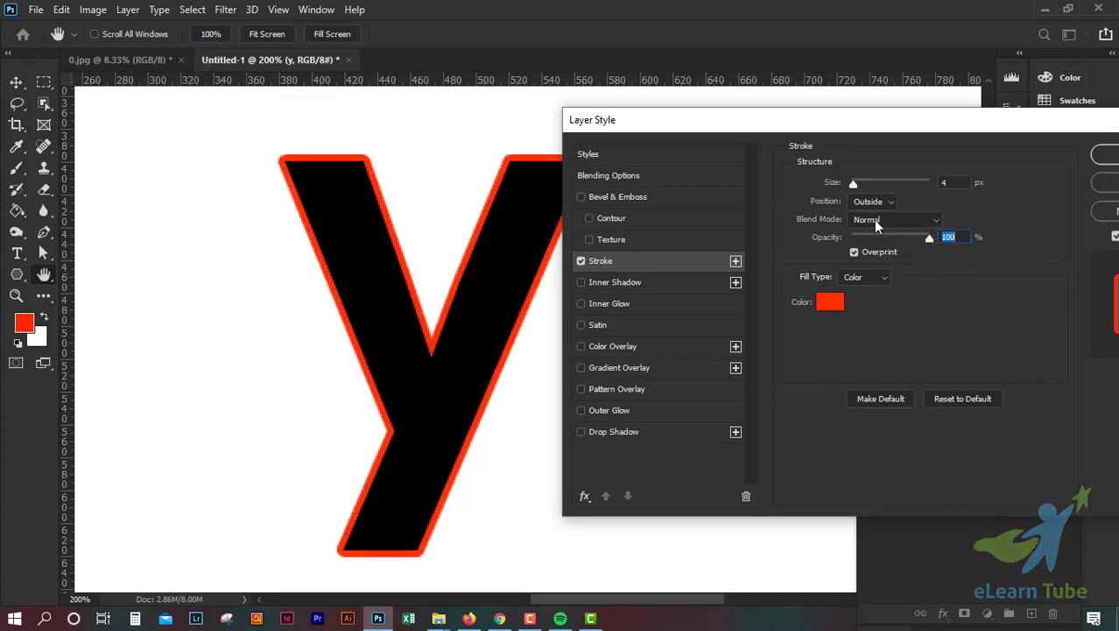
pyautogui.click(950, 181)
pyautogui.press('Up')
pyautogui.press('Up')
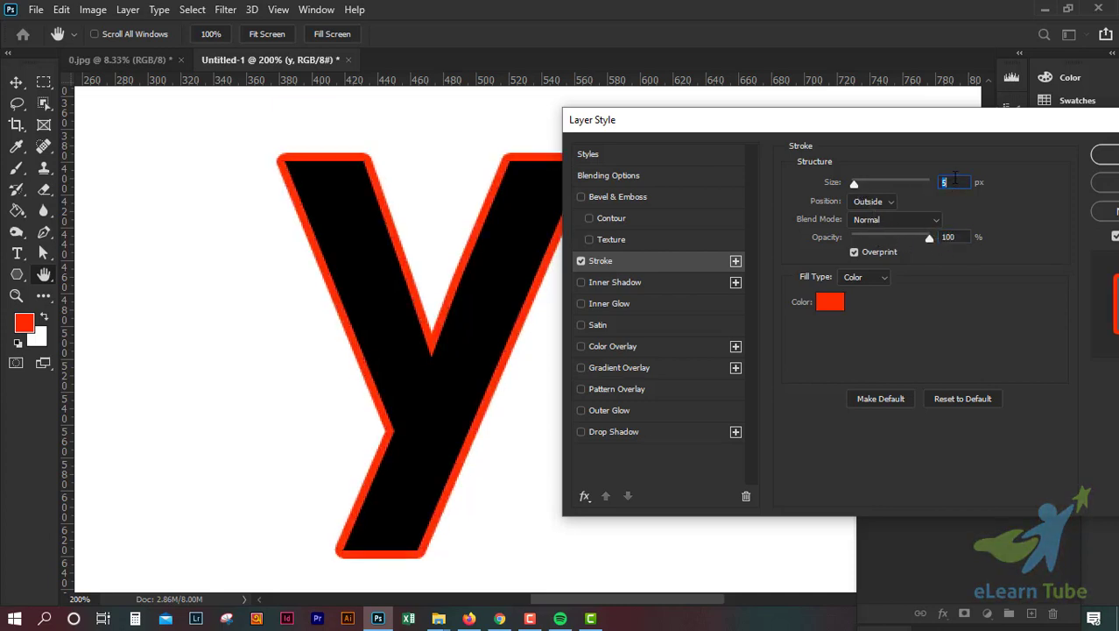
pyautogui.press('Down')
pyautogui.press('Down')
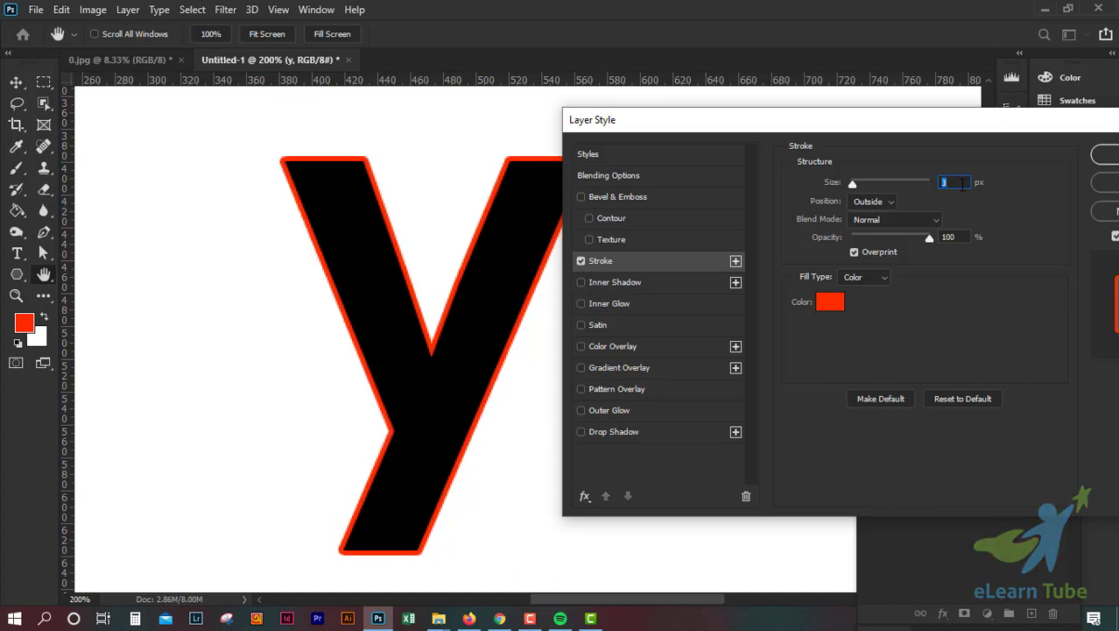
pyautogui.press('Down')
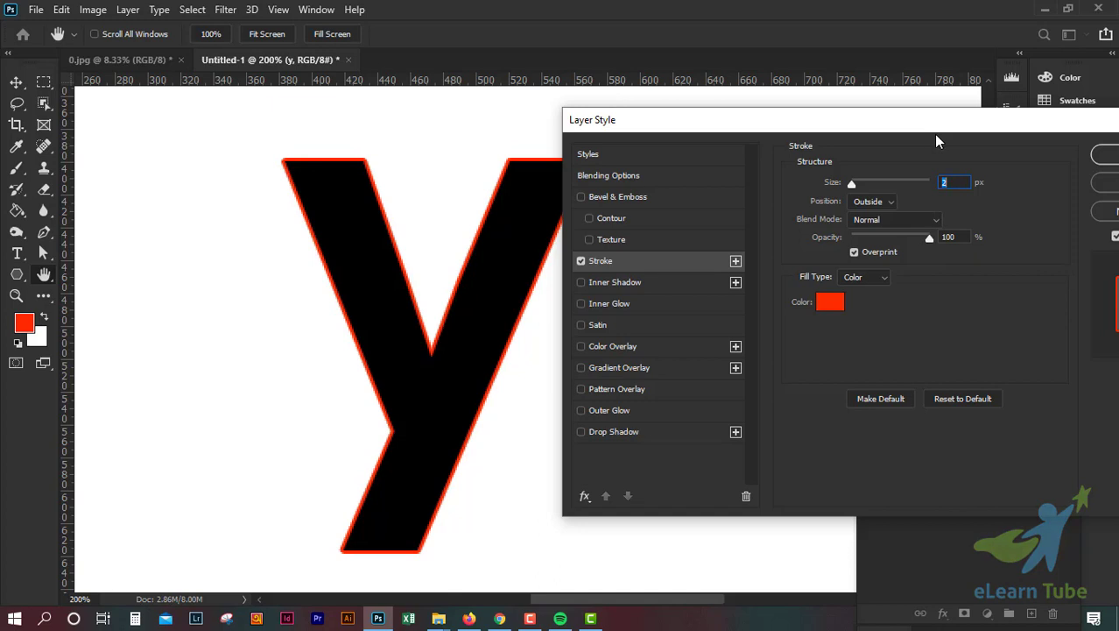
# Try other blend modes for the stroke, ending on Darken
pyautogui.click(929, 221)
pyautogui.click(883, 370)
pyautogui.click(880, 204)
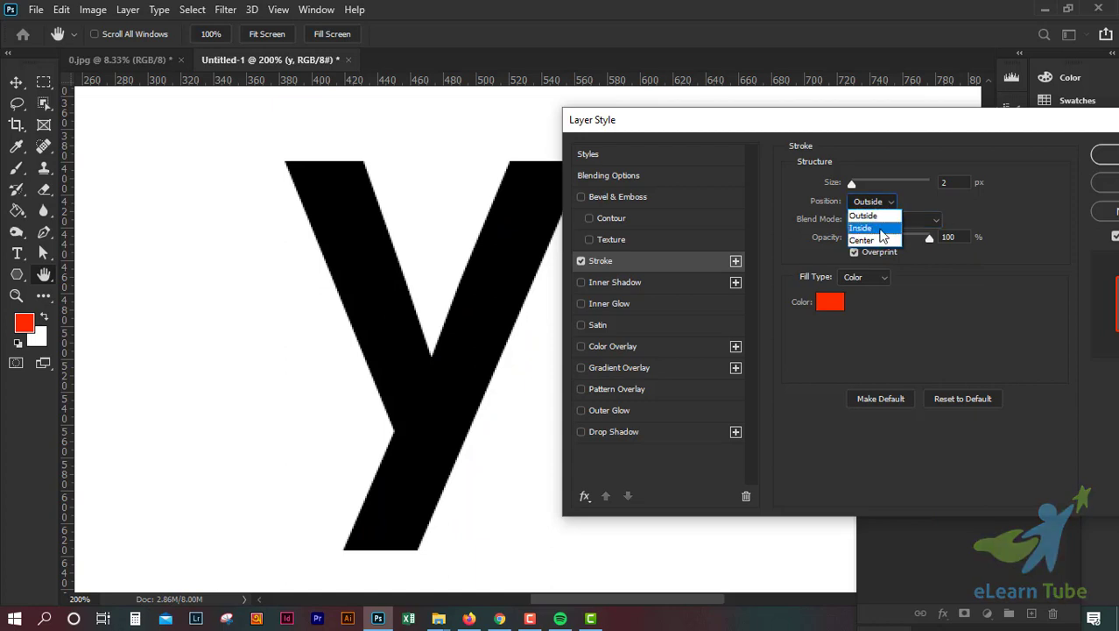
pyautogui.click(942, 206)
pyautogui.click(887, 209)
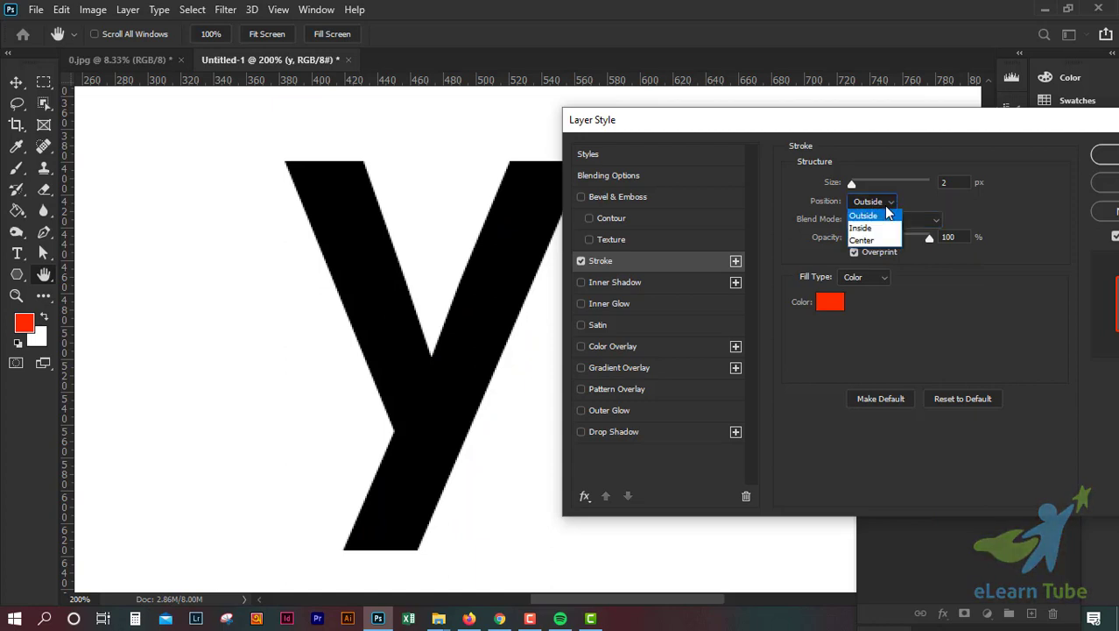
pyautogui.click(887, 210)
pyautogui.click(896, 221)
pyautogui.click(887, 251)
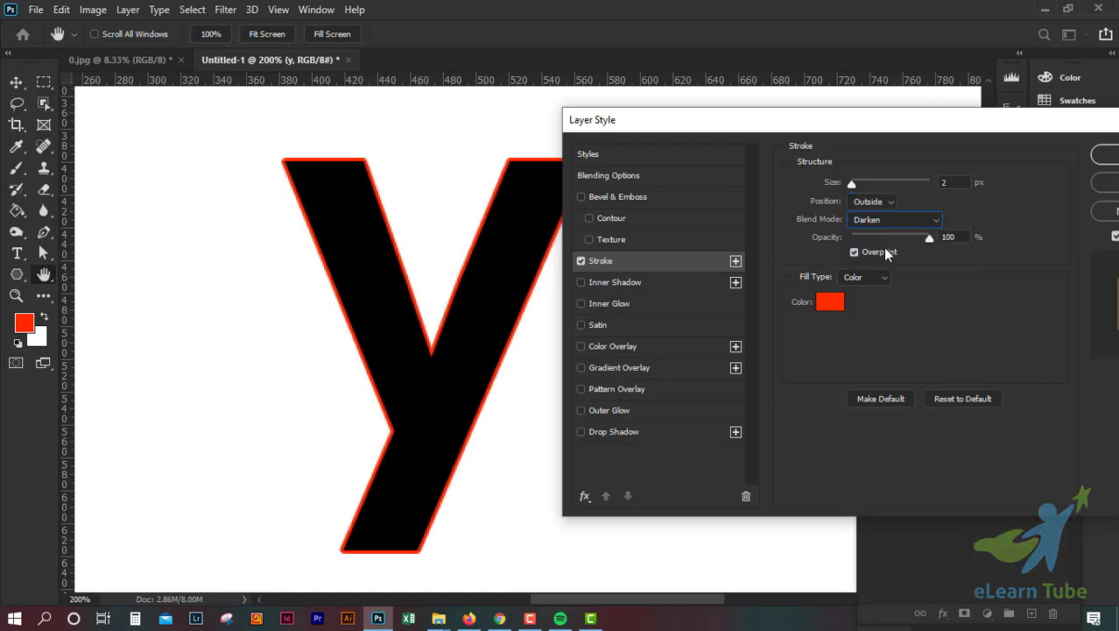
# Place the stroke inside the letter at 6 px, with Normal blend mode and 99% opacity
pyautogui.click(876, 201)
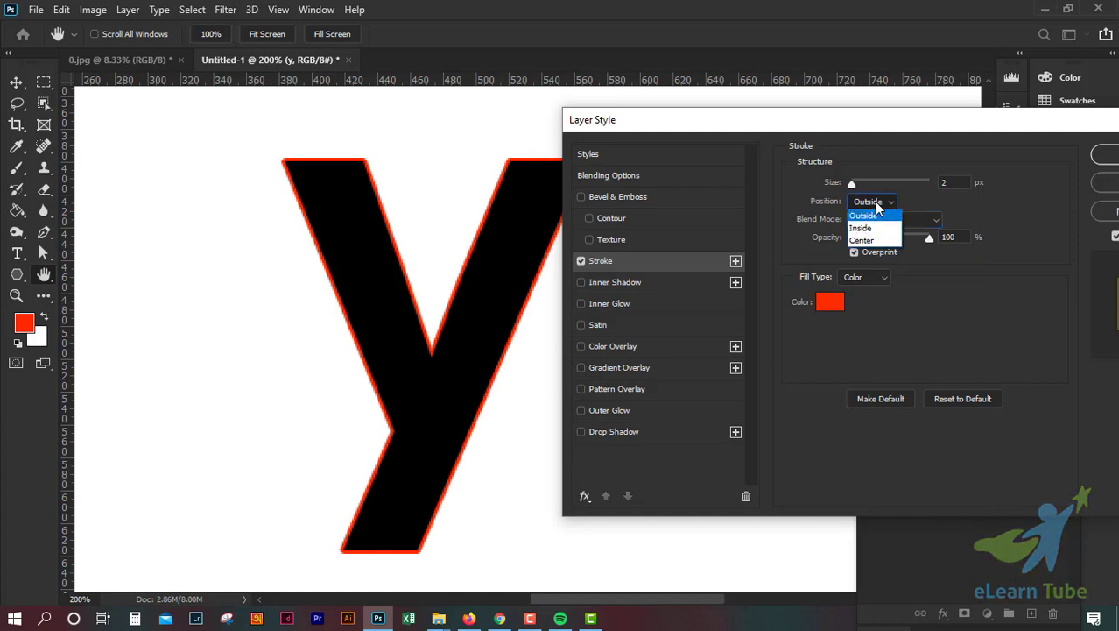
pyautogui.click(859, 230)
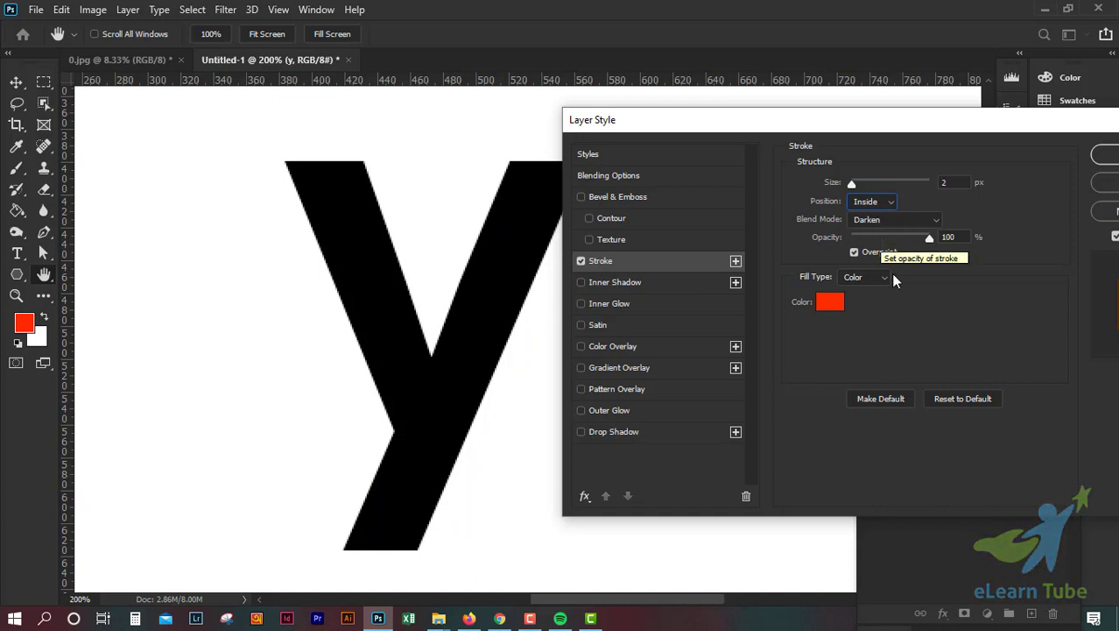
pyautogui.moveTo(929, 239); pyautogui.dragTo(925, 240)
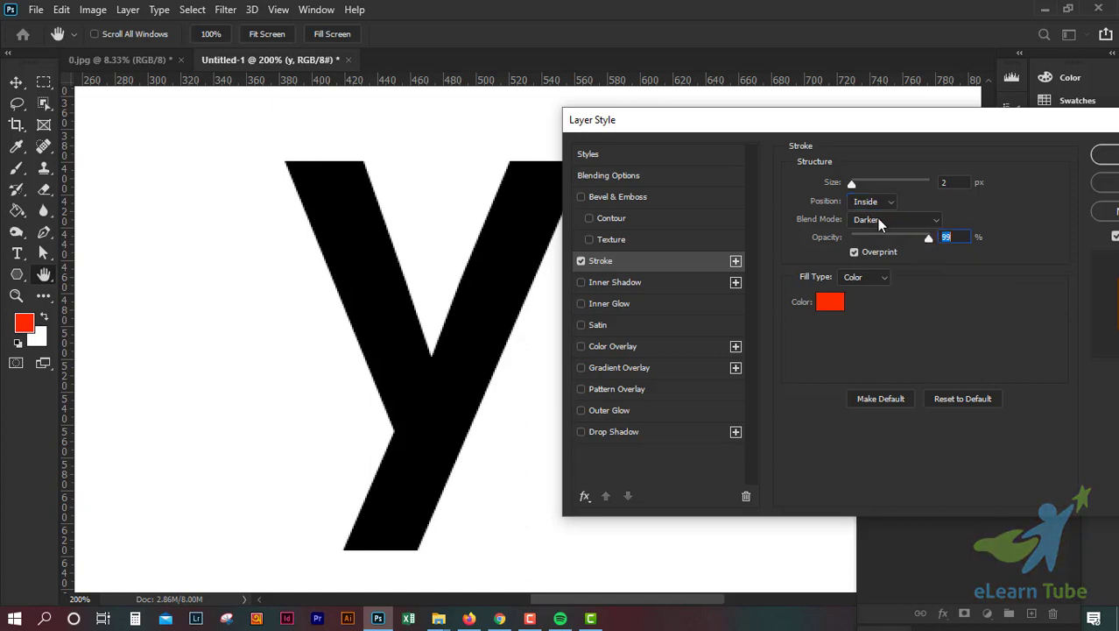
pyautogui.moveTo(852, 183)
pyautogui.mouseDown()
pyautogui.moveTo(865, 189)
pyautogui.moveTo(855, 186)
pyautogui.mouseUp()
pyautogui.click(897, 219)
pyautogui.click(897, 214)
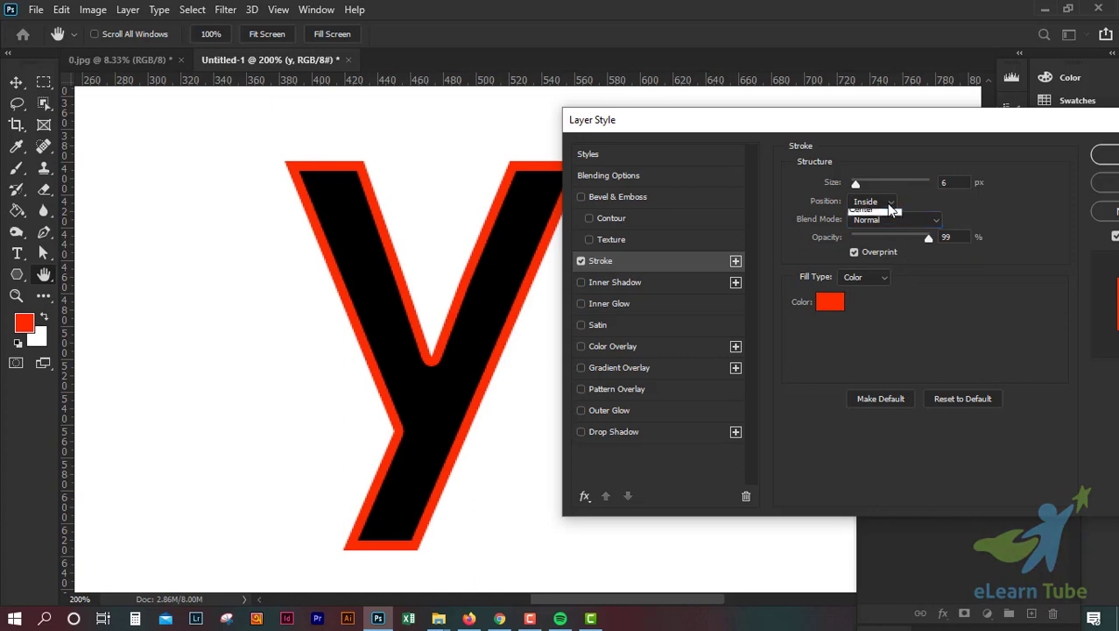
# Compare the Center and Outside positions for the stroke, ending on Outside
pyautogui.click(875, 242)
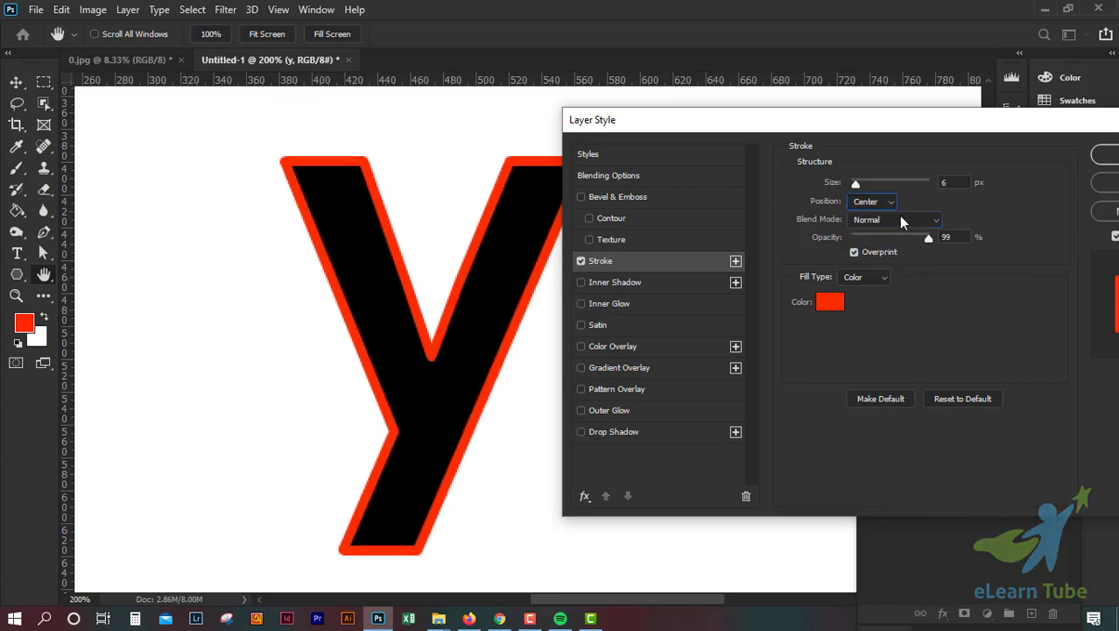
pyautogui.click(880, 203)
pyautogui.click(876, 211)
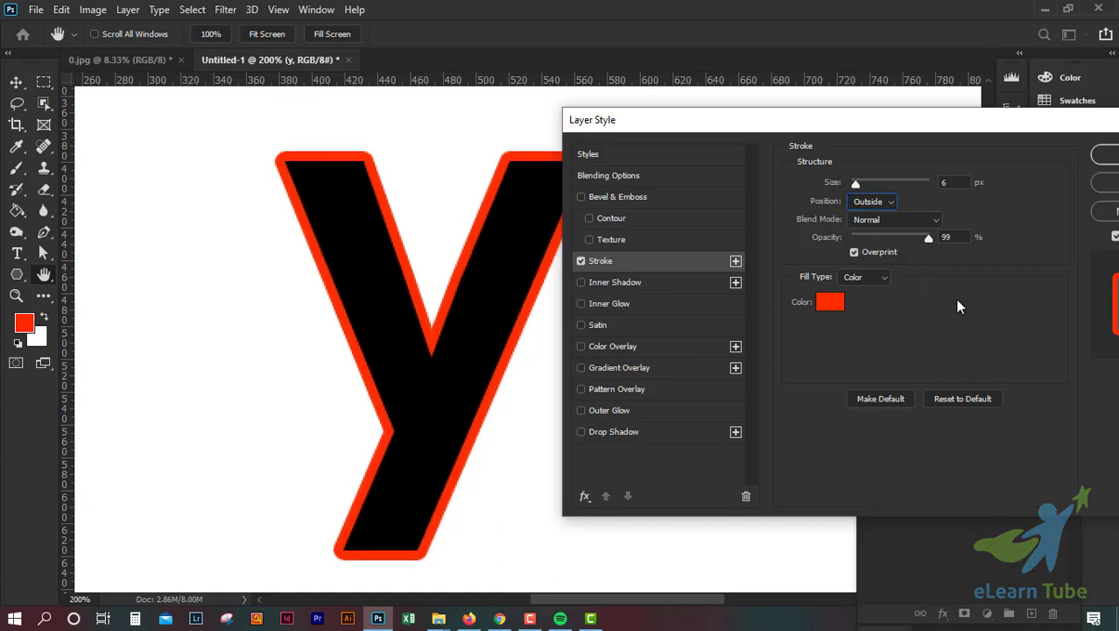
# Add a second stroke below the red one and make it dark green and 13 px wide
pyautogui.moveTo(929, 120); pyautogui.dragTo(891, 120)
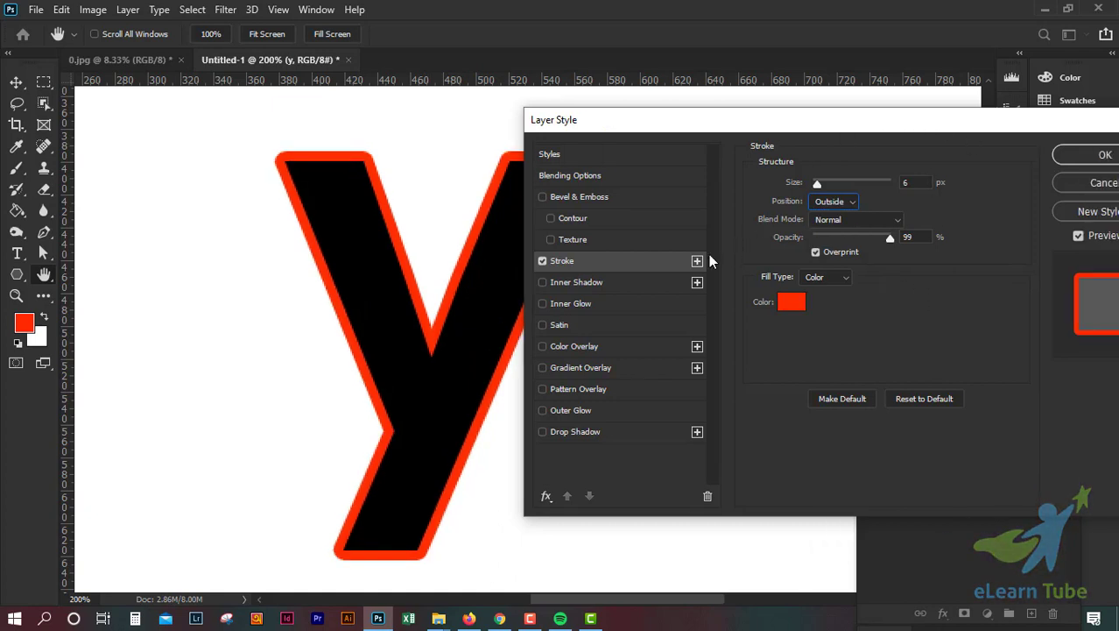
pyautogui.click(697, 261)
pyautogui.click(573, 281)
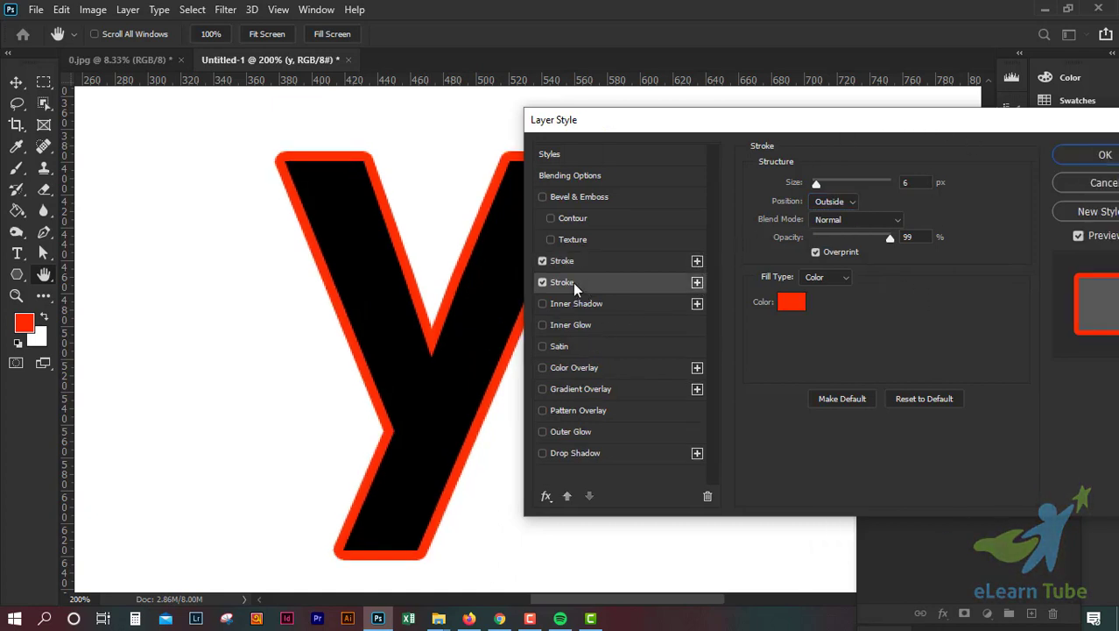
pyautogui.click(791, 301)
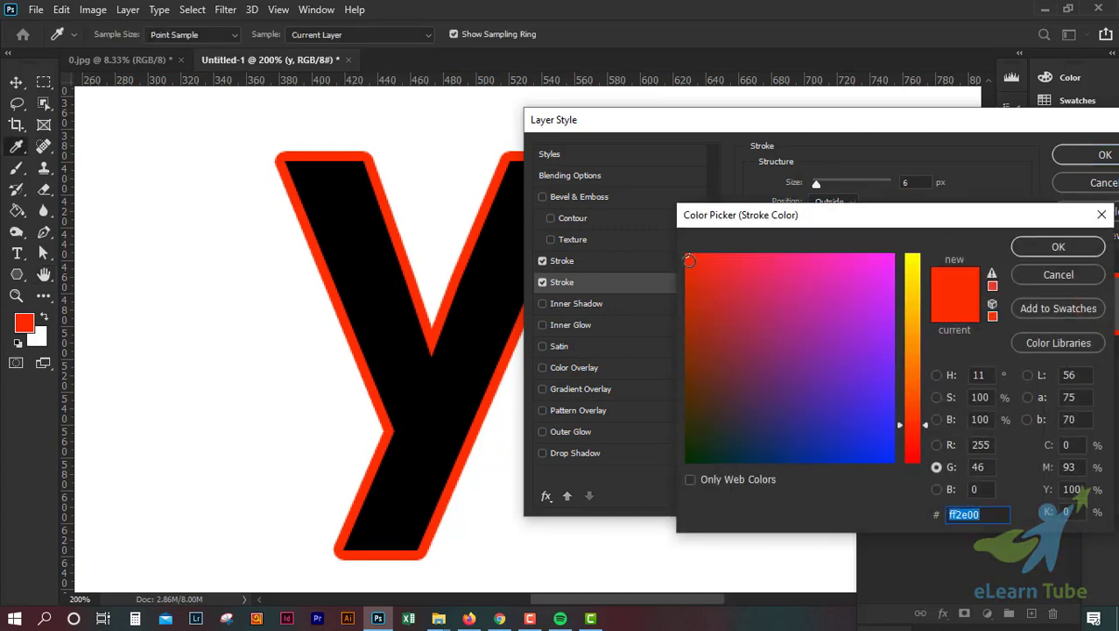
pyautogui.moveTo(689, 260); pyautogui.dragTo(687, 461)
pyautogui.click(1077, 252)
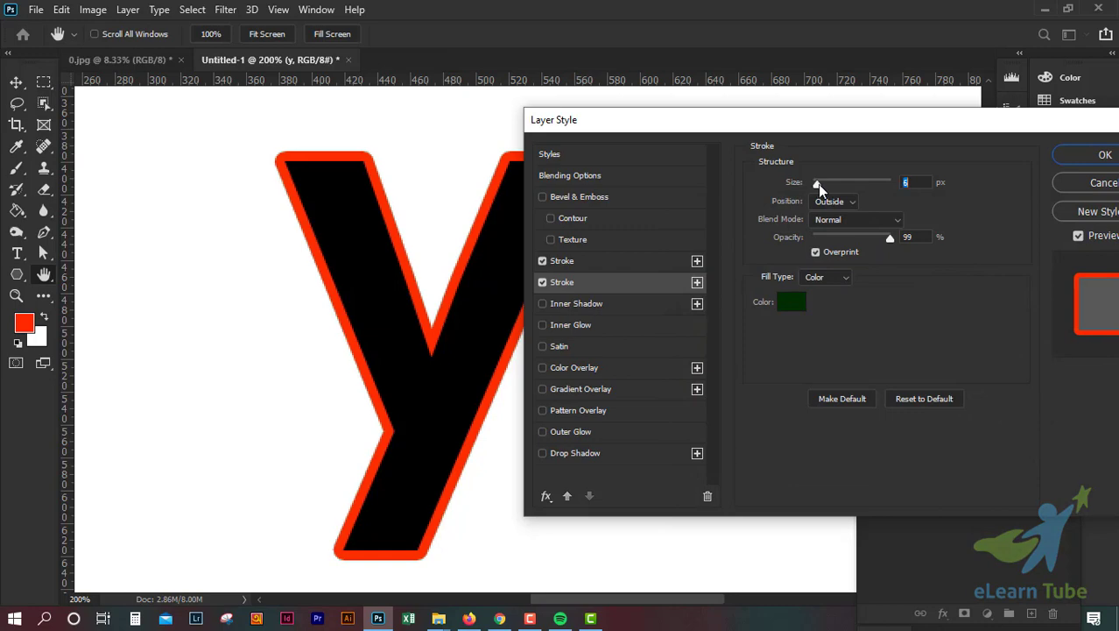
pyautogui.moveTo(817, 184); pyautogui.dragTo(823, 183)
pyautogui.moveTo(827, 117)
pyautogui.mouseDown()
pyautogui.moveTo(940, 170)
pyautogui.moveTo(1011, 350)
pyautogui.moveTo(755, 197)
pyautogui.moveTo(895, 84)
pyautogui.mouseUp()
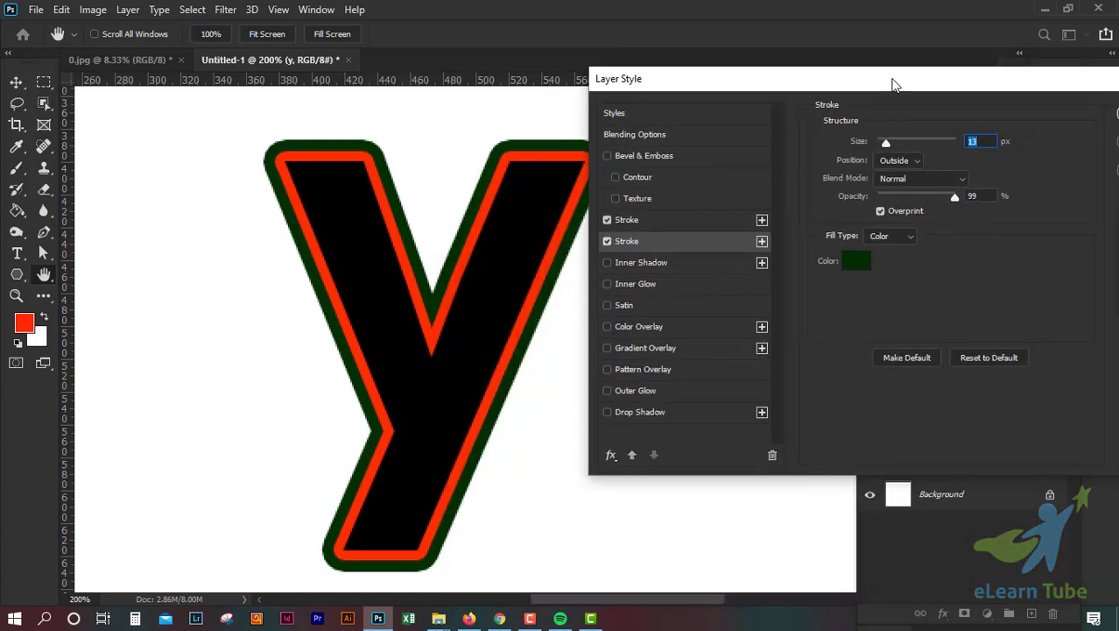
# Switch the second stroke's fill type to the cyan-to-magenta gradient
pyautogui.click(892, 235)
pyautogui.click(889, 252)
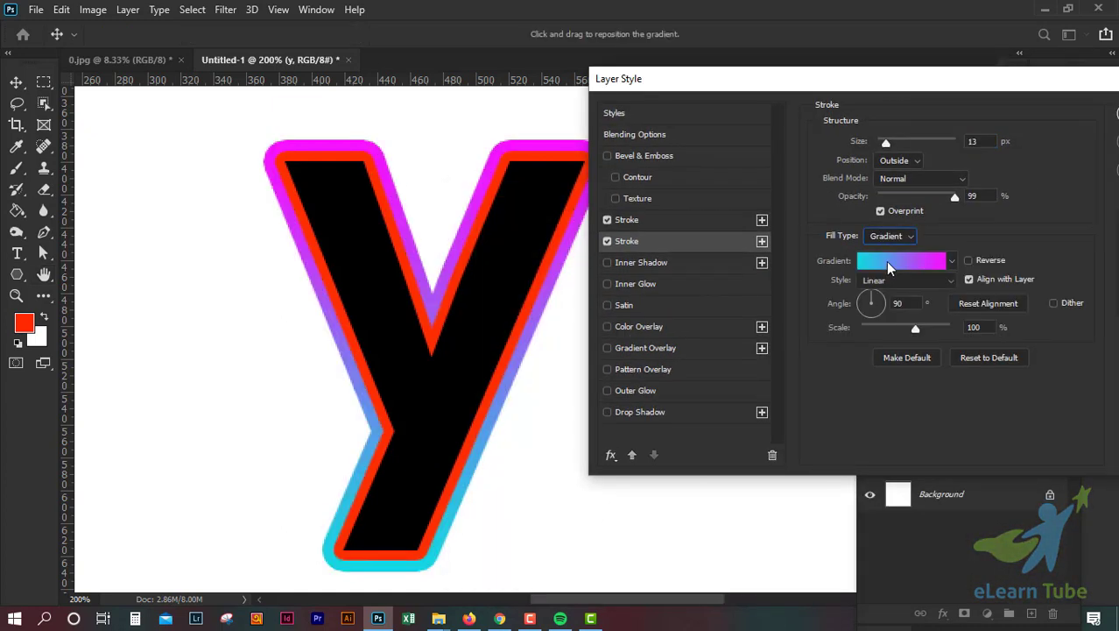
pyautogui.moveTo(865, 83)
pyautogui.mouseDown()
pyautogui.moveTo(620, 88)
pyautogui.moveTo(811, 68)
pyautogui.mouseUp()
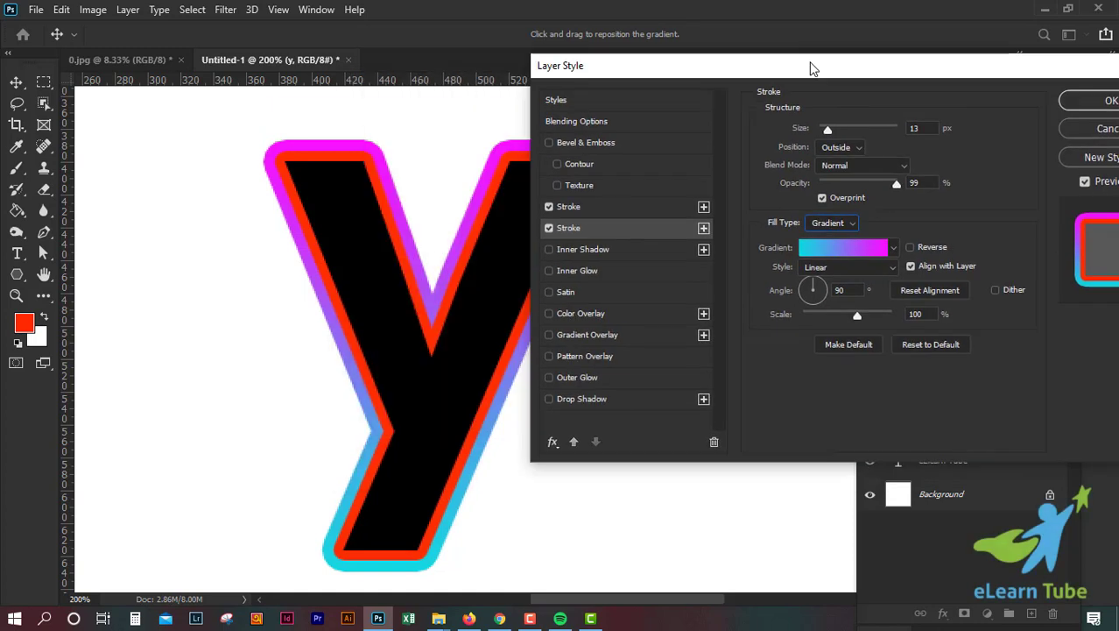
pyautogui.click(610, 235)
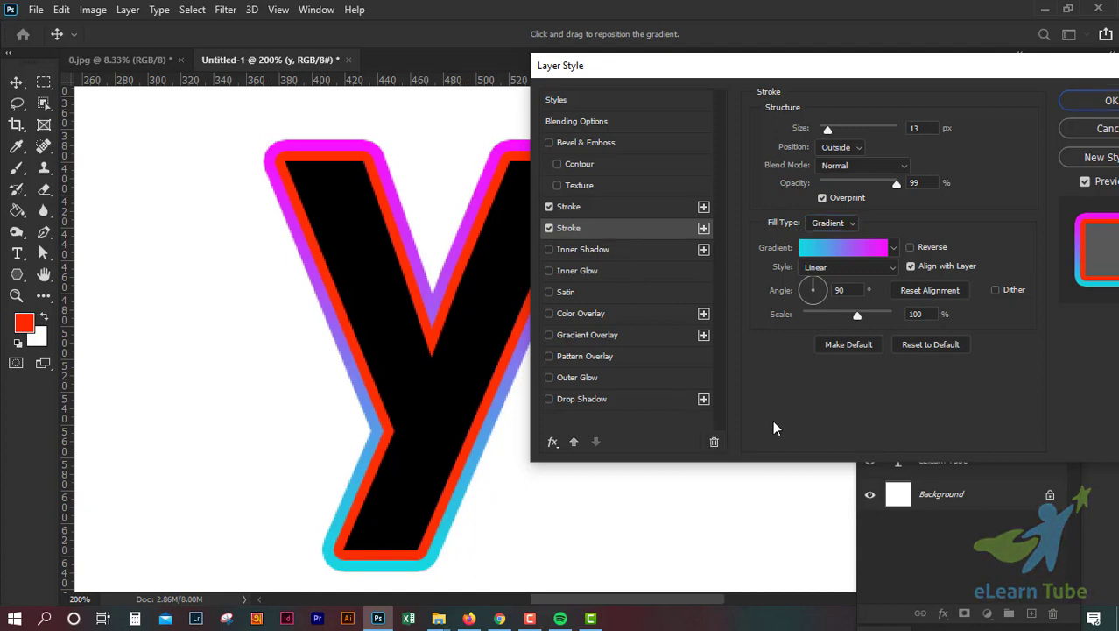
# Delete the second stroke and turn off the remaining red stroke
pyautogui.click(713, 442)
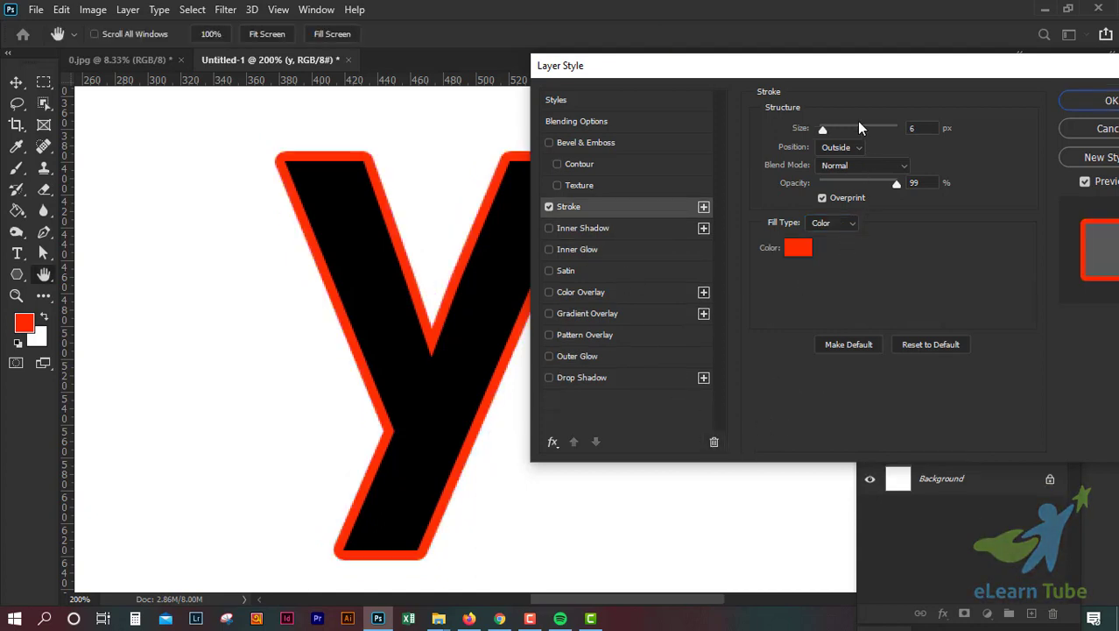
pyautogui.click(549, 207)
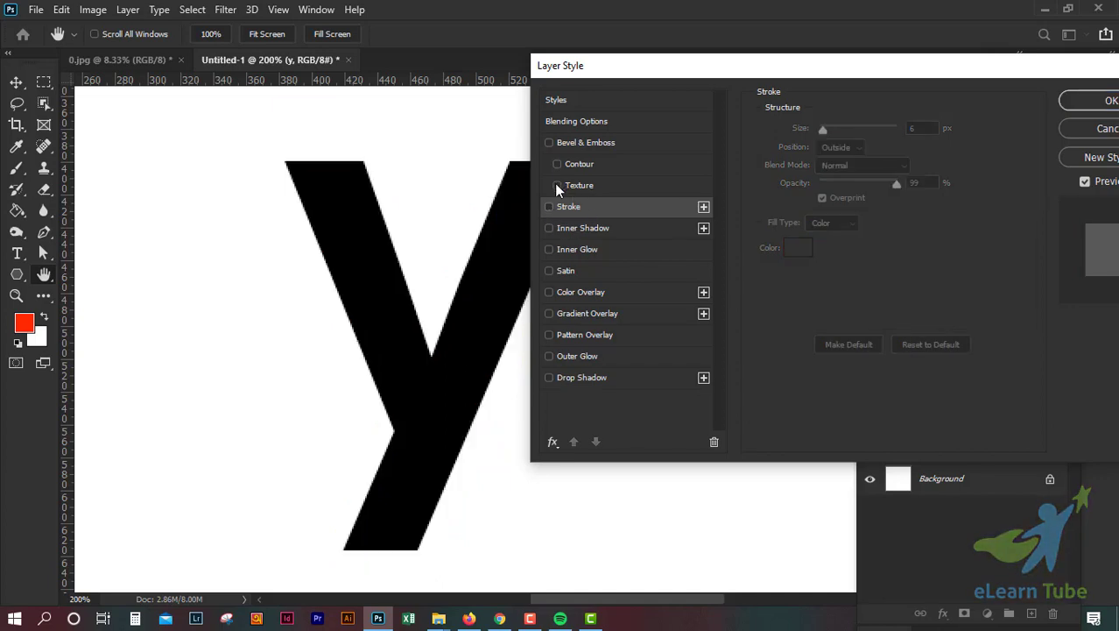
# Enable the Bevel & Emboss texture with the third Water pattern and set its scale to 1%
pyautogui.click(560, 185)
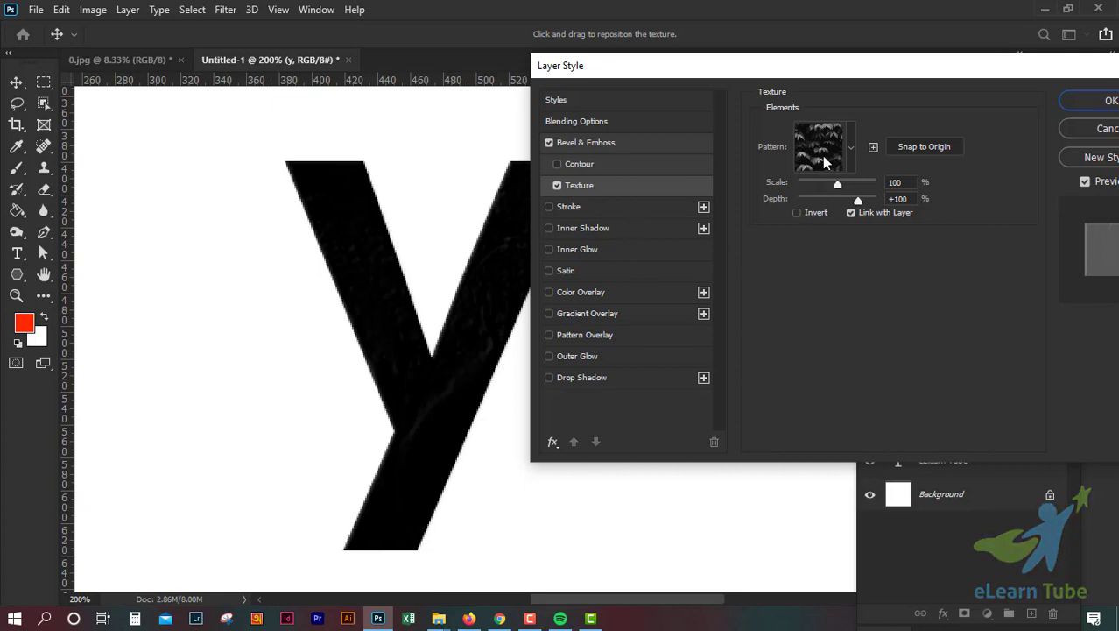
pyautogui.moveTo(833, 68); pyautogui.dragTo(867, 61)
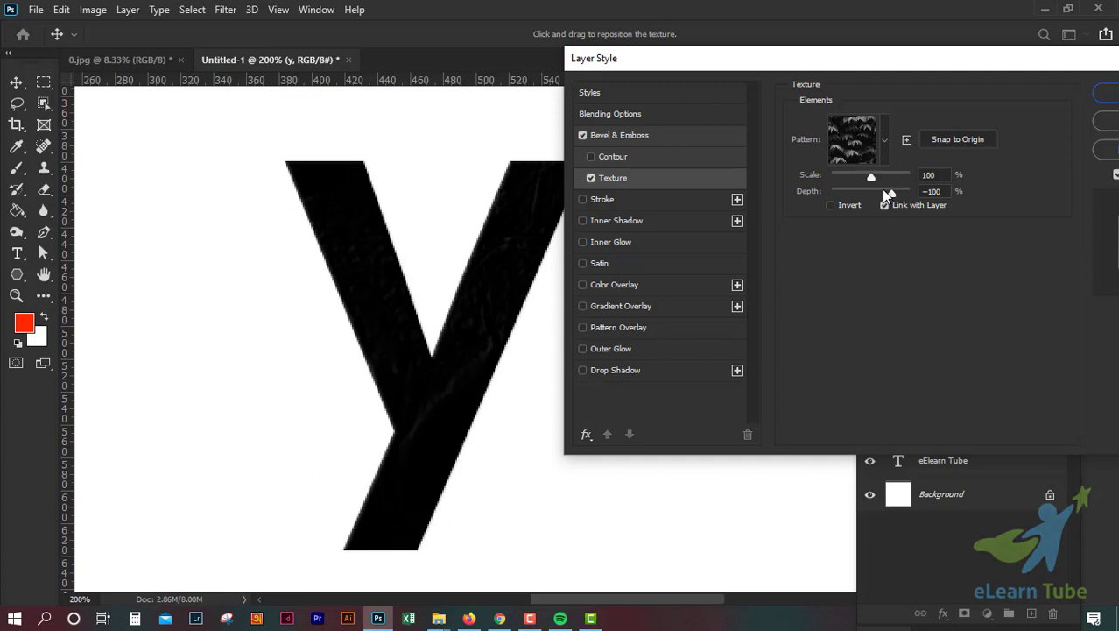
pyautogui.click(883, 145)
pyautogui.click(730, 261)
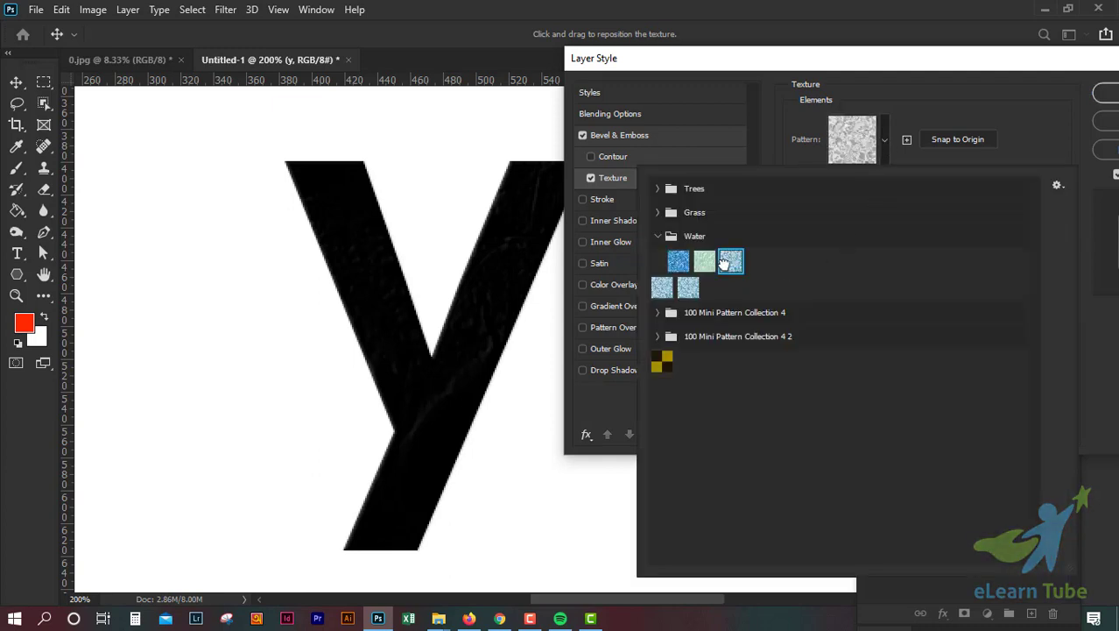
pyautogui.click(1026, 129)
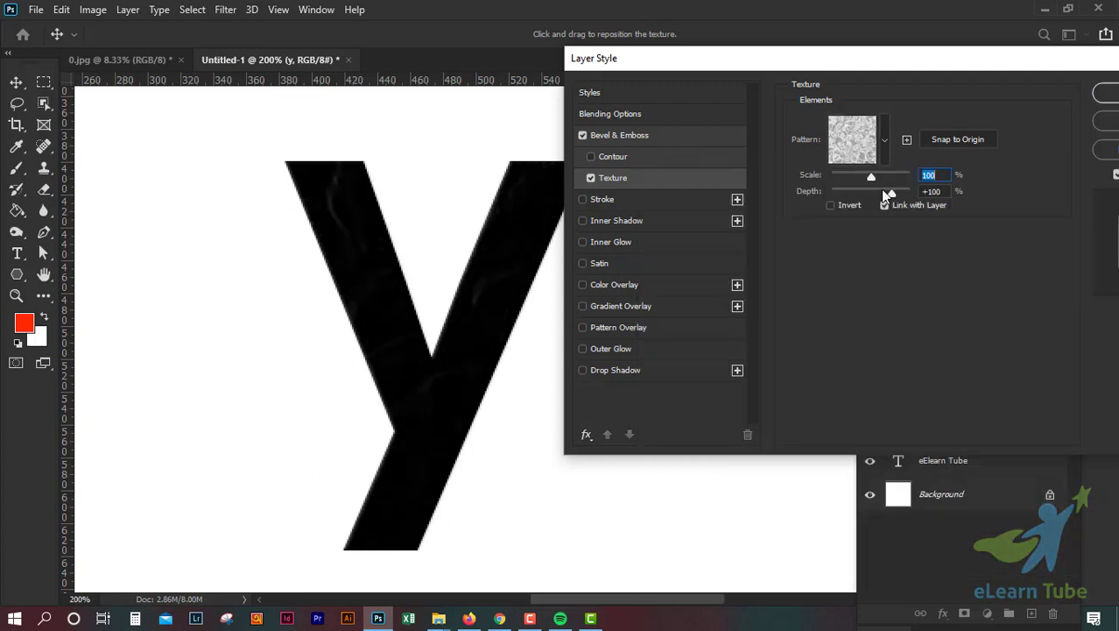
pyautogui.moveTo(873, 180); pyautogui.dragTo(830, 182)
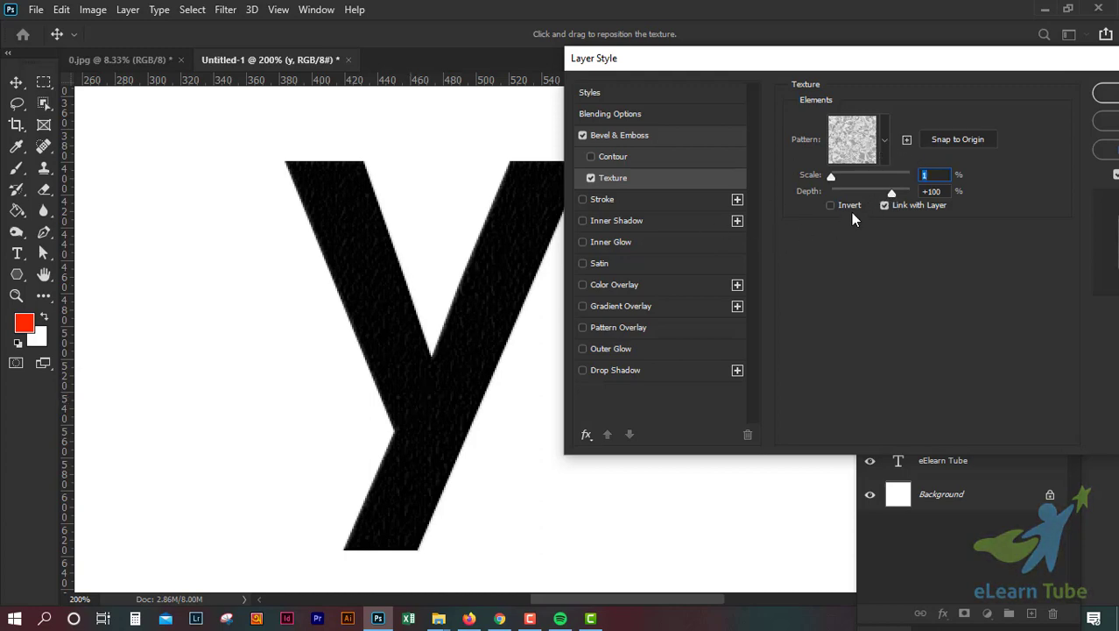
pyautogui.moveTo(913, 67); pyautogui.dragTo(703, 105)
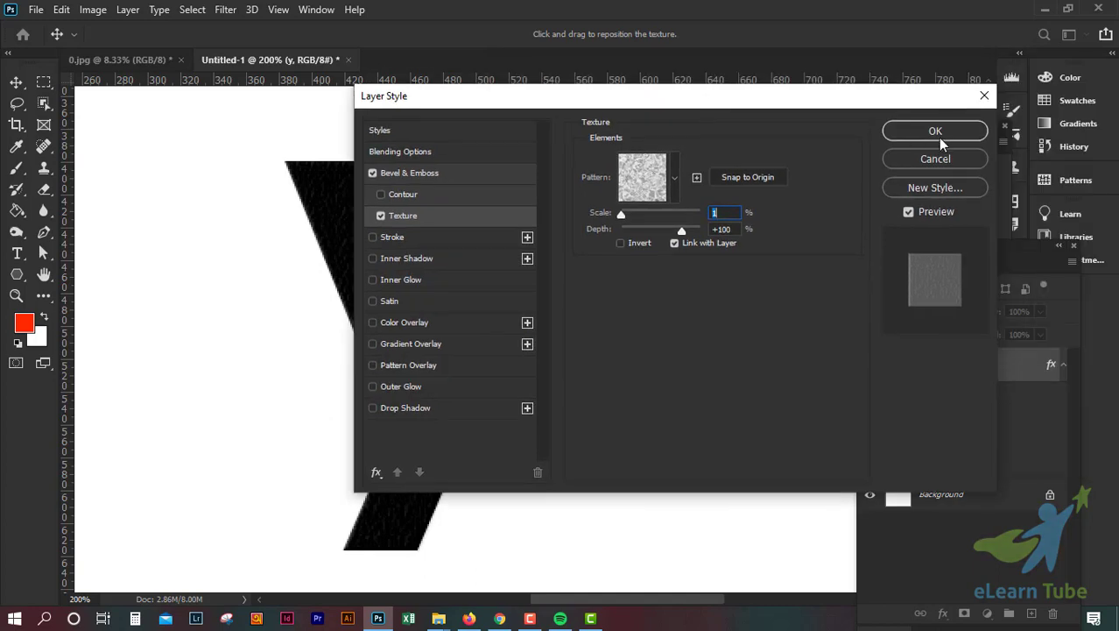
# Apply the layer style to the letter y and change its text colour to pure blue (0000ff)
pyautogui.click(935, 131)
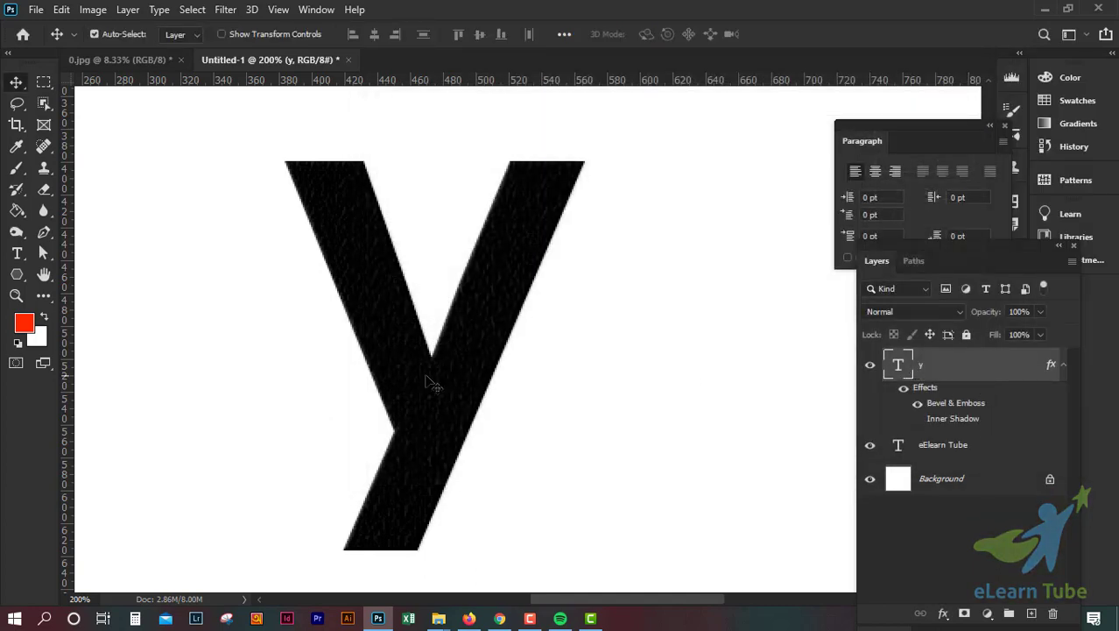
pyautogui.moveTo(949, 247); pyautogui.dragTo(941, 221)
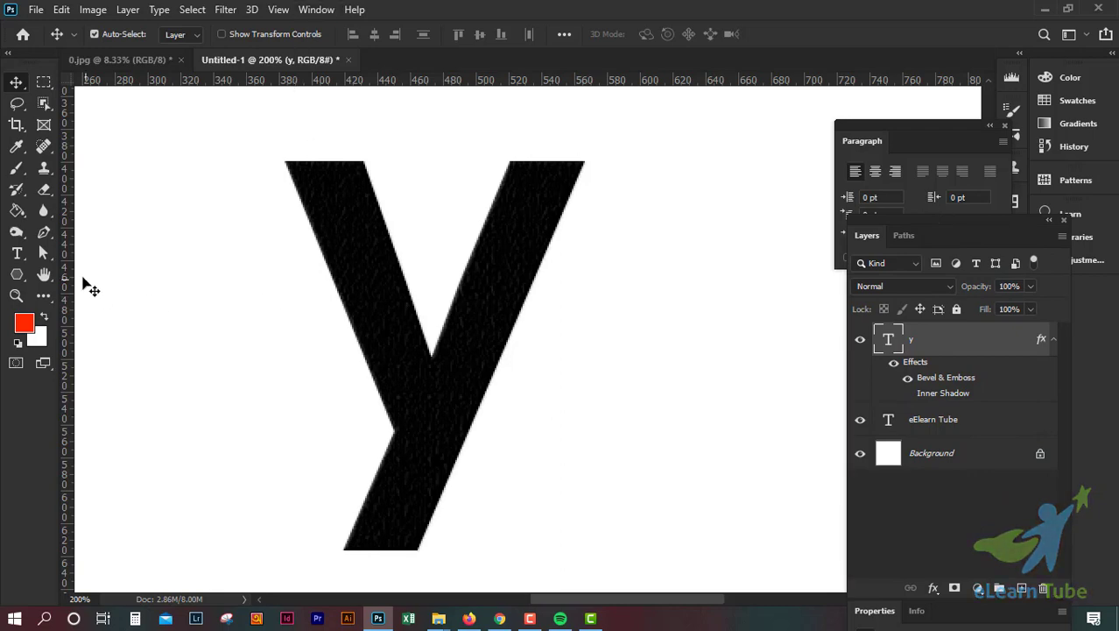
pyautogui.click(18, 254)
pyautogui.click(657, 35)
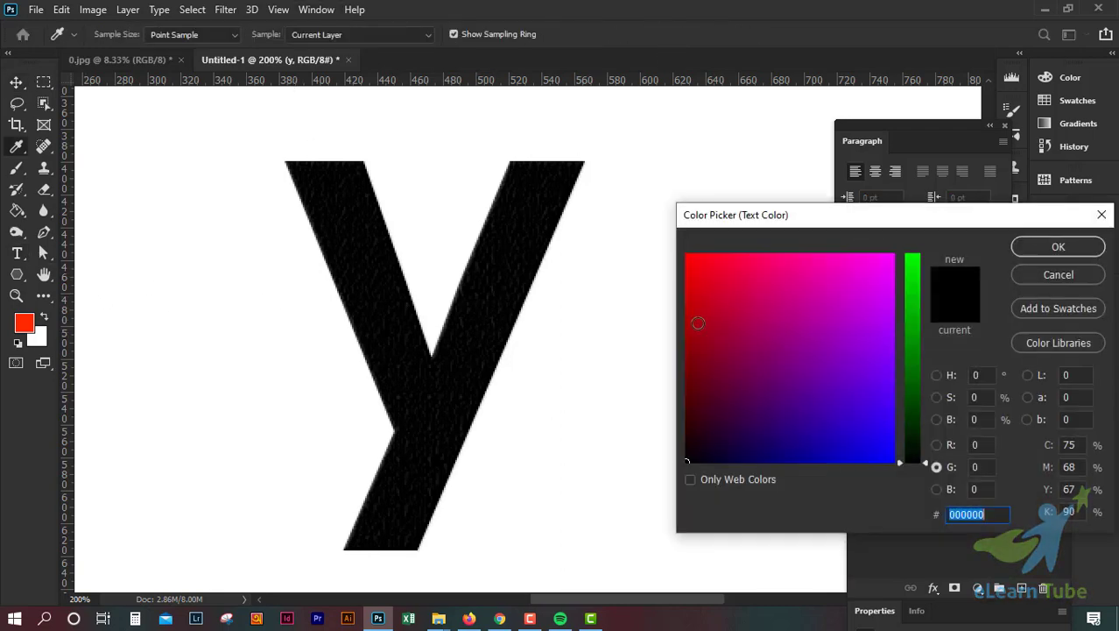
pyautogui.click(688, 254)
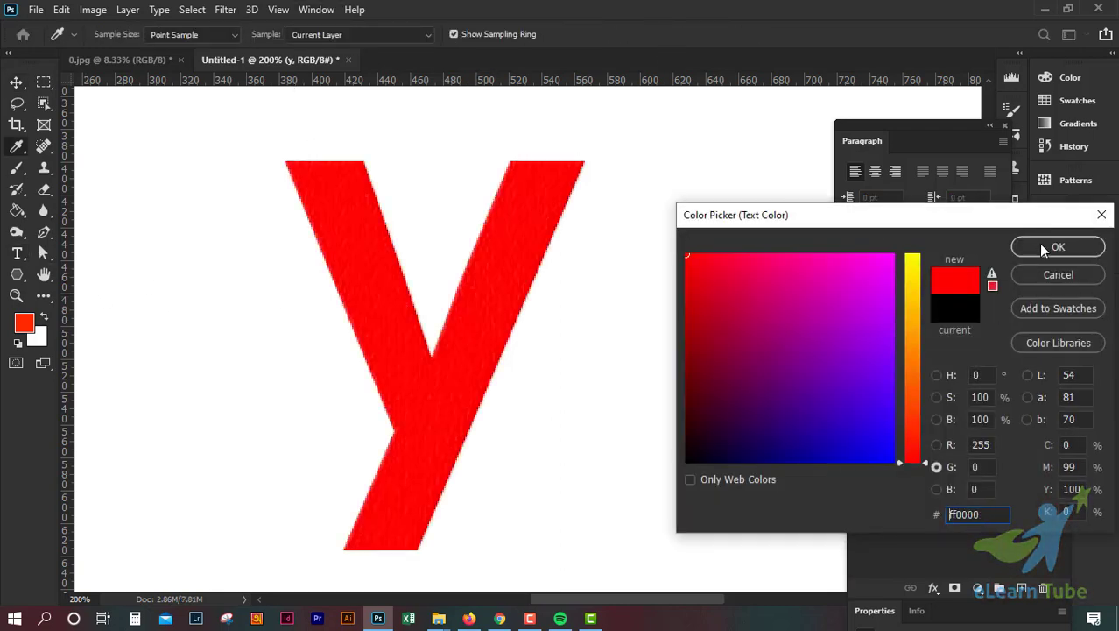
pyautogui.write('0000ff')
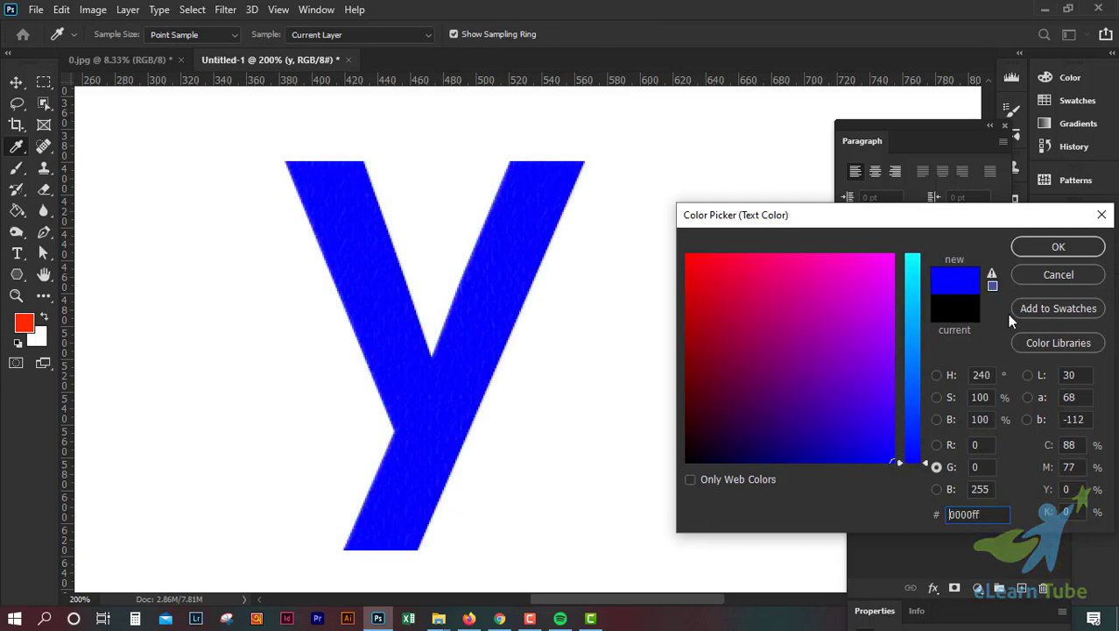
pyautogui.click(1023, 249)
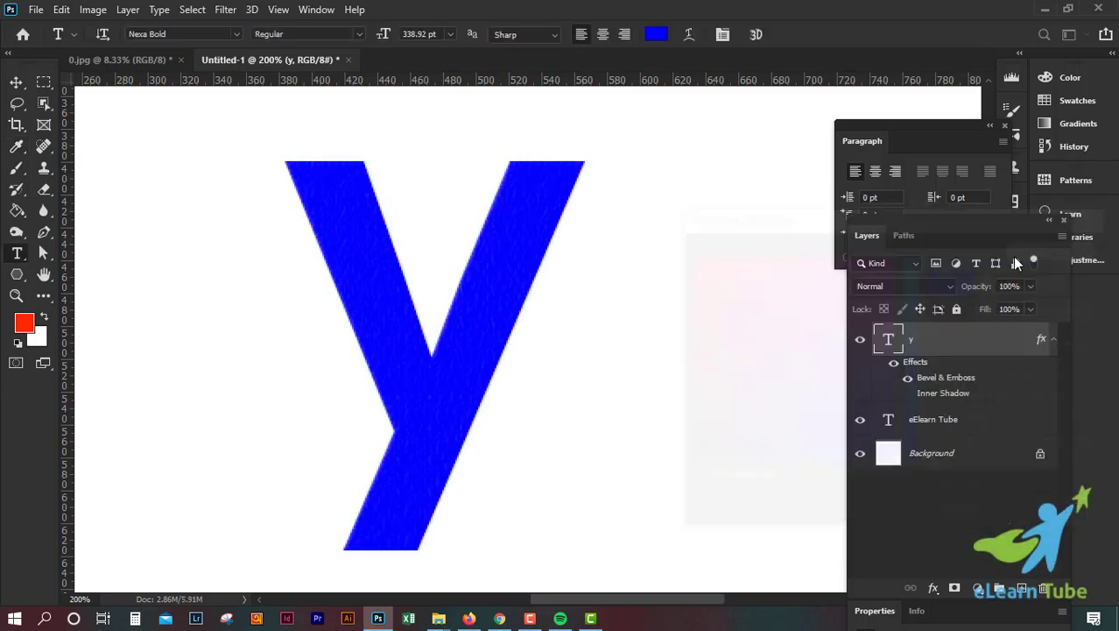
# Try a coarser bevel texture on the blue y with the scale at 9% and the depth at +103%
pyautogui.doubleClick(913, 366)
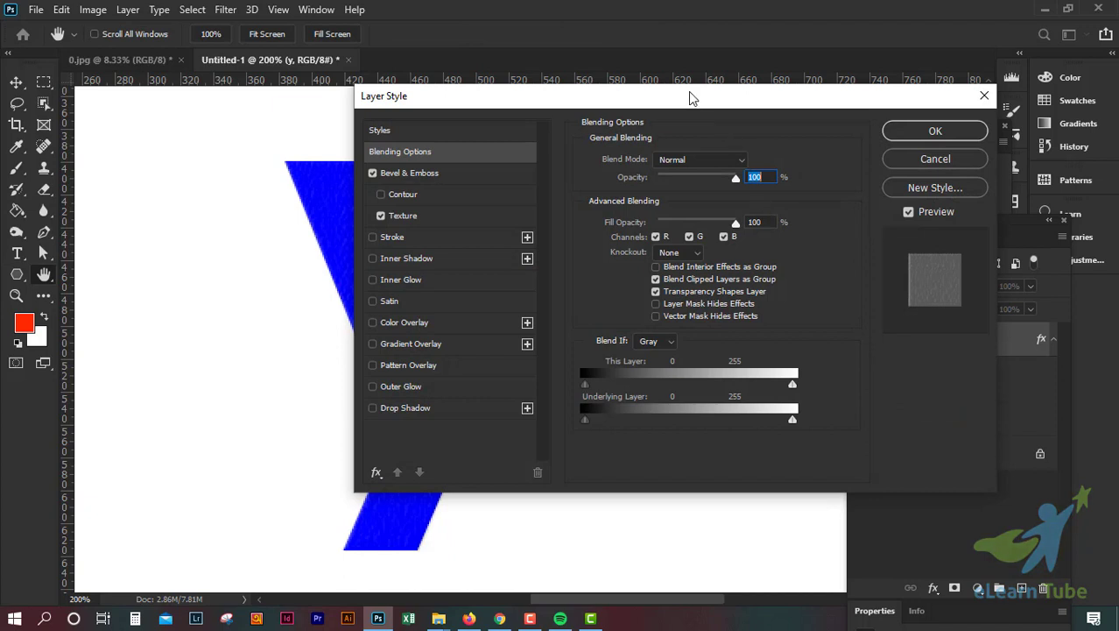
pyautogui.moveTo(690, 94); pyautogui.dragTo(848, 91)
pyautogui.click(647, 214)
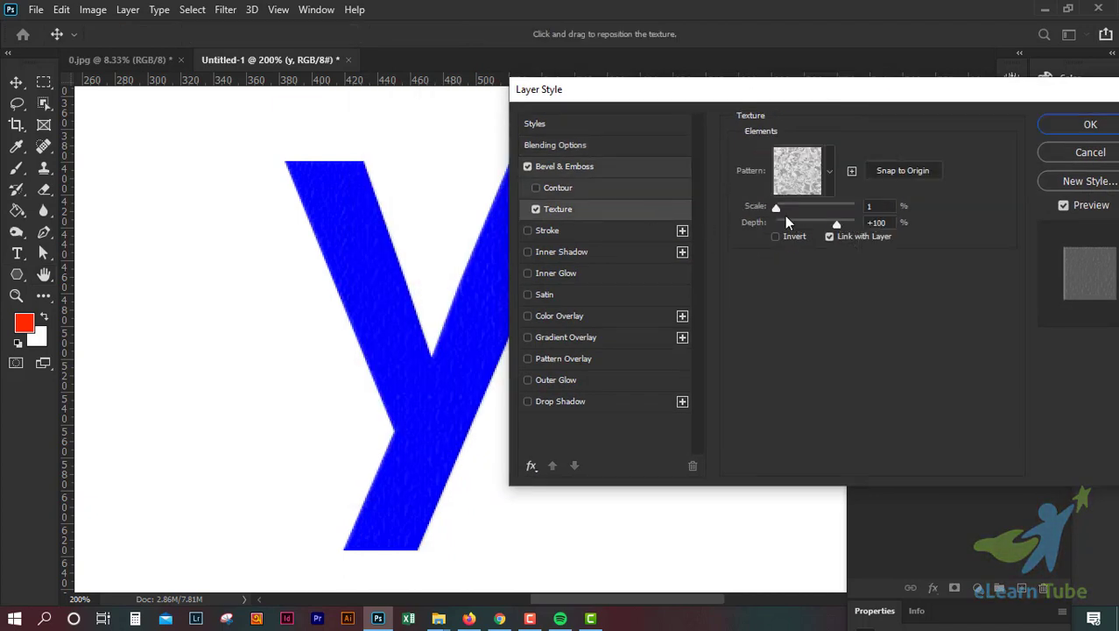
pyautogui.moveTo(776, 205); pyautogui.dragTo(779, 207)
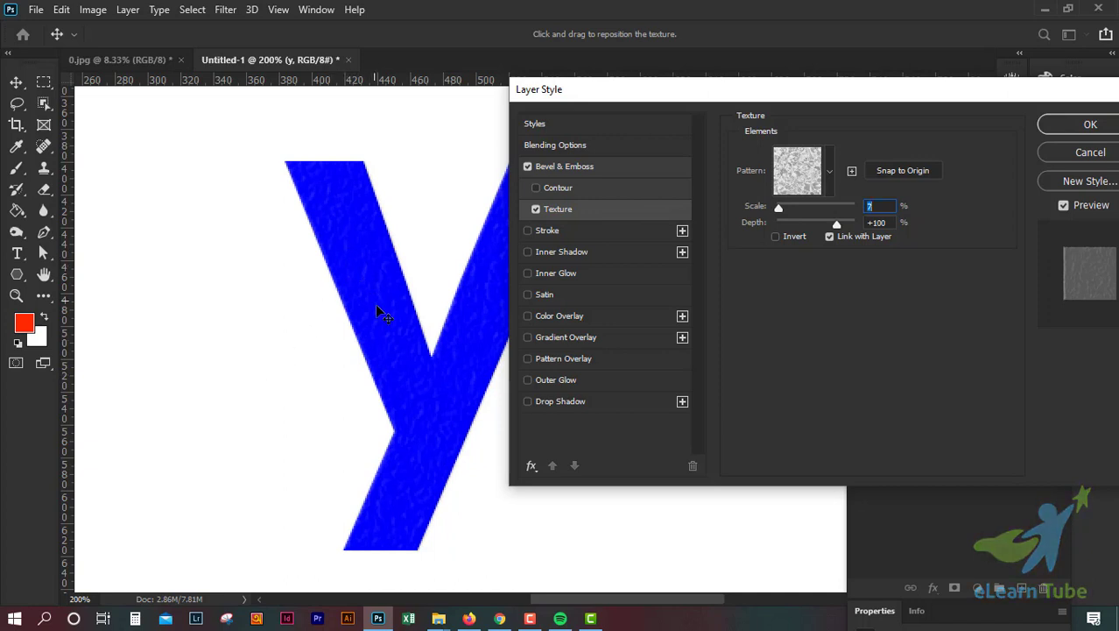
pyautogui.moveTo(565, 95); pyautogui.dragTo(608, 94)
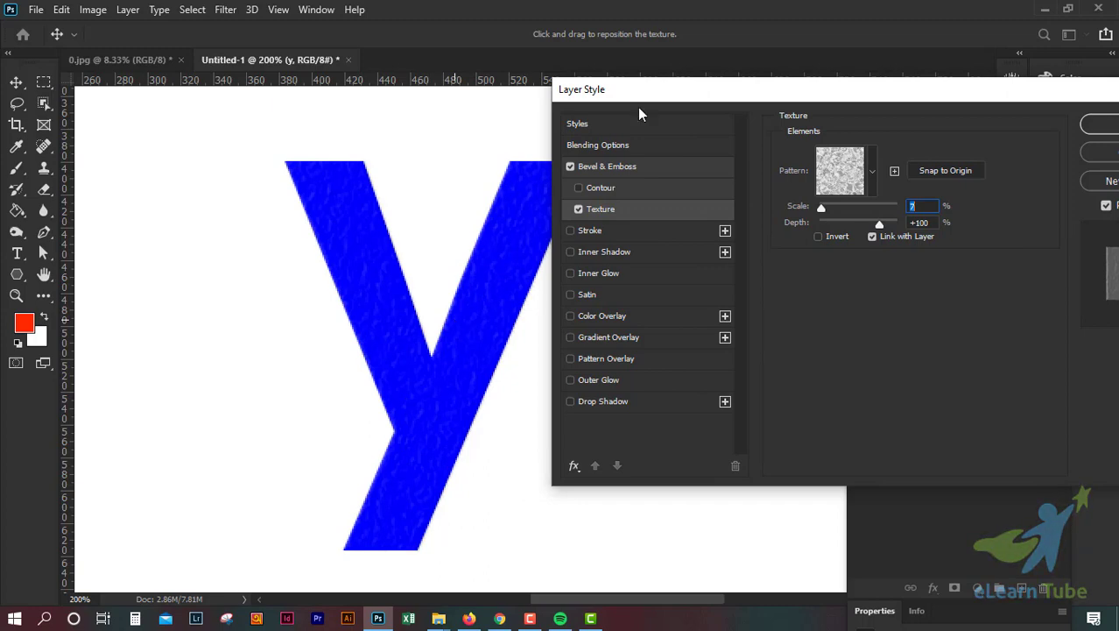
pyautogui.press('Up')
pyautogui.press('Up')
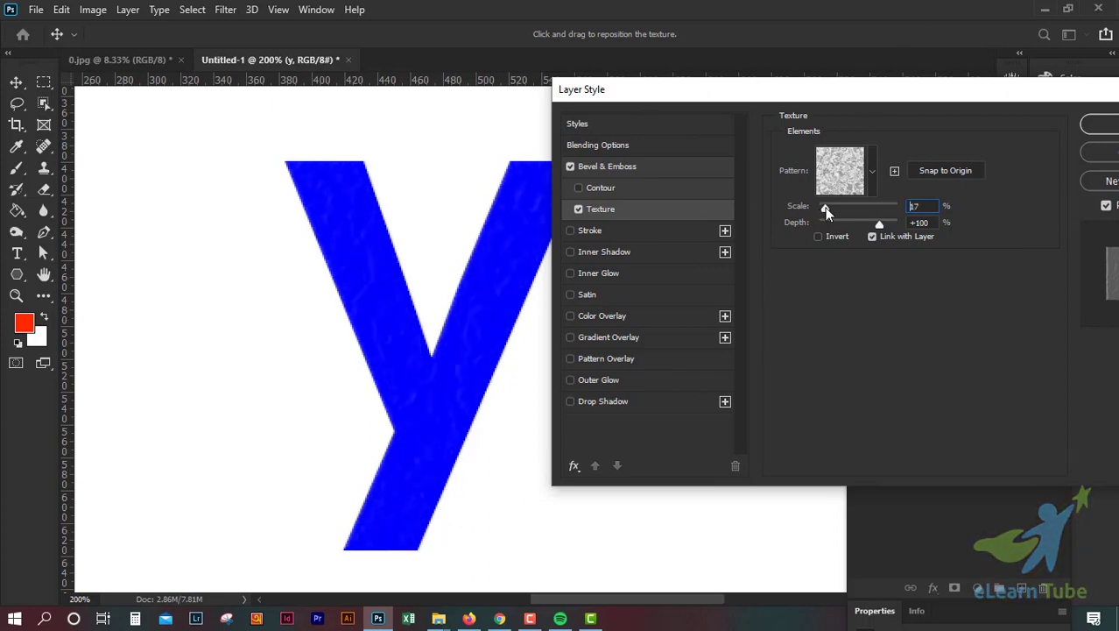
pyautogui.moveTo(879, 226)
pyautogui.mouseDown()
pyautogui.moveTo(899, 220)
pyautogui.moveTo(878, 217)
pyautogui.mouseUp()
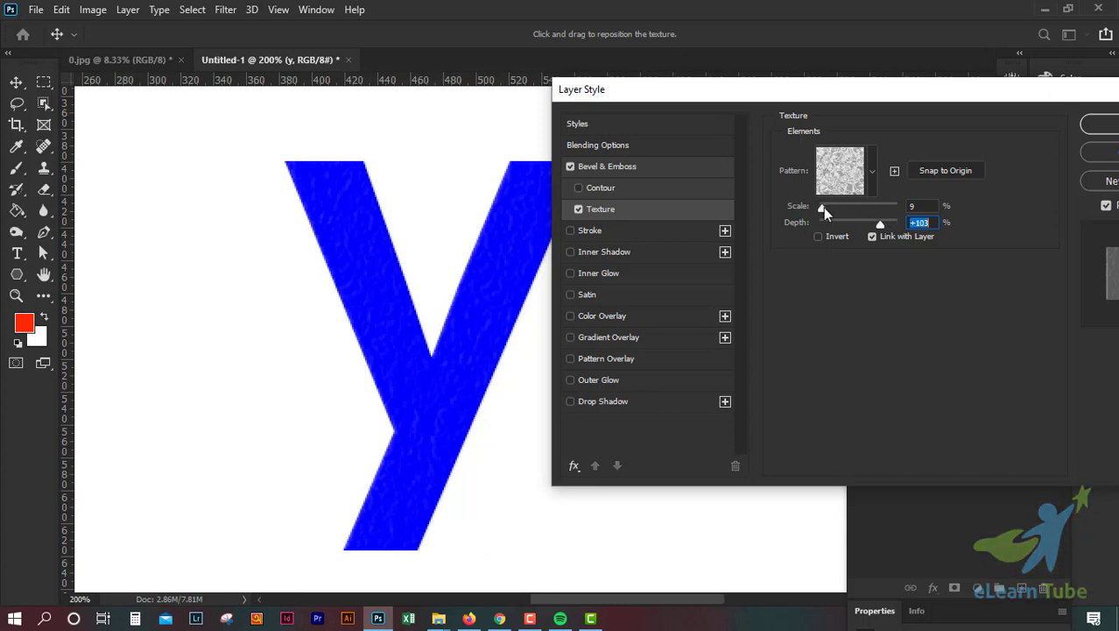
pyautogui.moveTo(821, 207); pyautogui.dragTo(821, 207)
# Try the bevel with Contour on, switching Texture off and back on and lowering the contour range to 0%
pyautogui.click(578, 209)
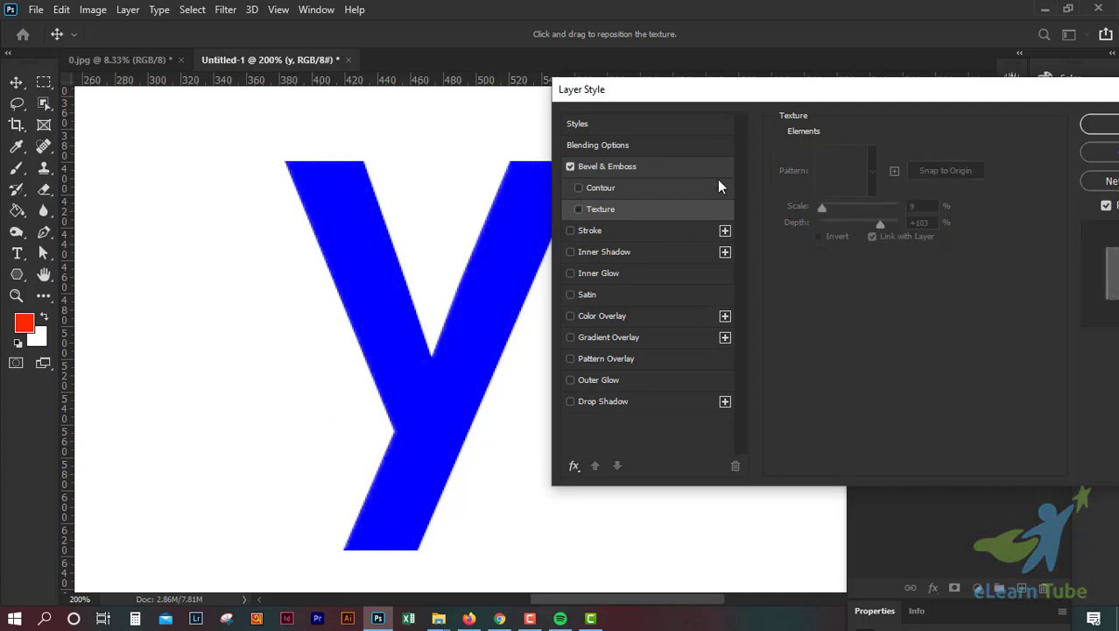
pyautogui.click(647, 189)
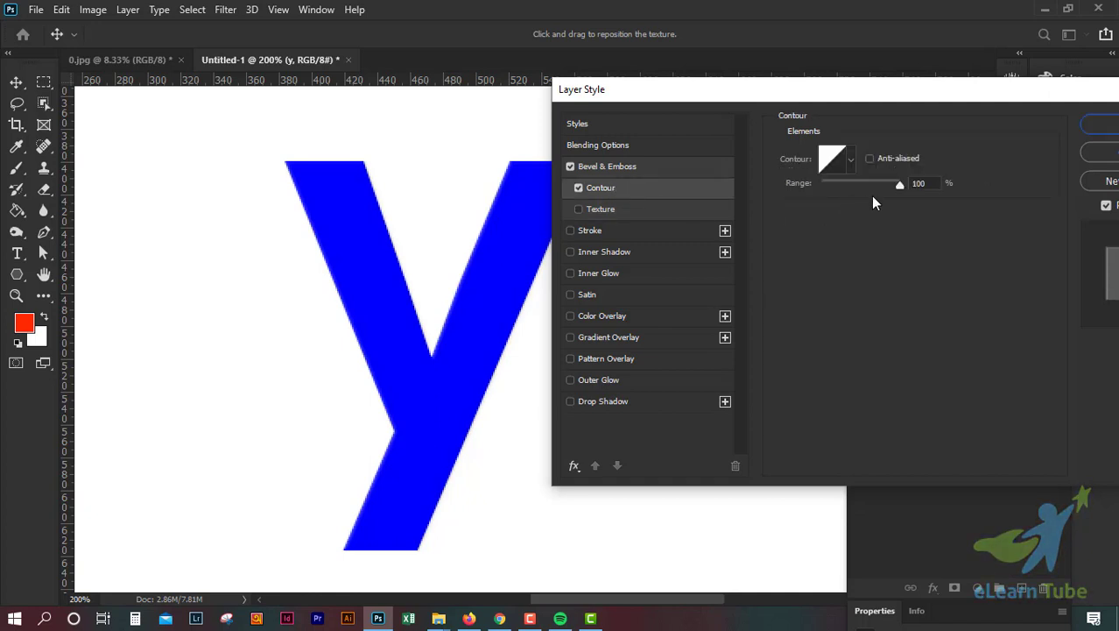
pyautogui.moveTo(897, 185); pyautogui.dragTo(872, 188)
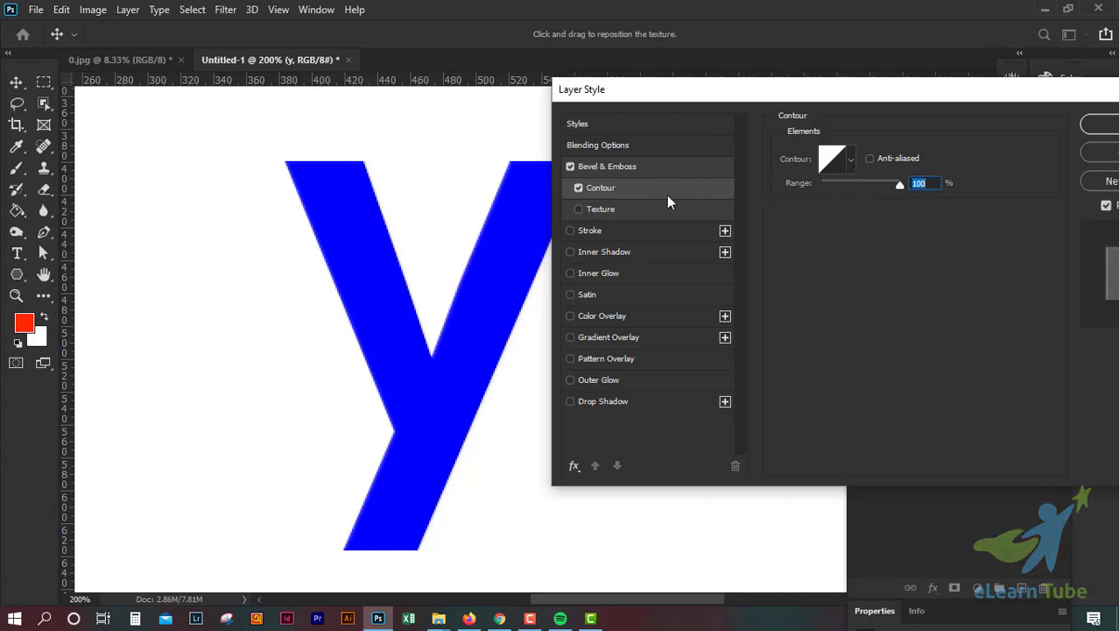
pyautogui.click(613, 209)
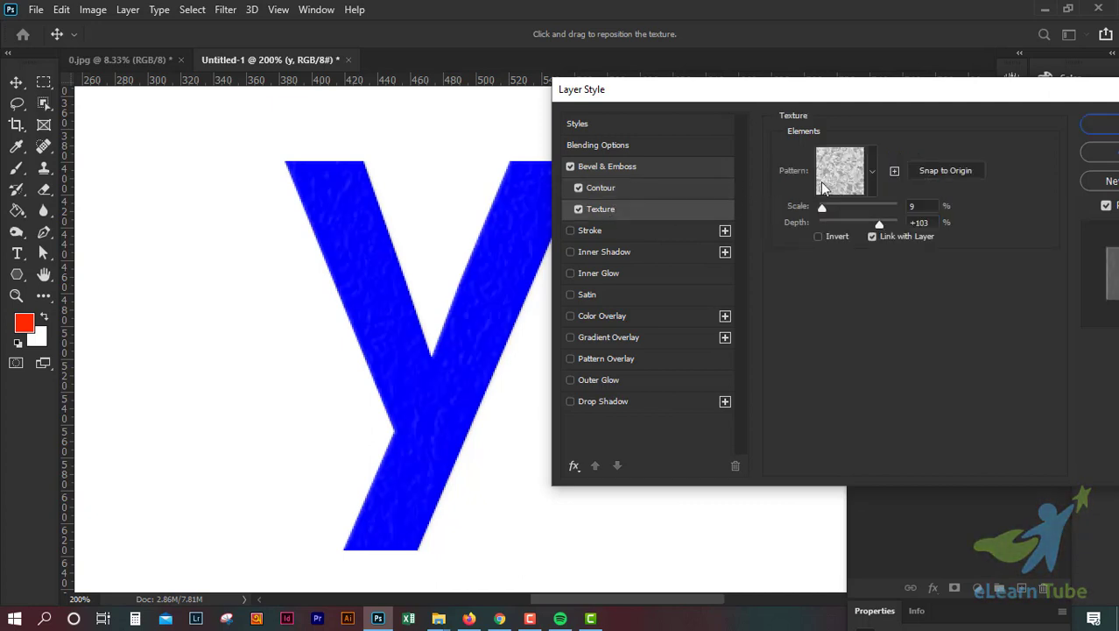
pyautogui.click(652, 188)
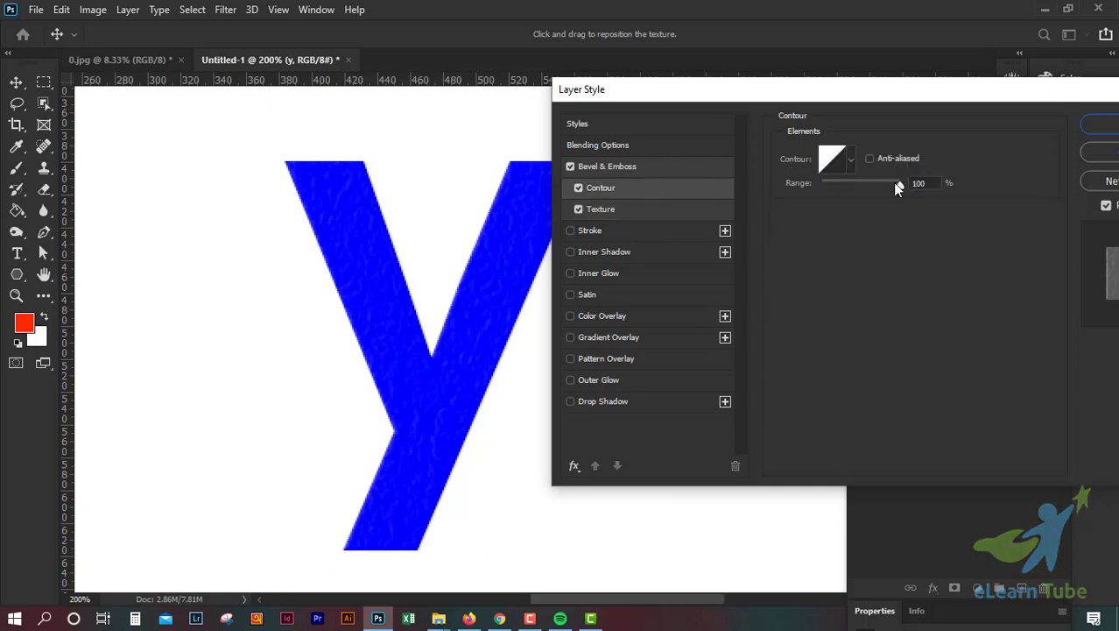
pyautogui.moveTo(900, 189); pyautogui.dragTo(819, 187)
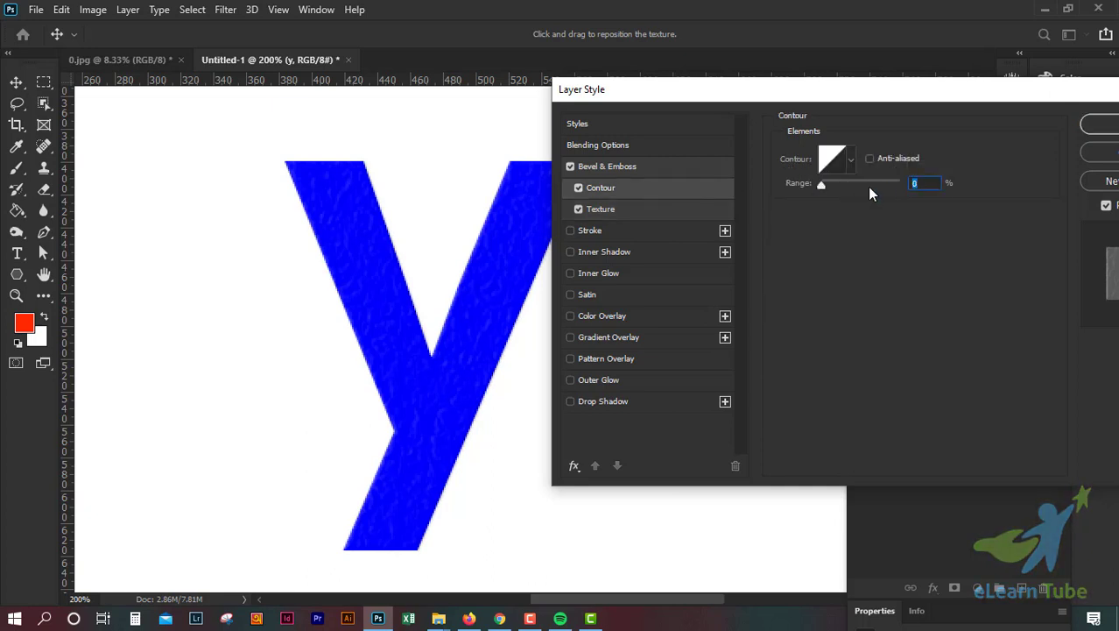
# Try the S-shaped sixth contour preset at 100% range, then cancel the layer style changes
pyautogui.click(850, 164)
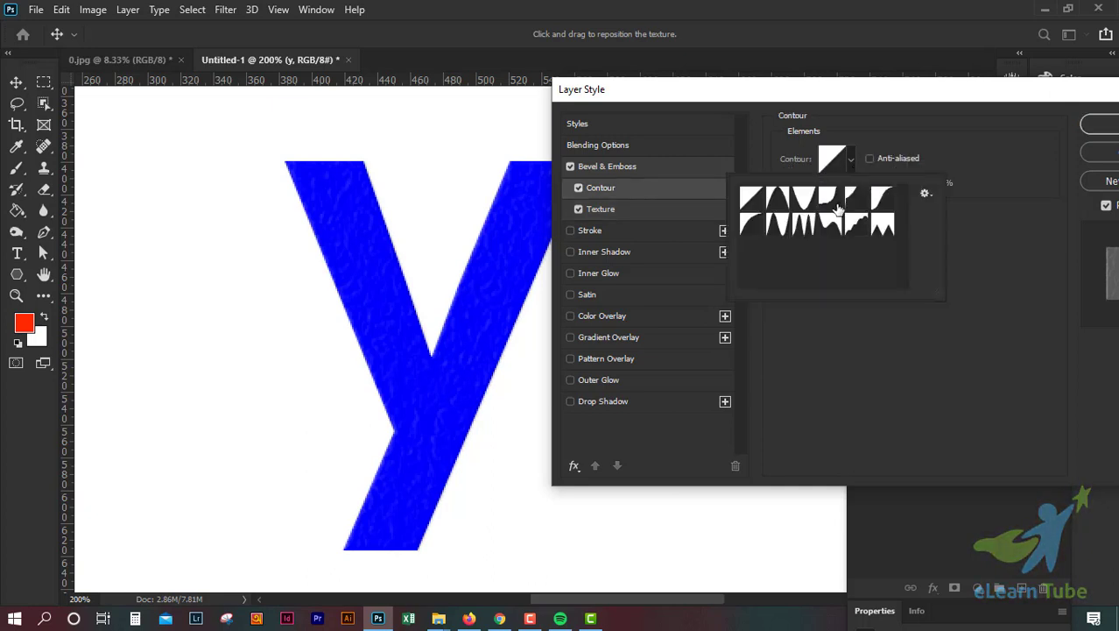
pyautogui.click(884, 203)
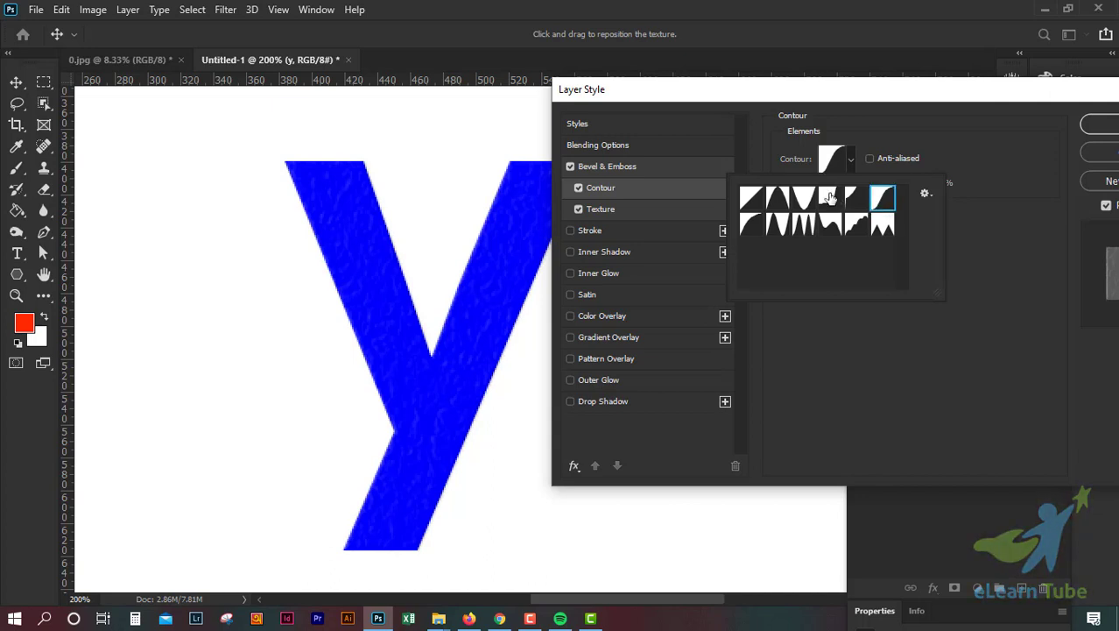
pyautogui.click(847, 164)
pyautogui.moveTo(822, 184); pyautogui.dragTo(864, 184)
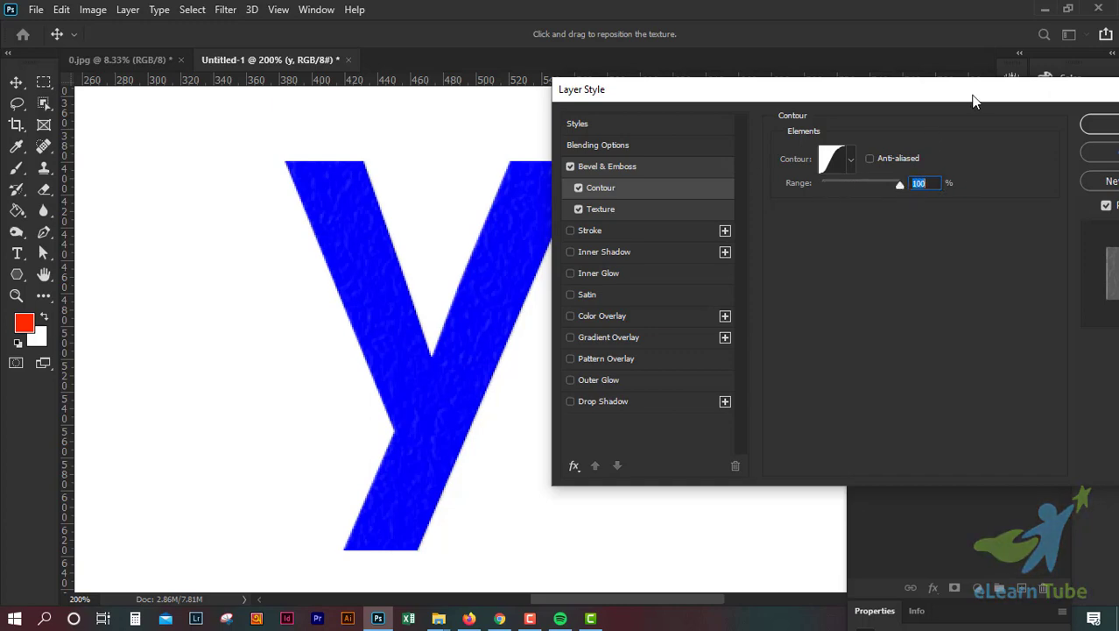
pyautogui.moveTo(975, 99); pyautogui.dragTo(853, 99)
pyautogui.click(998, 151)
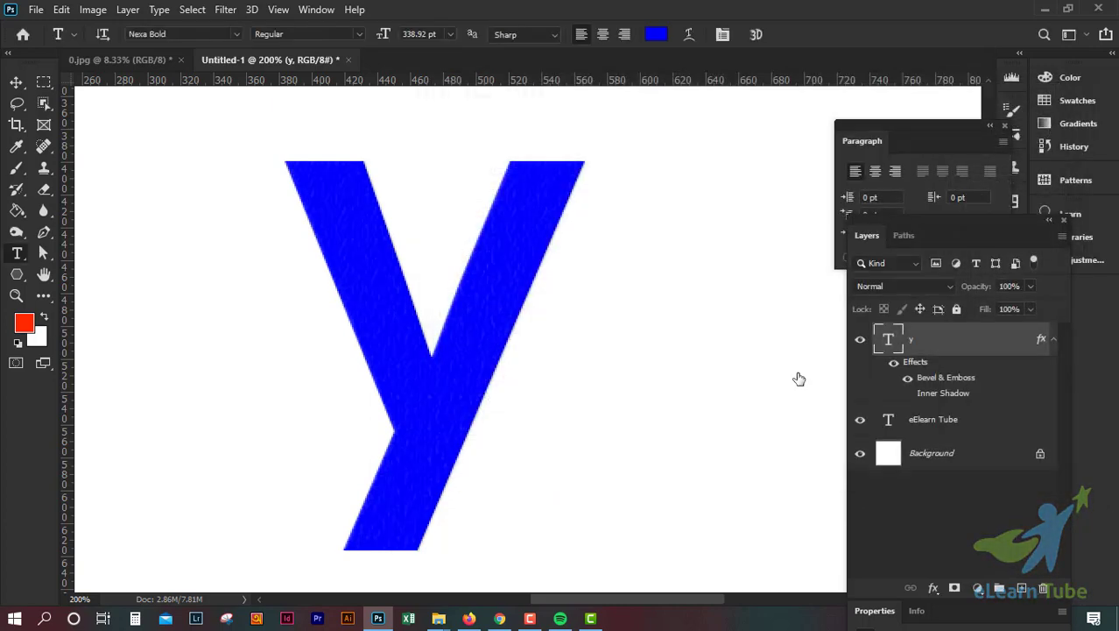
# Set the text colour of the letter y to black (000000)
pyautogui.click(657, 34)
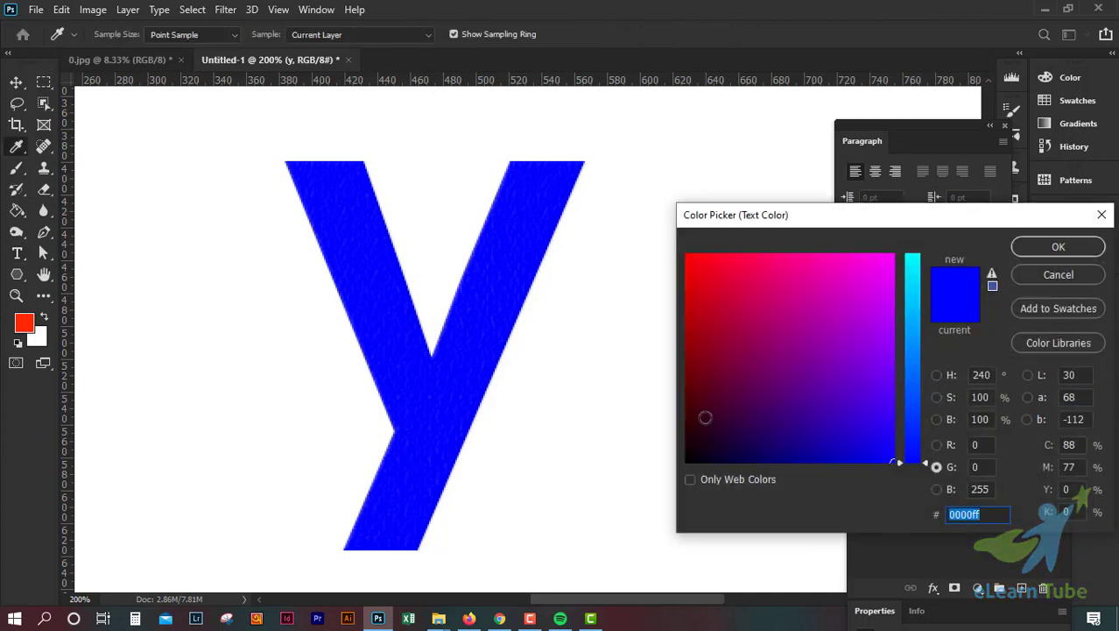
pyautogui.moveTo(705, 418); pyautogui.dragTo(669, 463)
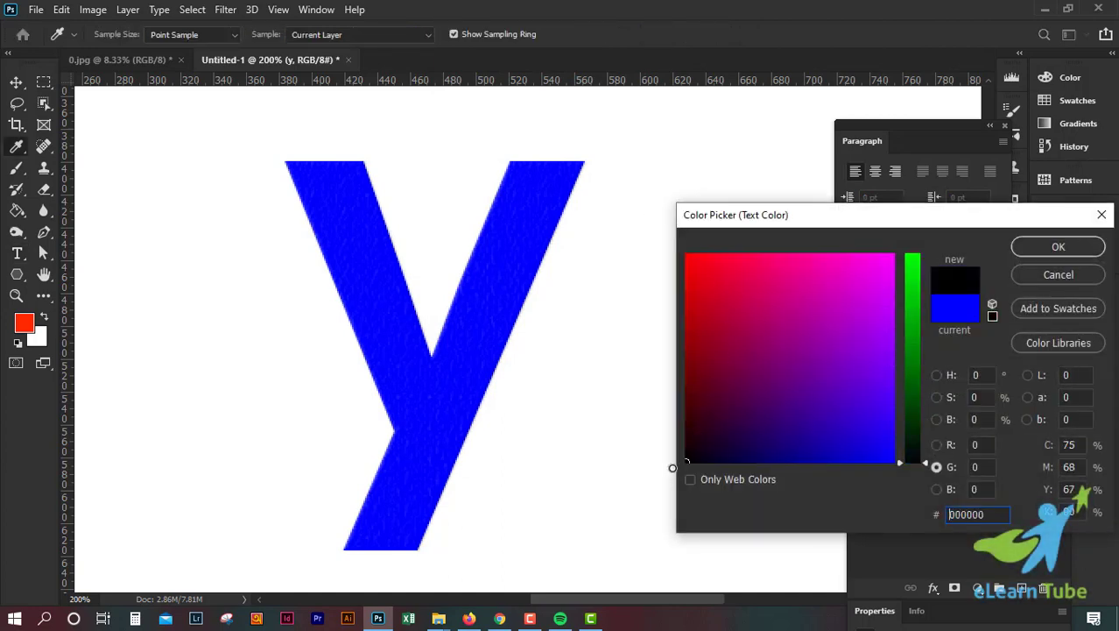
pyautogui.click(1059, 246)
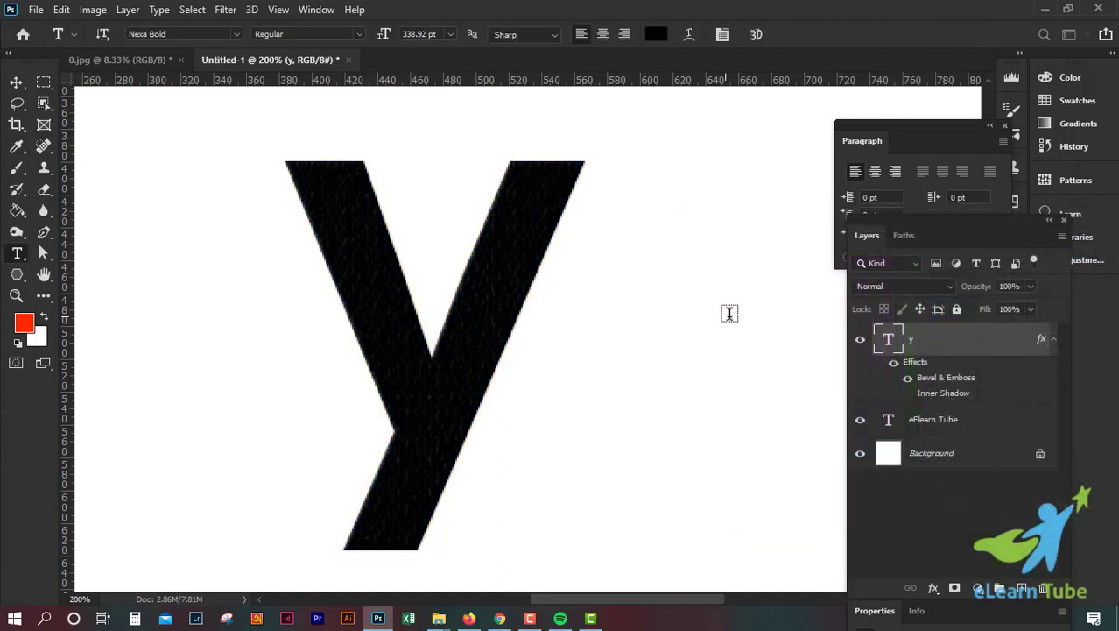
# Enable Contour in the y layer's Bevel & Emboss with the S-shaped sixth preset and a range of 100%
pyautogui.doubleClick(955, 382)
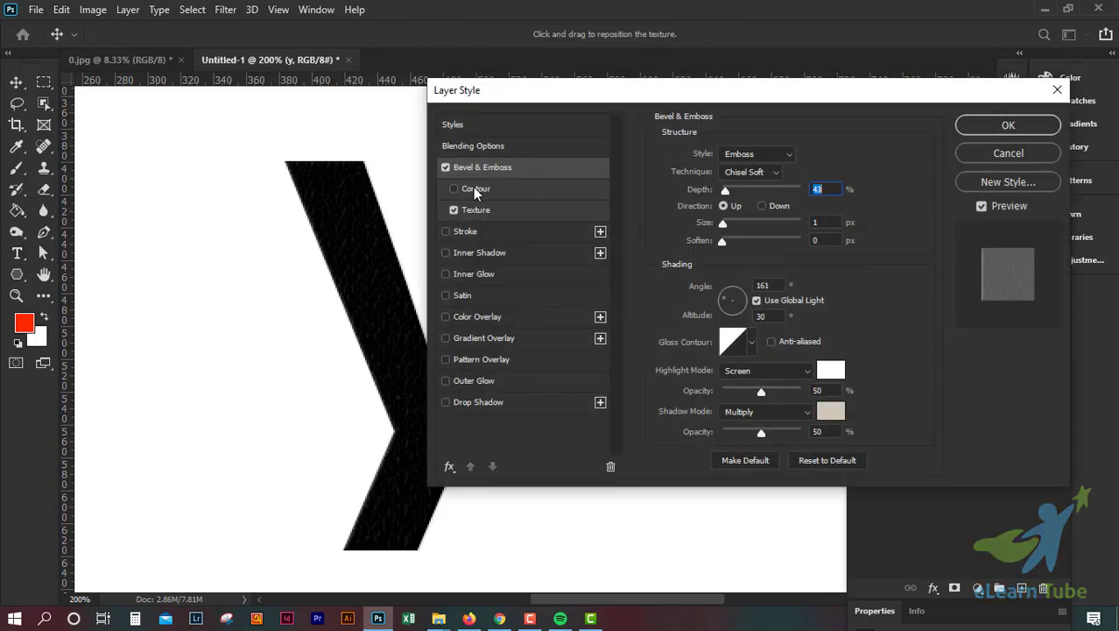
pyautogui.click(464, 187)
pyautogui.moveTo(672, 90); pyautogui.dragTo(833, 77)
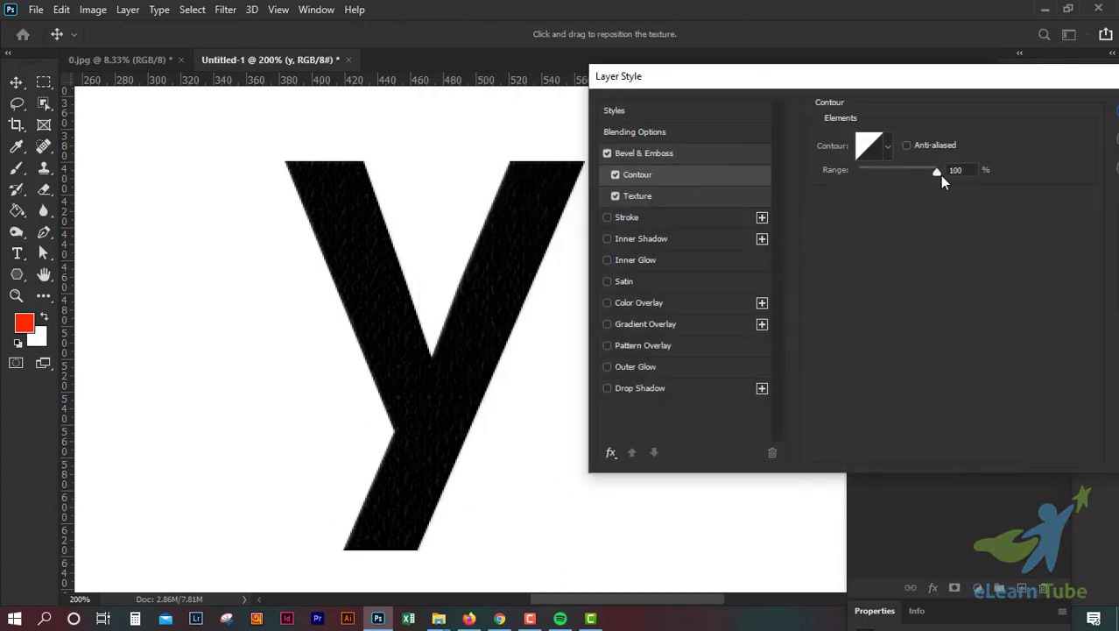
pyautogui.click(615, 175)
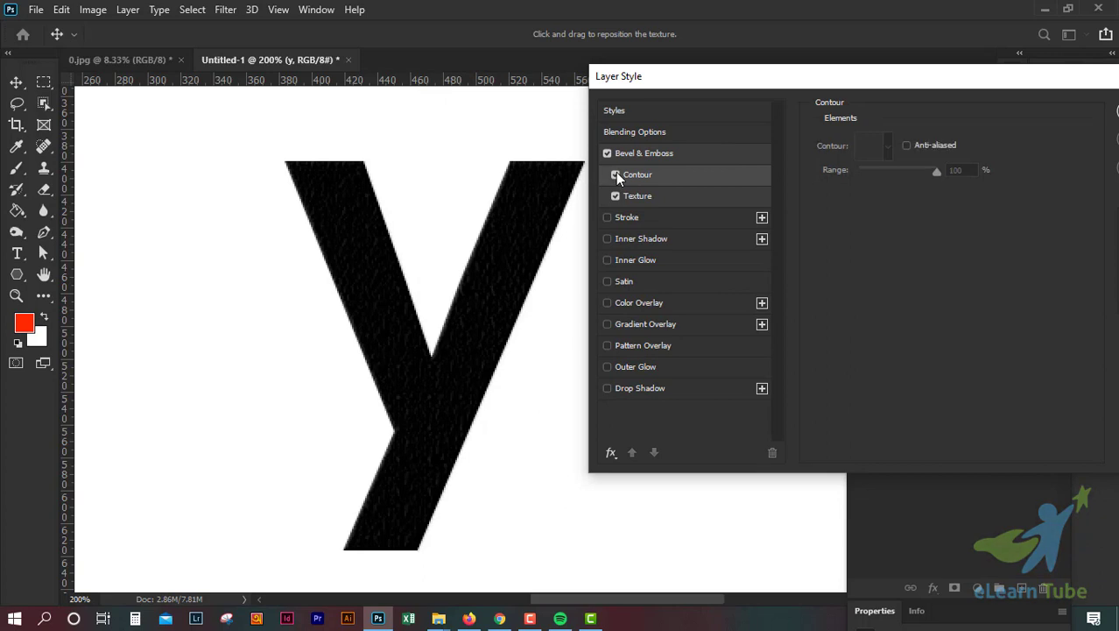
pyautogui.click(616, 175)
pyautogui.moveTo(933, 176); pyautogui.dragTo(900, 181)
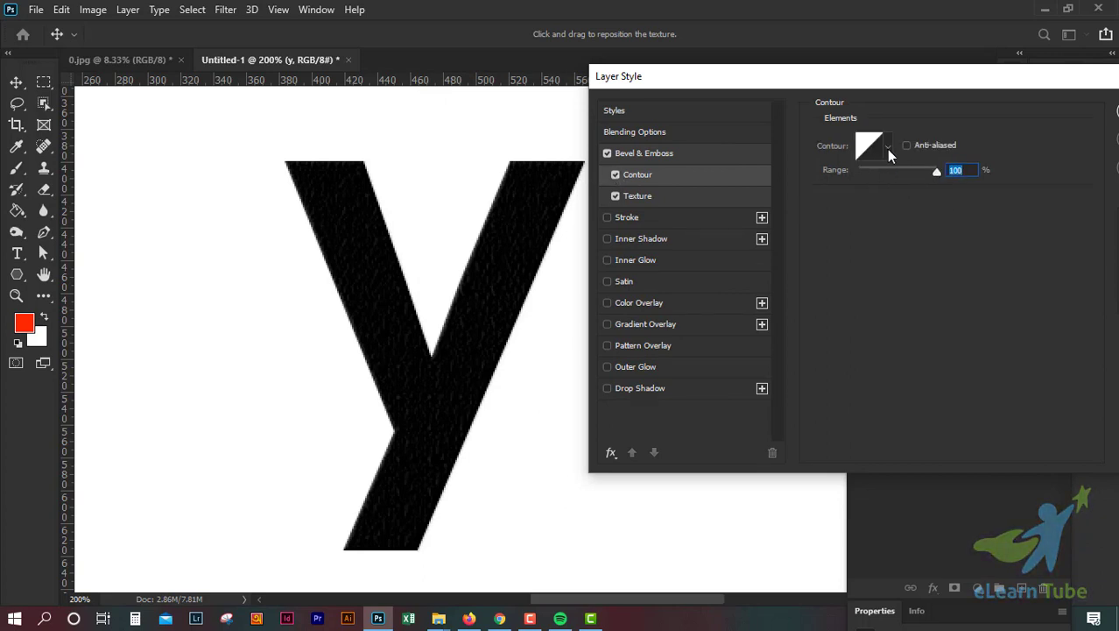
pyautogui.click(886, 148)
pyautogui.click(921, 191)
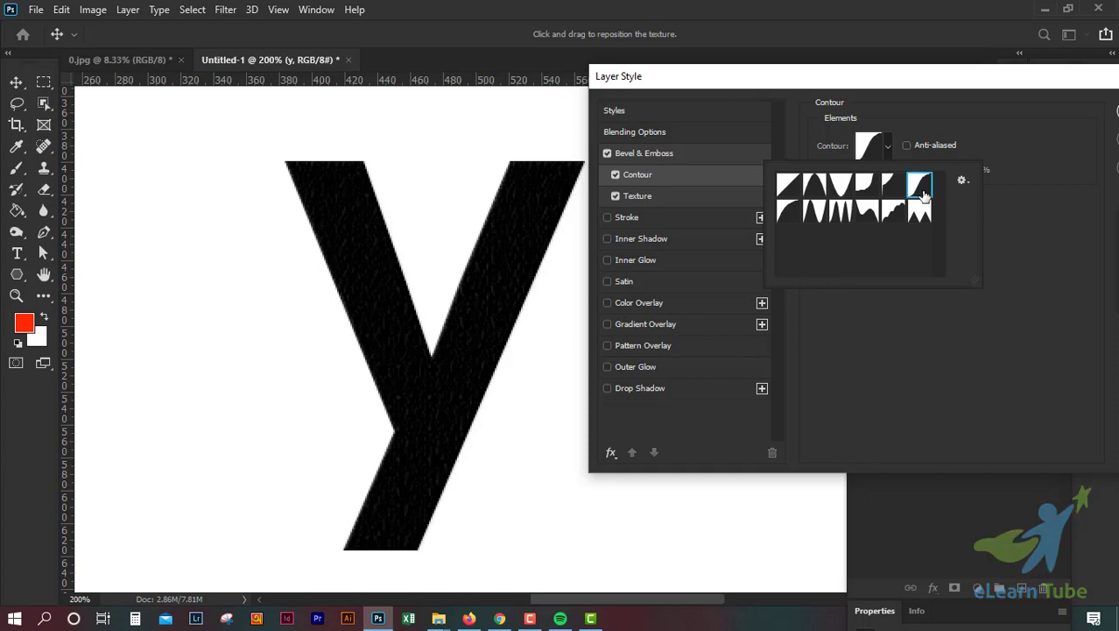
pyautogui.click(999, 213)
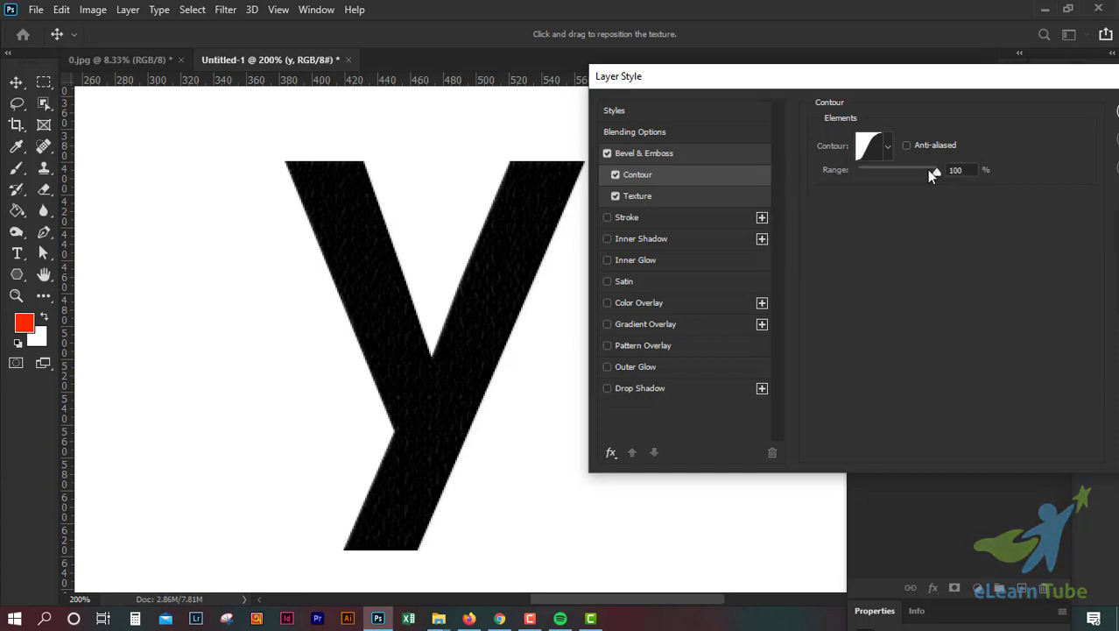
# Try reshaping the bevel contour curve with an added point at input 57% and output 47%, then discard the edit
pyautogui.click(870, 147)
pyautogui.click(767, 334)
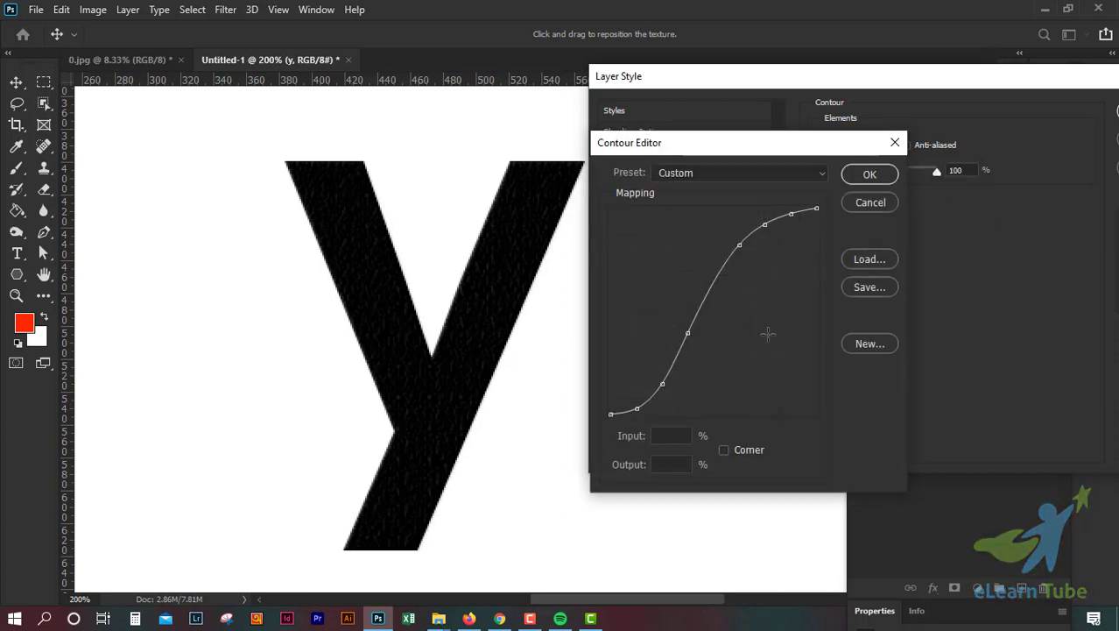
pyautogui.moveTo(697, 302); pyautogui.dragTo(728, 316)
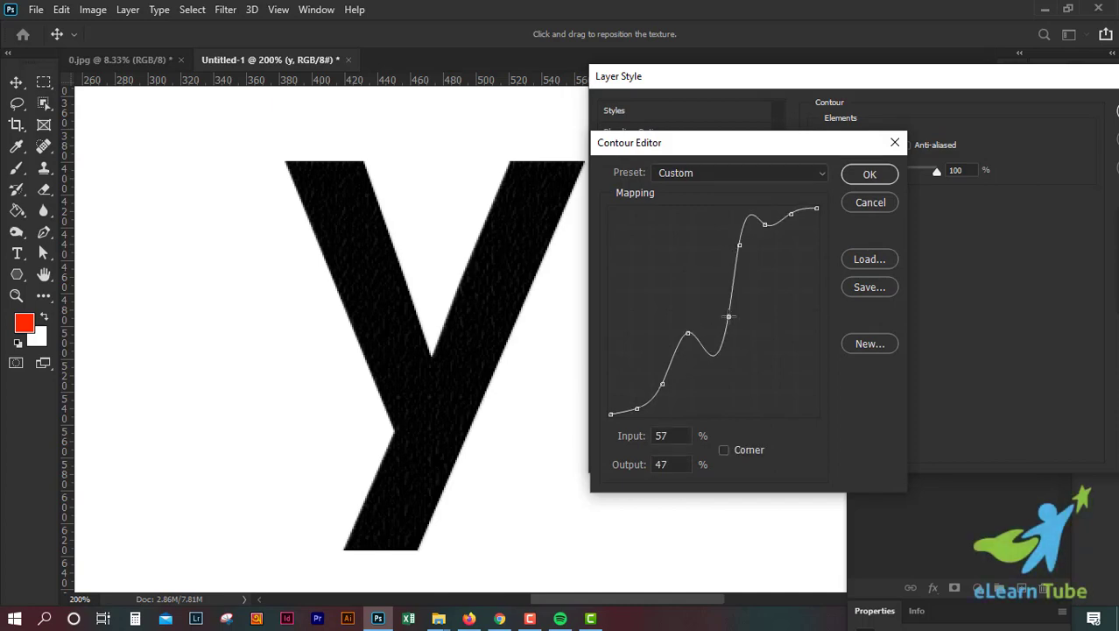
pyautogui.click(870, 203)
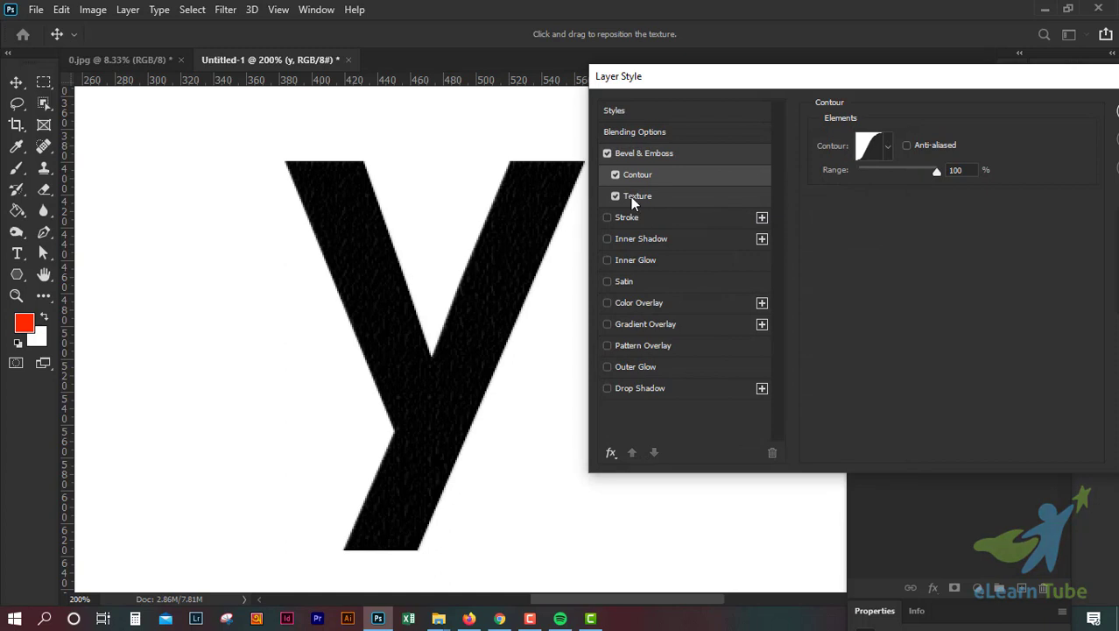
# Turn off the Bevel & Emboss texture on the letter y
pyautogui.click(638, 196)
pyautogui.click(615, 196)
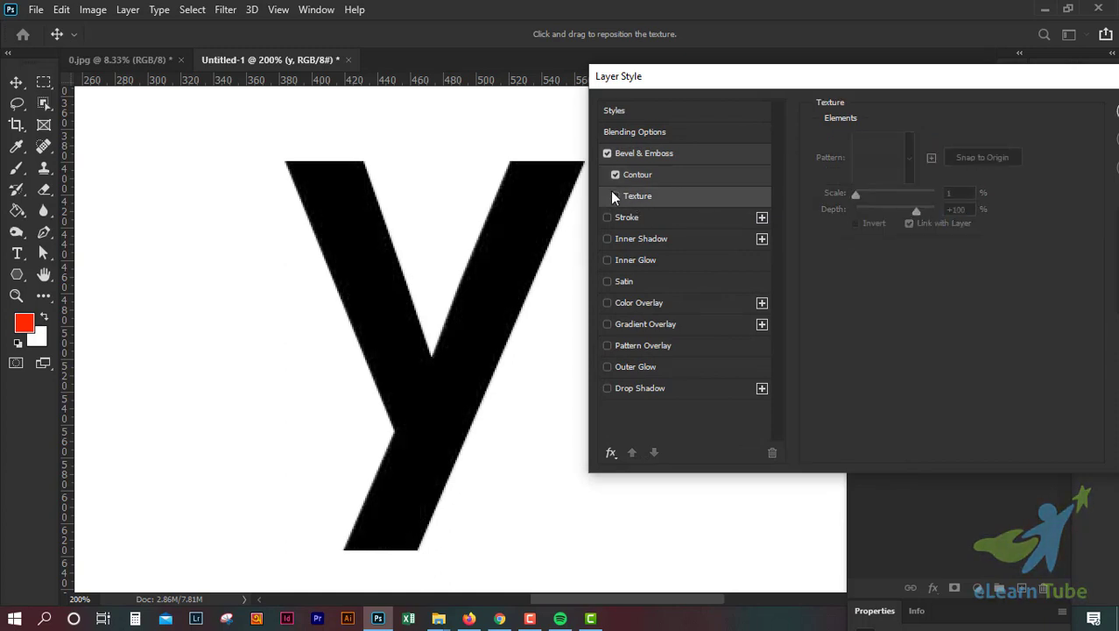
# Toggle Bevel & Emboss on the letter y to compare, ending with the effect and its Contour turned off
pyautogui.click(607, 153)
pyautogui.click(606, 154)
pyautogui.click(607, 153)
pyautogui.click(607, 153)
pyautogui.click(615, 176)
pyautogui.click(606, 153)
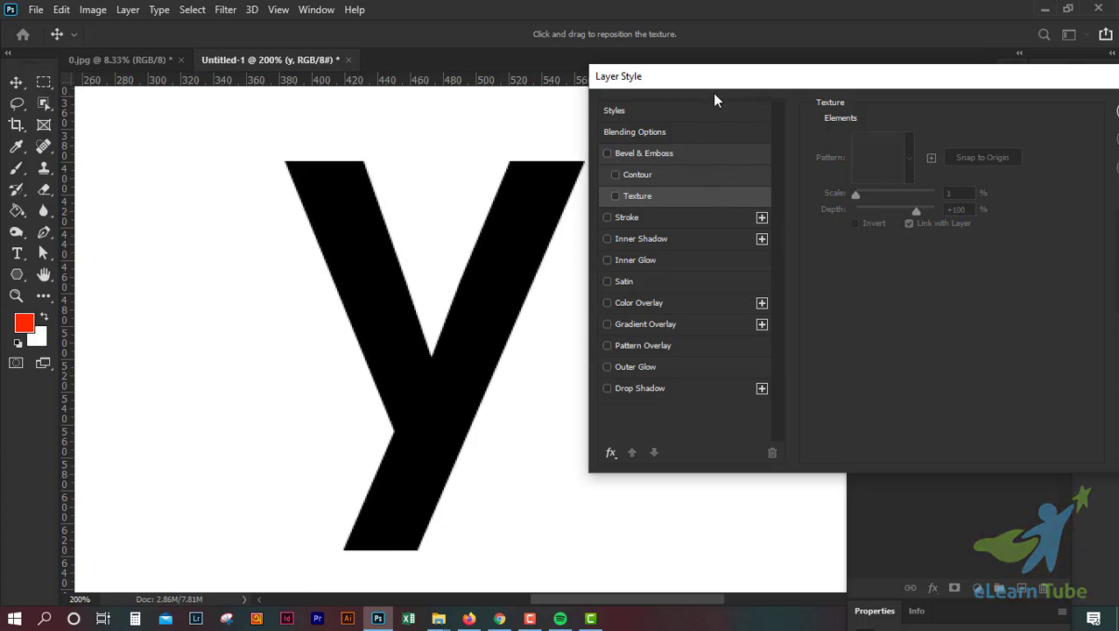
# Re-enable Bevel & Emboss with Contour on the letter y and try contour ranges of 97% and 0%
pyautogui.moveTo(715, 83); pyautogui.dragTo(664, 78)
pyautogui.click(604, 148)
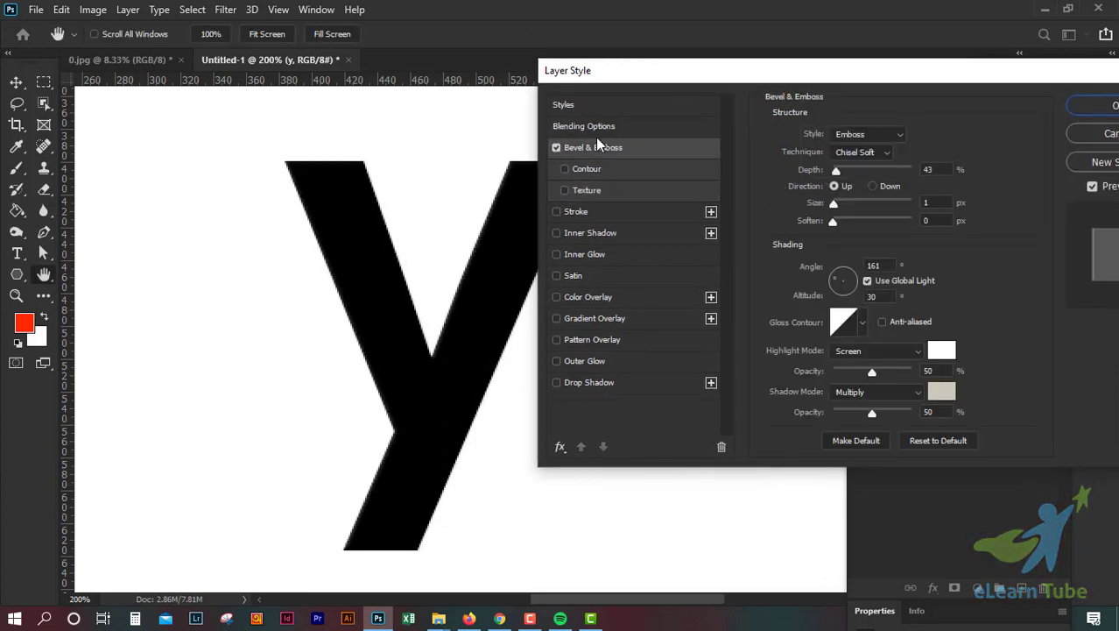
pyautogui.click(608, 169)
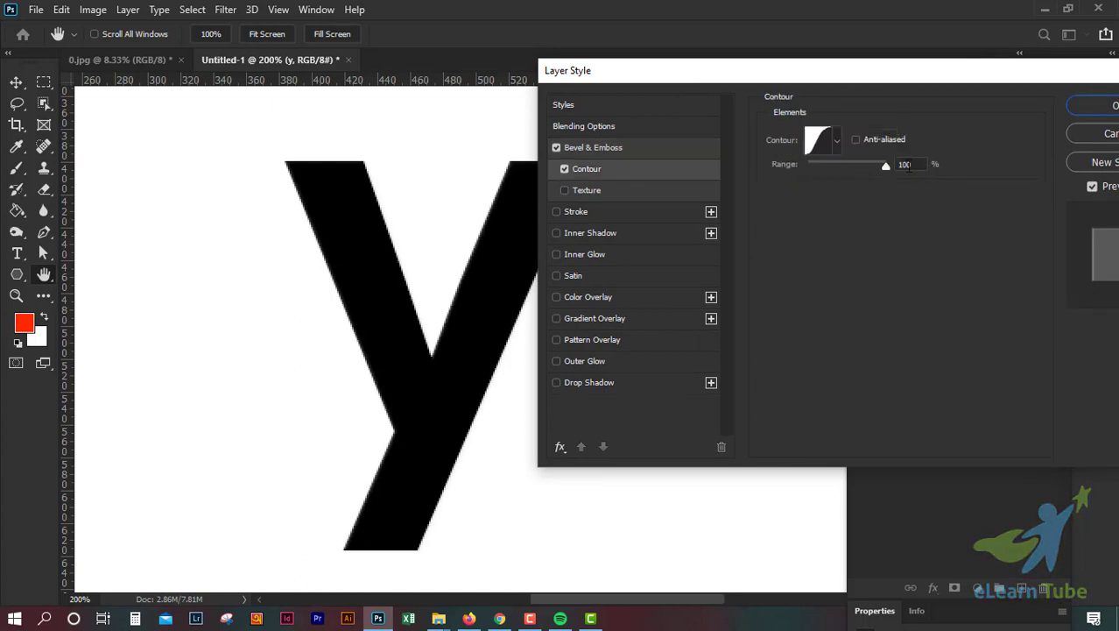
pyautogui.moveTo(885, 167); pyautogui.dragTo(869, 169)
pyautogui.hotkey('ctrl', '+')
pyautogui.hotkey('ctrl', '+')
pyautogui.hotkey('ctrl', '+')
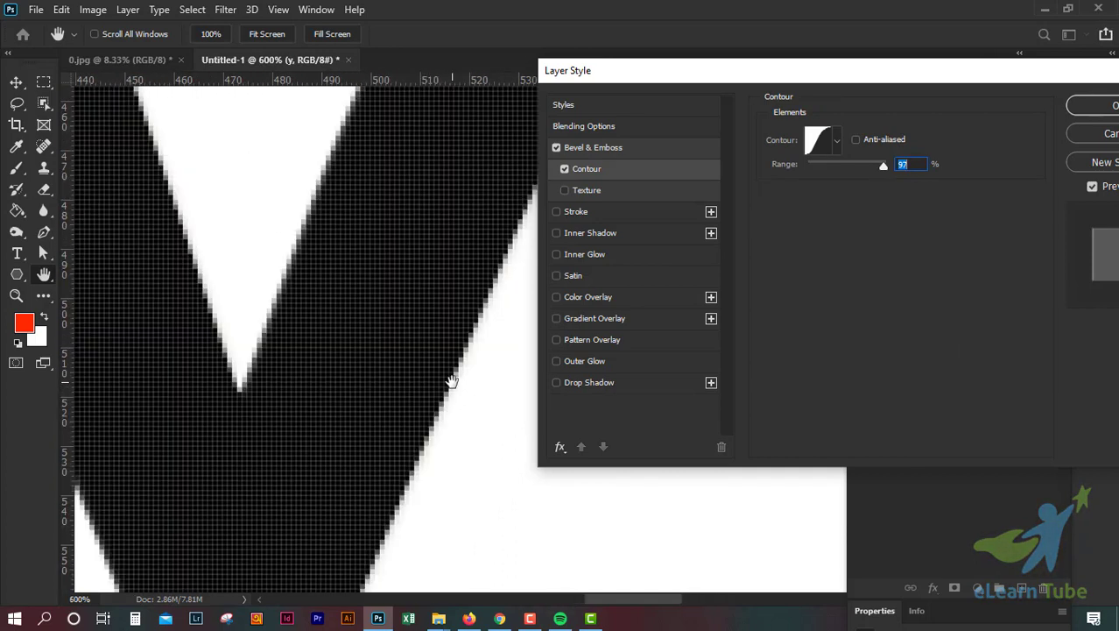
pyautogui.moveTo(881, 172); pyautogui.dragTo(791, 175)
pyautogui.moveTo(895, 77); pyautogui.dragTo(859, 114)
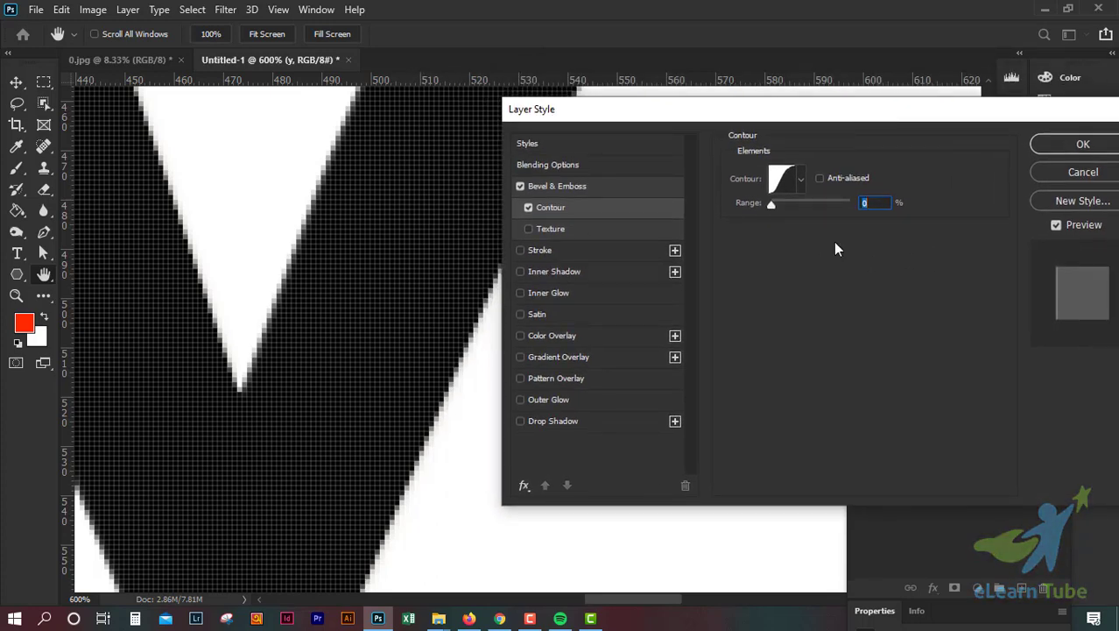
pyautogui.moveTo(770, 202); pyautogui.dragTo(874, 227)
pyautogui.moveTo(759, 241); pyautogui.dragTo(818, 151)
# Turn off the y layer's Bevel & Emboss effect along with its Contour again
pyautogui.click(543, 169)
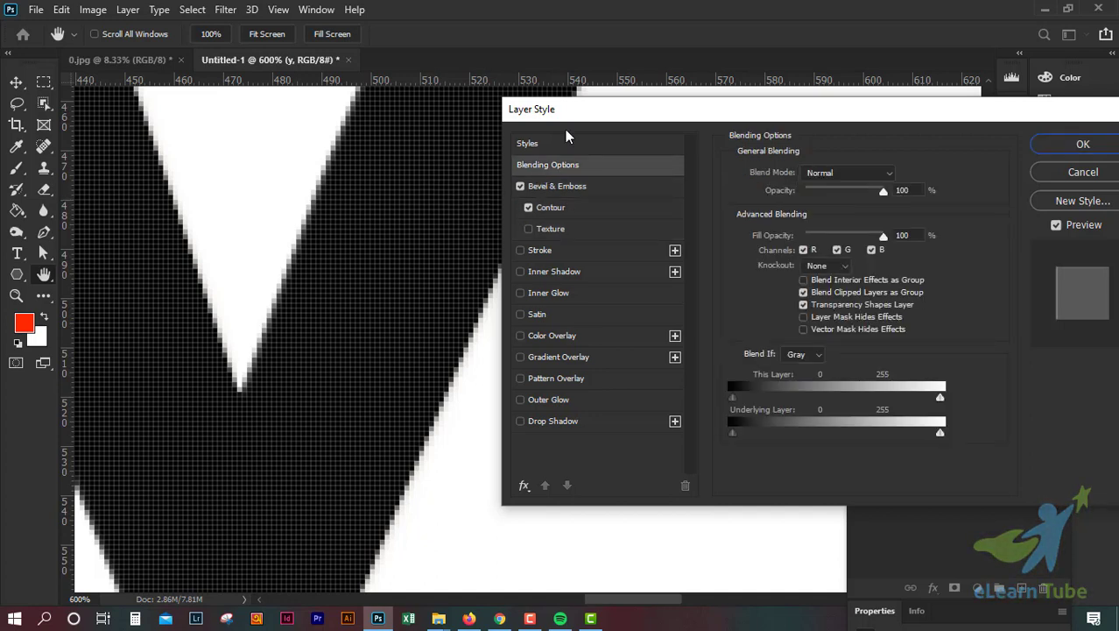
pyautogui.click(543, 186)
pyautogui.click(520, 186)
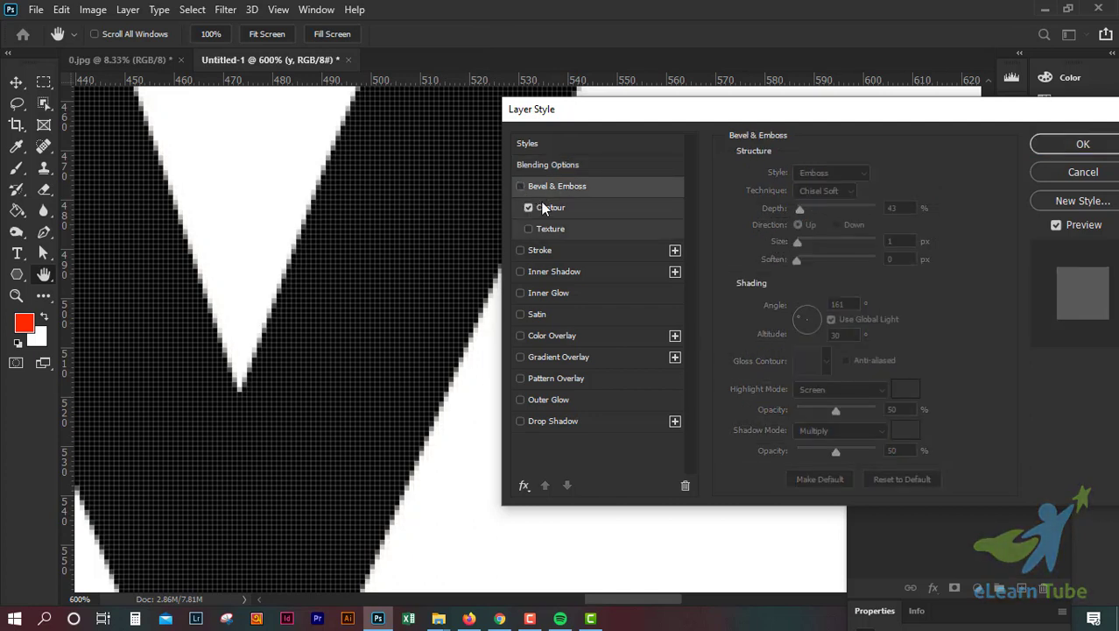
pyautogui.click(528, 208)
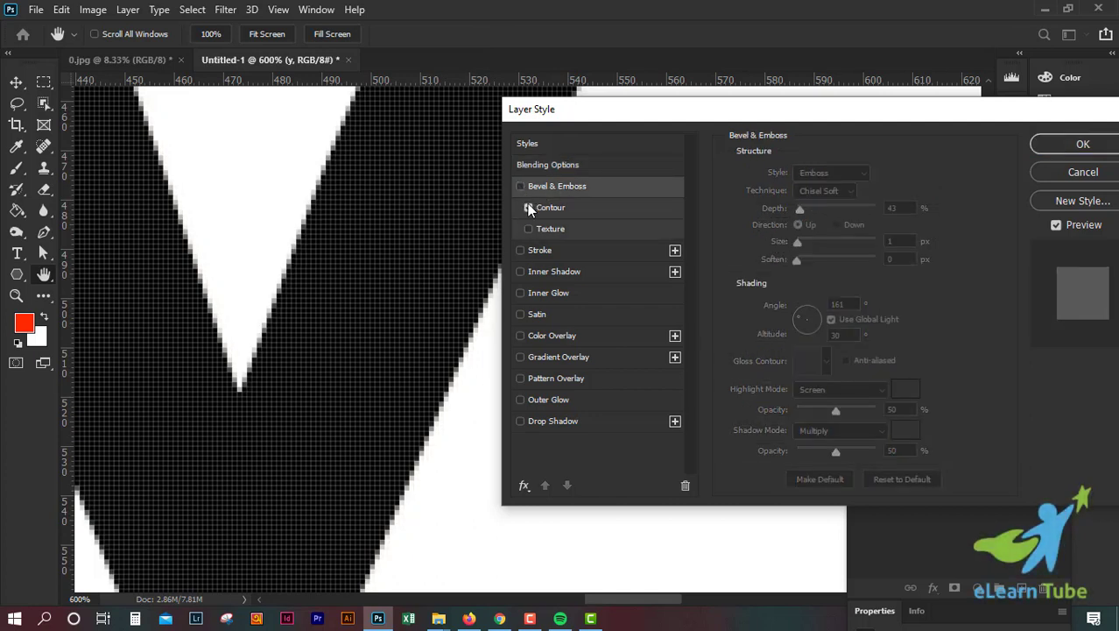
# Try the Screen and Darken blend modes on the y layer at 100% opacity in the Blending Options
pyautogui.click(594, 167)
pyautogui.hotkey('ctrl', '-')
pyautogui.hotkey('ctrl', '-')
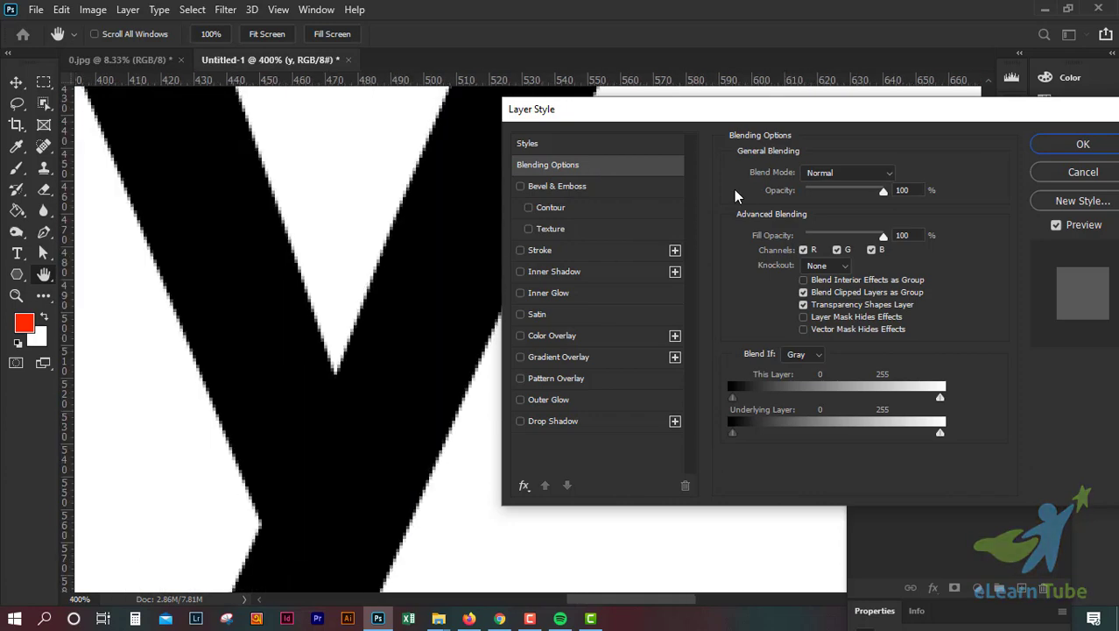
pyautogui.hotkey('ctrl', '-')
pyautogui.moveTo(883, 190)
pyautogui.mouseDown()
pyautogui.moveTo(852, 193)
pyautogui.moveTo(885, 191)
pyautogui.mouseUp()
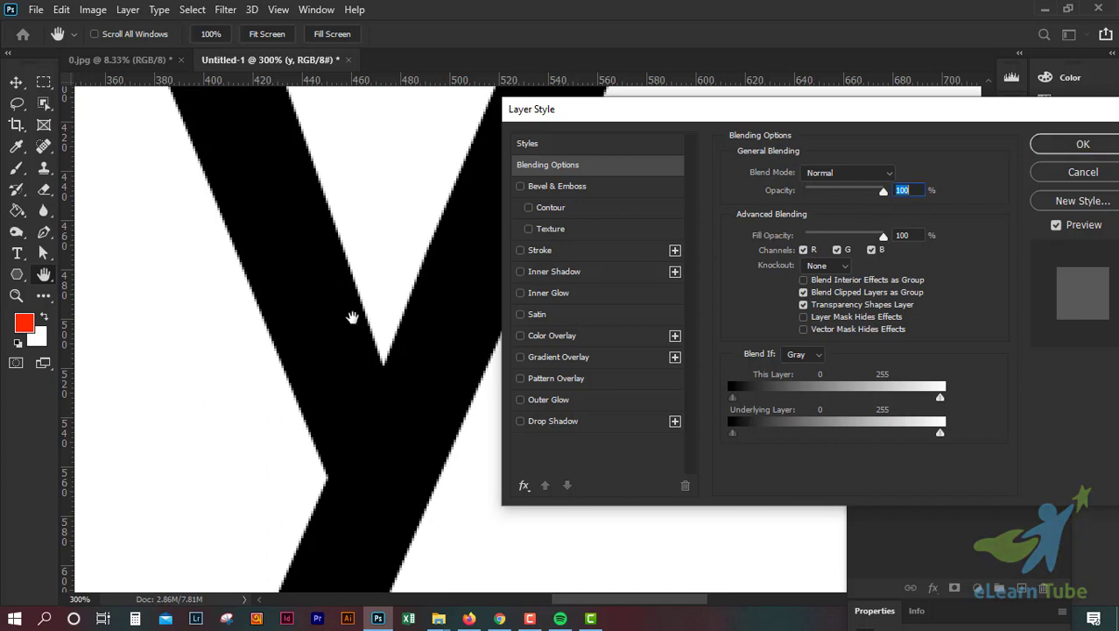
pyautogui.click(827, 174)
pyautogui.click(832, 272)
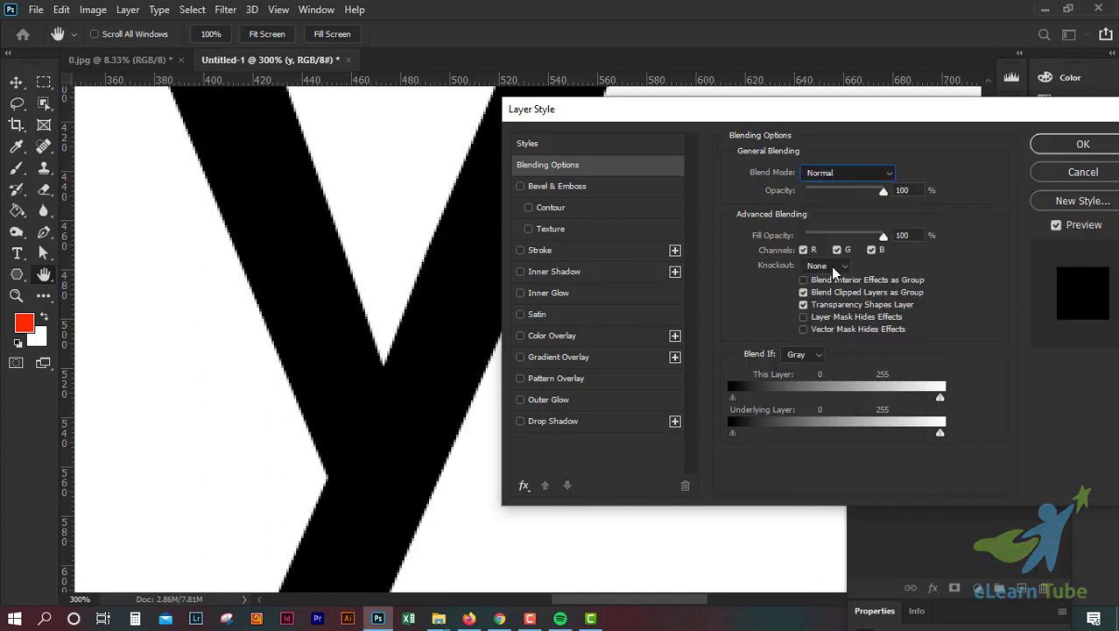
pyautogui.click(828, 174)
pyautogui.click(832, 309)
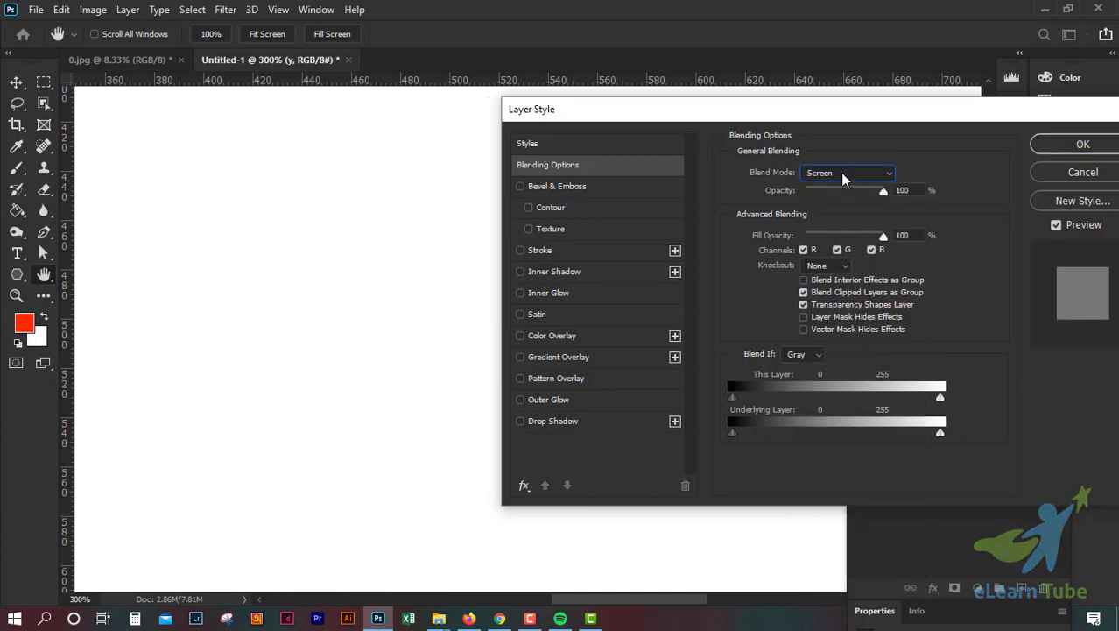
pyautogui.hotkey('ctrl', '-')
pyautogui.hotkey('ctrl', '-')
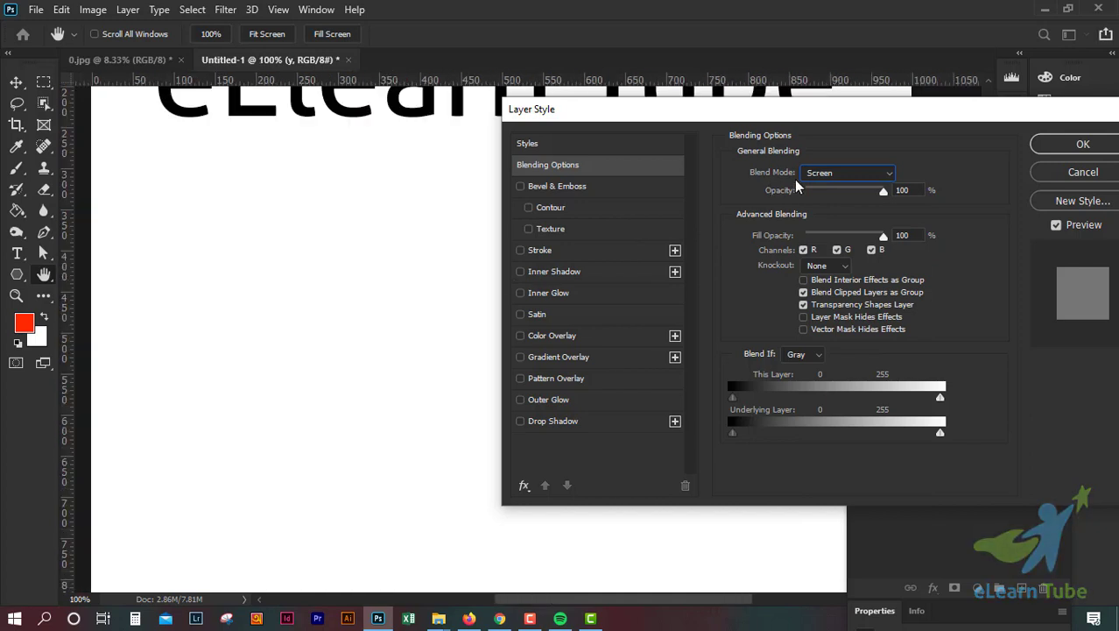
pyautogui.click(828, 174)
pyautogui.click(828, 222)
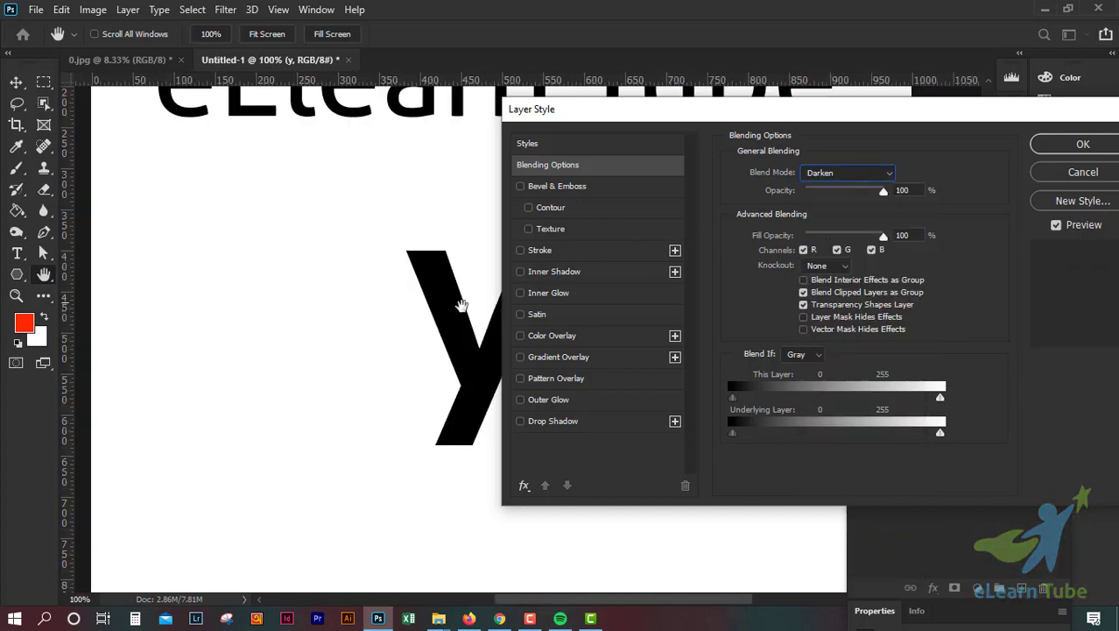
pyautogui.hotkey('ctrl', '+')
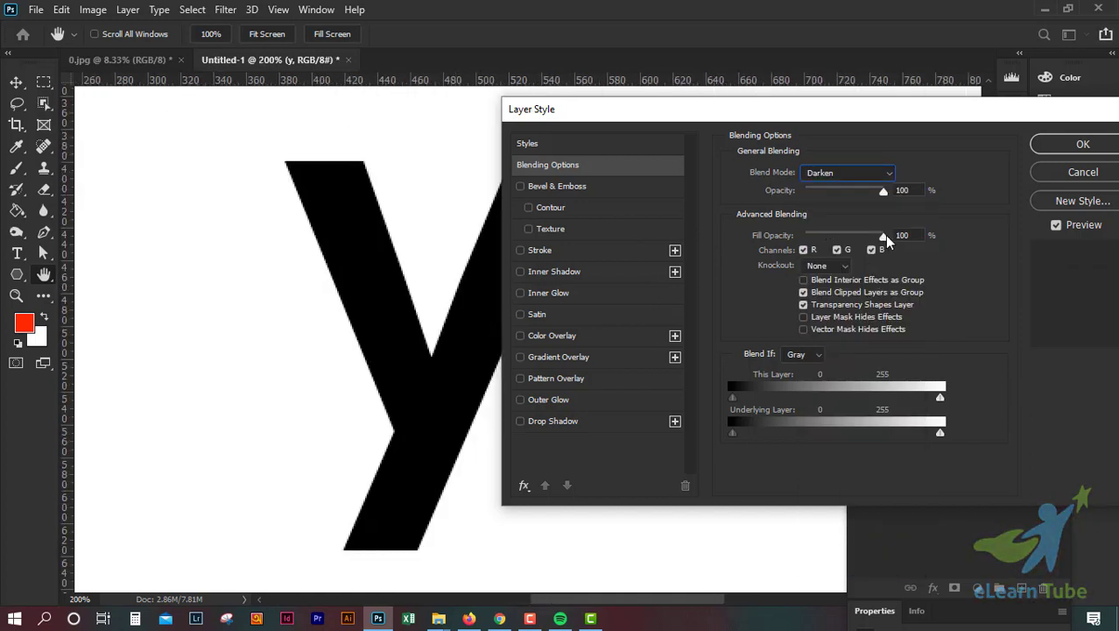
# Try the y layer's fill opacity and set Blend If to Red, testing the This Layer black slider at 3 and 0
pyautogui.moveTo(882, 237)
pyautogui.mouseDown()
pyautogui.moveTo(845, 242)
pyautogui.moveTo(890, 249)
pyautogui.mouseUp()
pyautogui.moveTo(906, 125); pyautogui.dragTo(823, 63)
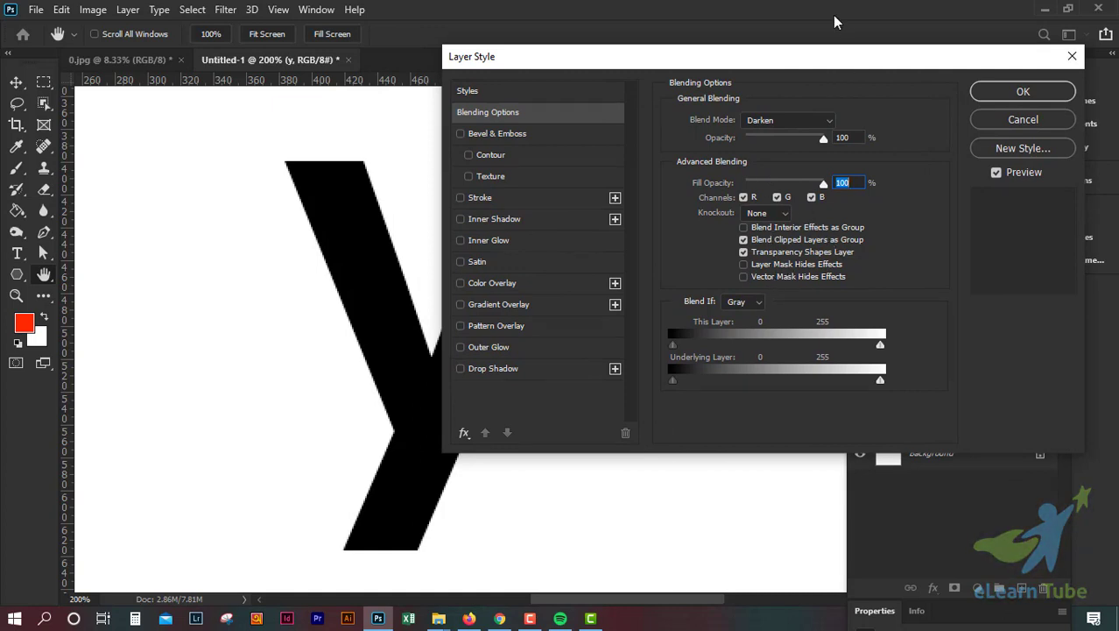
pyautogui.moveTo(757, 47); pyautogui.dragTo(841, 32)
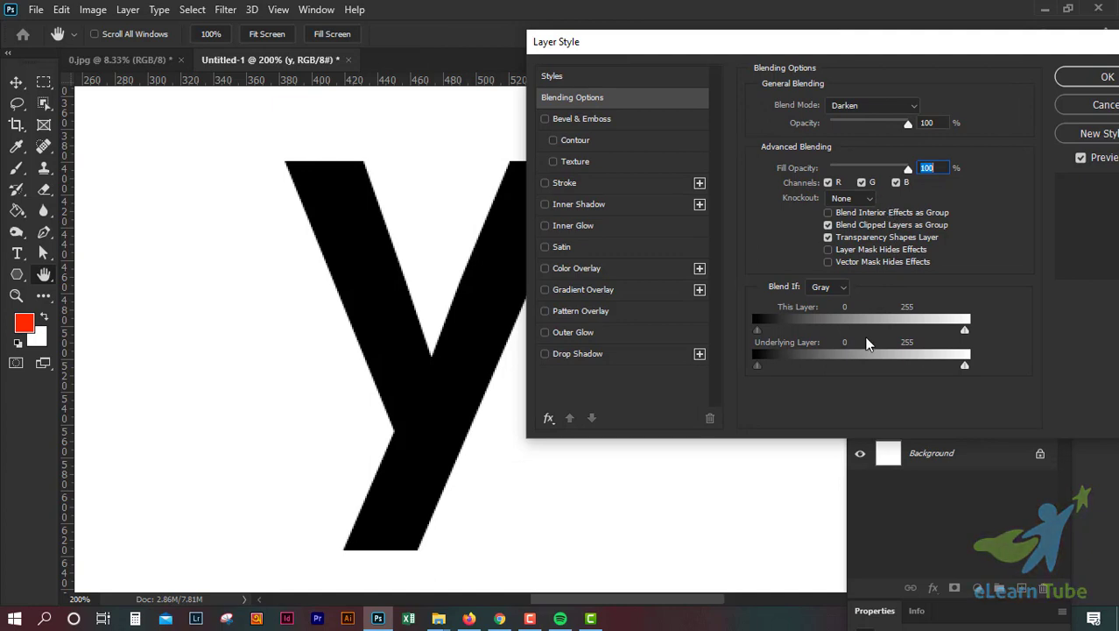
pyautogui.moveTo(756, 329)
pyautogui.mouseDown()
pyautogui.moveTo(777, 324)
pyautogui.moveTo(755, 330)
pyautogui.mouseUp()
pyautogui.click(829, 286)
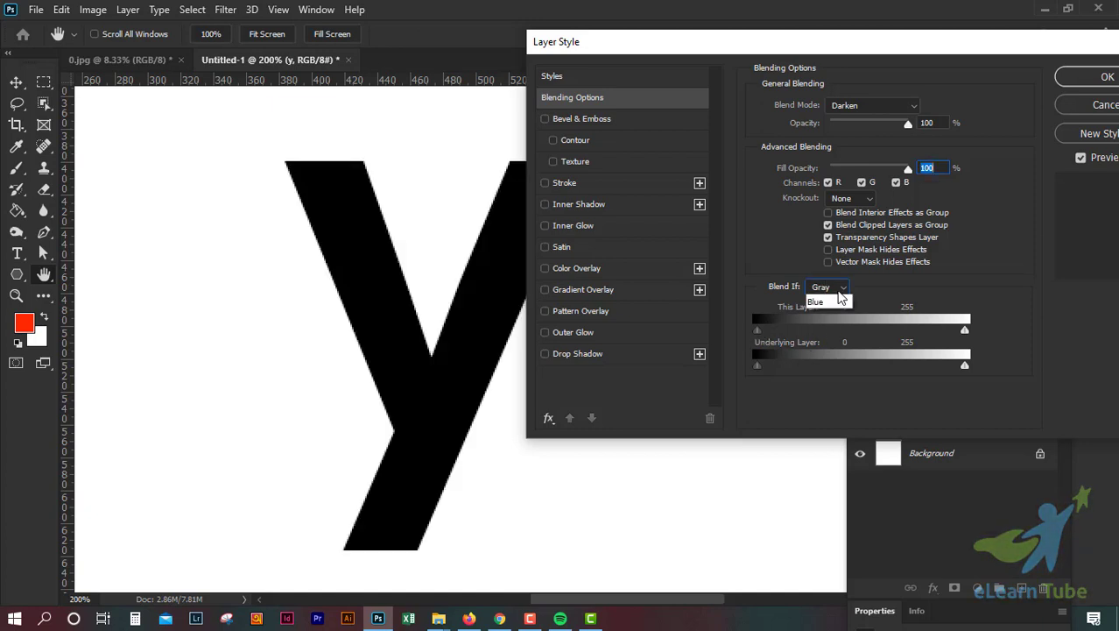
pyautogui.click(823, 307)
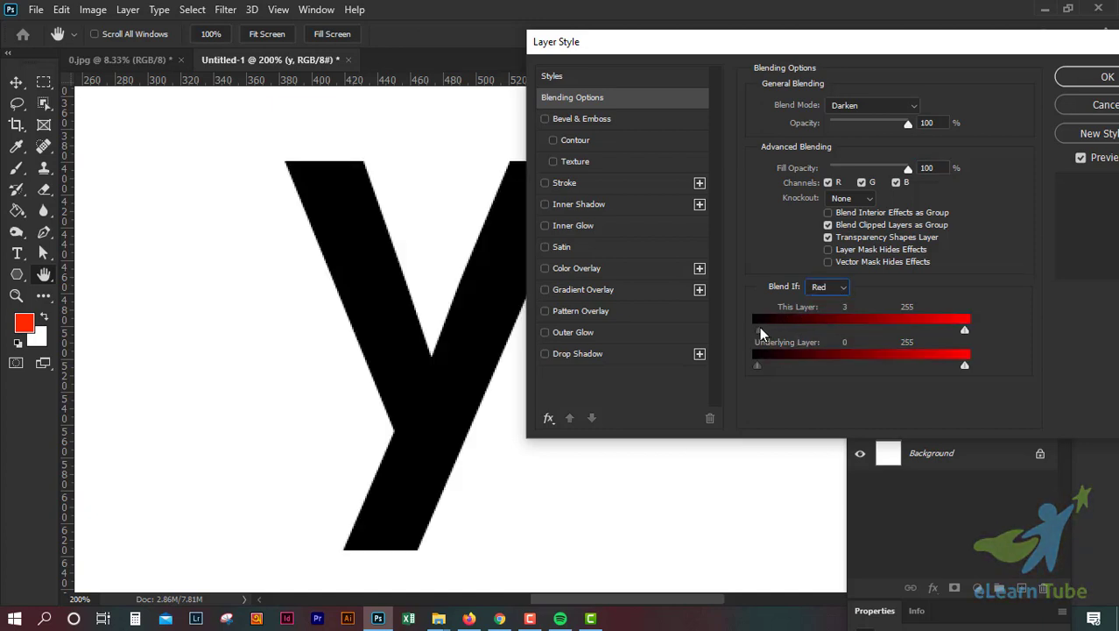
pyautogui.moveTo(757, 331)
pyautogui.mouseDown()
pyautogui.moveTo(798, 330)
pyautogui.moveTo(754, 330)
pyautogui.mouseUp()
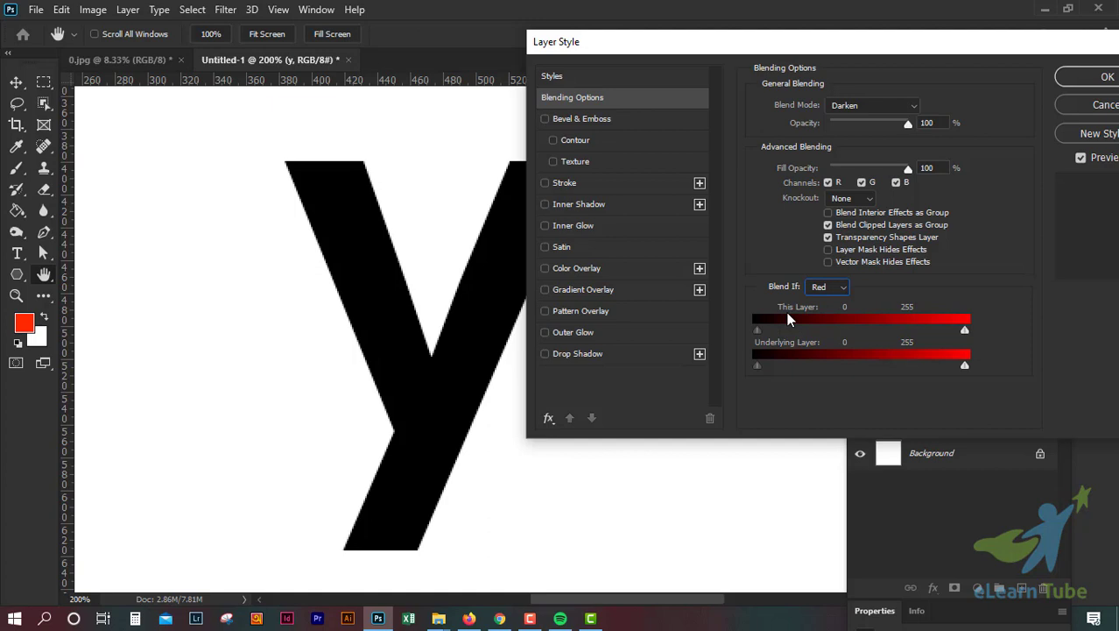
pyautogui.click(843, 289)
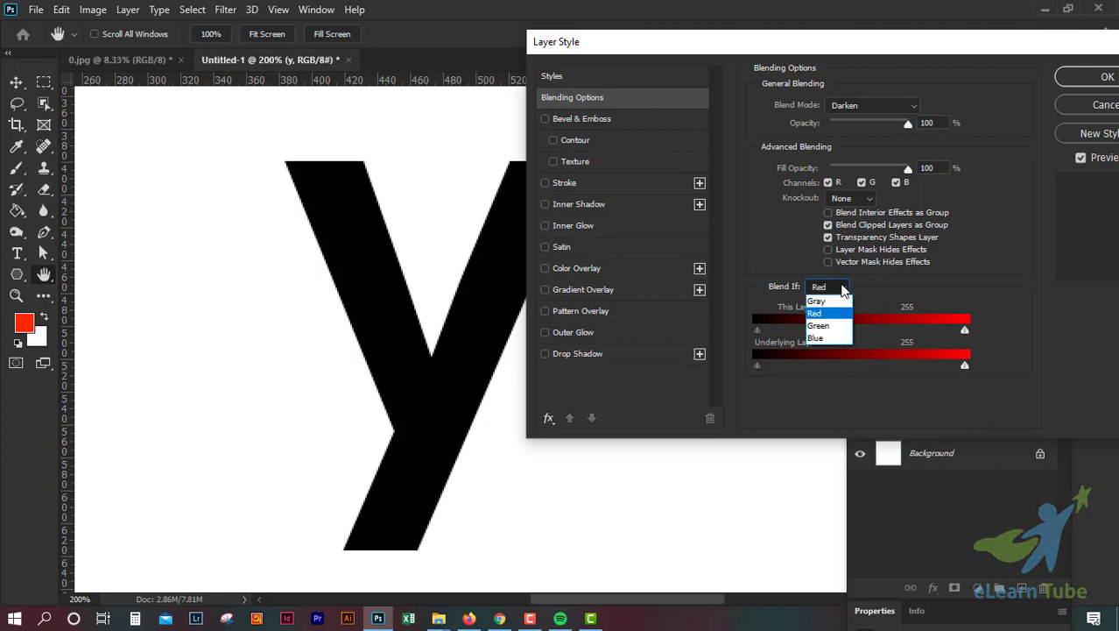
pyautogui.click(918, 189)
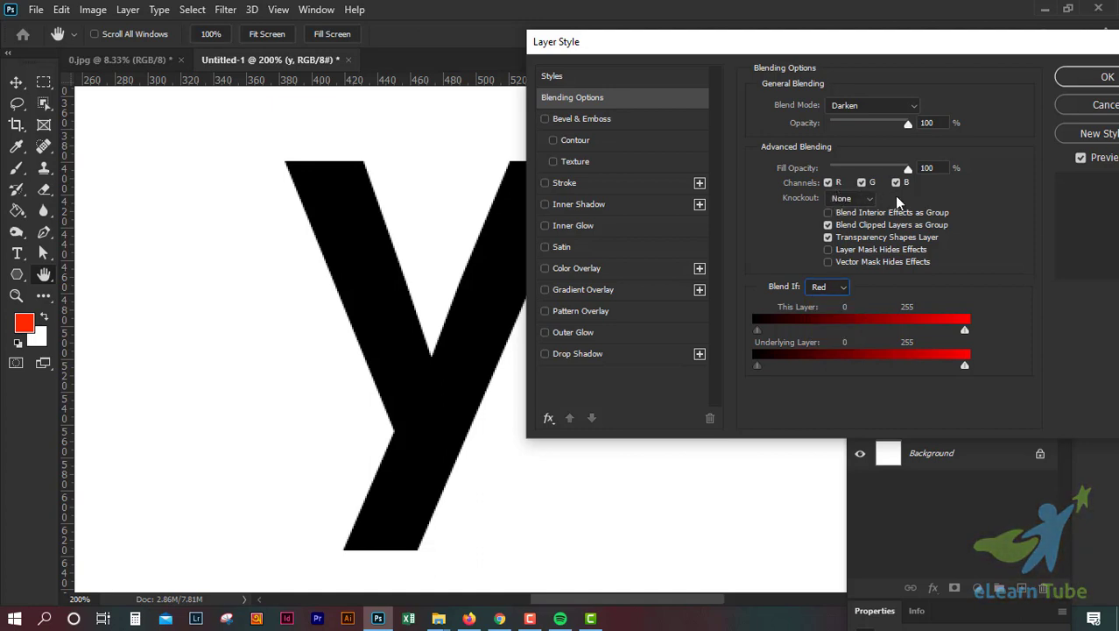
# Try the Shallow and Deep knockout options on the y layer, then set Knockout back to None
pyautogui.click(870, 198)
pyautogui.click(899, 201)
pyautogui.click(867, 200)
pyautogui.click(865, 201)
pyautogui.click(865, 201)
pyautogui.click(849, 214)
pyautogui.click(857, 200)
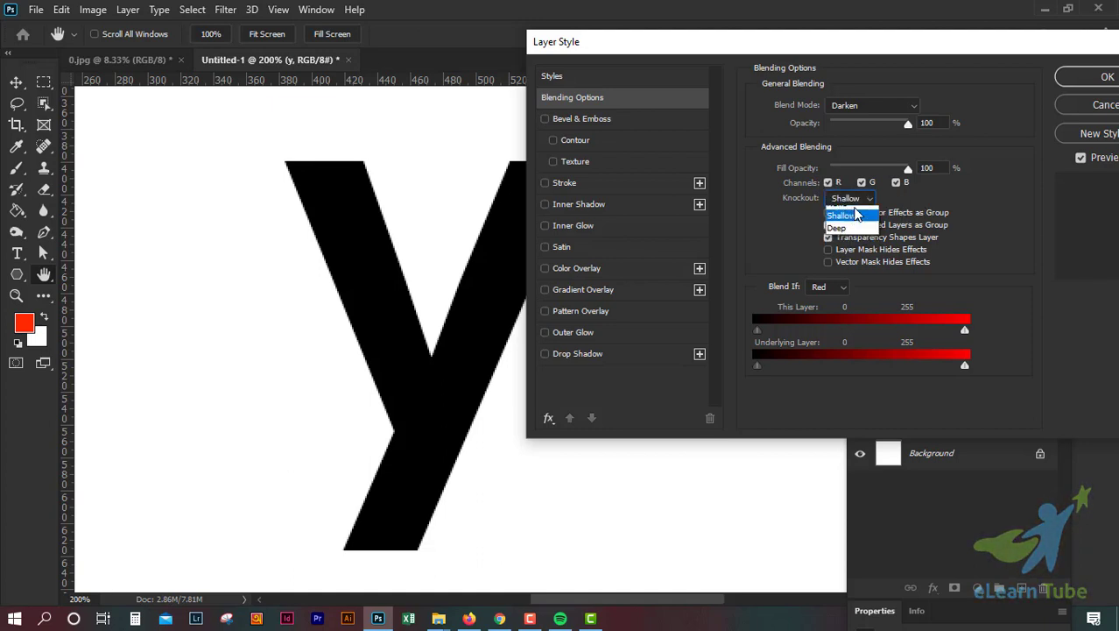
pyautogui.click(848, 229)
pyautogui.click(863, 200)
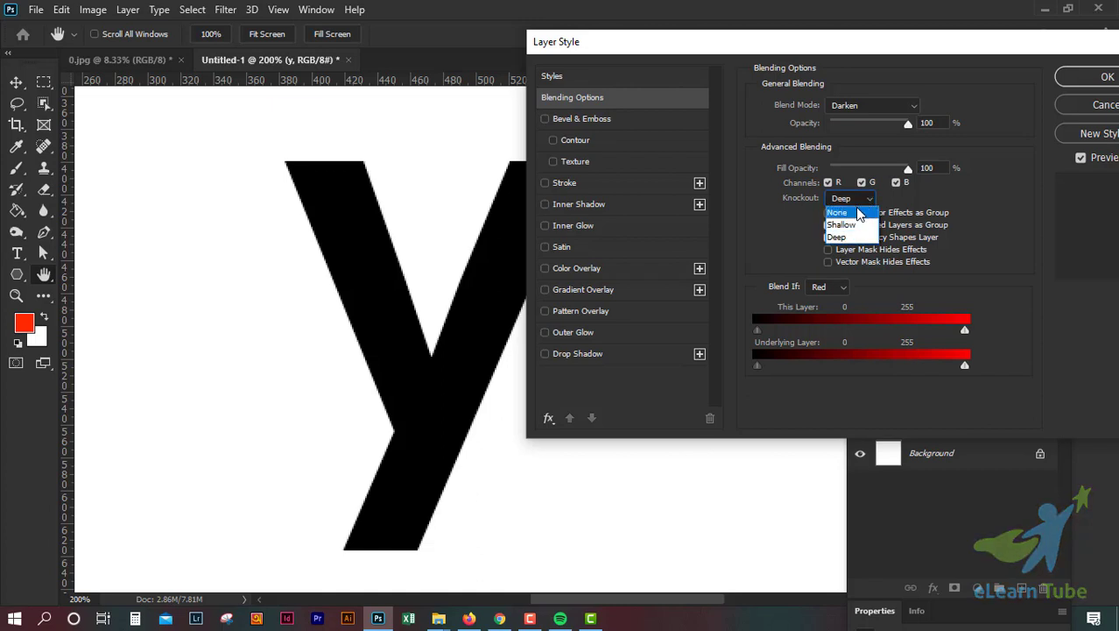
pyautogui.click(860, 213)
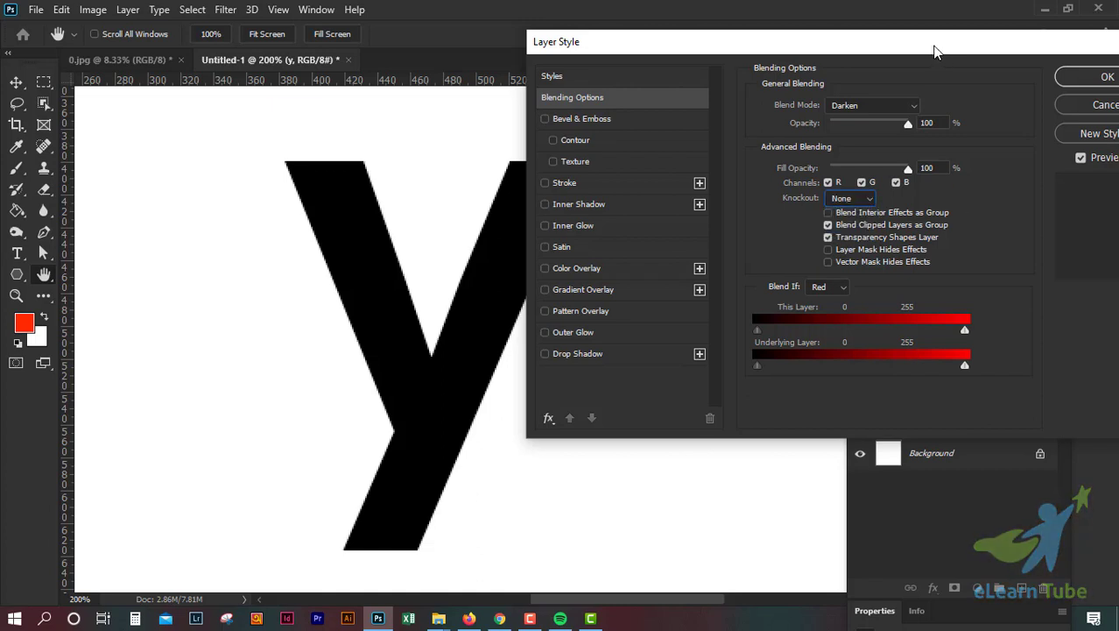
# Discard all pending layer style changes to the letter y
pyautogui.moveTo(935, 53); pyautogui.dragTo(637, 146)
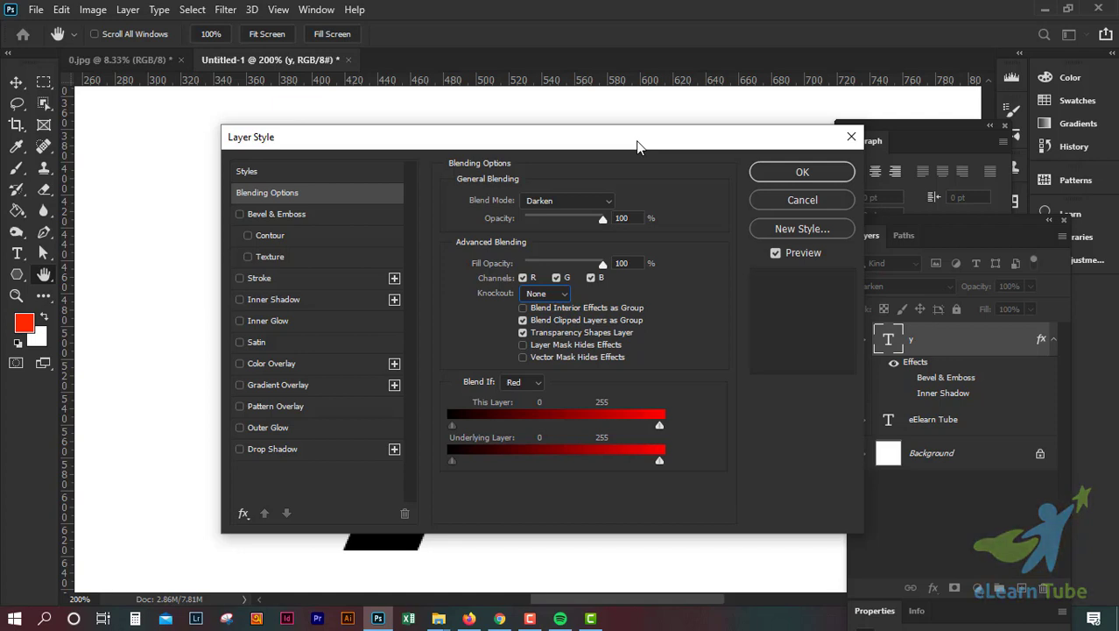
pyautogui.moveTo(637, 146); pyautogui.dragTo(510, 136)
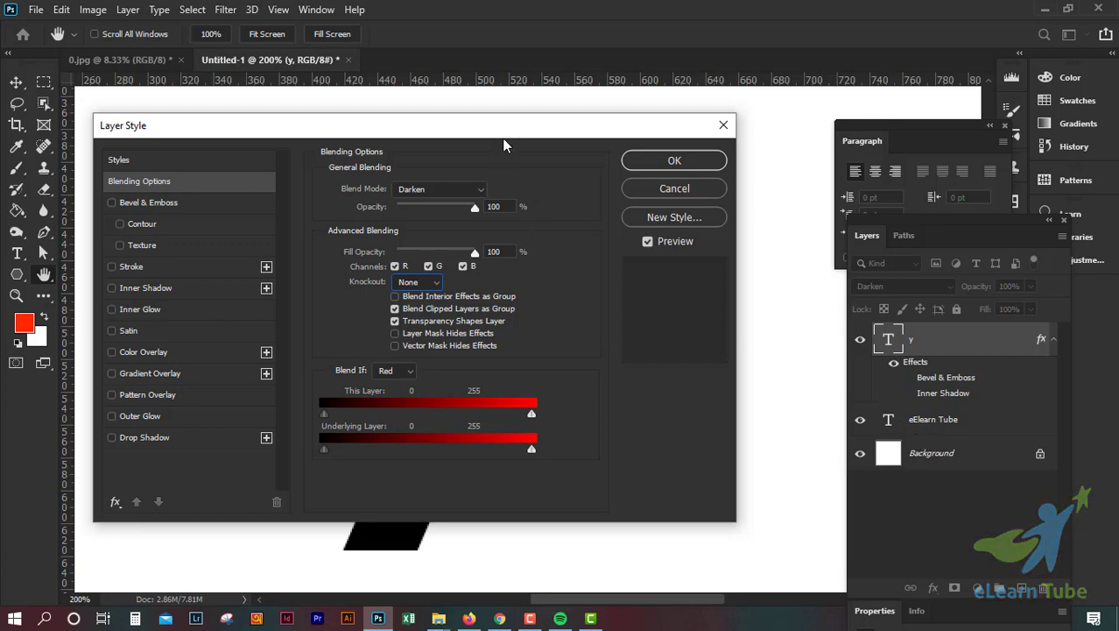
pyautogui.moveTo(504, 138); pyautogui.dragTo(554, 143)
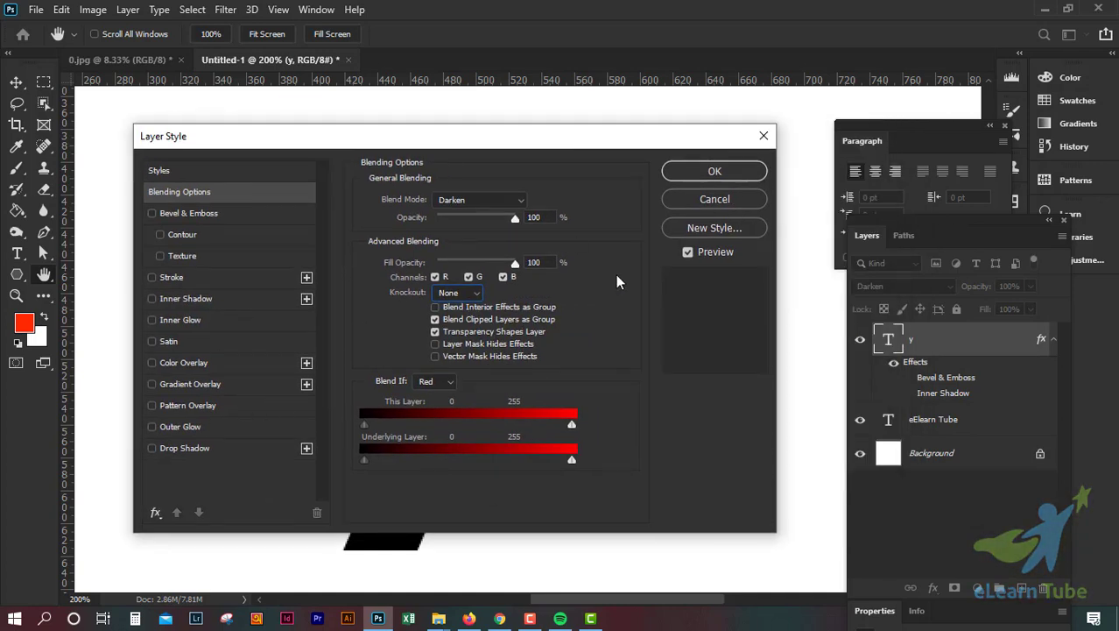
pyautogui.moveTo(589, 137); pyautogui.dragTo(585, 137)
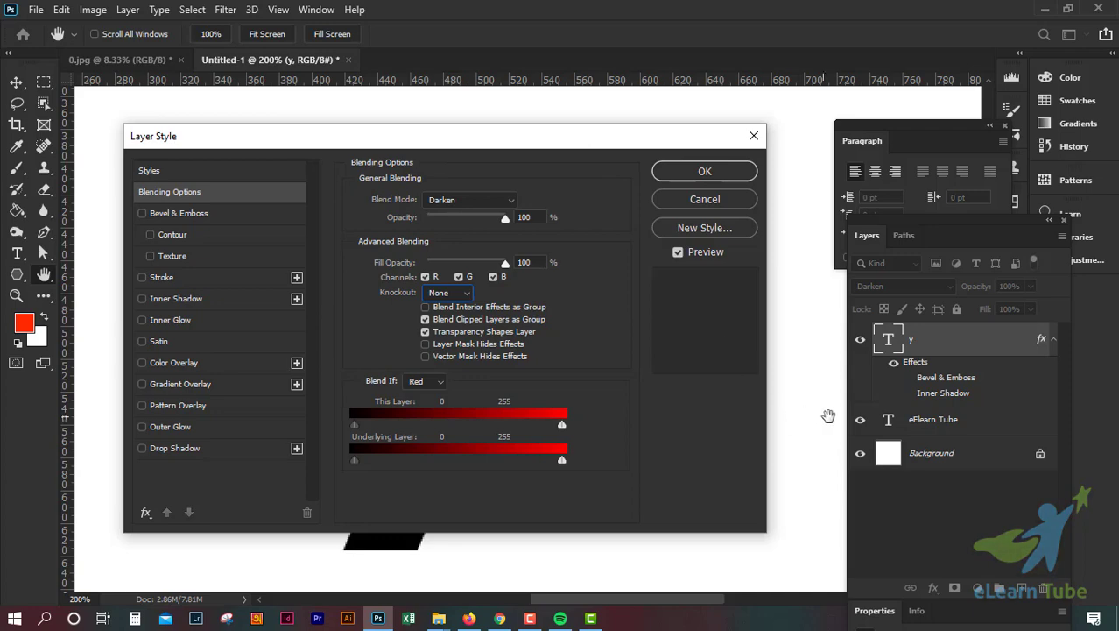
pyautogui.click(742, 199)
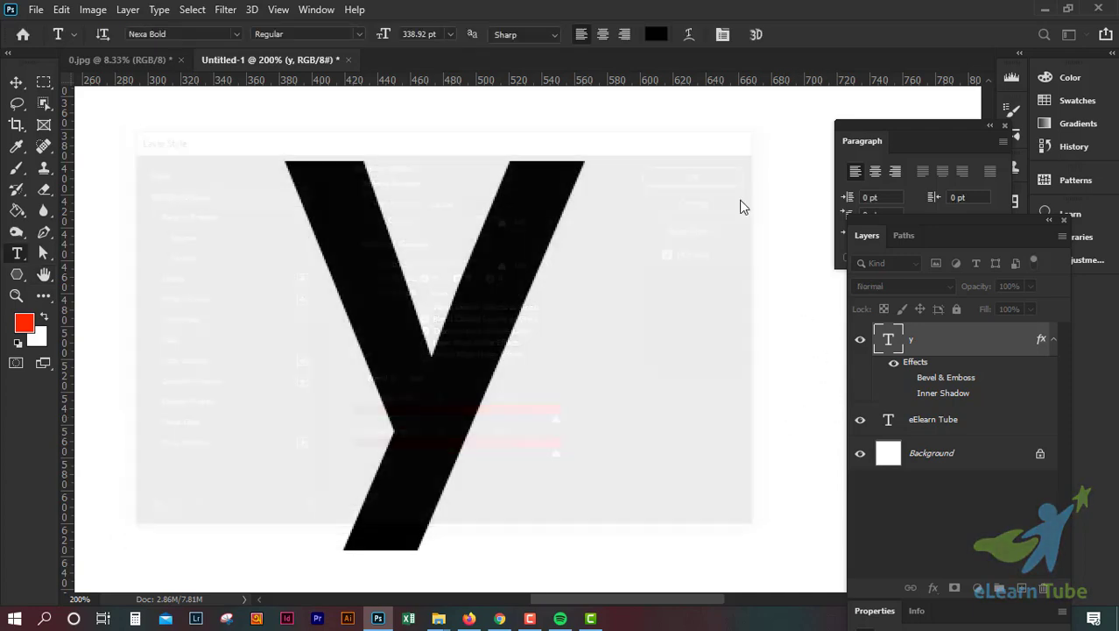
pyautogui.rightClick(974, 350)
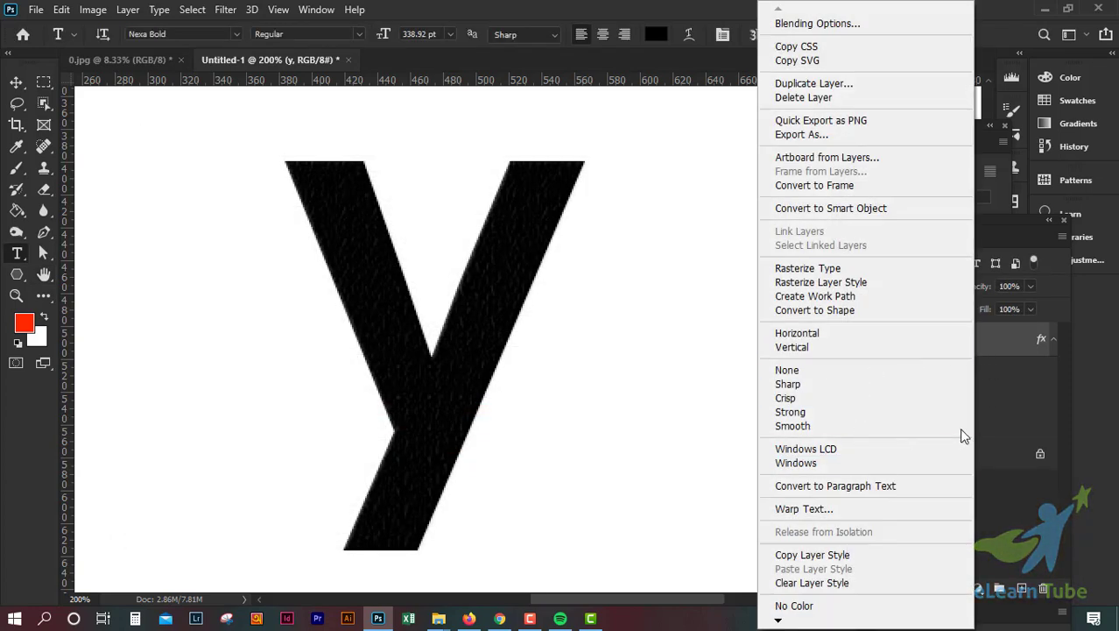
pyautogui.click(1005, 371)
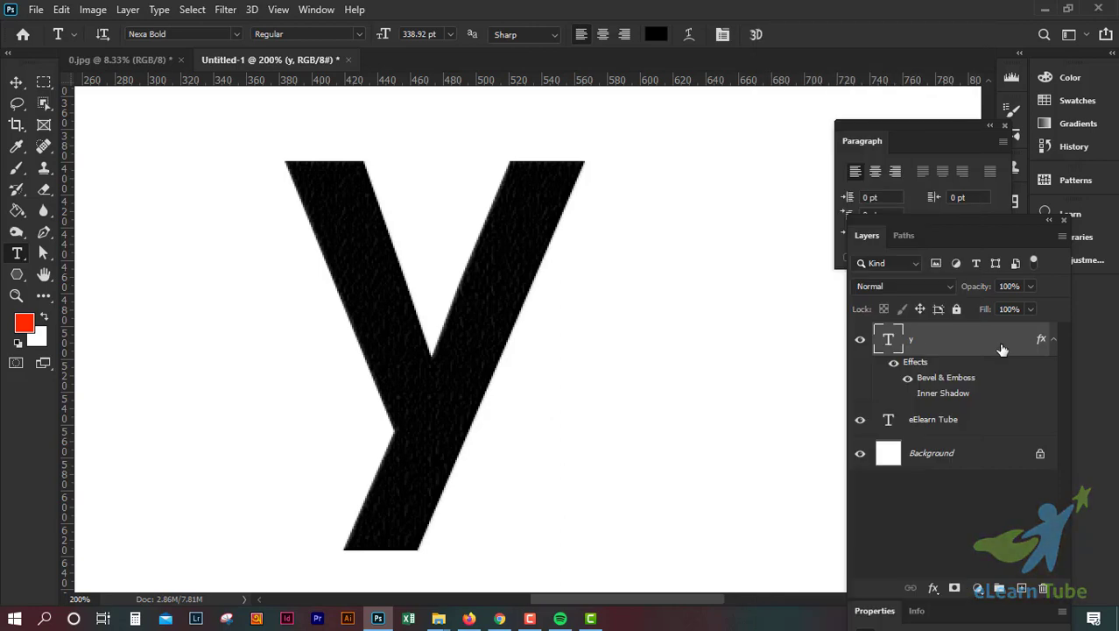
pyautogui.rightClick(1001, 349)
pyautogui.click(1017, 352)
pyautogui.rightClick(1014, 347)
pyautogui.click(1012, 345)
pyautogui.rightClick(1018, 344)
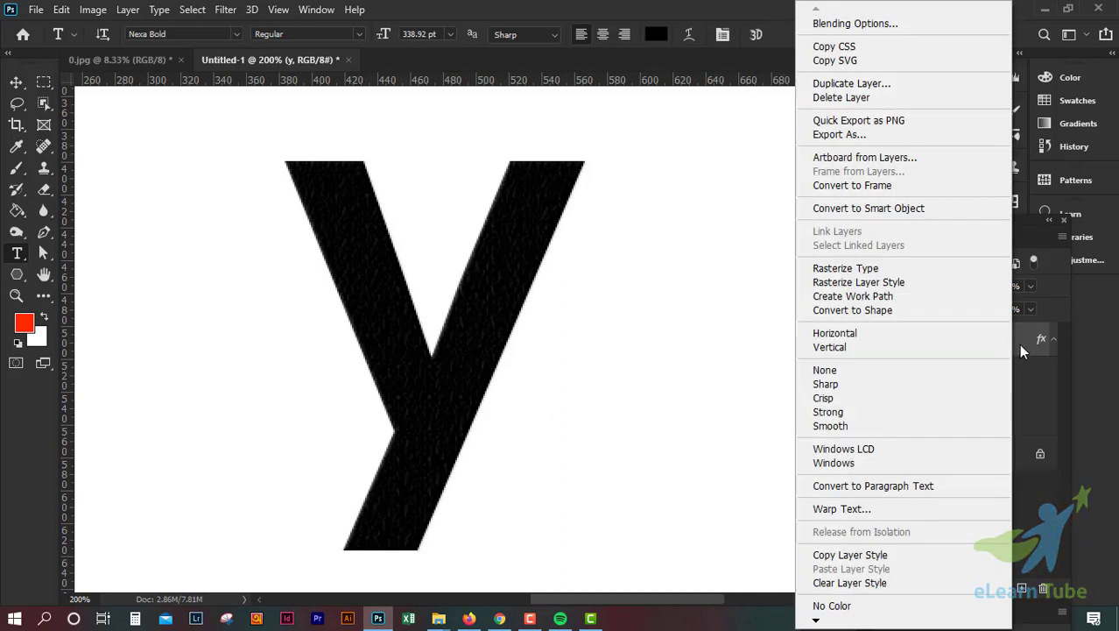
pyautogui.click(1018, 343)
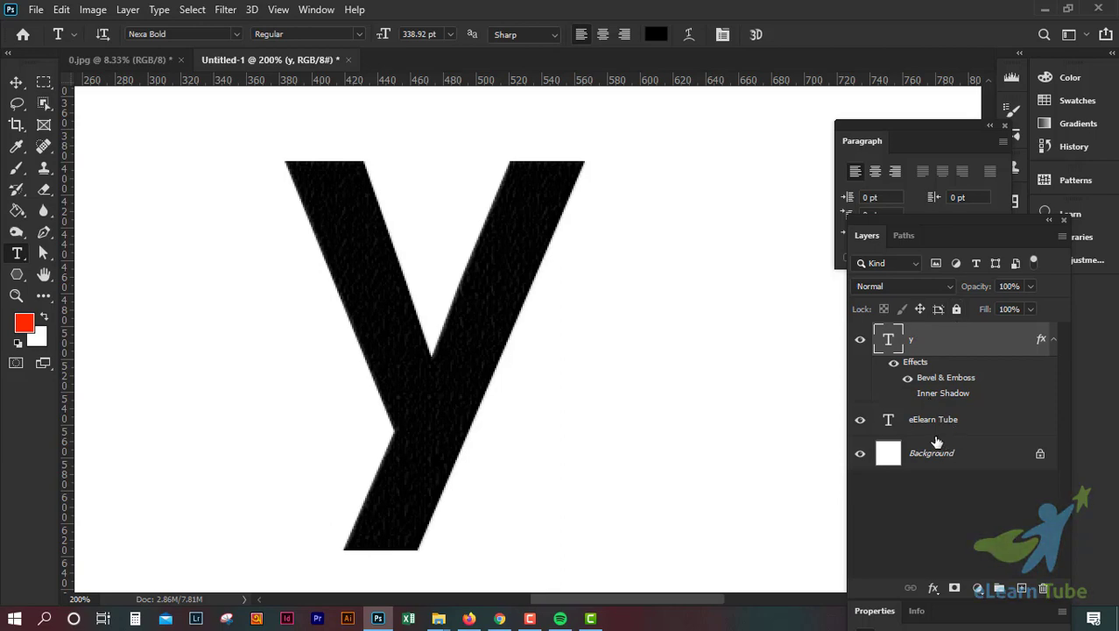
# Copy the layer style of the y layer and paste it onto the eElearn Tube text layer
pyautogui.rightClick(959, 350)
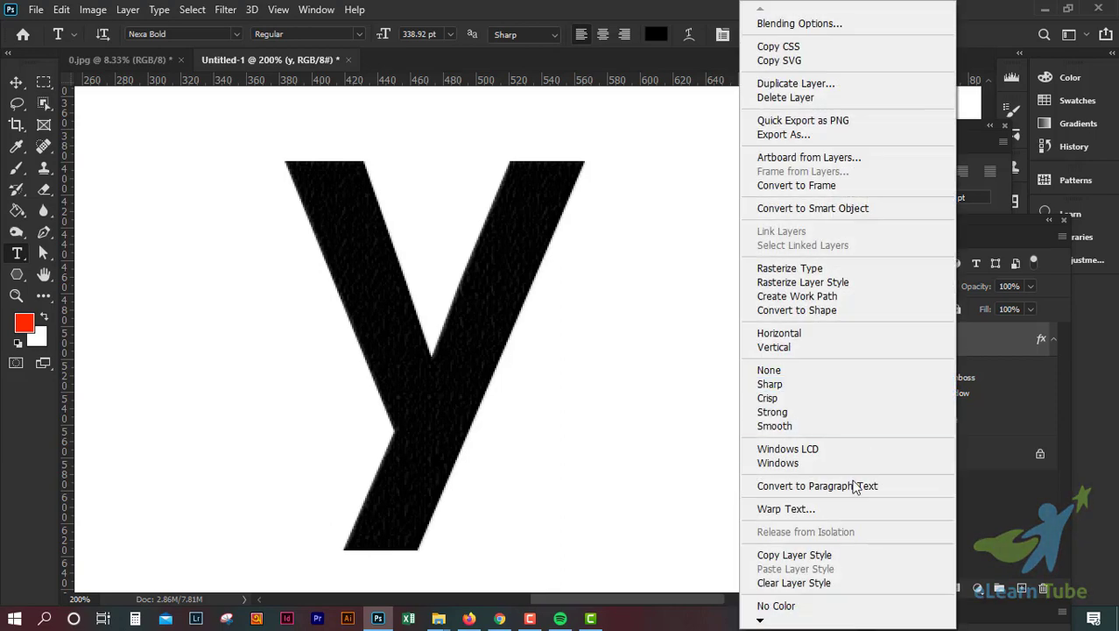
pyautogui.click(829, 553)
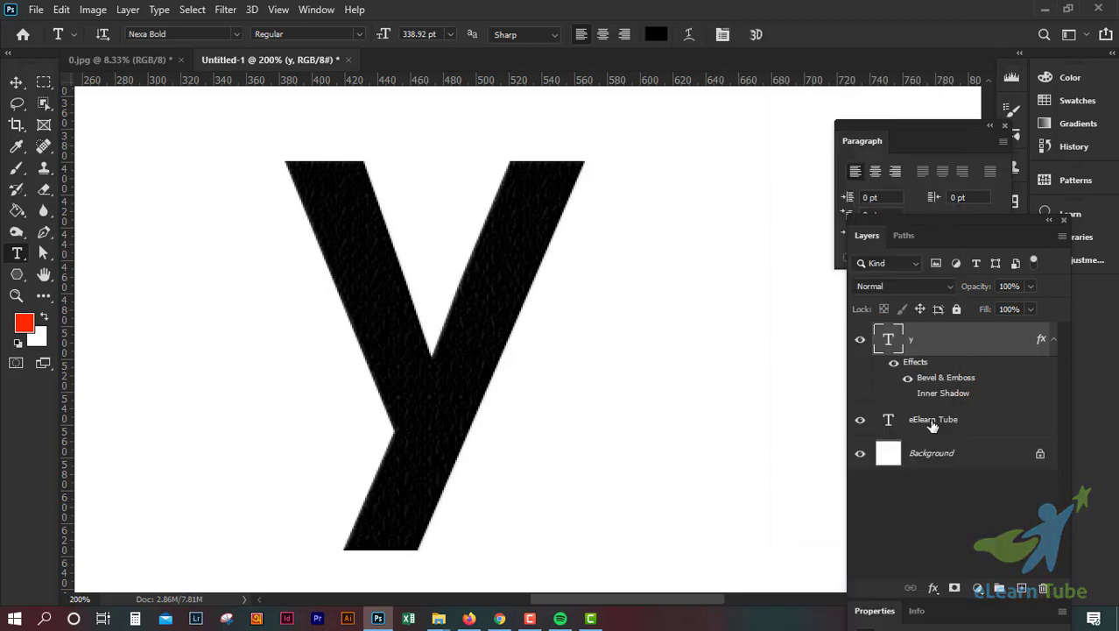
pyautogui.click(972, 424)
pyautogui.scroll(-5, 615, 303)
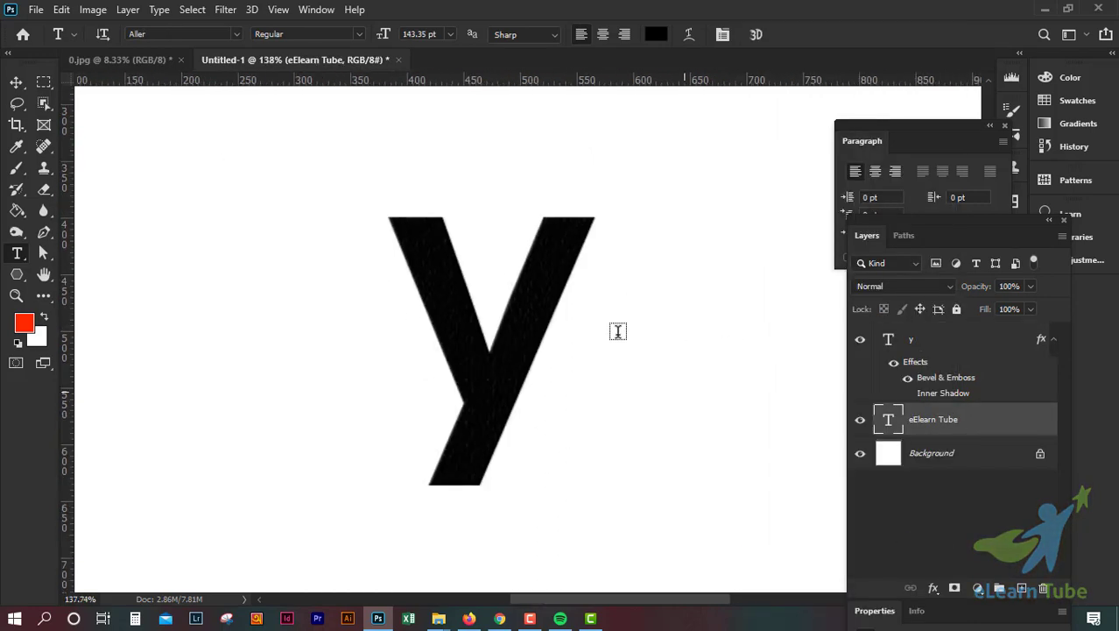
pyautogui.scroll(2, 583, 237)
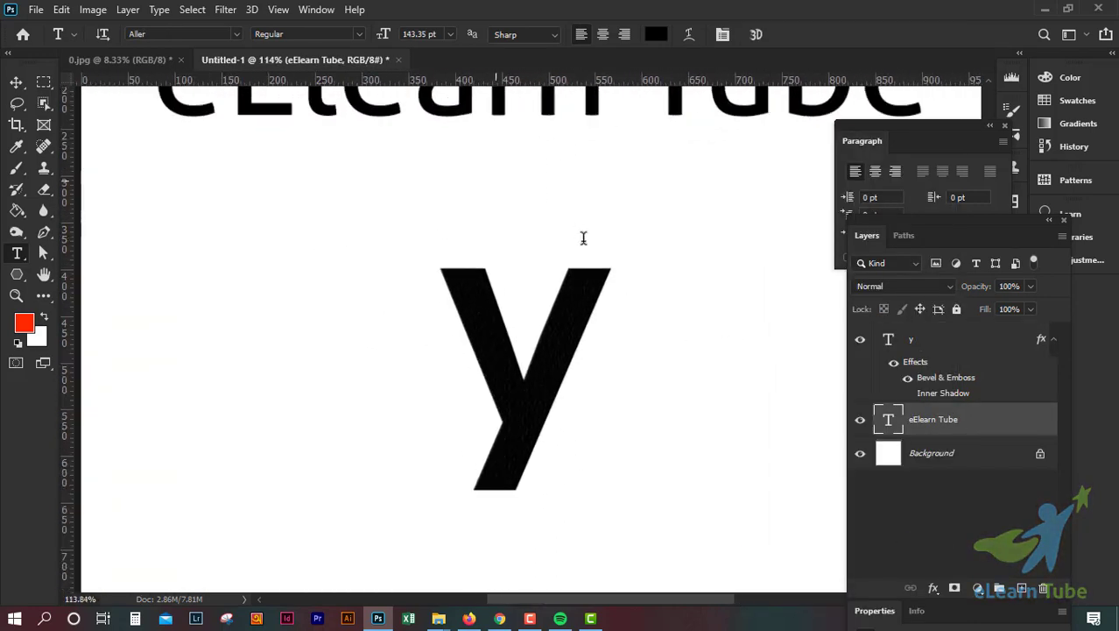
pyautogui.scroll(-2, 595, 254)
pyautogui.rightClick(1012, 432)
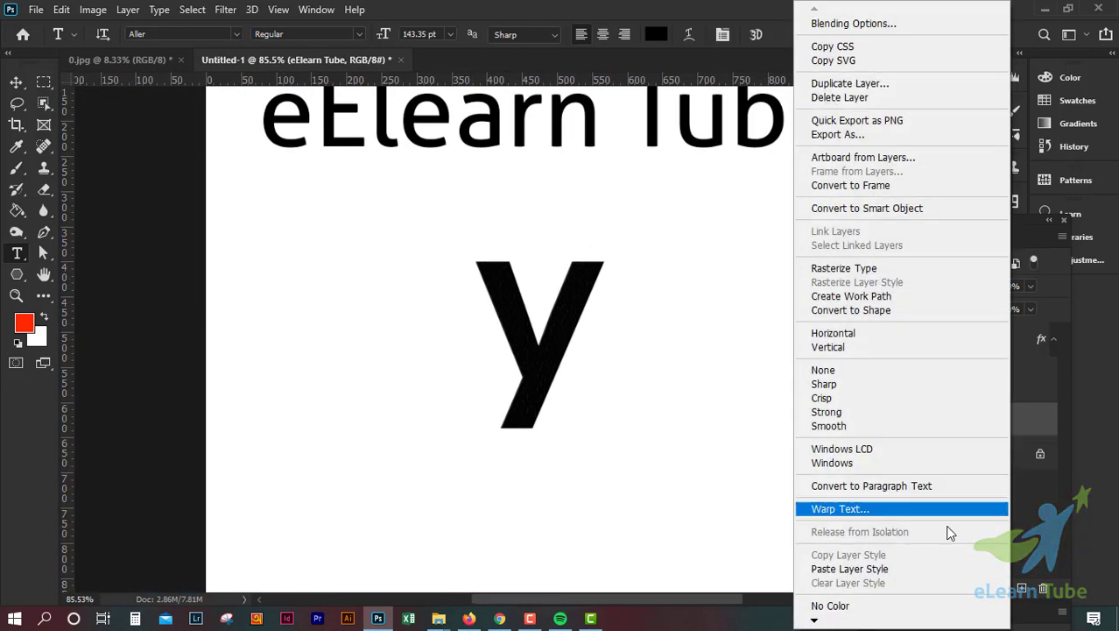
pyautogui.click(865, 563)
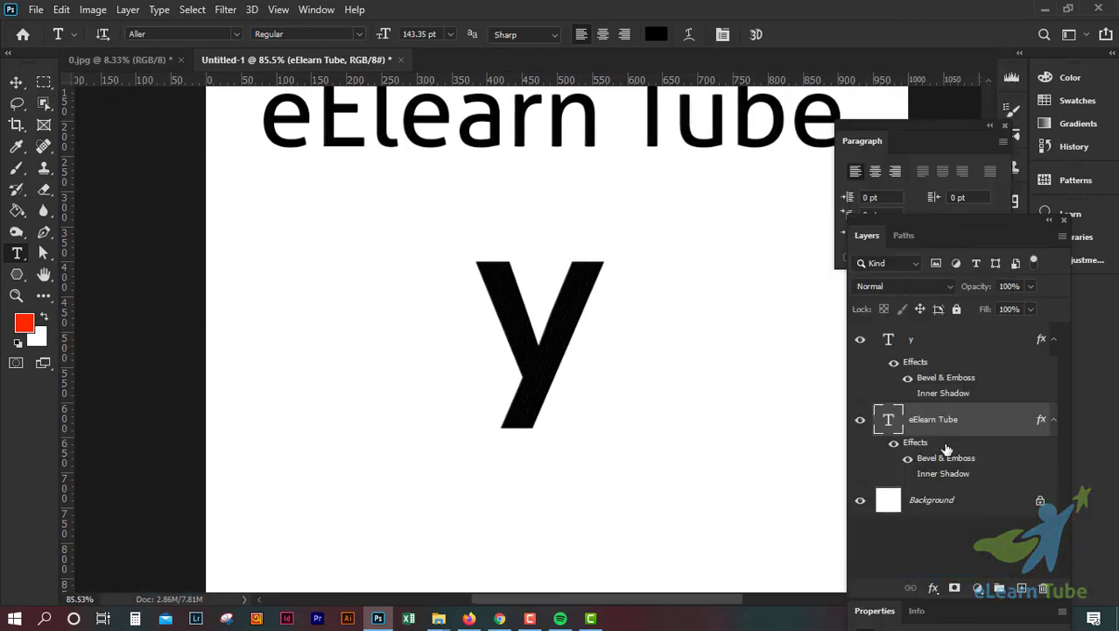